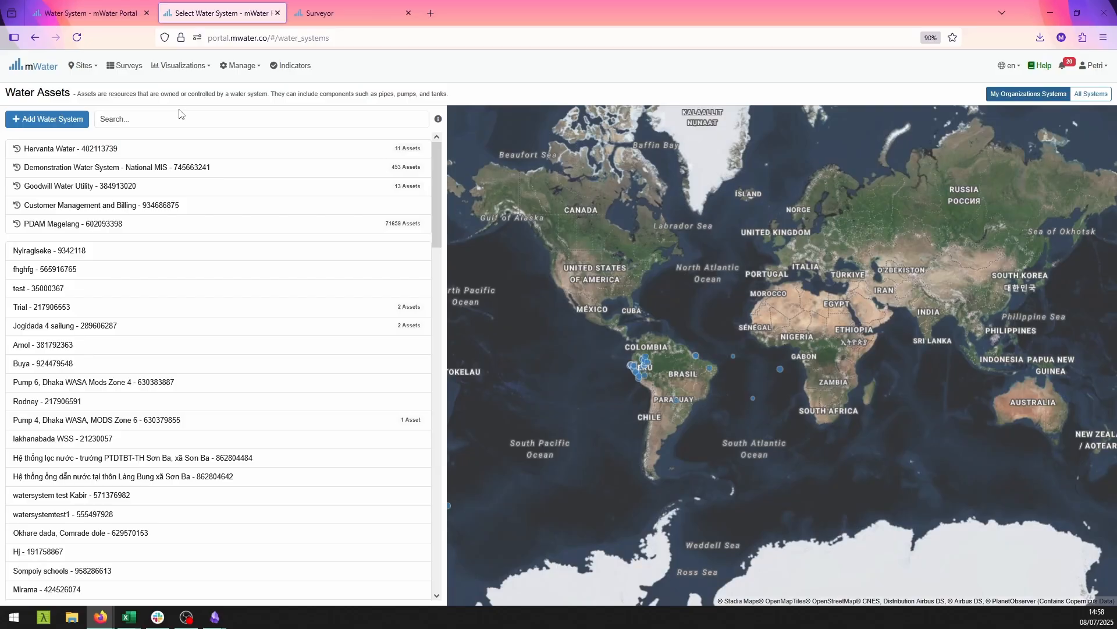
Open the Demonstration Water System - National MIS and examine its accounting sections and customer overview summary.
left_click(179, 168)
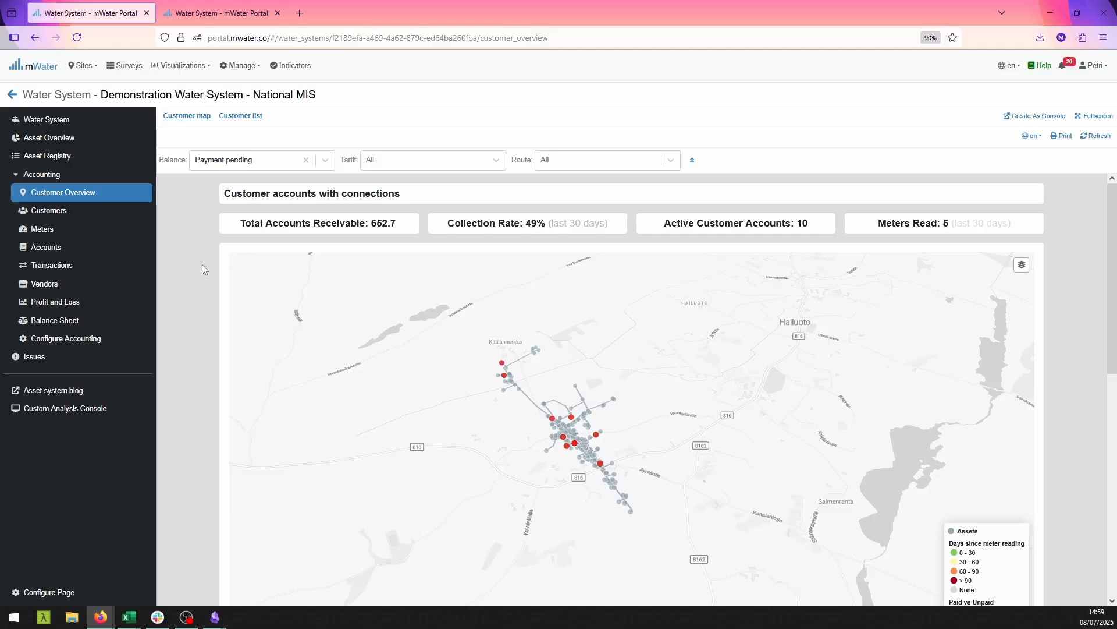
scroll(195, 251, "down", 1)
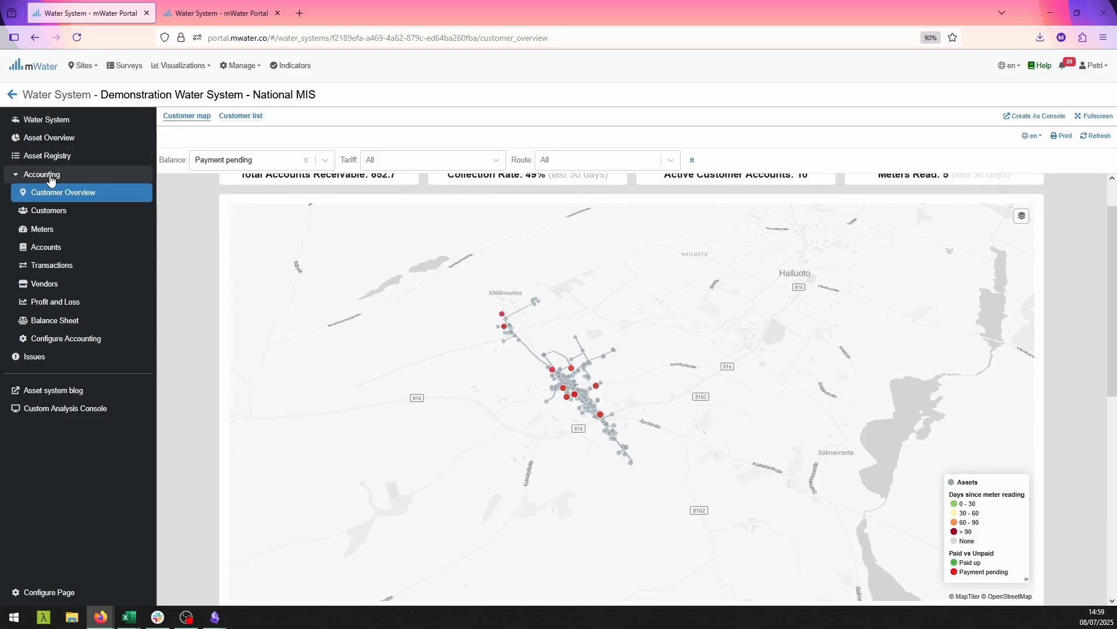
left_click(16, 175)
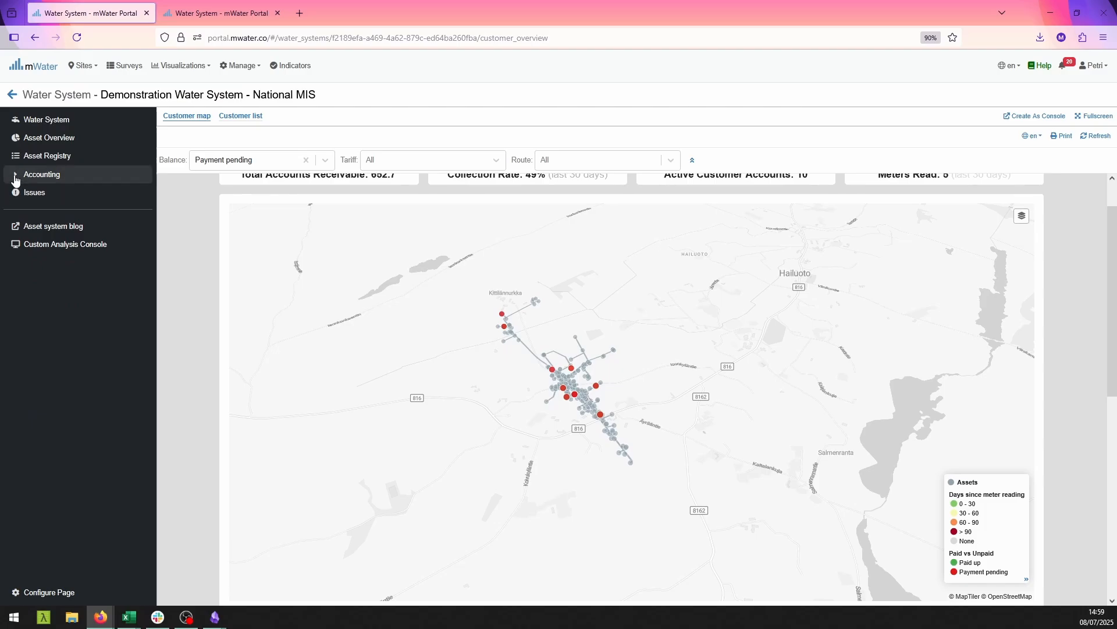
left_click(16, 175)
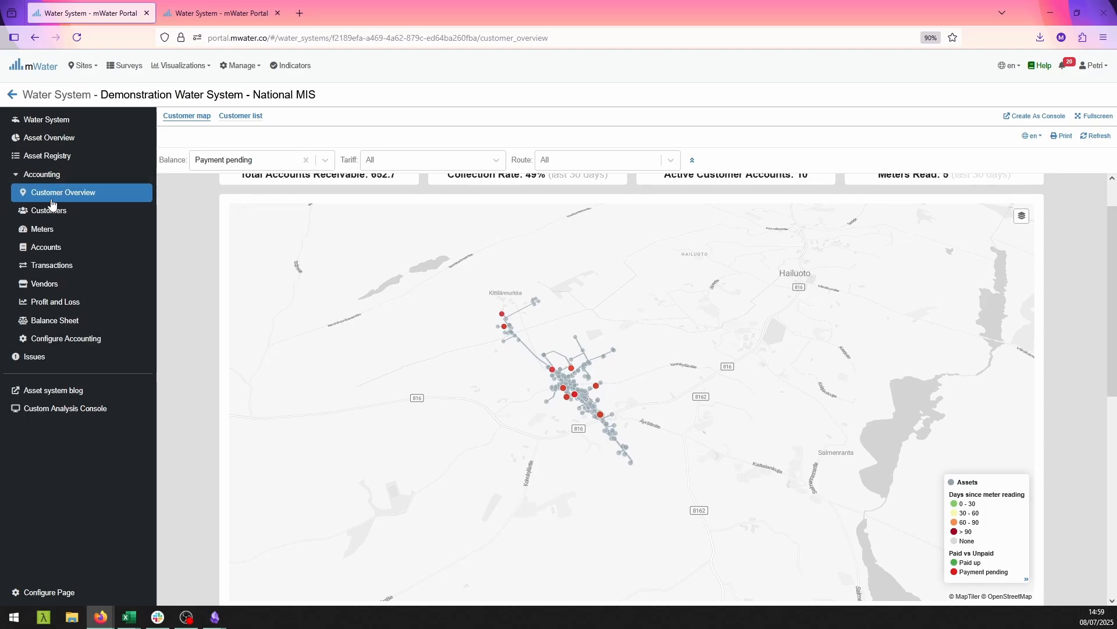
scroll(419, 311, "up", 2)
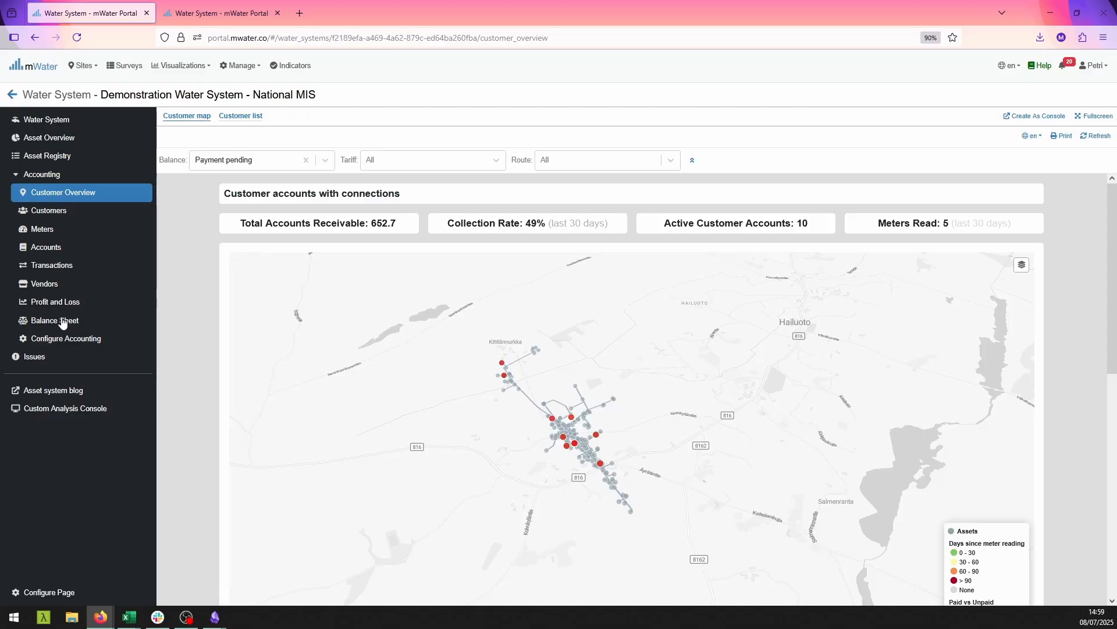
mouse_move(614, 438)
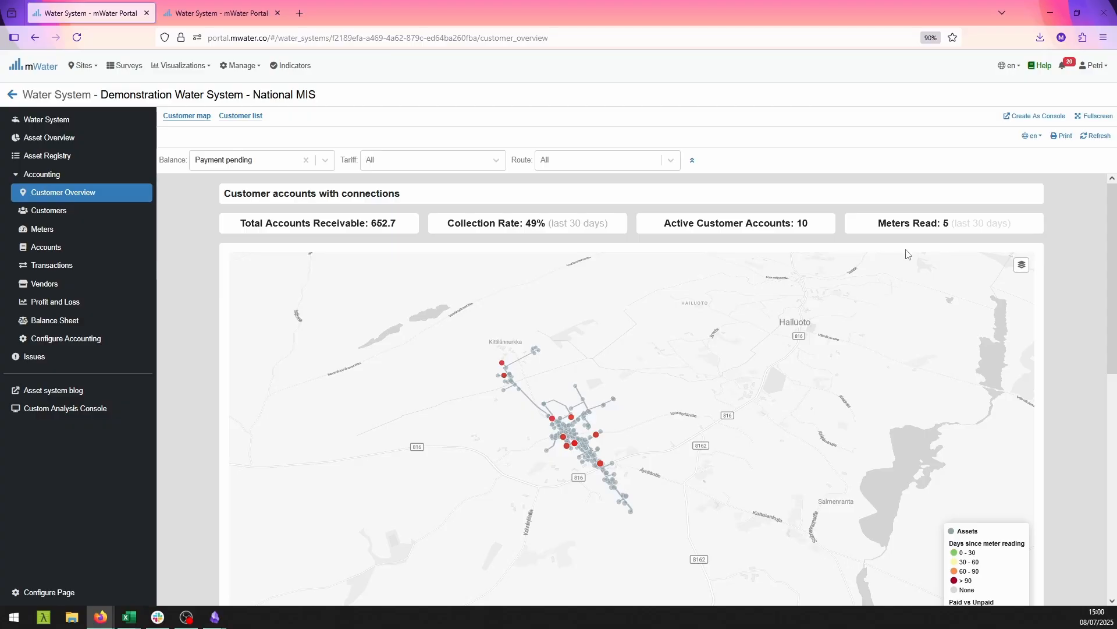
mouse_move(906, 255)
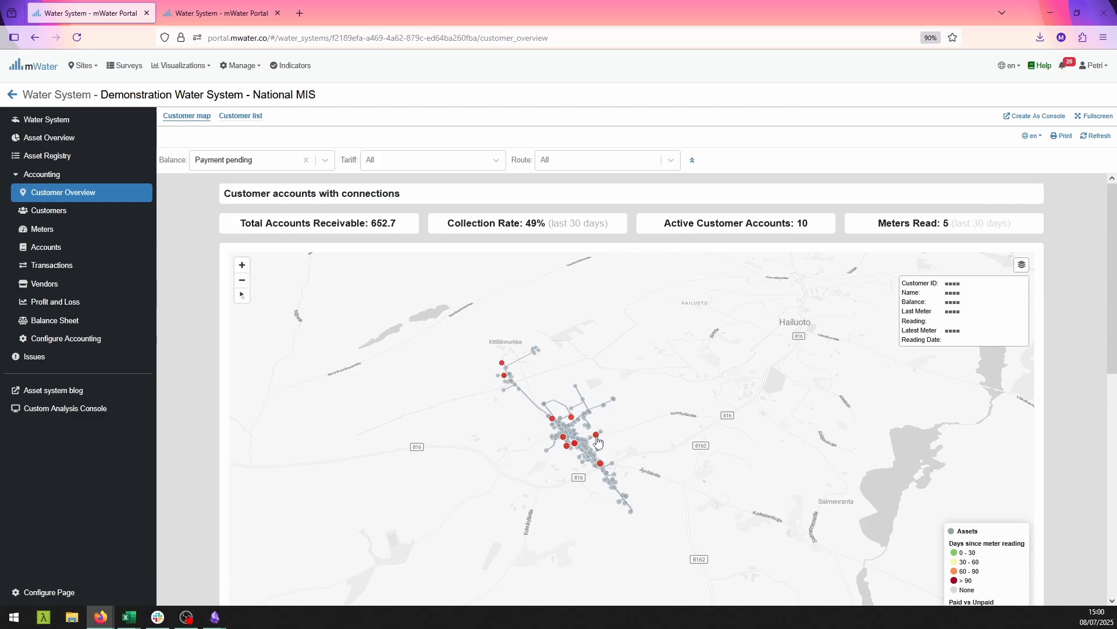
Hide the Paid vs Unpaid layer on the customer map to expose the days-since-meter-reading layer.
mouse_move(1022, 265)
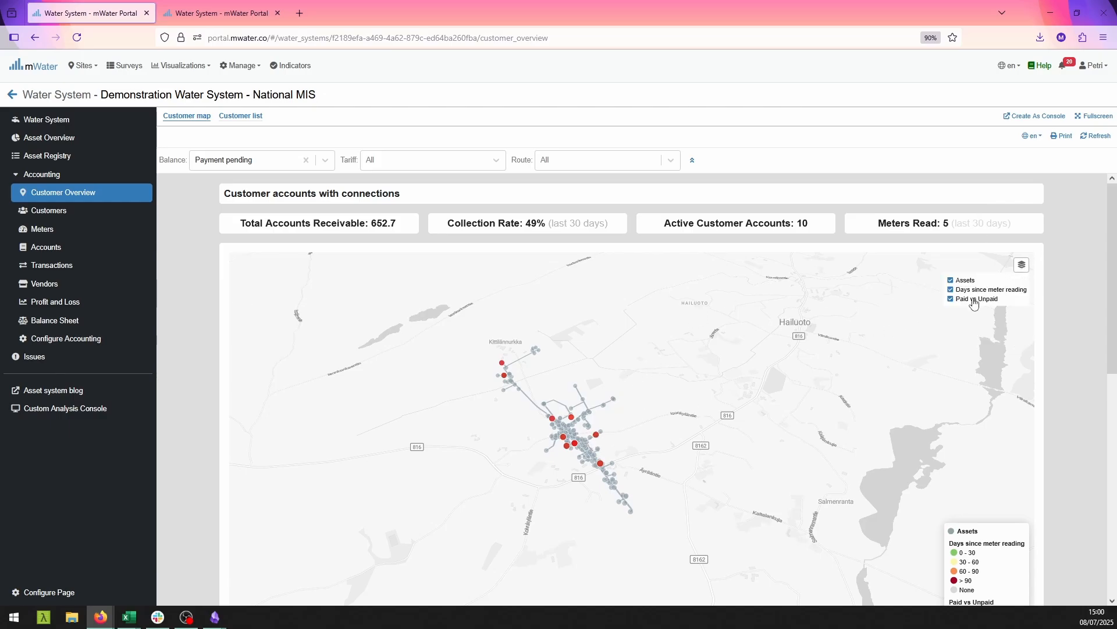
left_click(970, 304)
scroll(764, 381, "down", 2)
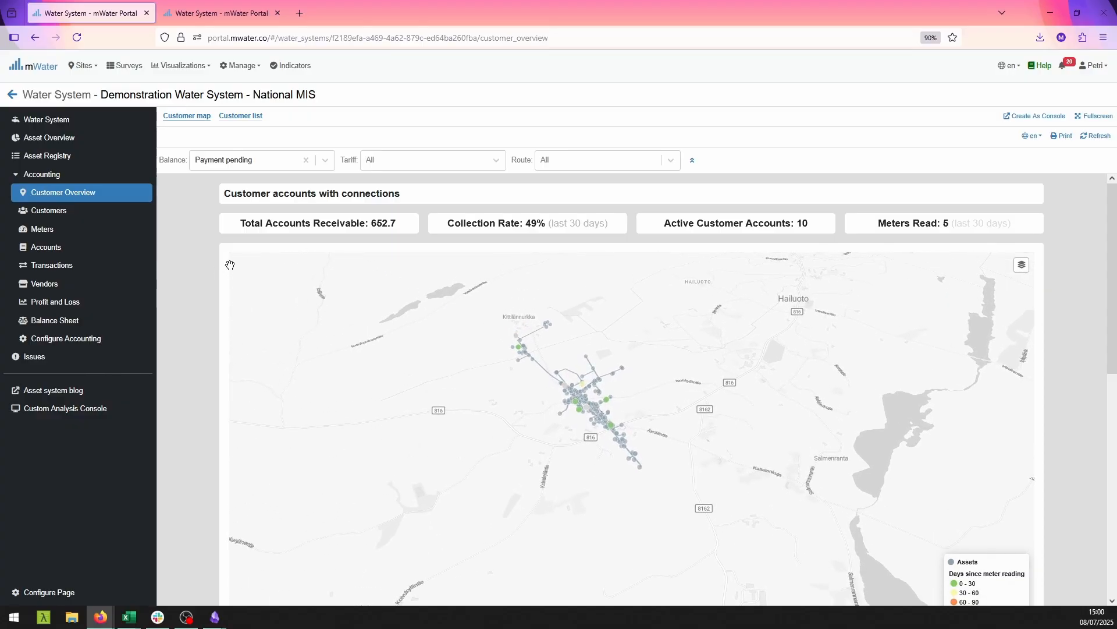
Inspect the balance and latest meter reading of the customer at the yellow marker north of the main pipeline.
left_click(242, 264)
left_click(242, 264)
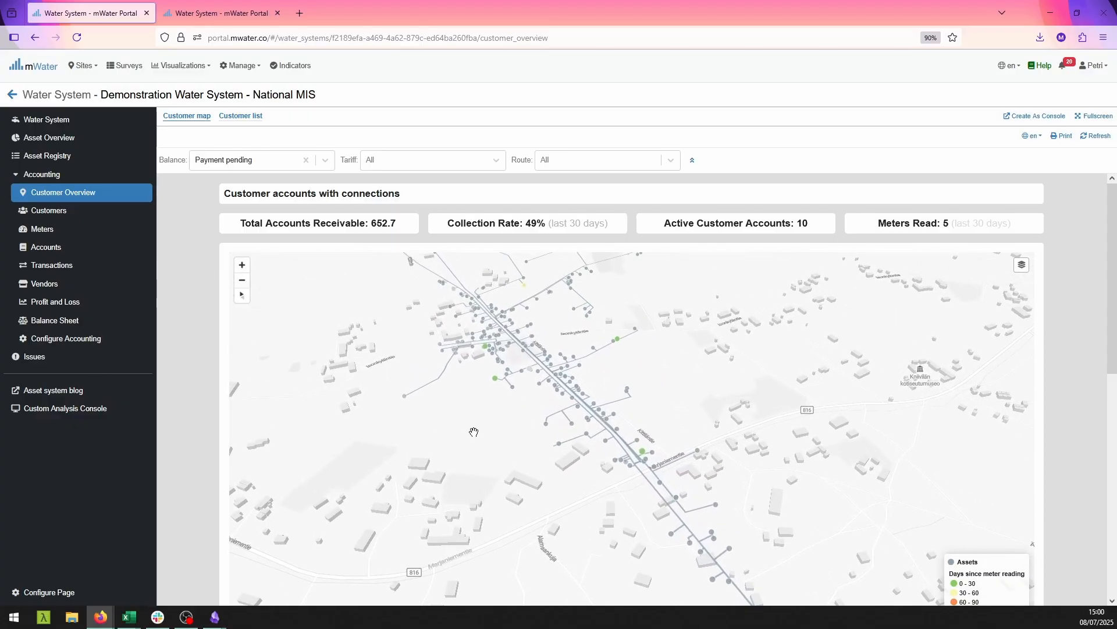
left_click_drag(477, 432, 479, 518)
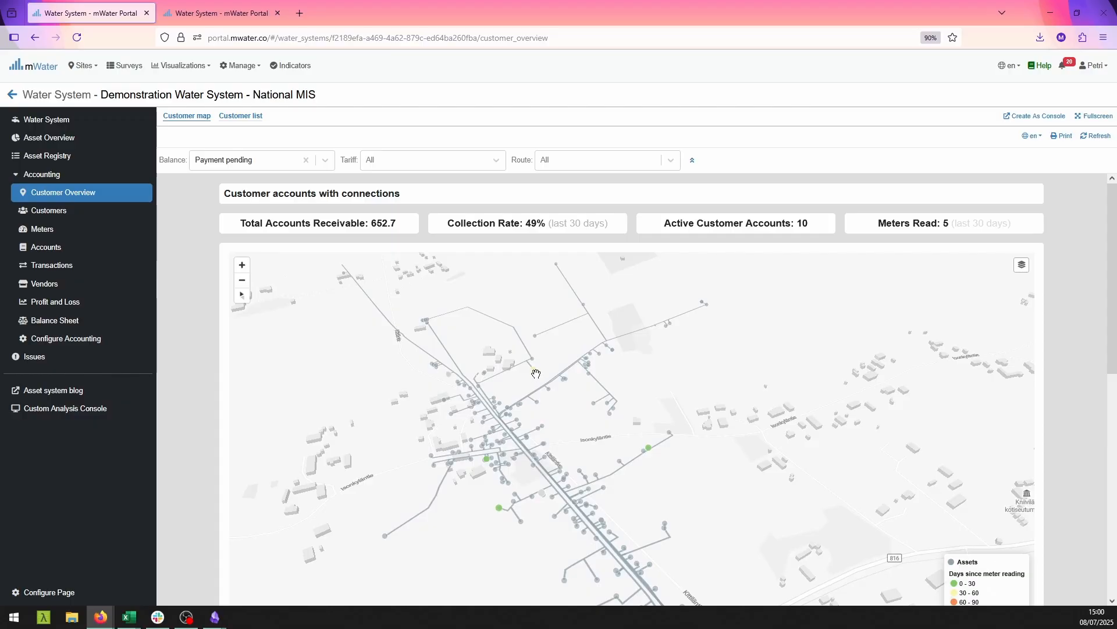
mouse_move(534, 374)
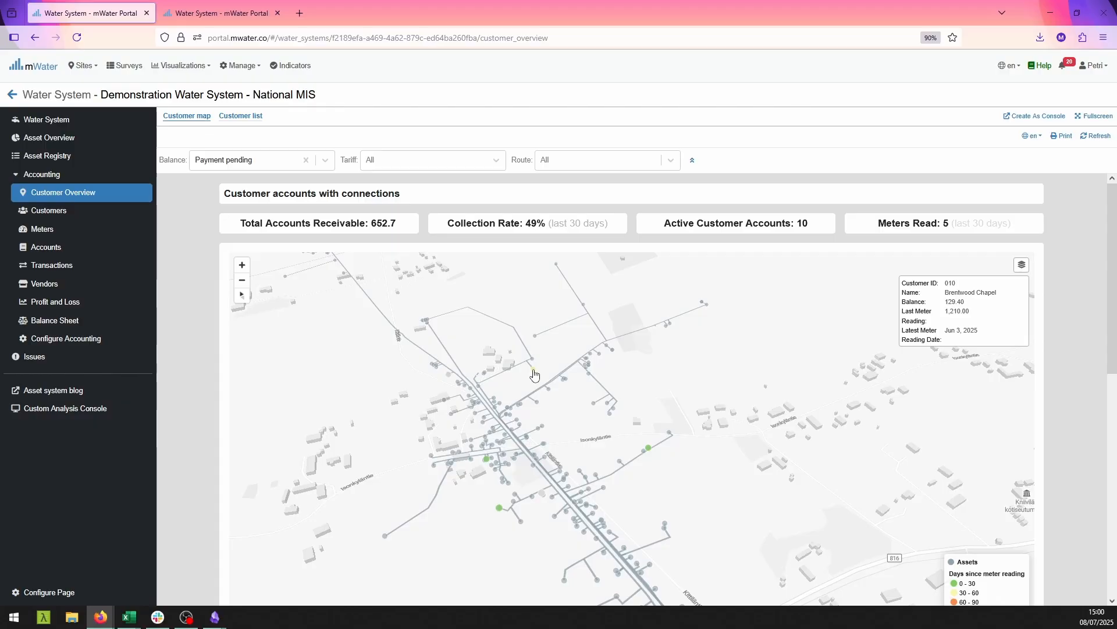
left_click_drag(535, 374, 703, 376)
Examine the outstanding balances table and the Total Volume per Month chart in the customer overview.
scroll(168, 372, "down", 8)
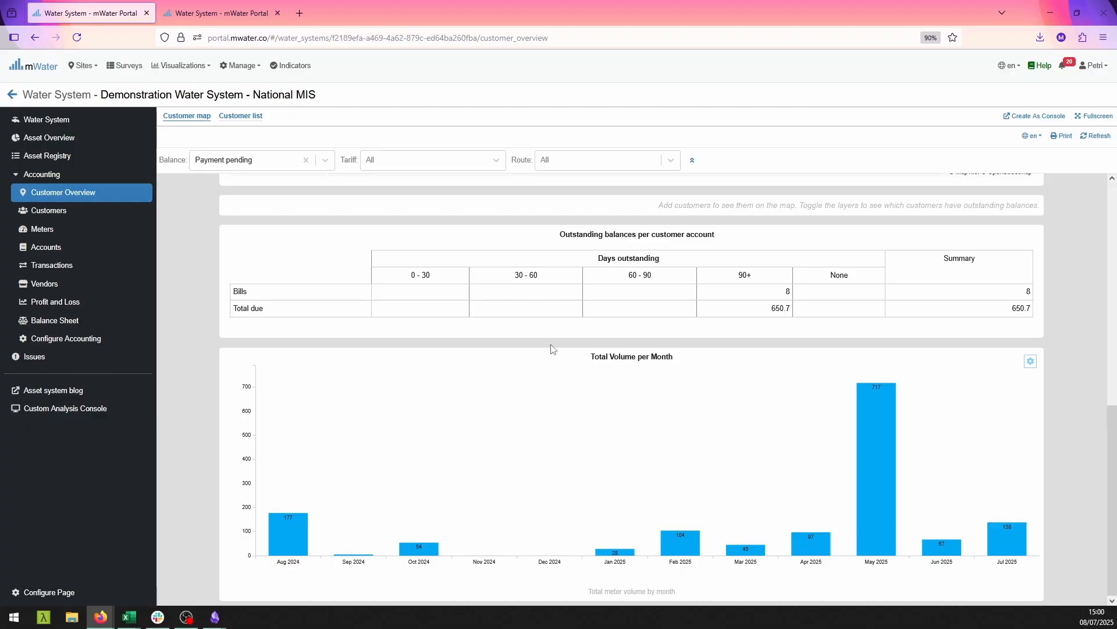
scroll(178, 241, "up", 3)
scroll(178, 239, "up", 4)
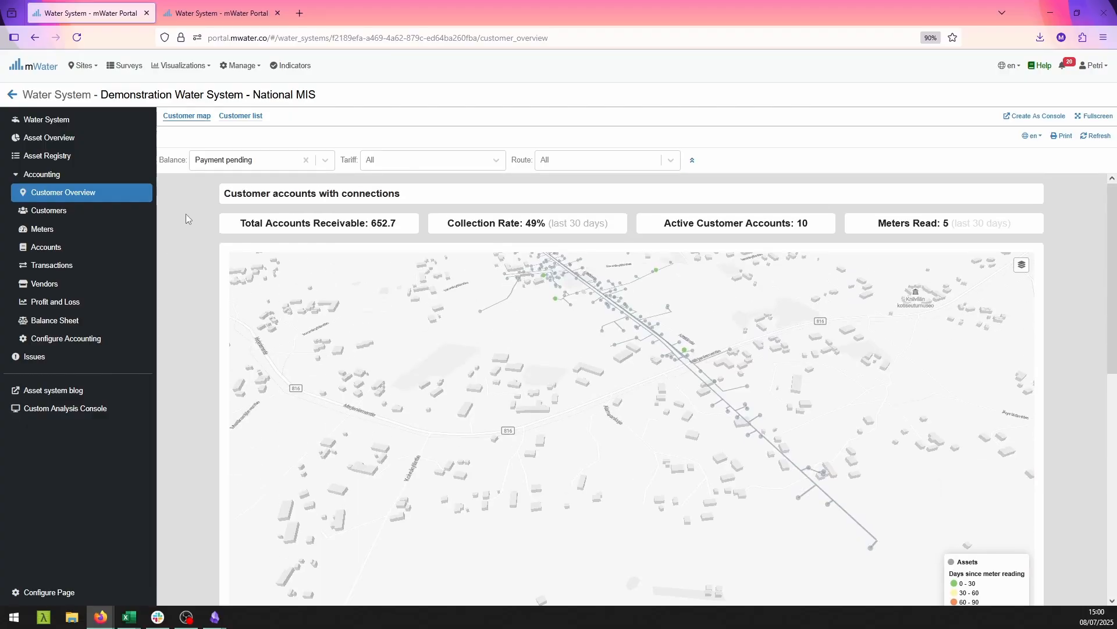
Review the accounting section's customer list, bills, meter readings, accounts and balance sheet.
left_click(80, 209)
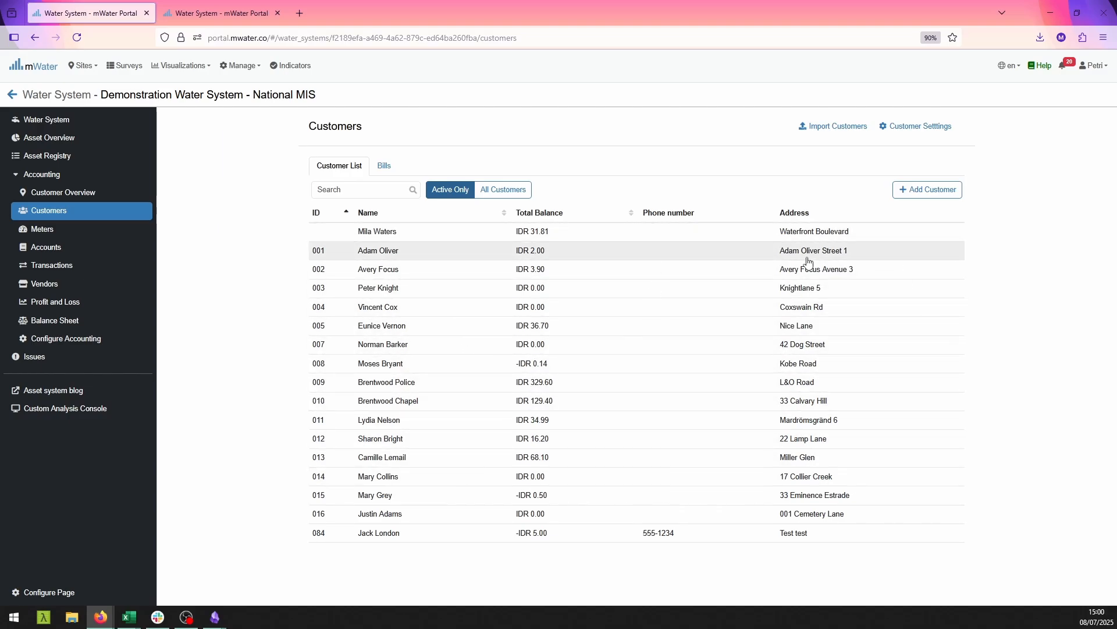
left_click(383, 169)
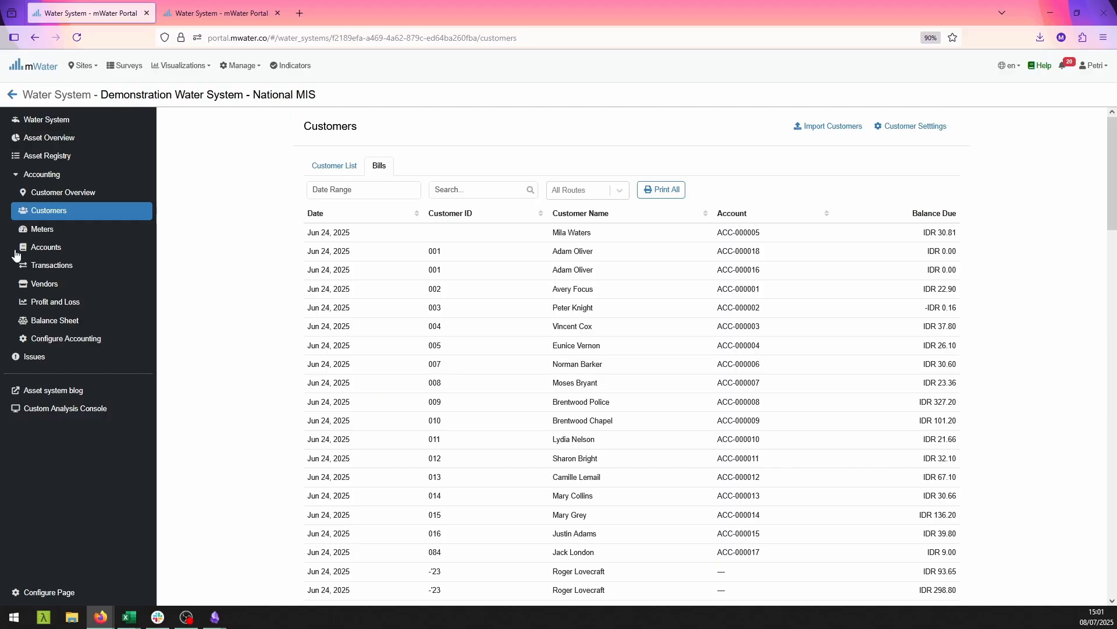
left_click(38, 231)
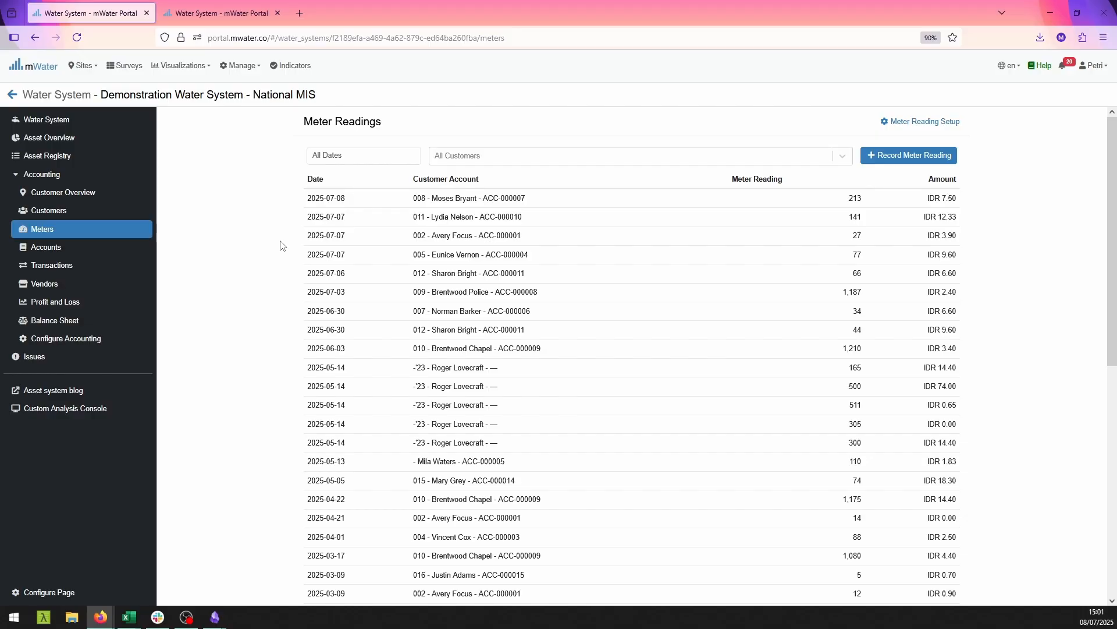
left_click(116, 251)
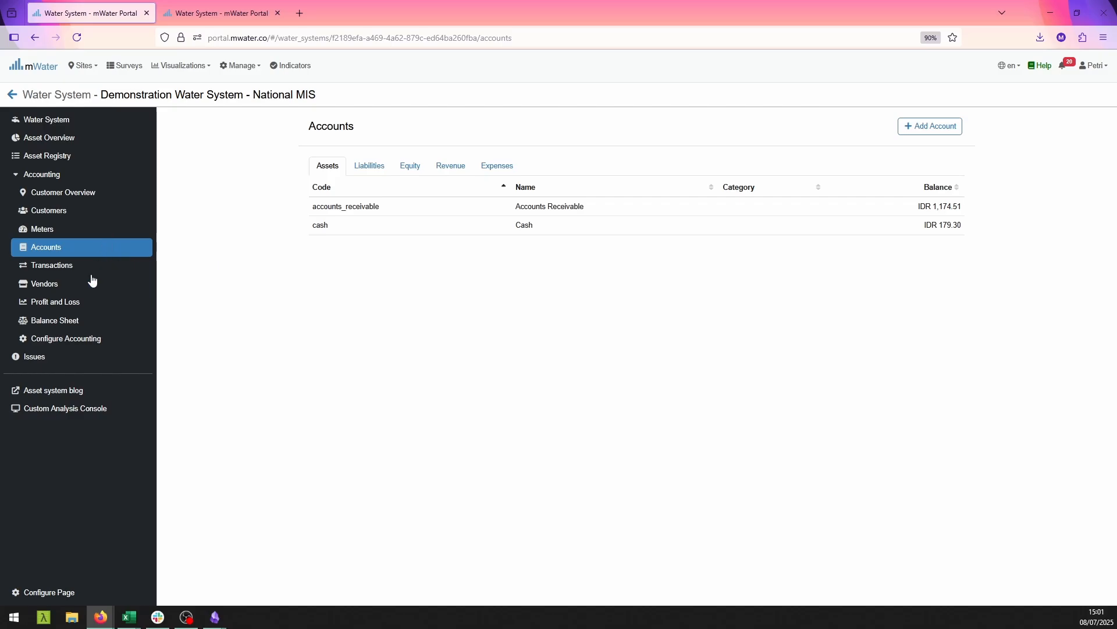
left_click(93, 318)
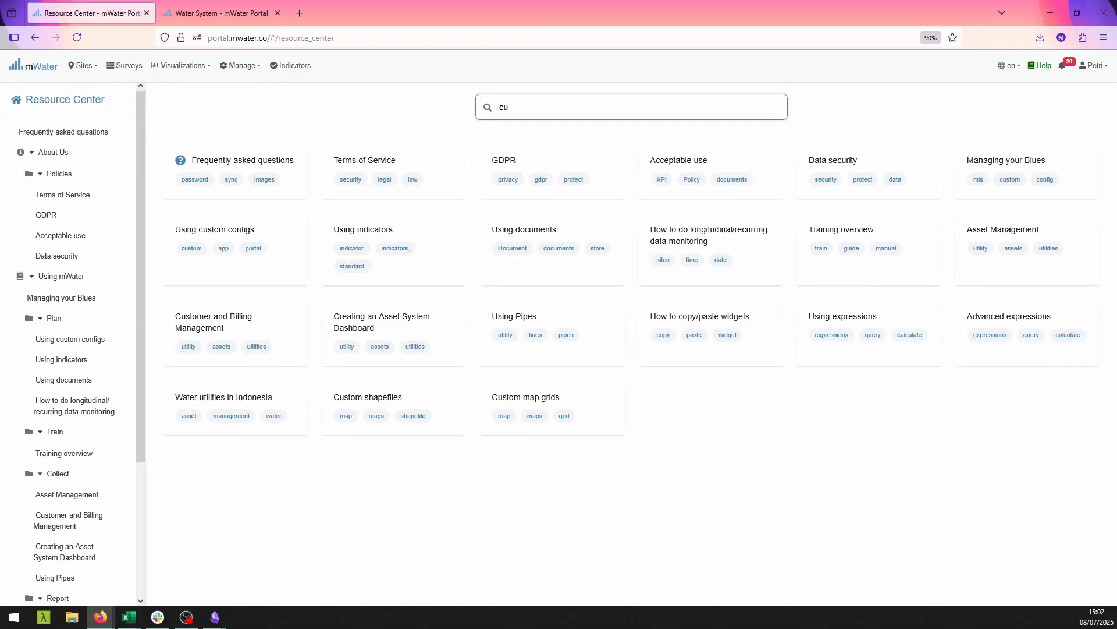
Search the Resource Center for "customer" and read the Customer and Billing Management guide through its Quickstart section.
type("stomer")
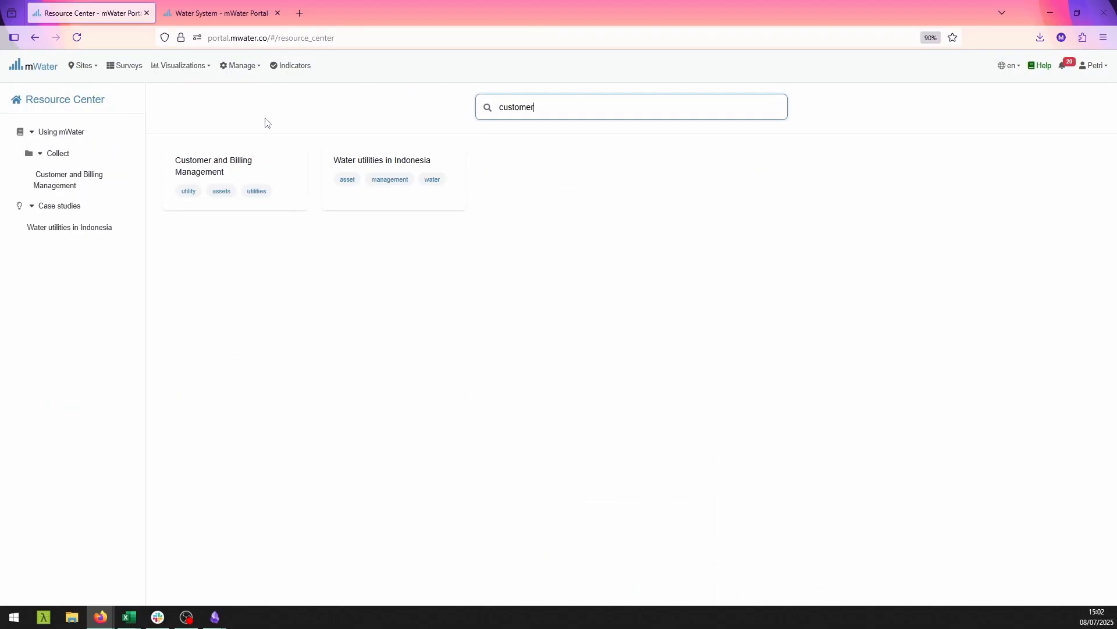
left_click(203, 173)
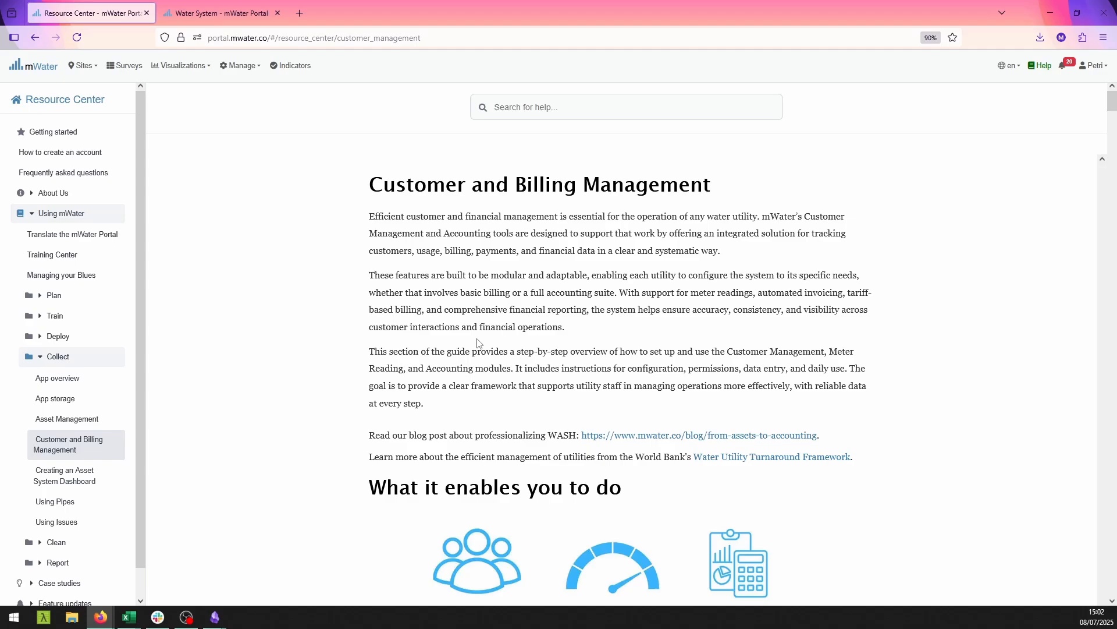
scroll(569, 298, "down", 9)
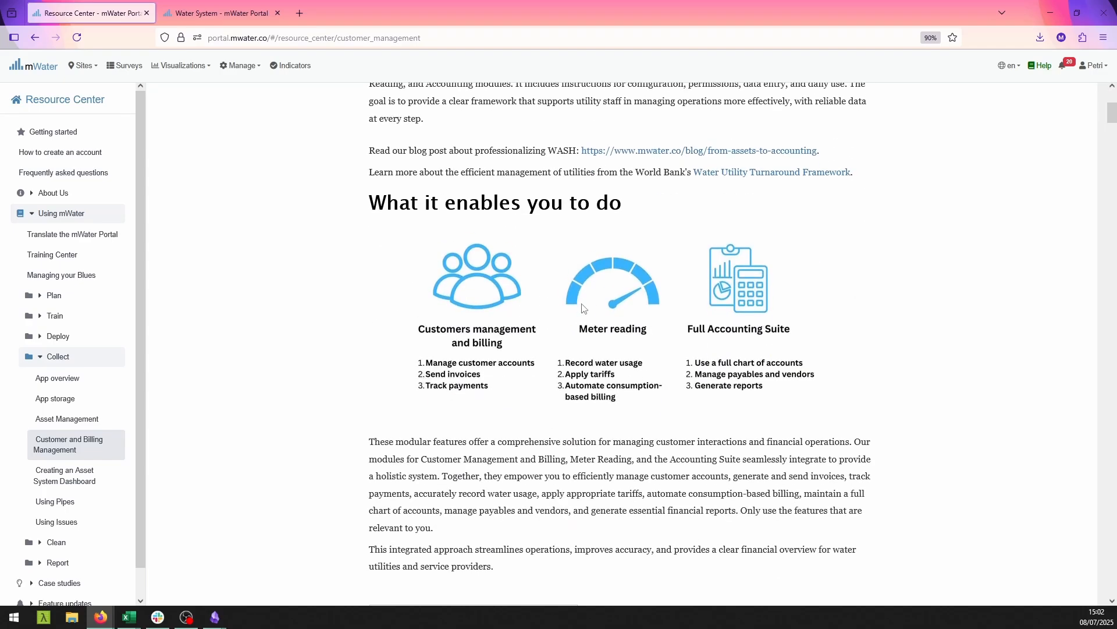
scroll(591, 310, "down", 1)
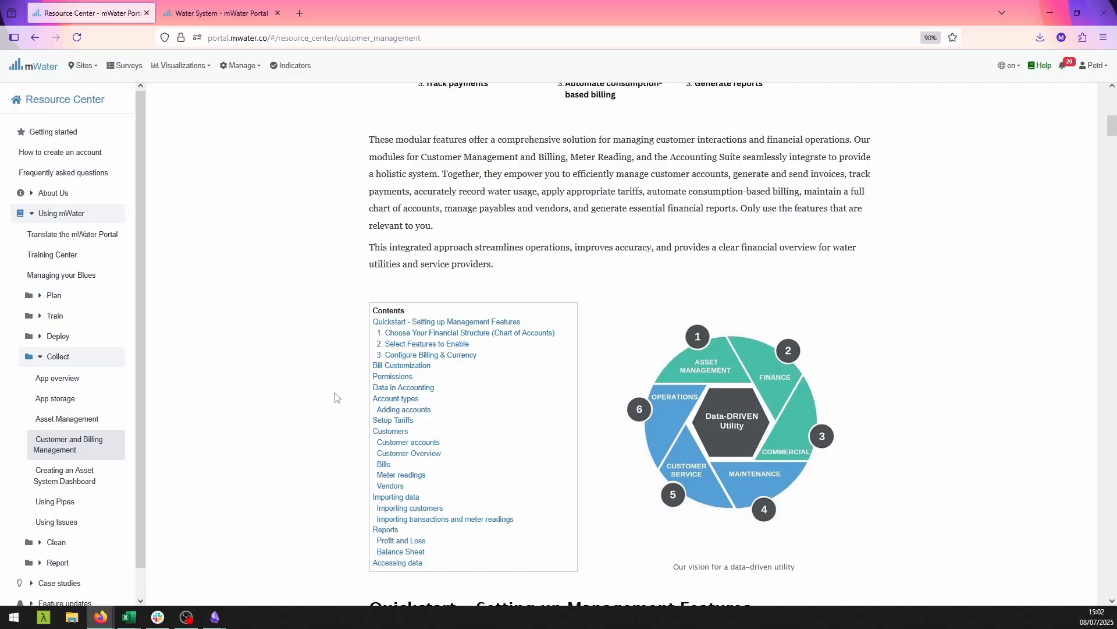
scroll(335, 397, "down", 8)
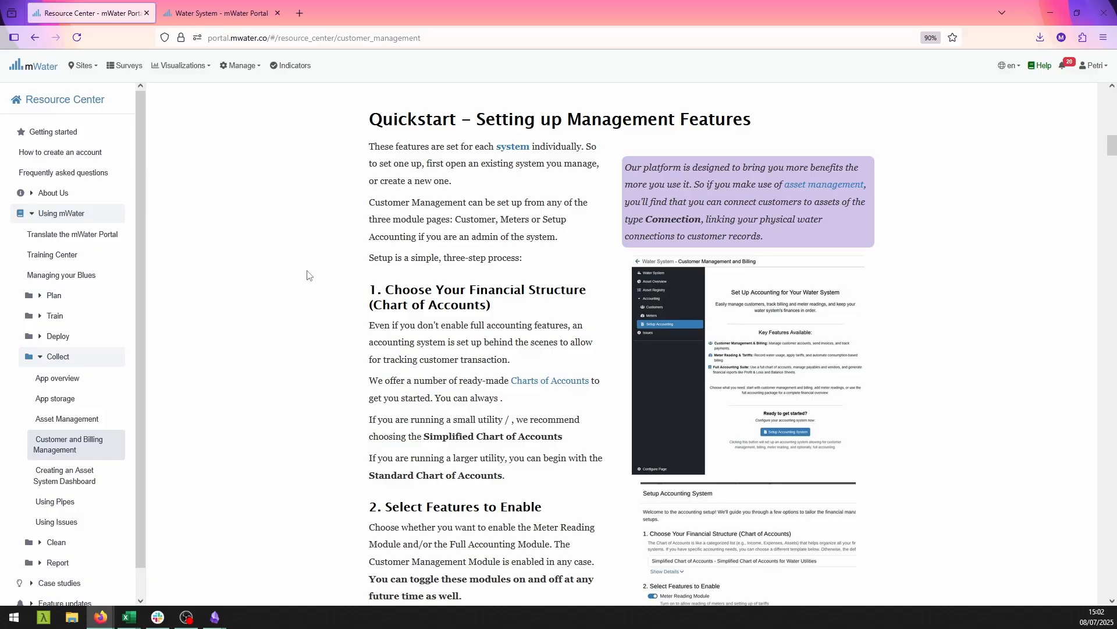
scroll(230, 230, "down", 1)
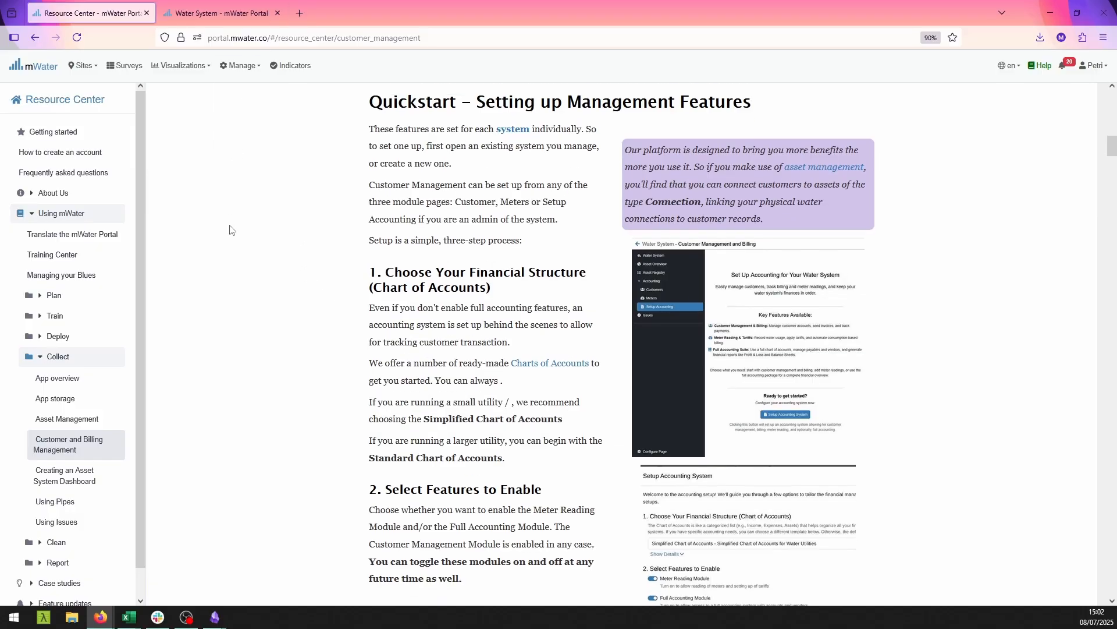
scroll(251, 270, "down", 1)
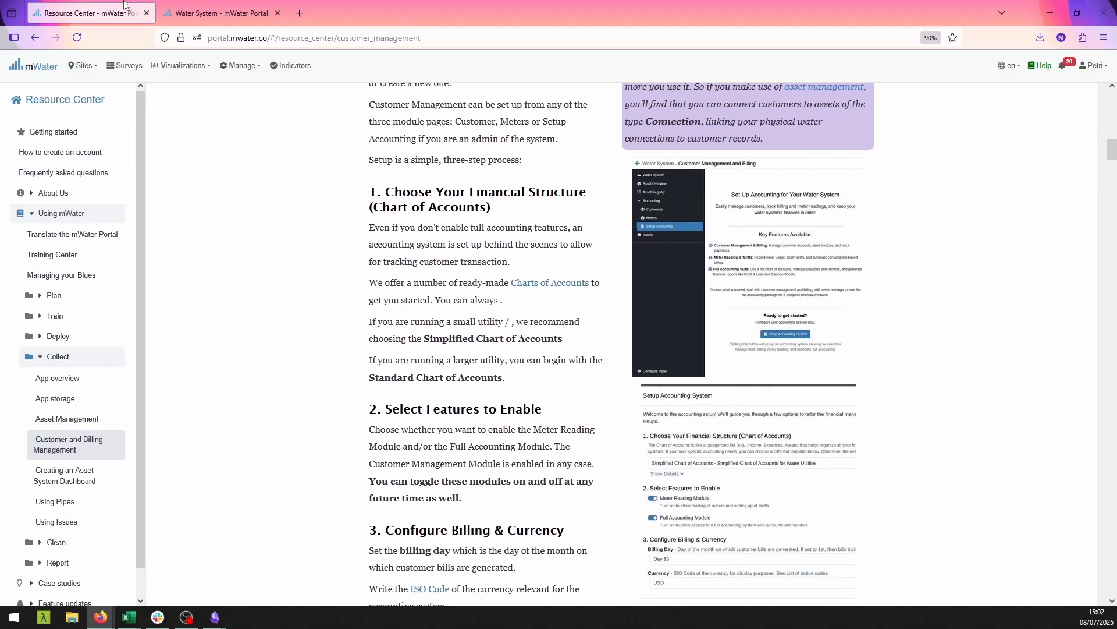
Return to the portal's water systems list, open Goodwill Water Utility and inspect the source and connections on its map.
left_click(196, 5)
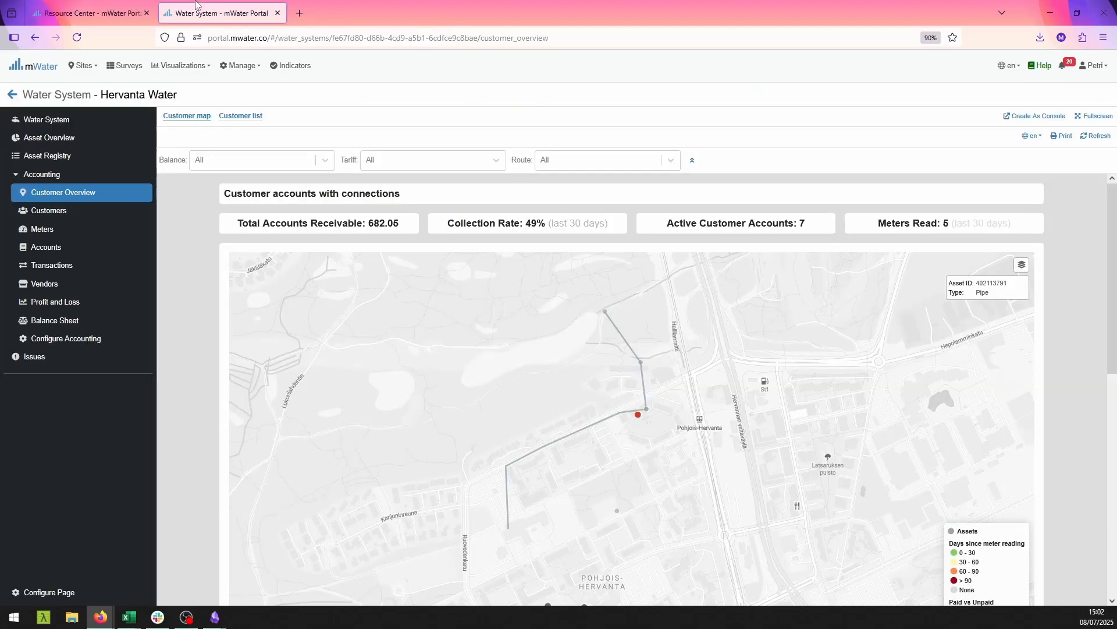
left_click(12, 95)
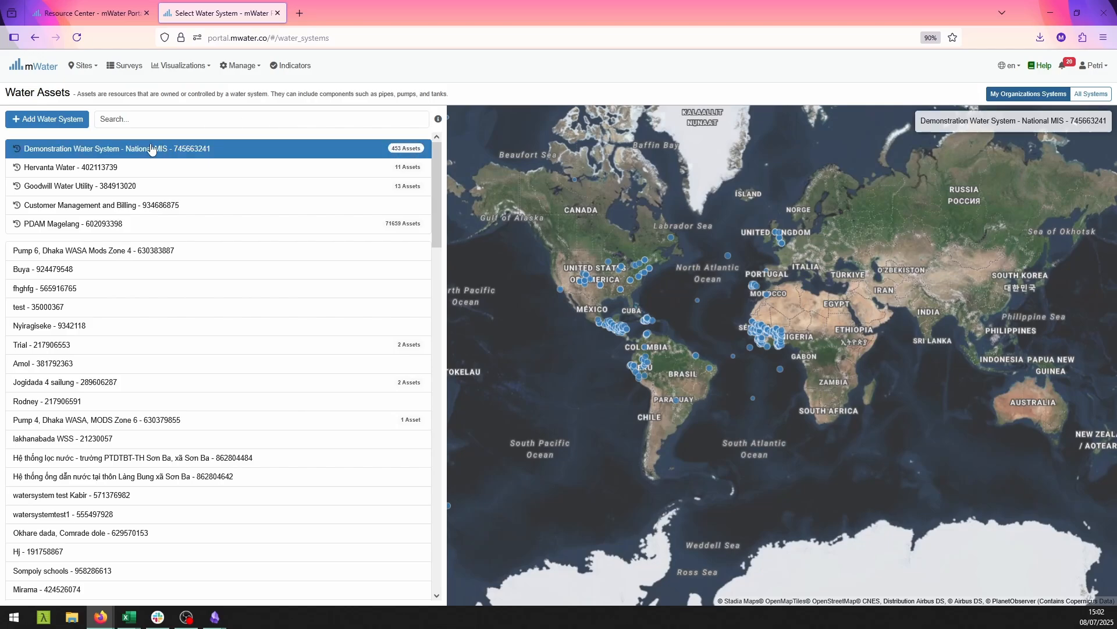
left_click(134, 186)
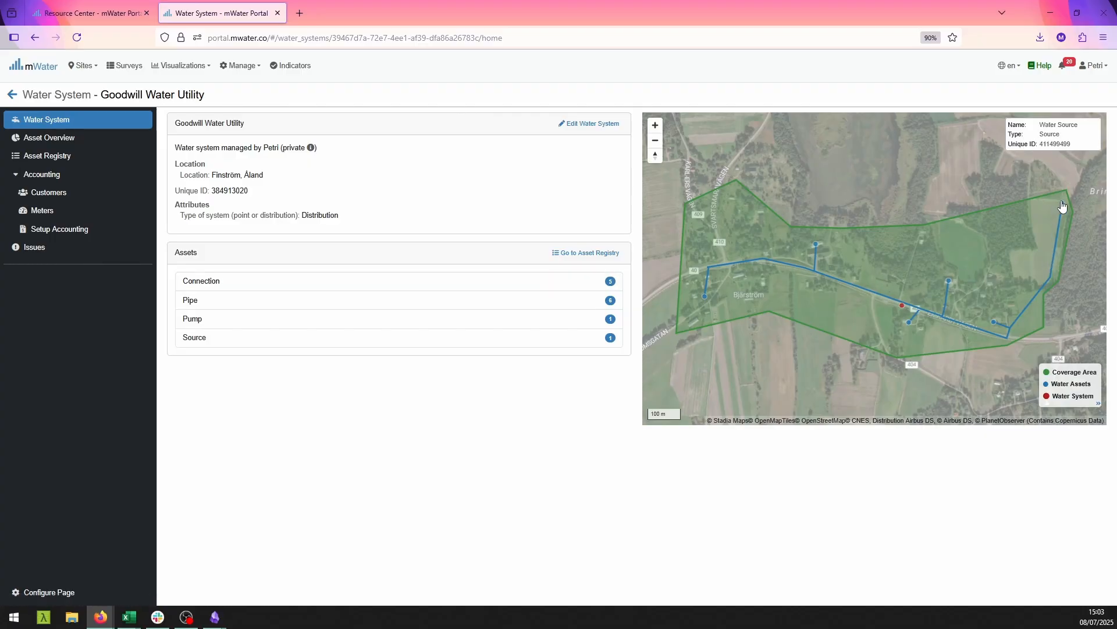
mouse_move(950, 284)
mouse_move(995, 326)
mouse_move(912, 328)
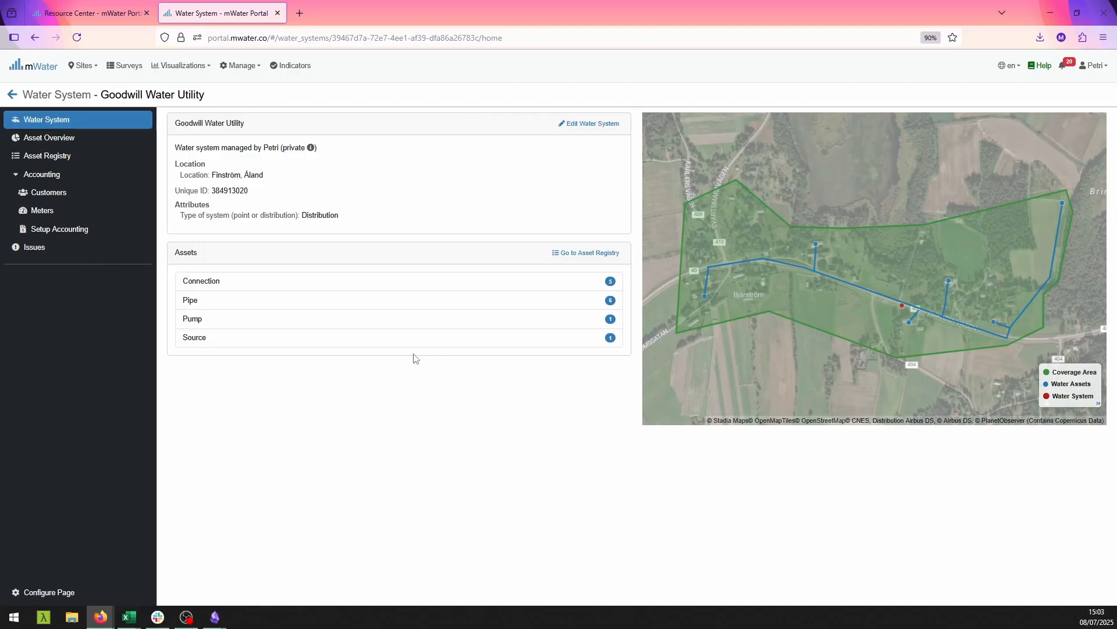
Check the Customers, Meters and Setup Accounting pages of Goodwill Water Utility for the available accounting features.
left_click(82, 202)
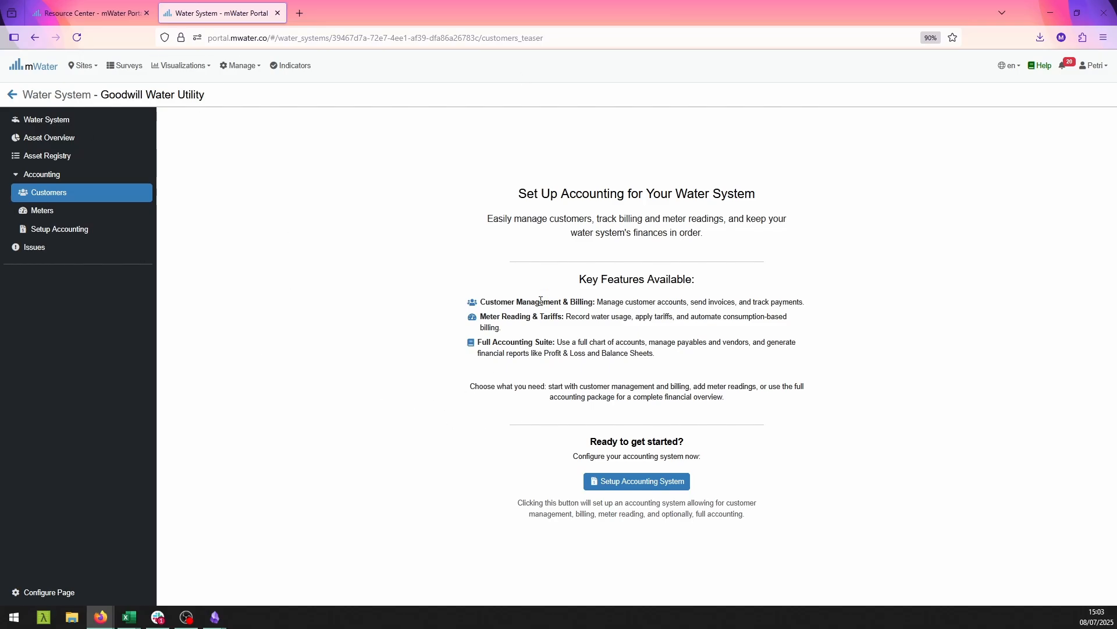
left_click(58, 211)
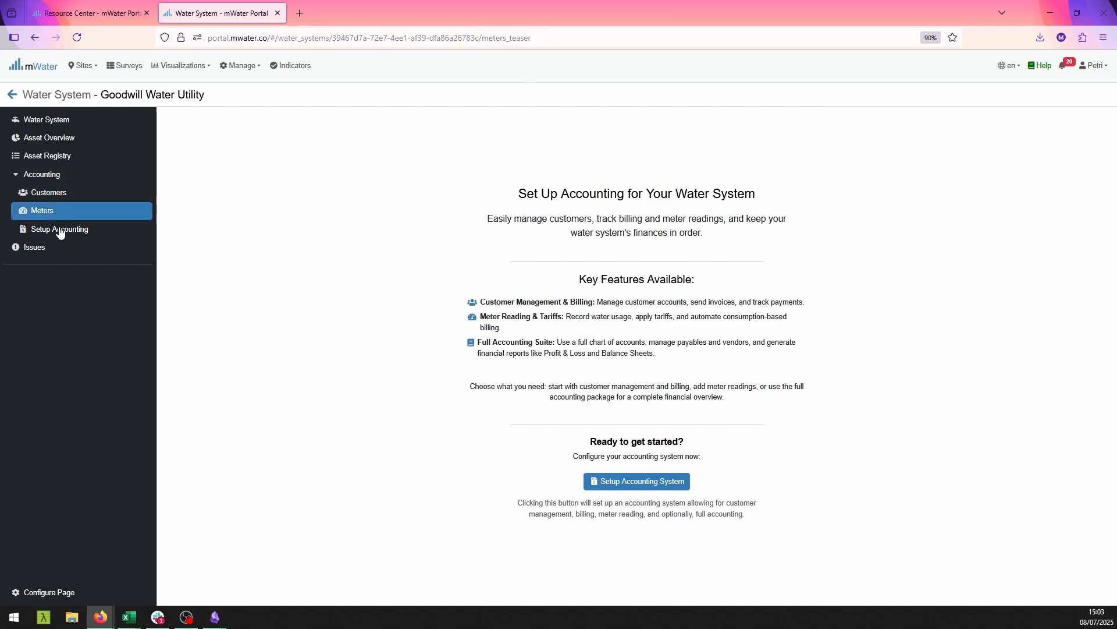
left_click(60, 230)
left_click(82, 198)
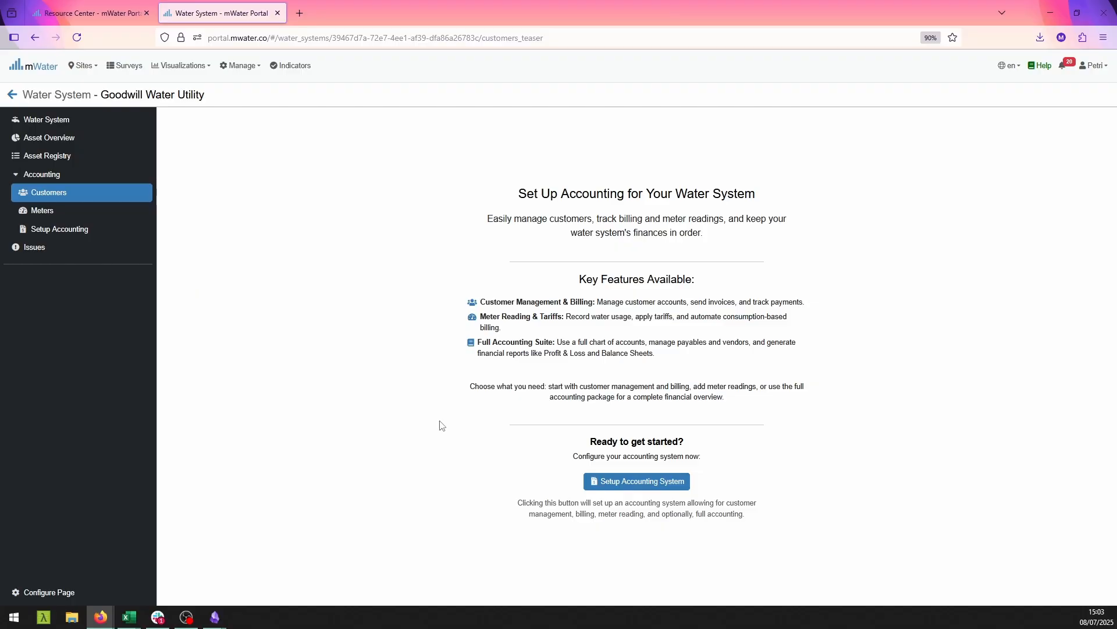
Start the accounting system setup, compare the chart of accounts templates and select the Simplified Chart of Accounts for Water Utilities.
left_click(656, 481)
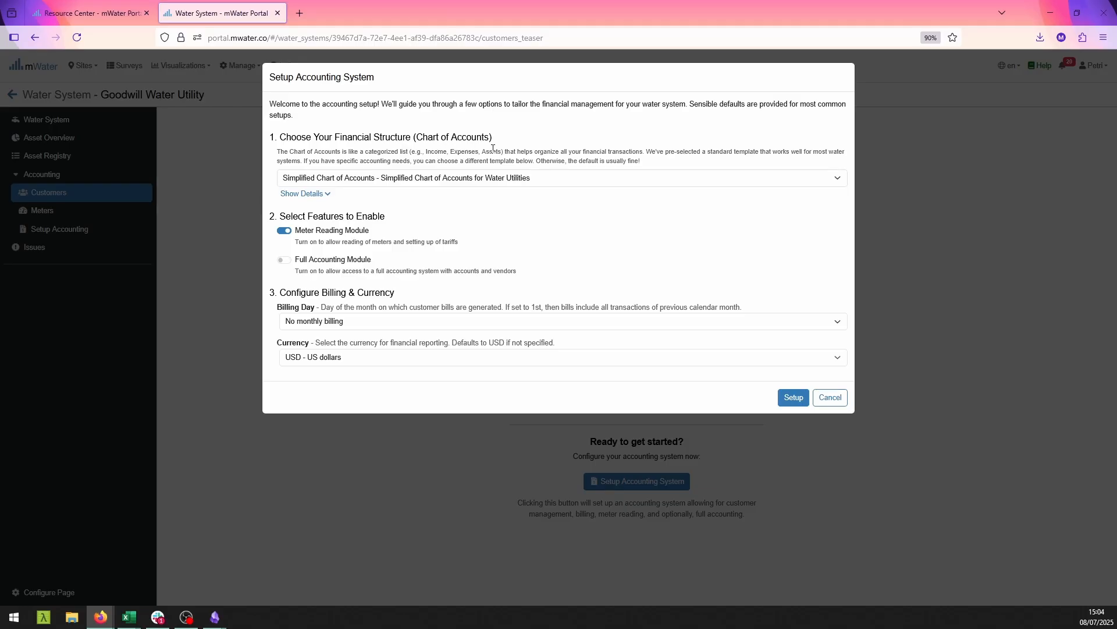
left_click(648, 177)
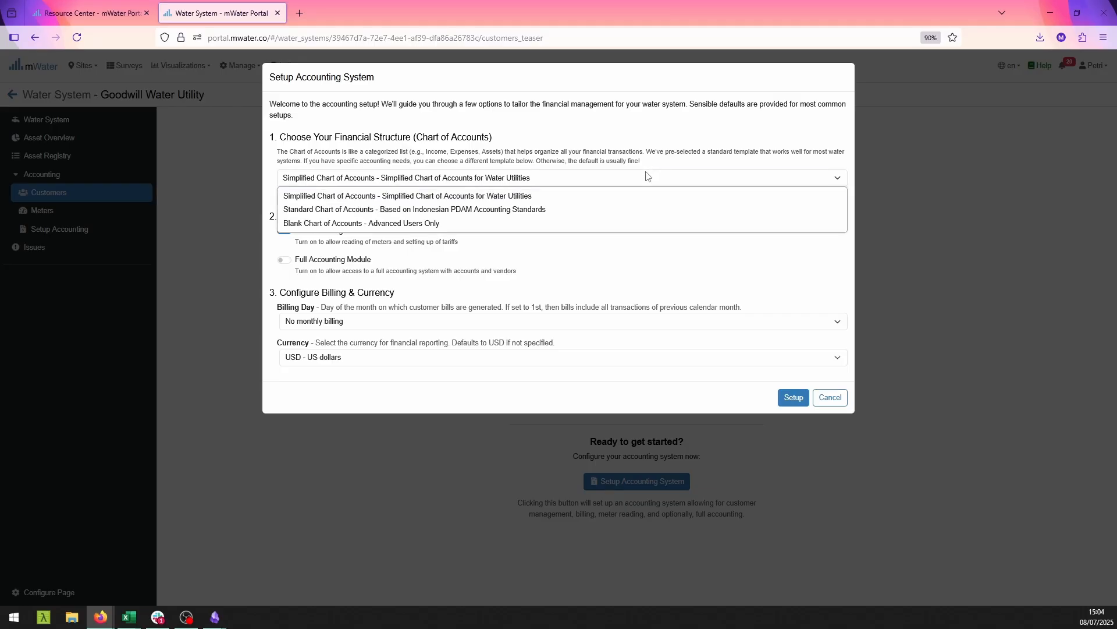
left_click(578, 198)
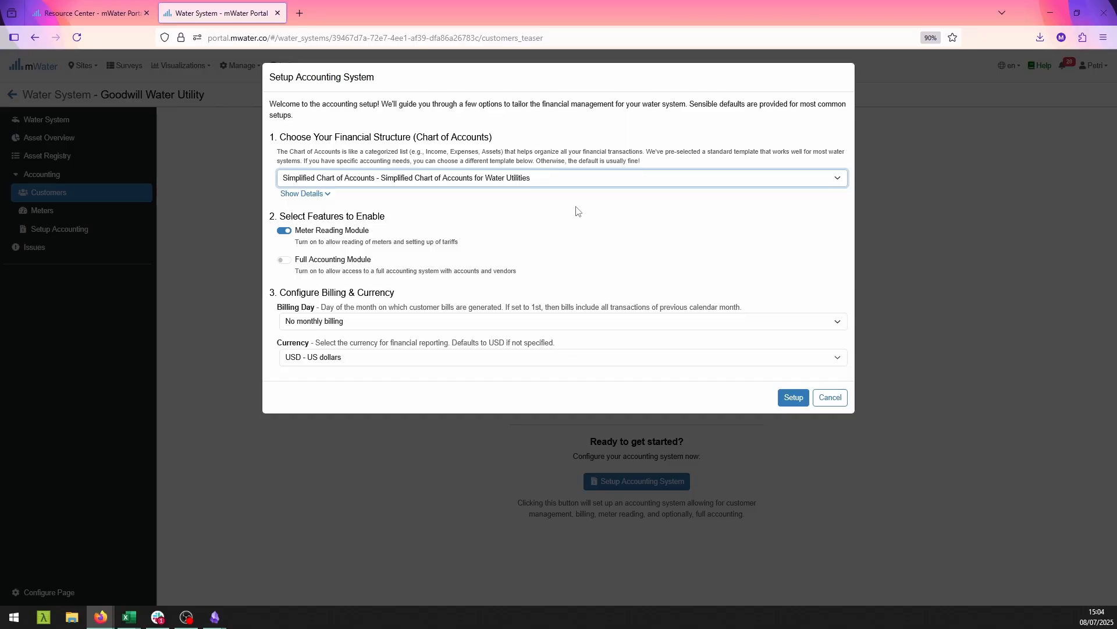
left_click(570, 181)
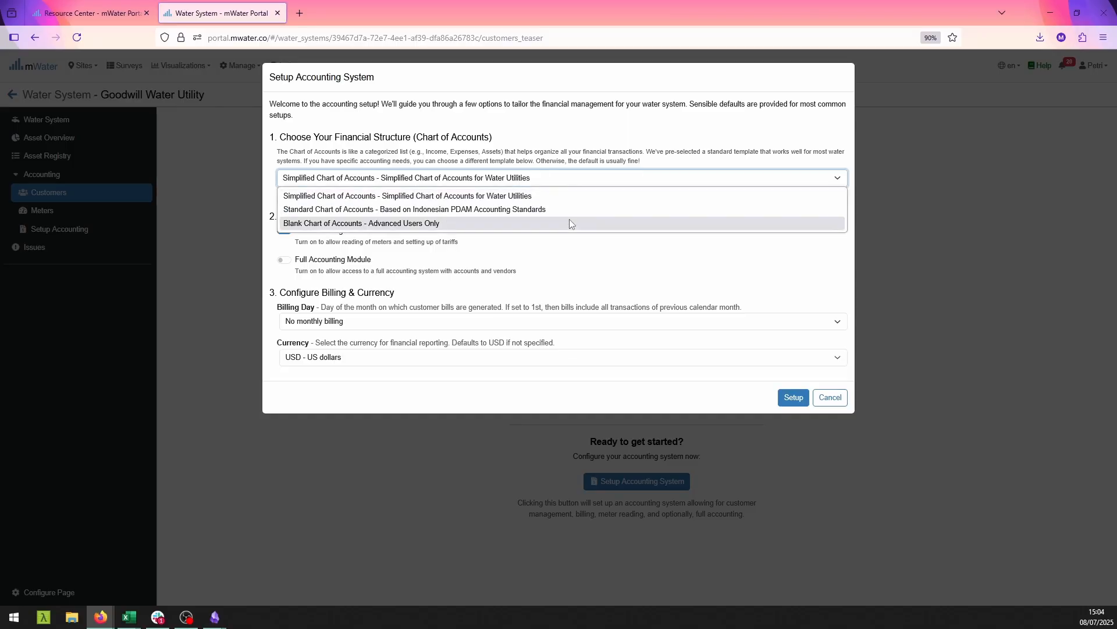
left_click(571, 215)
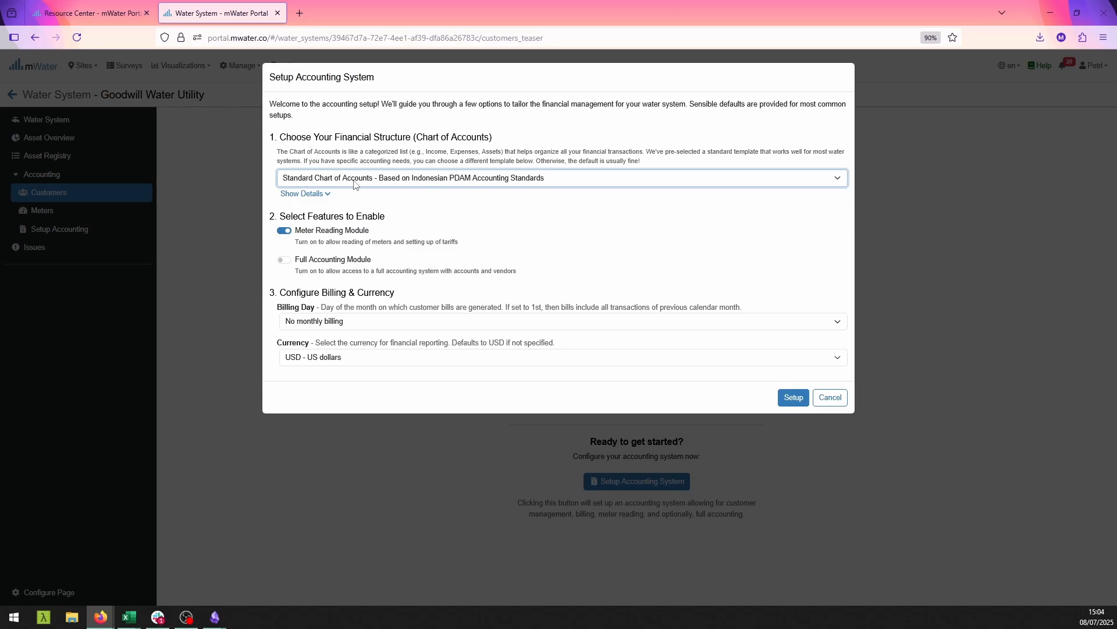
left_click(407, 180)
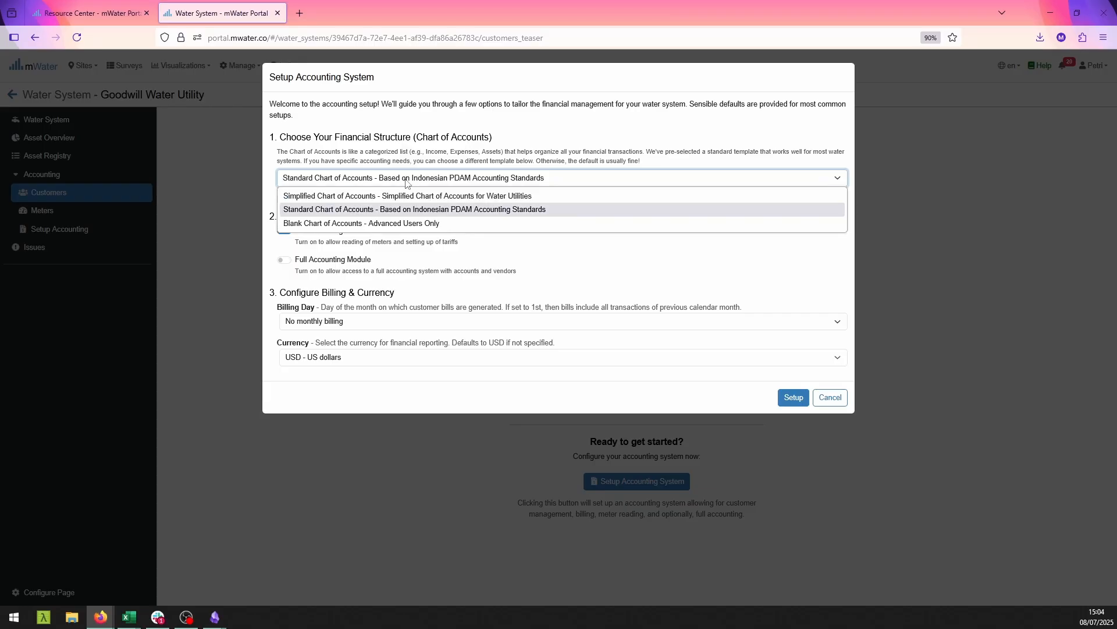
left_click(406, 222)
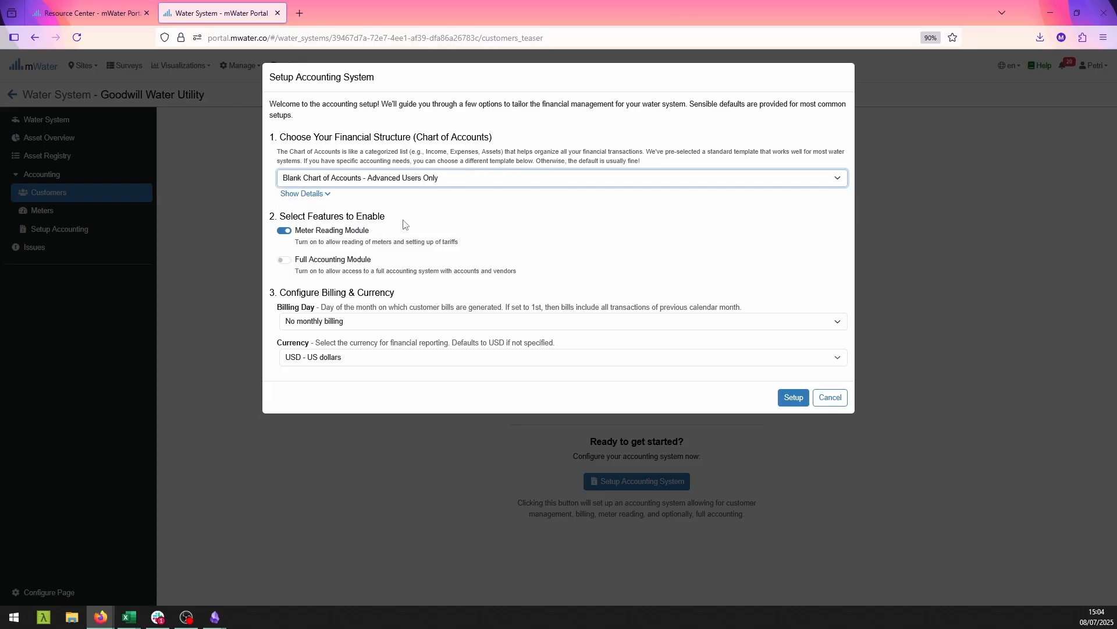
left_click(408, 178)
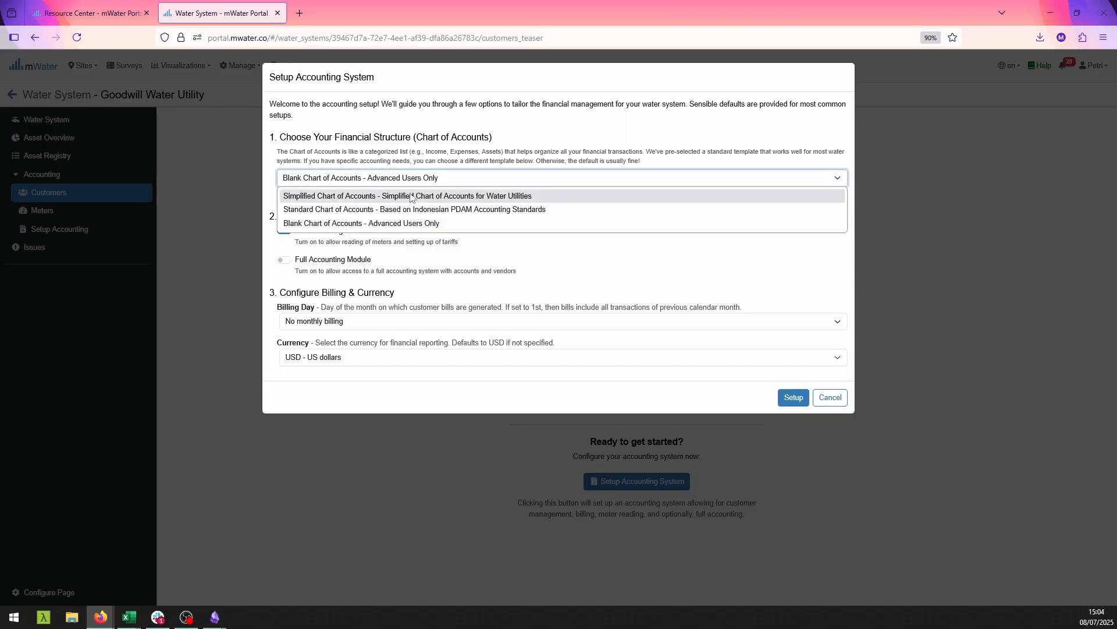
left_click(410, 192)
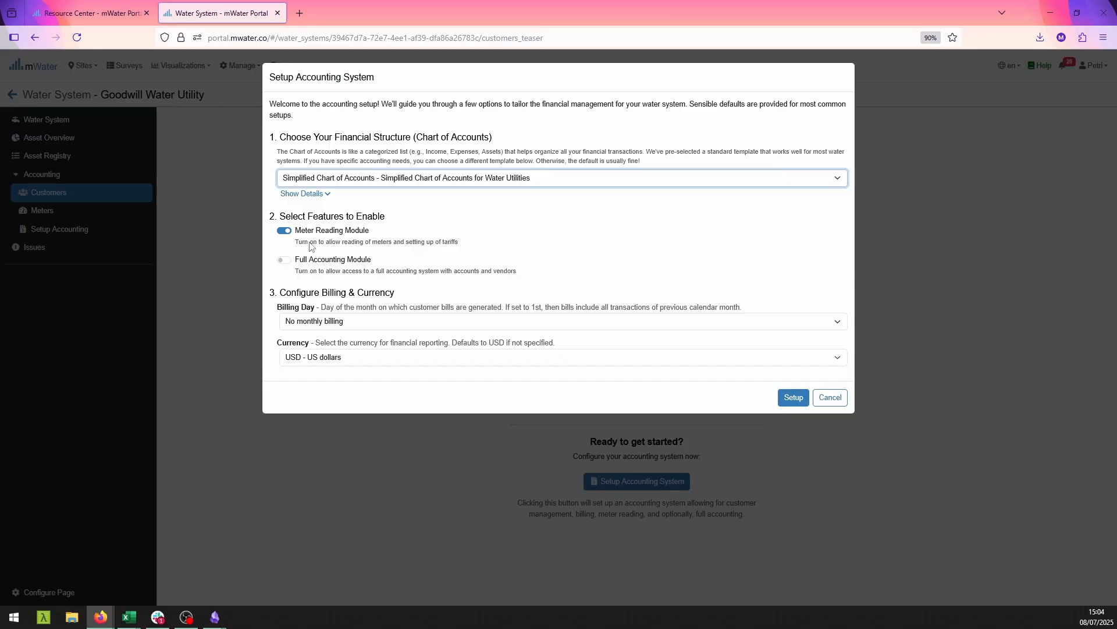
Keep the Meter Reading Module enabled and turn on the Full Accounting Module.
double_click(289, 232)
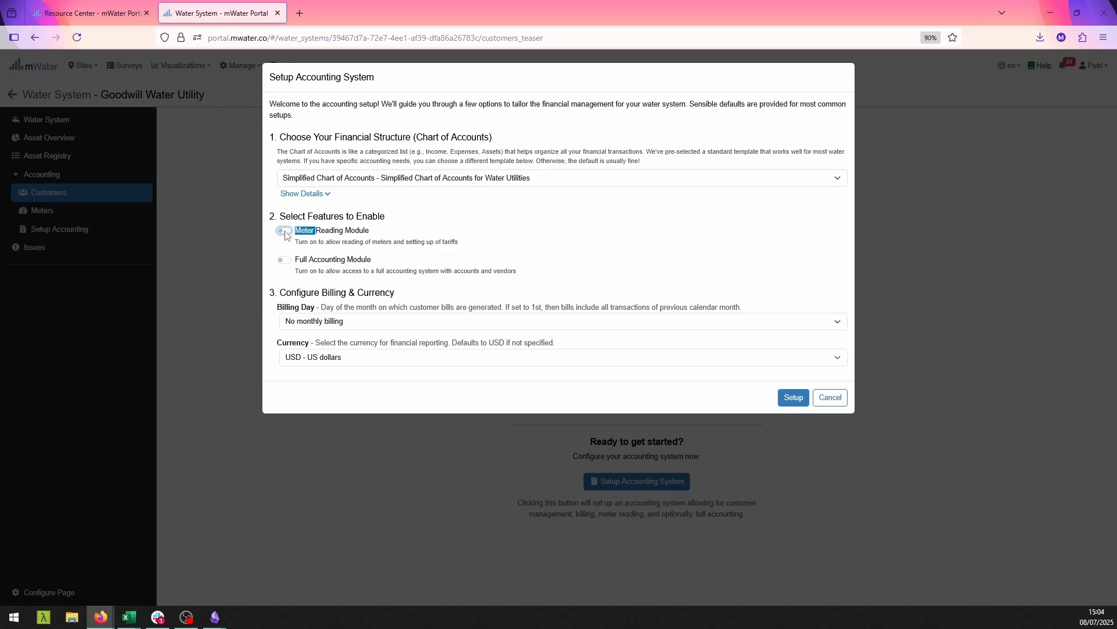
left_click(285, 232)
left_click(285, 261)
Set the billing day to Day 1 and the currency to UGX - Ugandan shillings, and run the accounting setup.
left_click(367, 325)
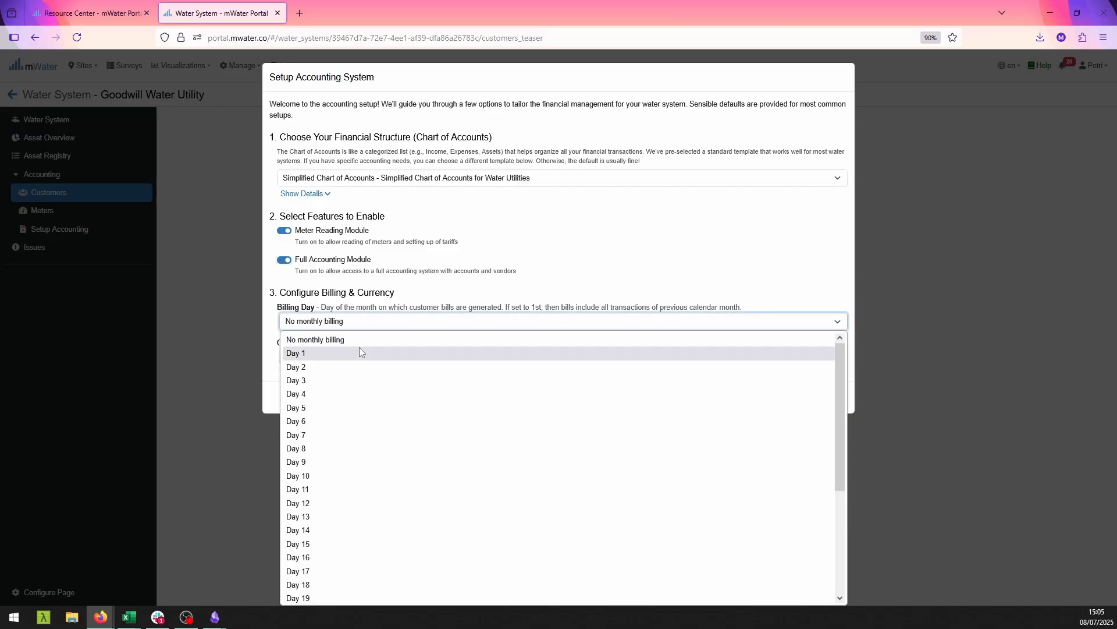
left_click(359, 349)
left_click(359, 353)
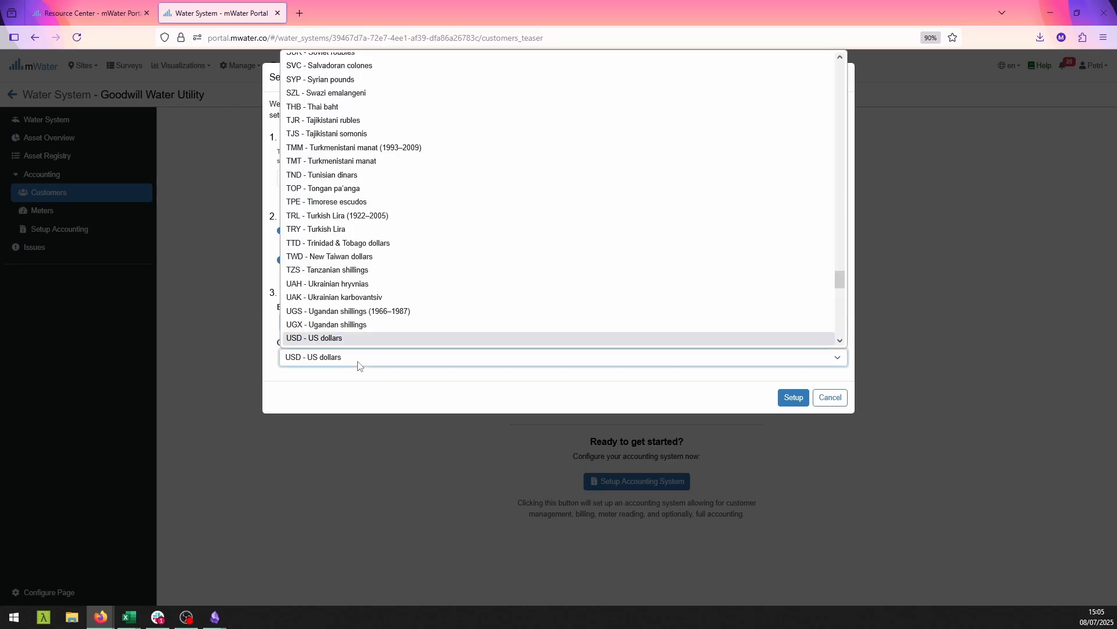
left_click(359, 324)
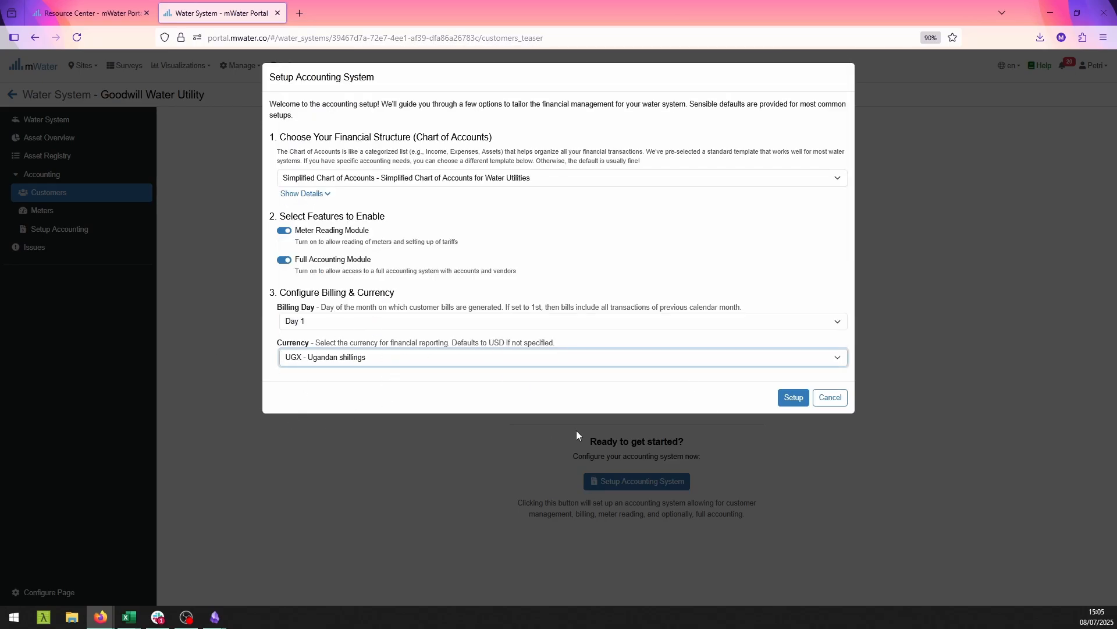
left_click(793, 398)
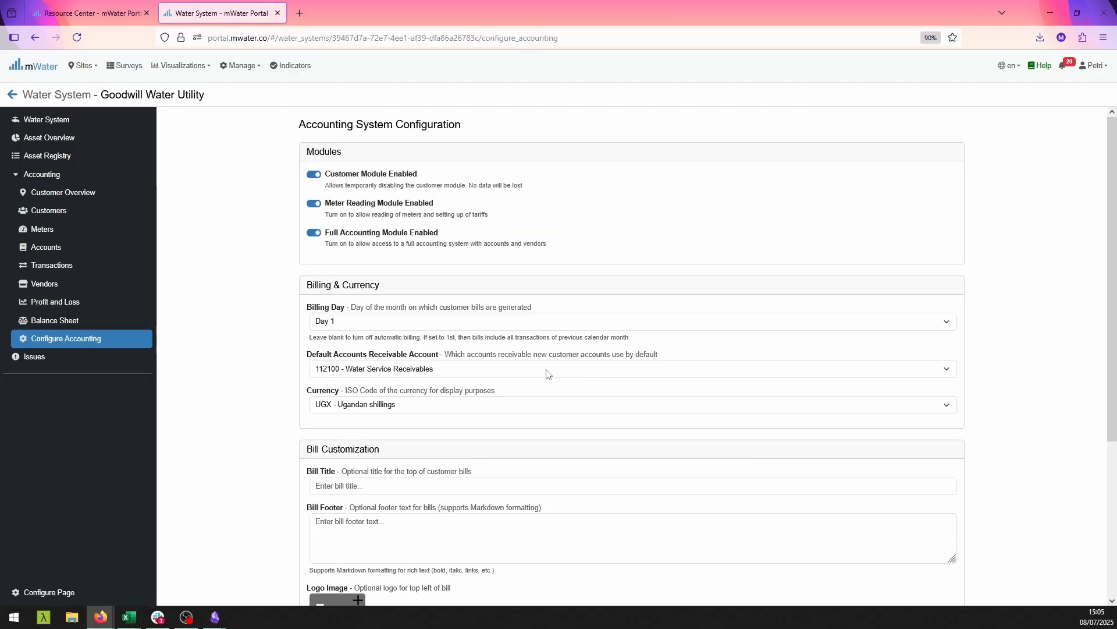
Review the billing, bill customization and permissions settings in the accounting system configuration.
scroll(546, 370, "down", 3)
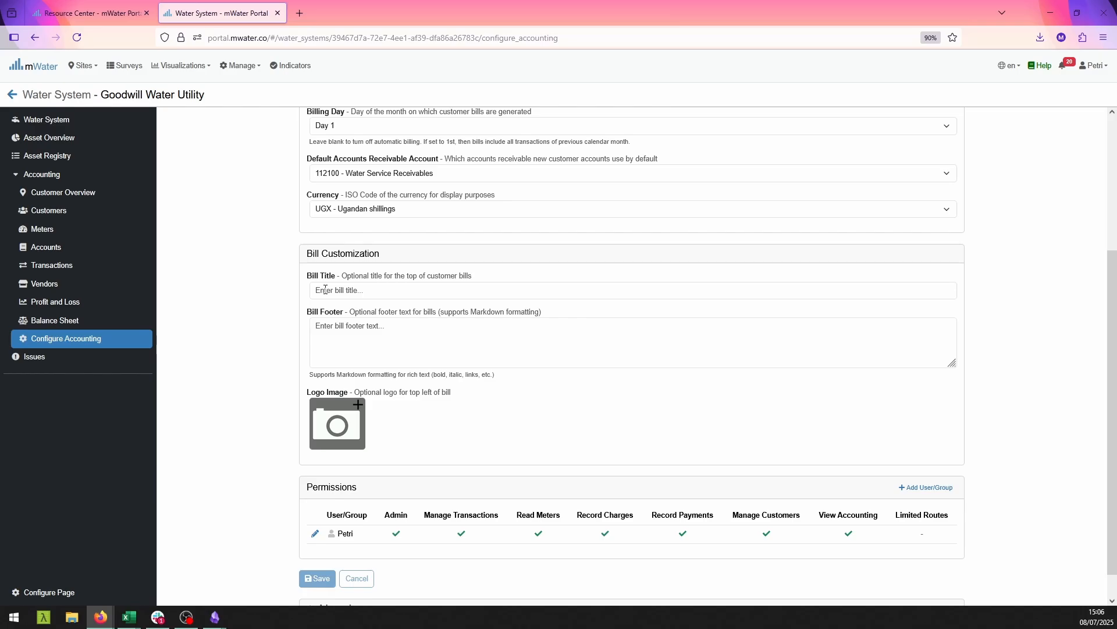
left_click(327, 323)
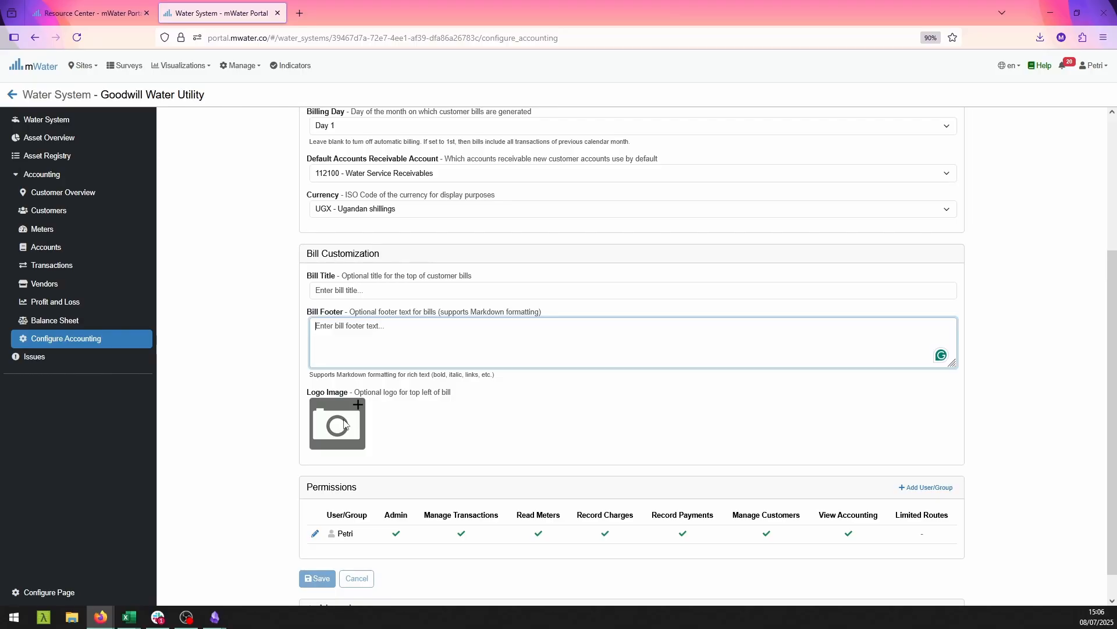
scroll(375, 466, "down", 1)
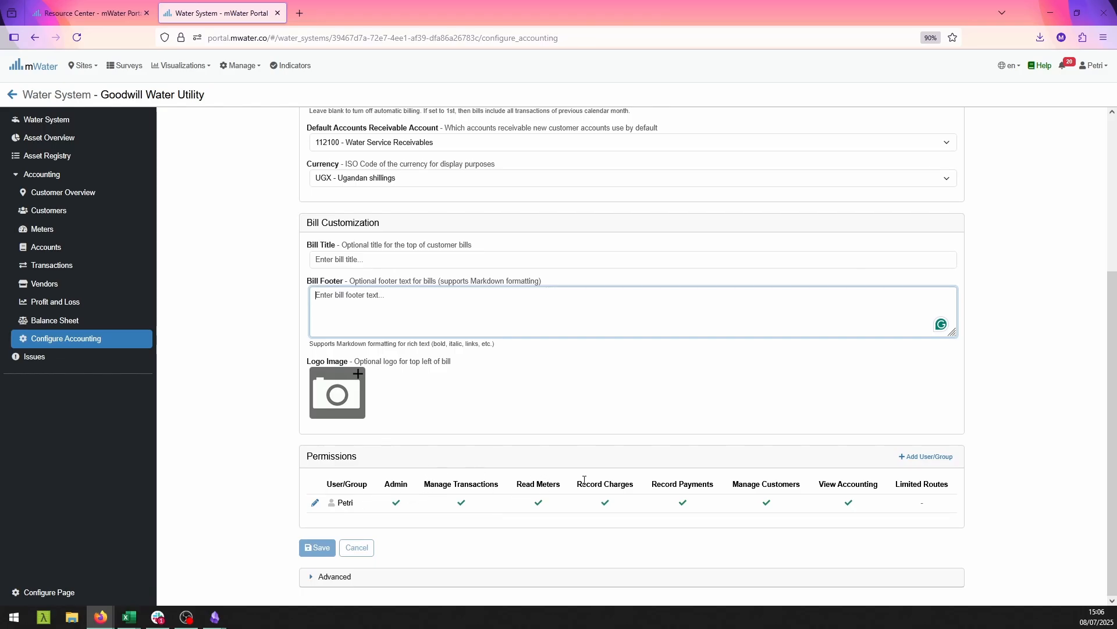
Start adding a user to the accounting permissions and select the PA_Dev account.
left_click(930, 457)
left_click(456, 120)
type("PA")
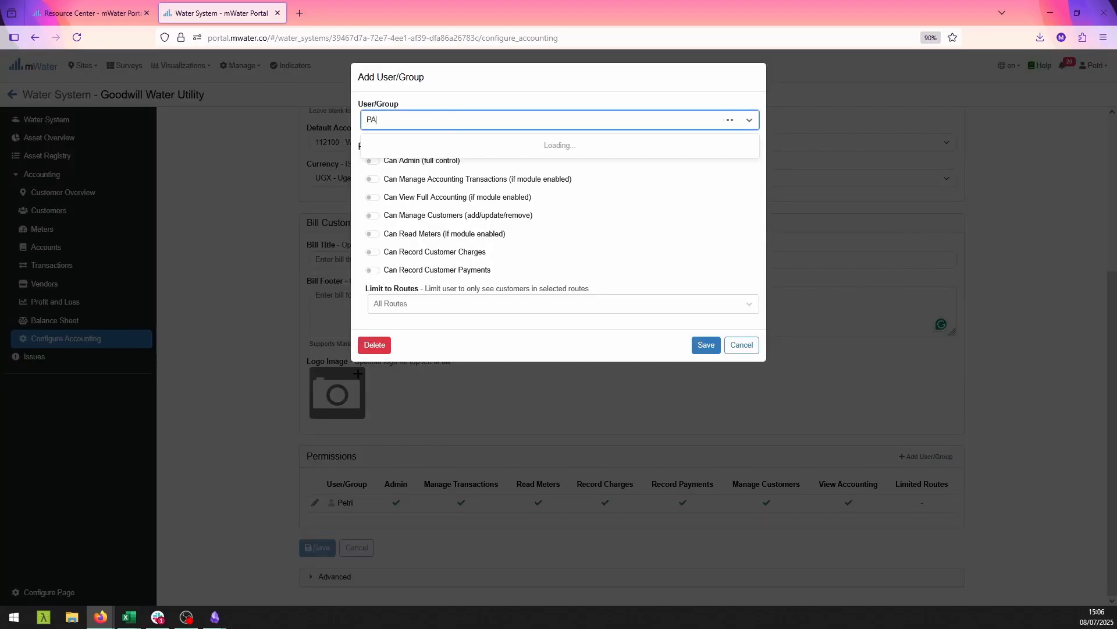
type("_Dev")
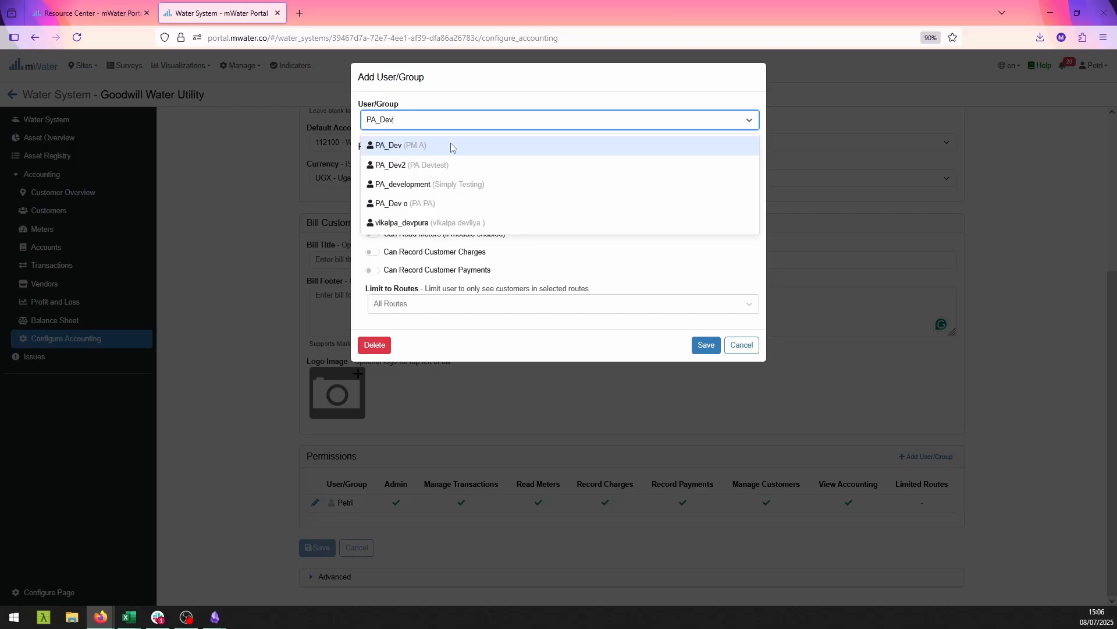
left_click(451, 144)
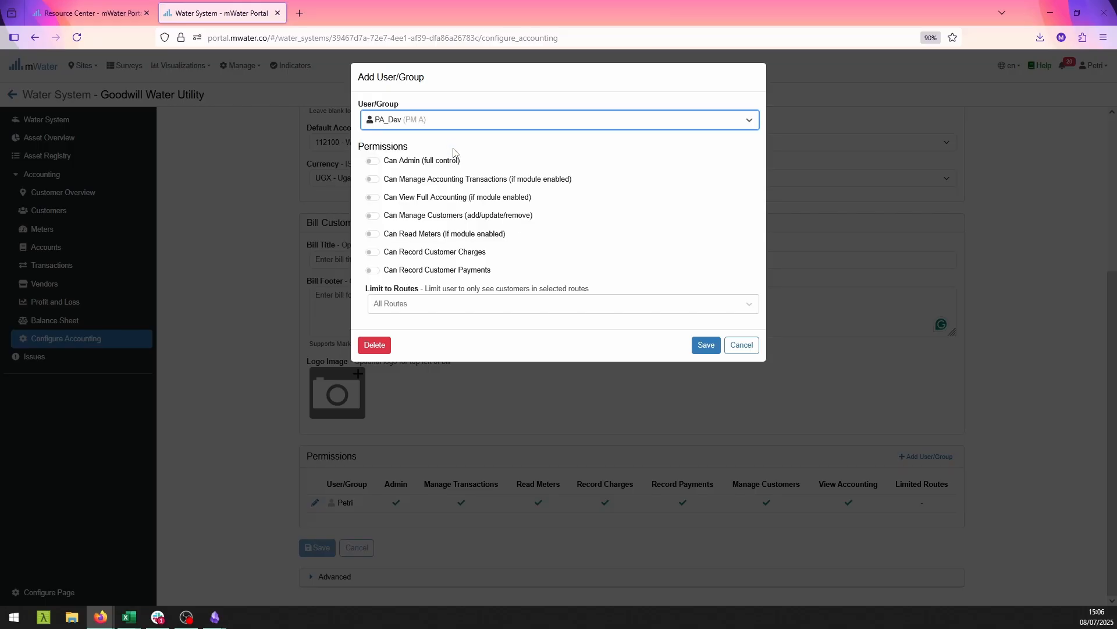
Try the Can Admin and Can Manage Accounting Transactions permissions for PA_Dev, turning each off again.
left_click(374, 163)
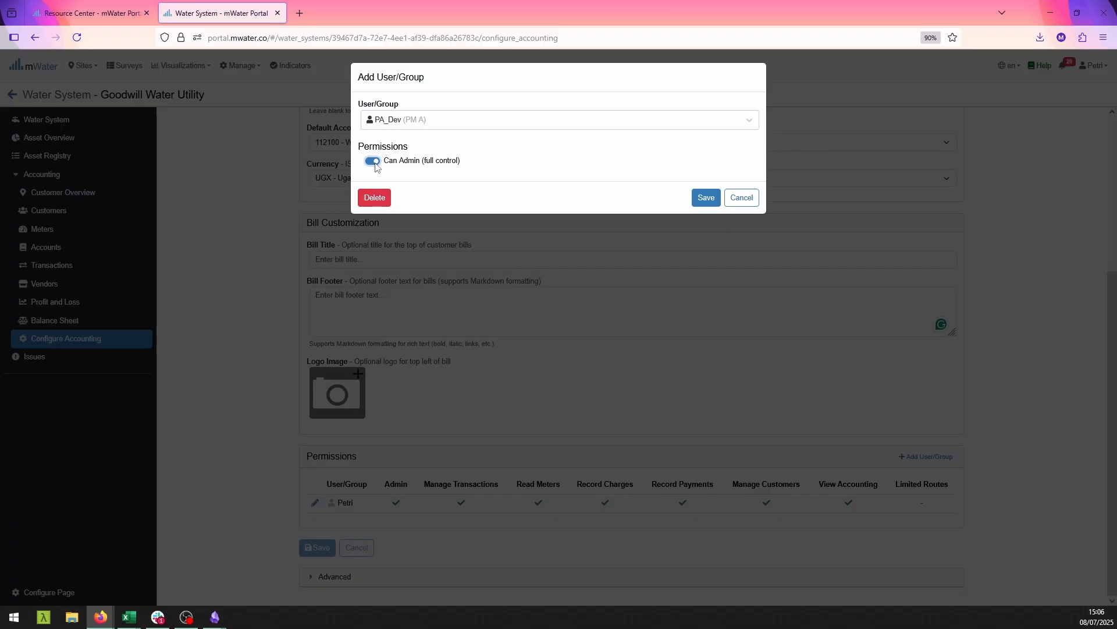
left_click(376, 165)
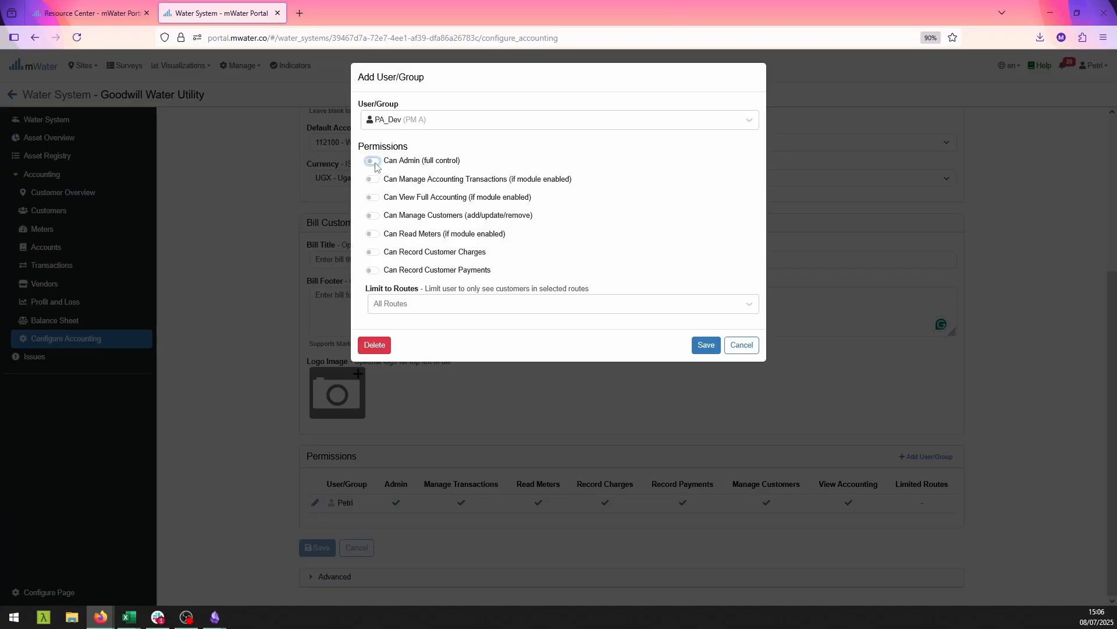
left_click(376, 184)
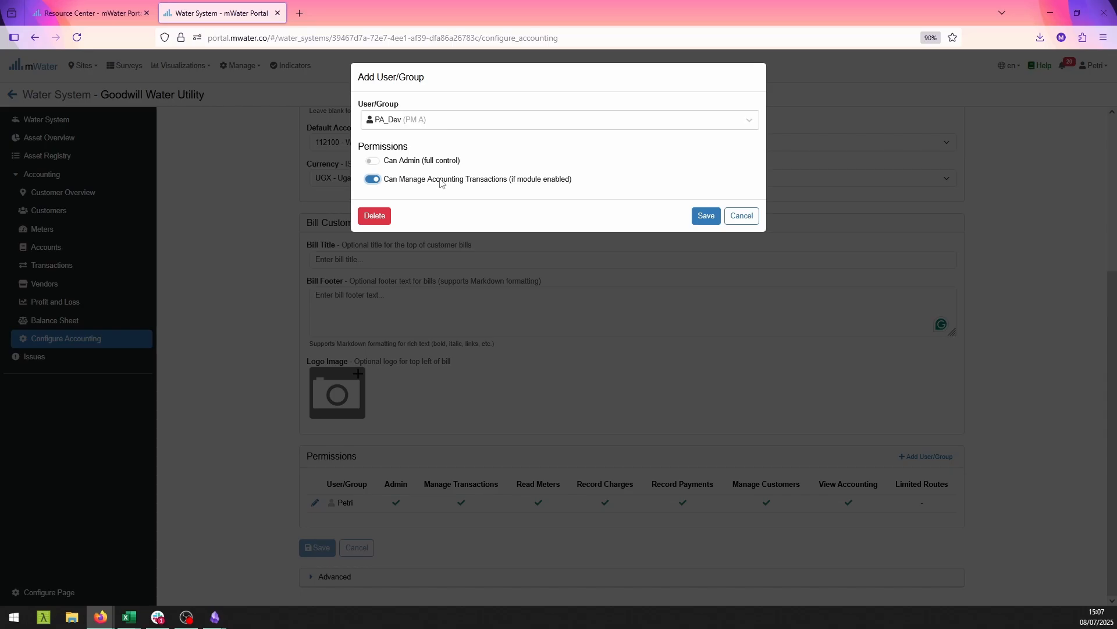
left_click(373, 180)
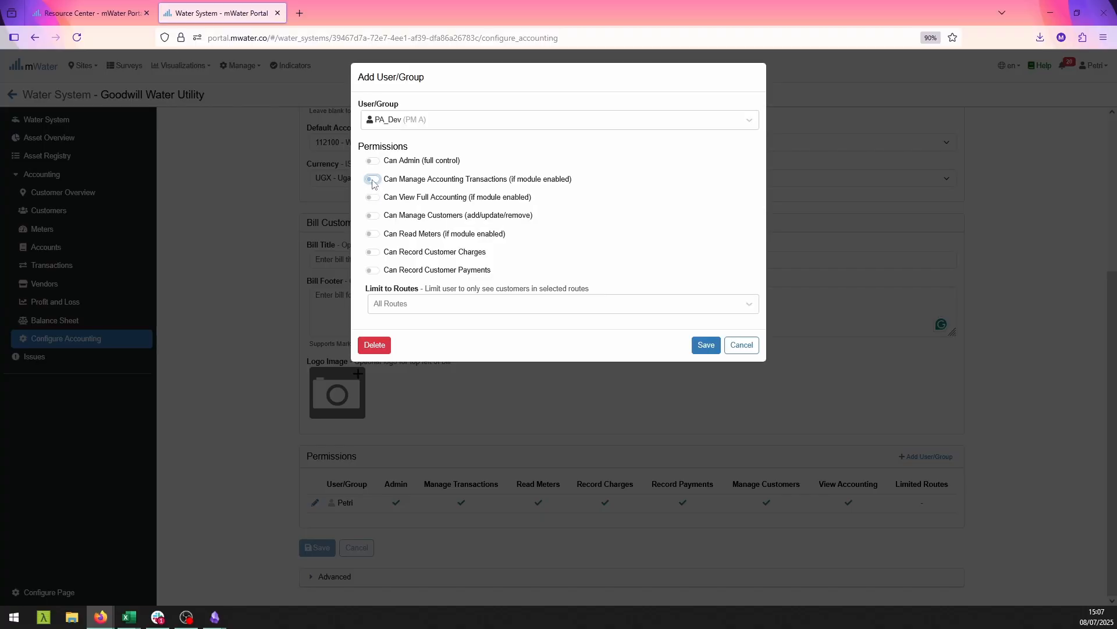
left_click(373, 179)
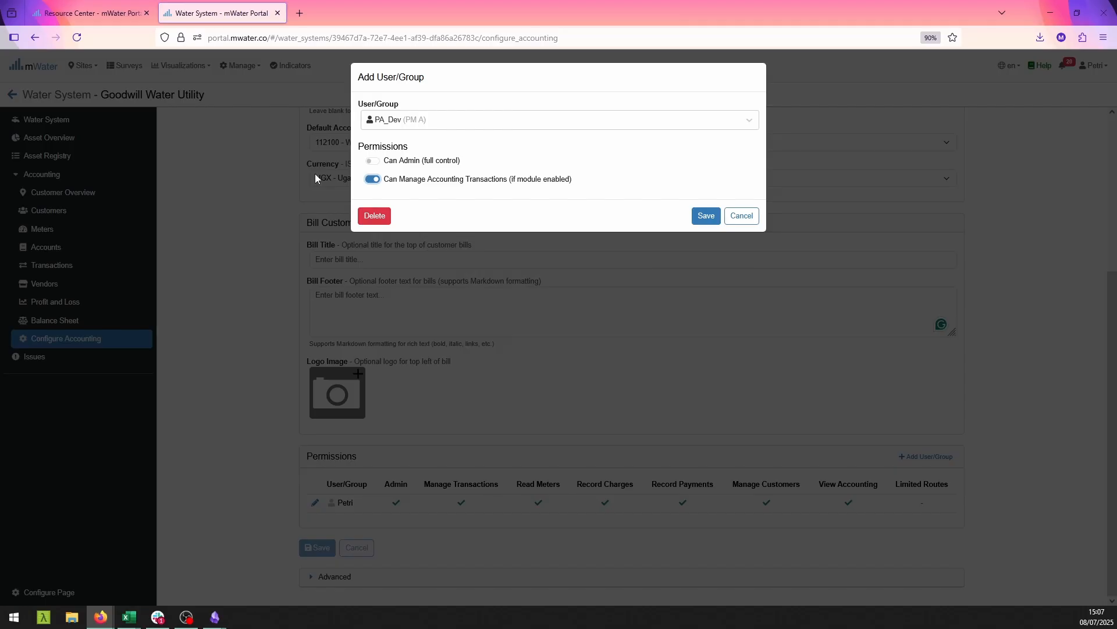
left_click(374, 180)
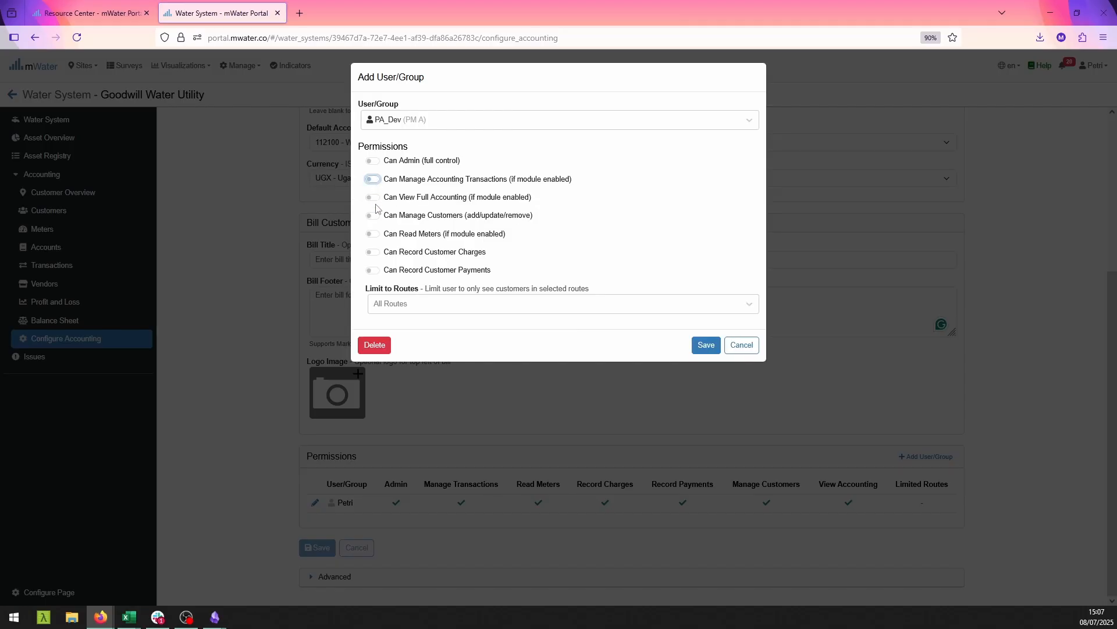
Try granting PA_Dev the View Full Accounting, Manage Customers, Read Meters, Record Customer Charges and Record Customer Payments permissions.
left_click(375, 198)
left_click(372, 216)
left_click(373, 234)
left_click(434, 254)
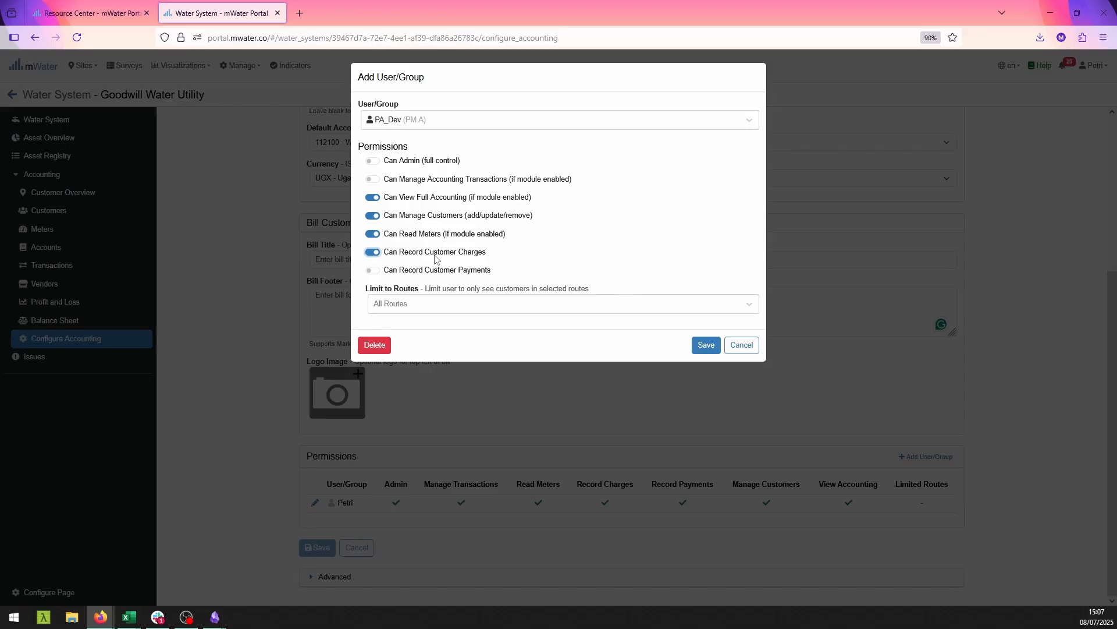
left_click(436, 272)
Reduce PA_Dev's permissions to recording customer payments, check the route limit options, and clear that last permission too.
left_click(390, 250)
left_click(395, 234)
left_click(404, 216)
left_click(430, 216)
left_click(434, 199)
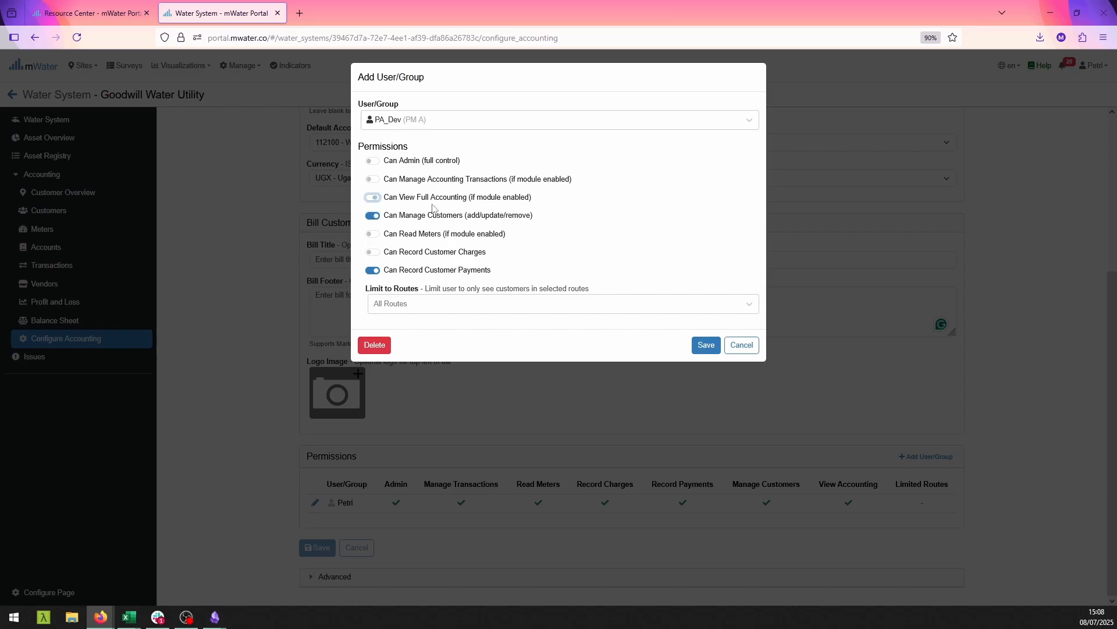
left_click(434, 217)
left_click(431, 306)
left_click(432, 307)
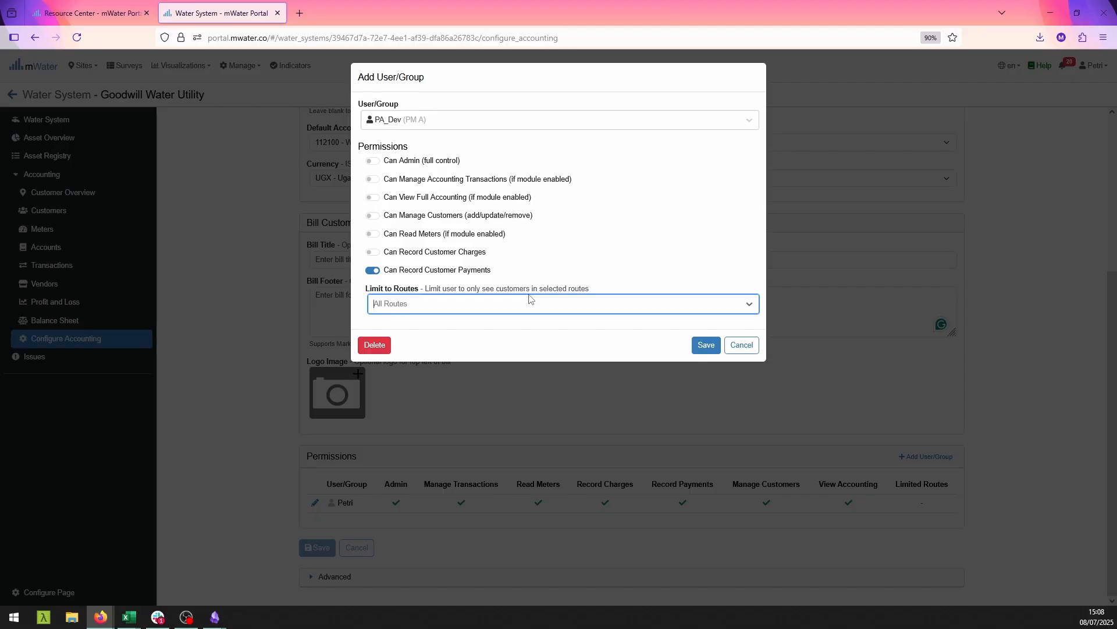
left_click(372, 270)
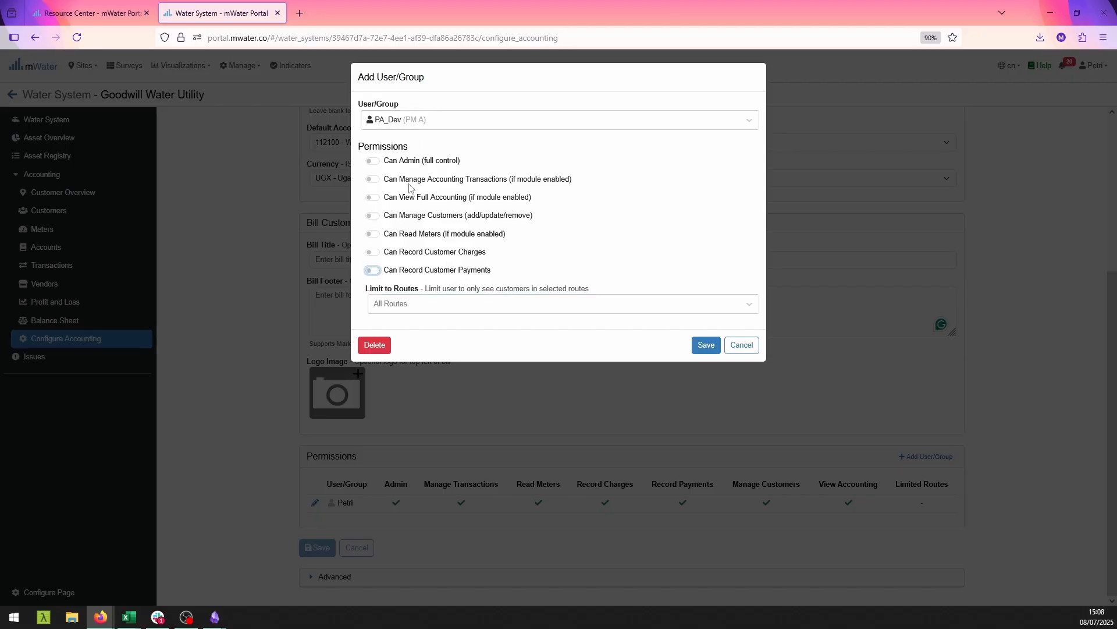
Grant PA_Dev the Read Meters, Record Customer Charges, Record Customer Payments and Manage Customers permissions and save the user.
left_click(414, 234)
left_click(420, 252)
left_click(420, 272)
left_click(445, 216)
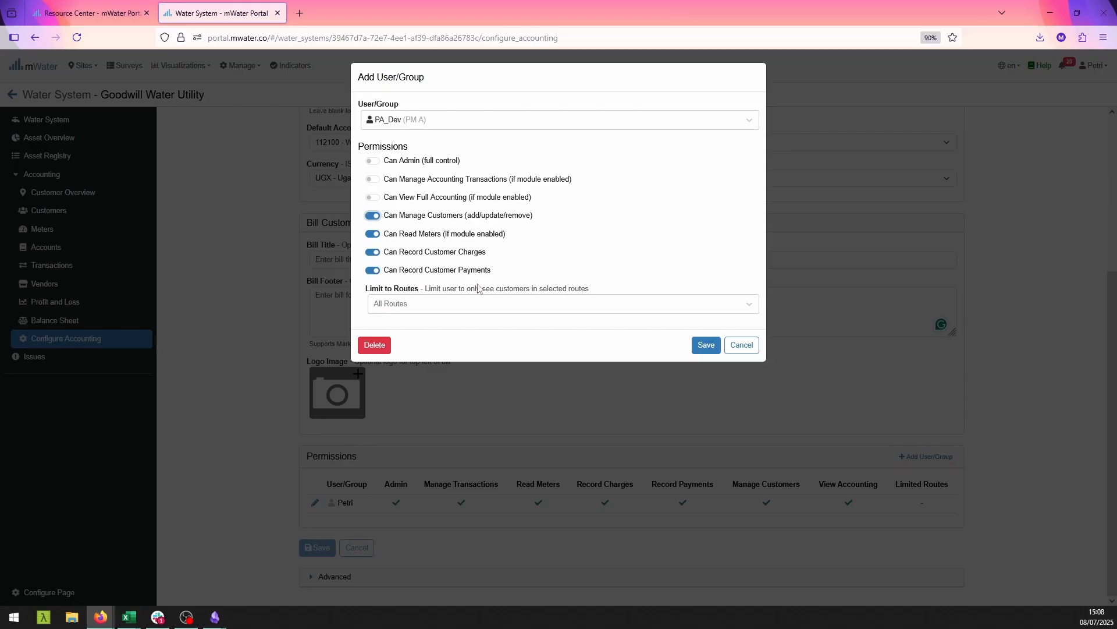
left_click(711, 350)
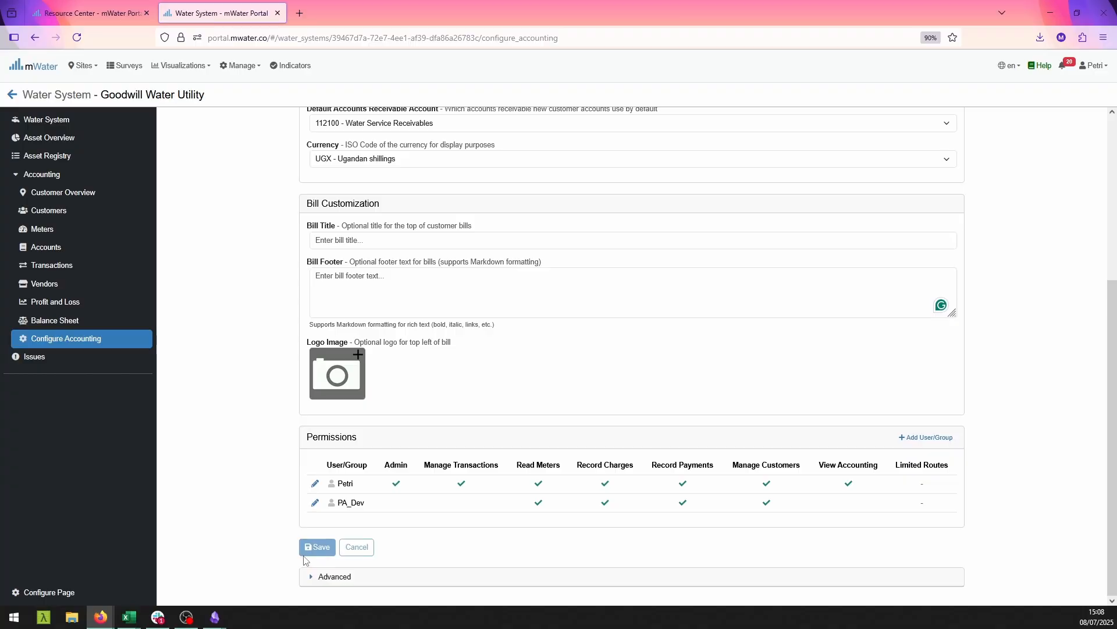
Inspect the advanced options of the accounting configuration, collapse them and return to the start of the page.
left_click(309, 577)
left_click(309, 579)
left_click(309, 579)
scroll(303, 594, "down", 1)
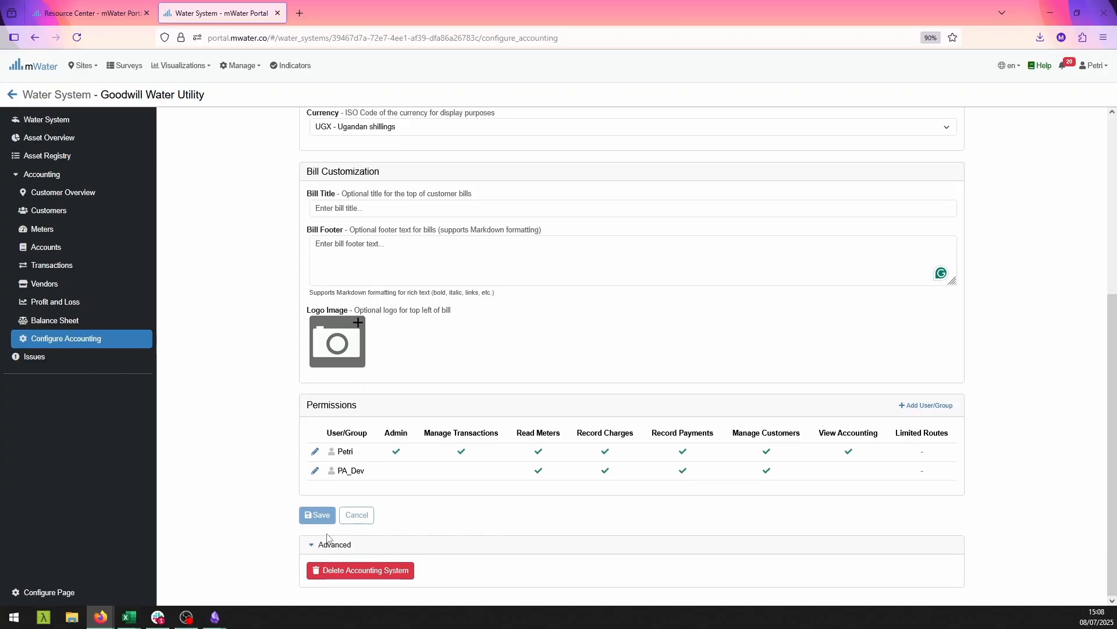
left_click(314, 545)
scroll(311, 535, "up", 5)
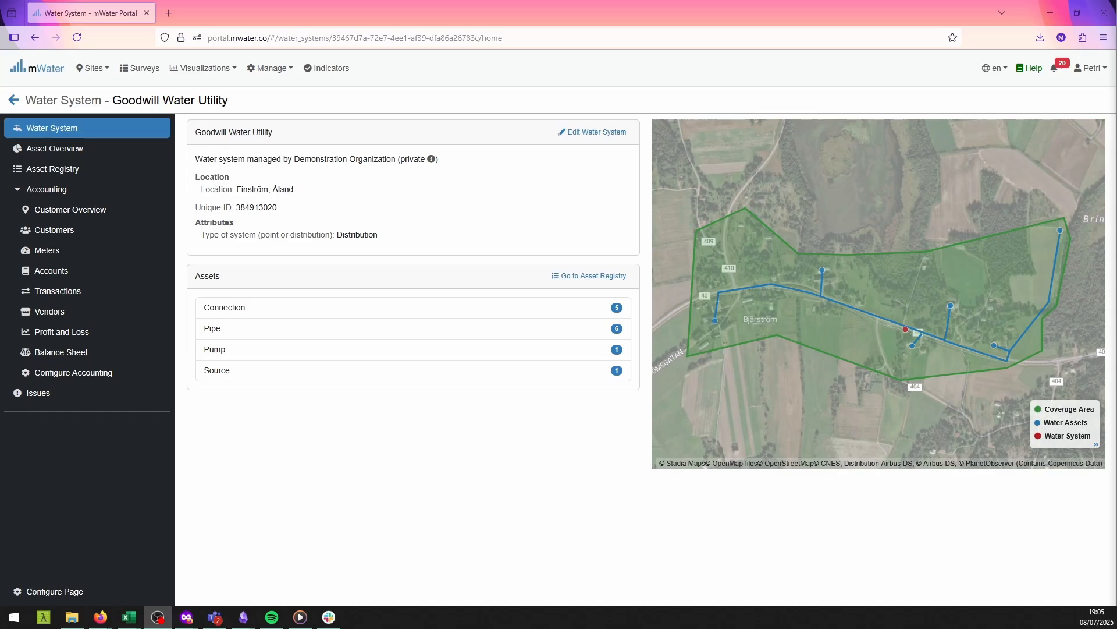
double_click(842, 78)
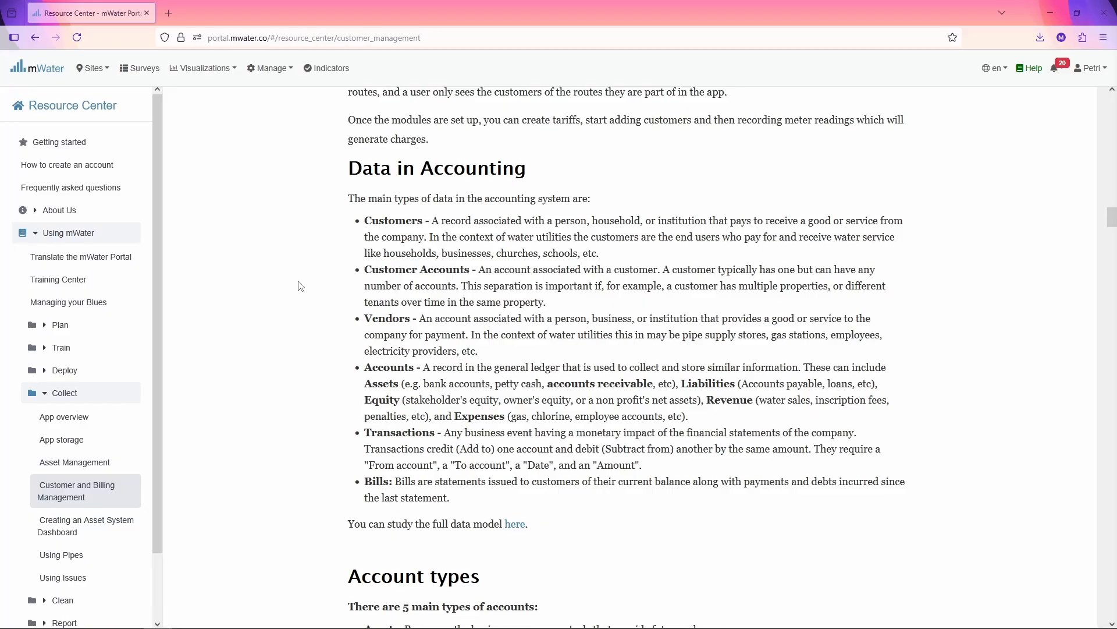
Read the help article's sections on data in accounting, account types and tariff setup.
scroll(303, 350, "down", 1)
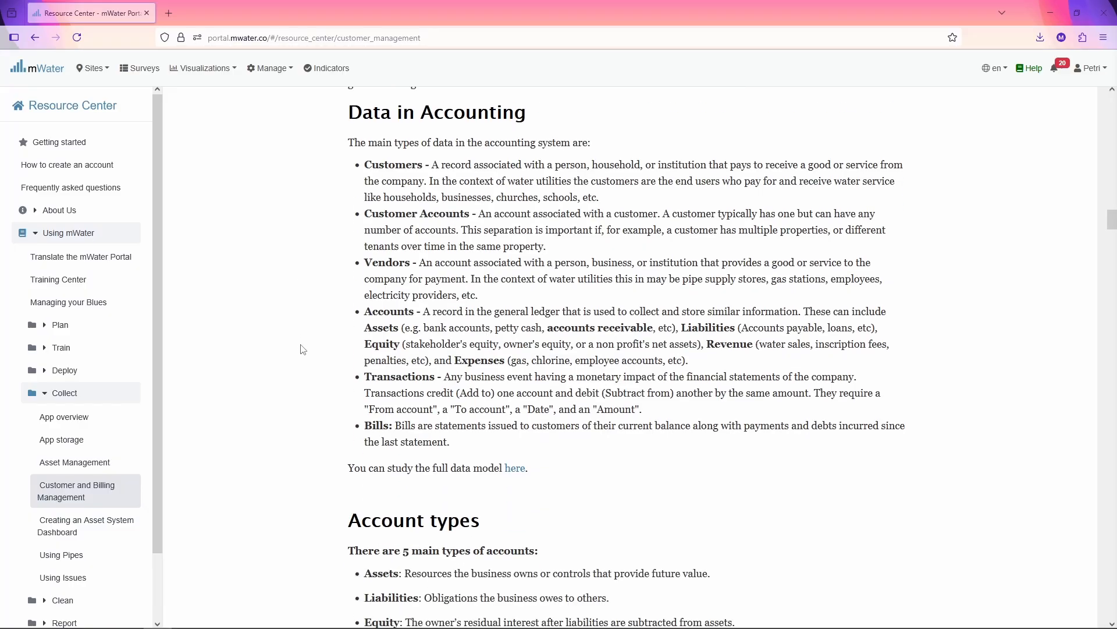
scroll(303, 349, "down", 4)
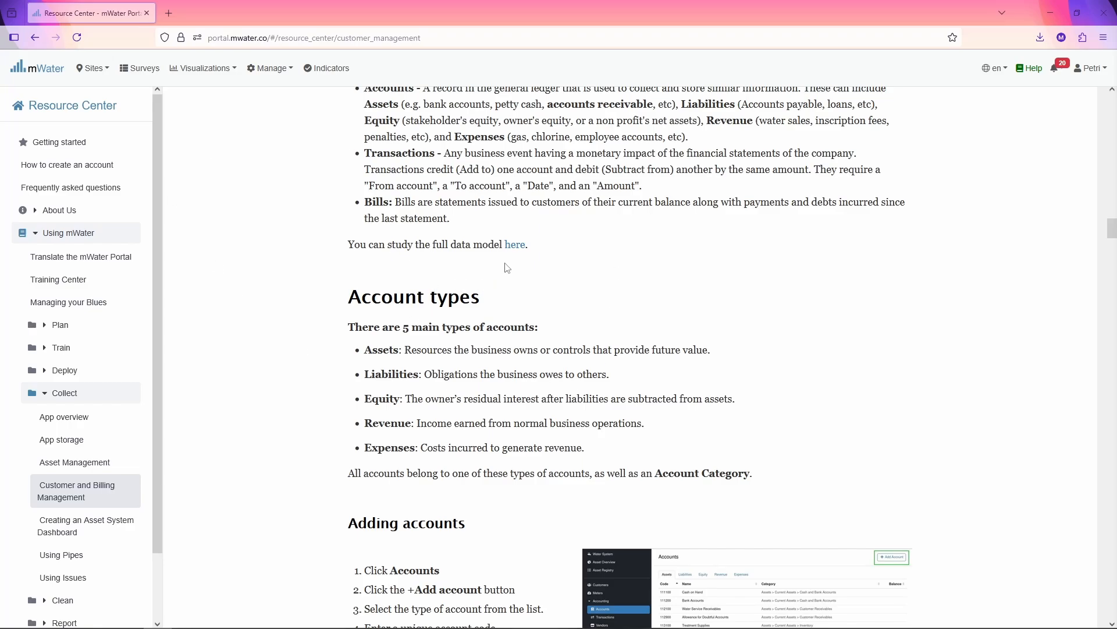
scroll(442, 271, "down", 3)
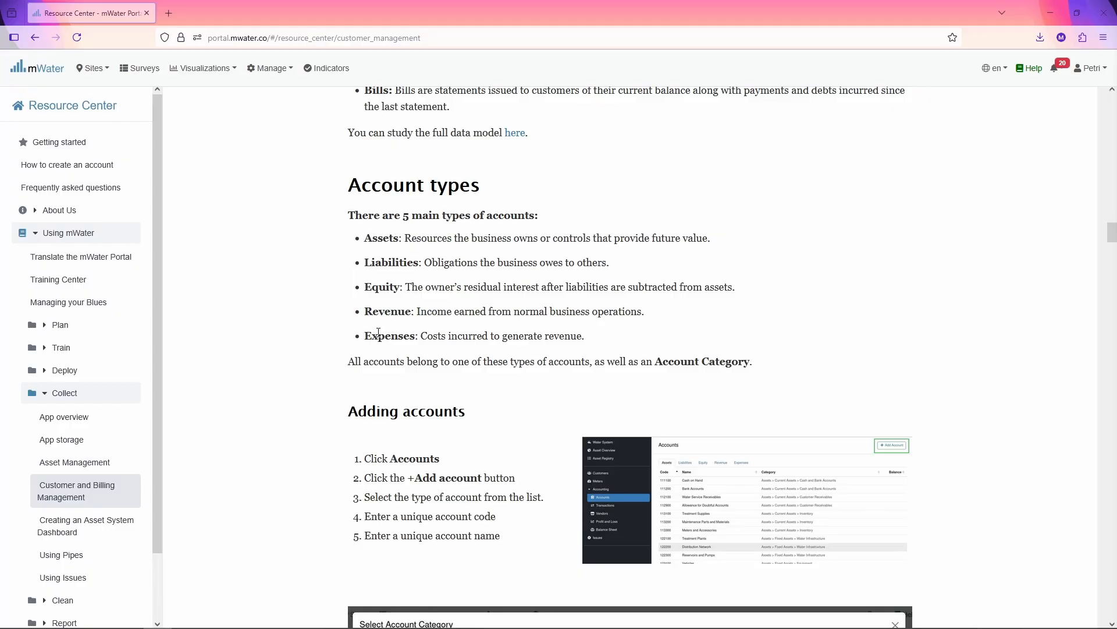
scroll(379, 332, "down", 10)
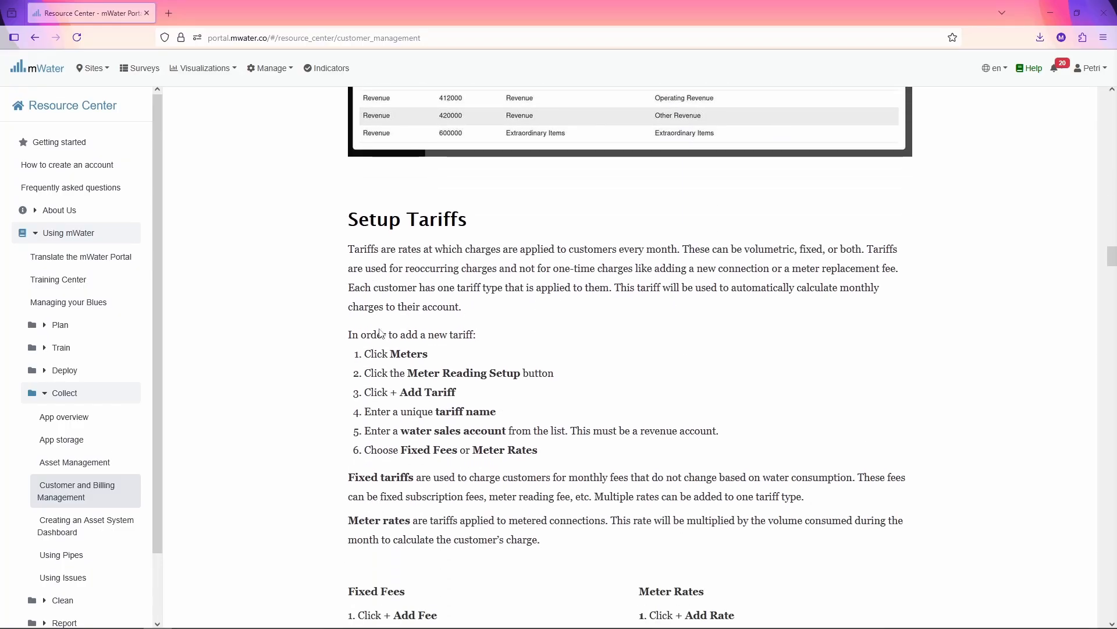
scroll(379, 332, "down", 1)
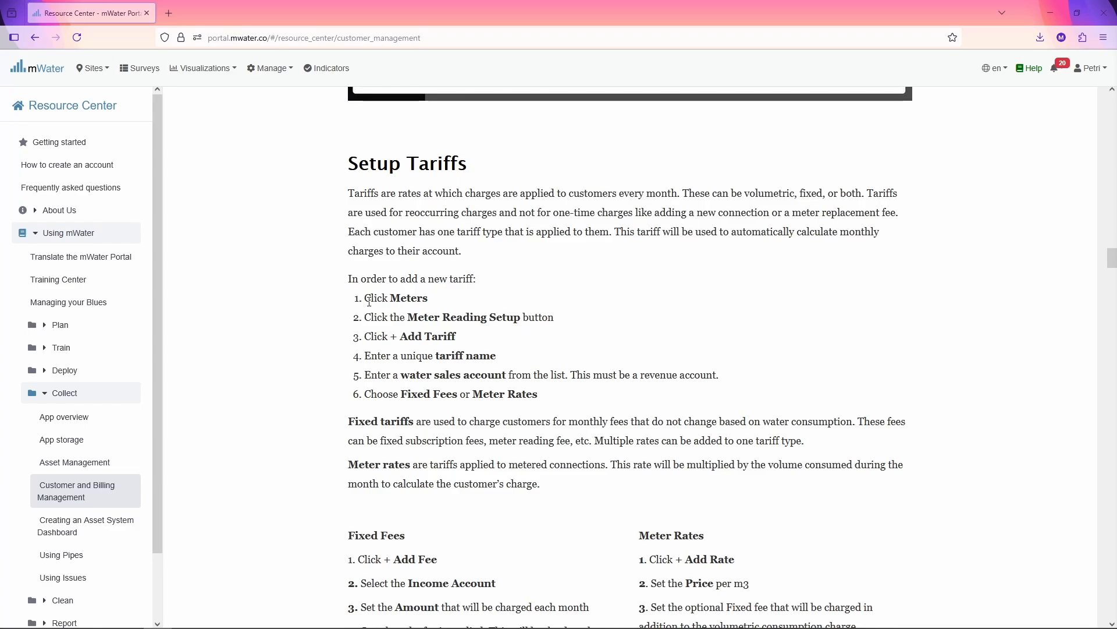
scroll(369, 302, "down", 1)
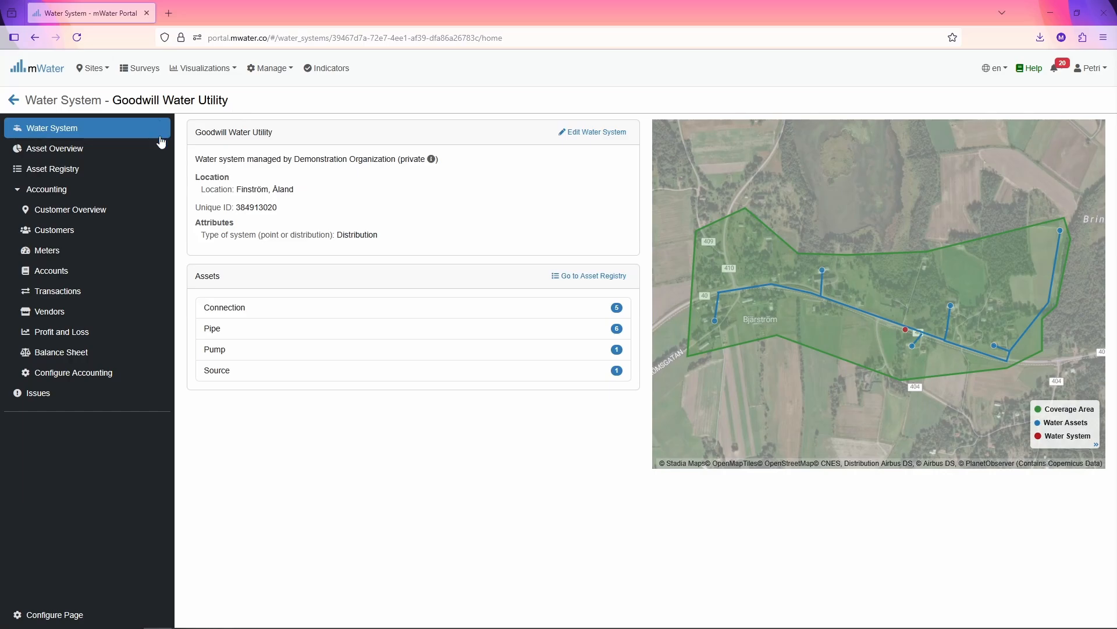
Start a new tariff in the meter reading setup named Residential Tariff, with 411100 - Residential as its water sales account.
left_click(47, 249)
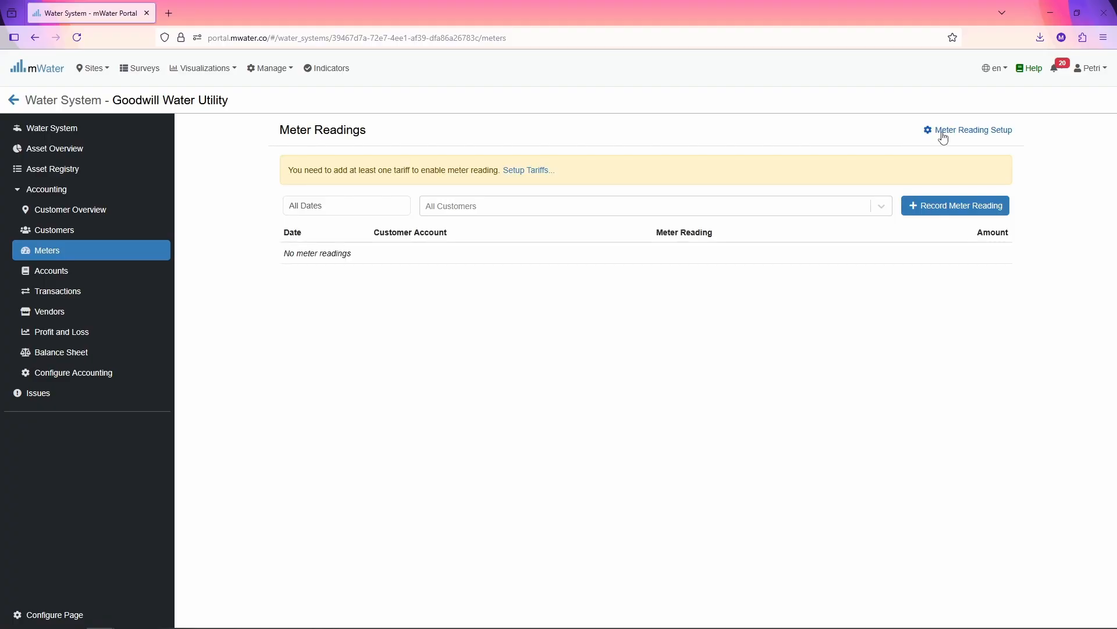
left_click(531, 172)
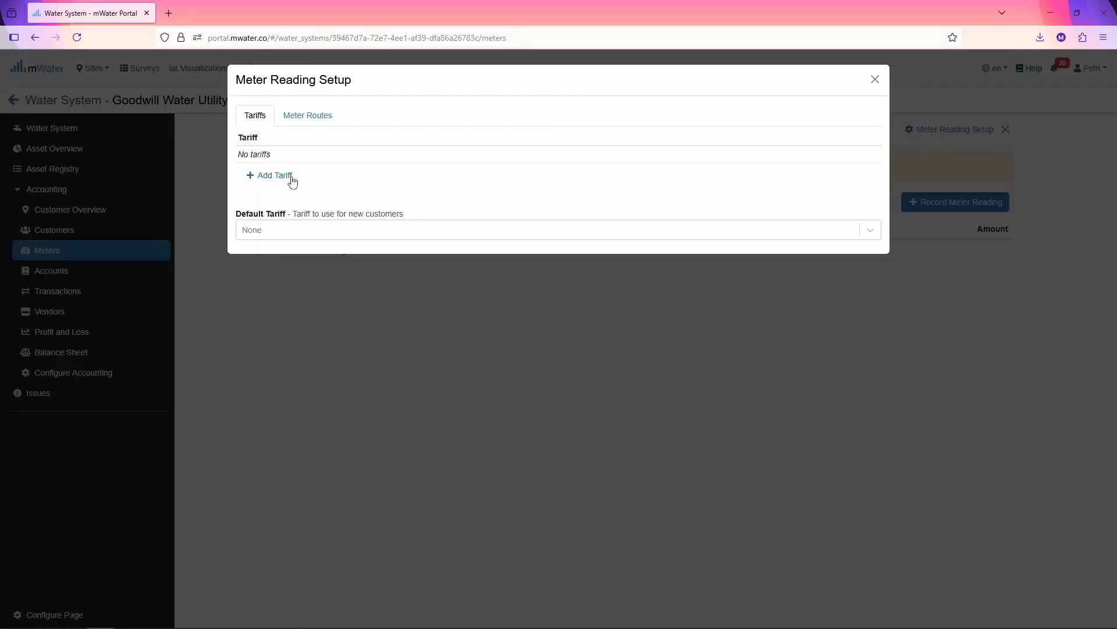
left_click(279, 182)
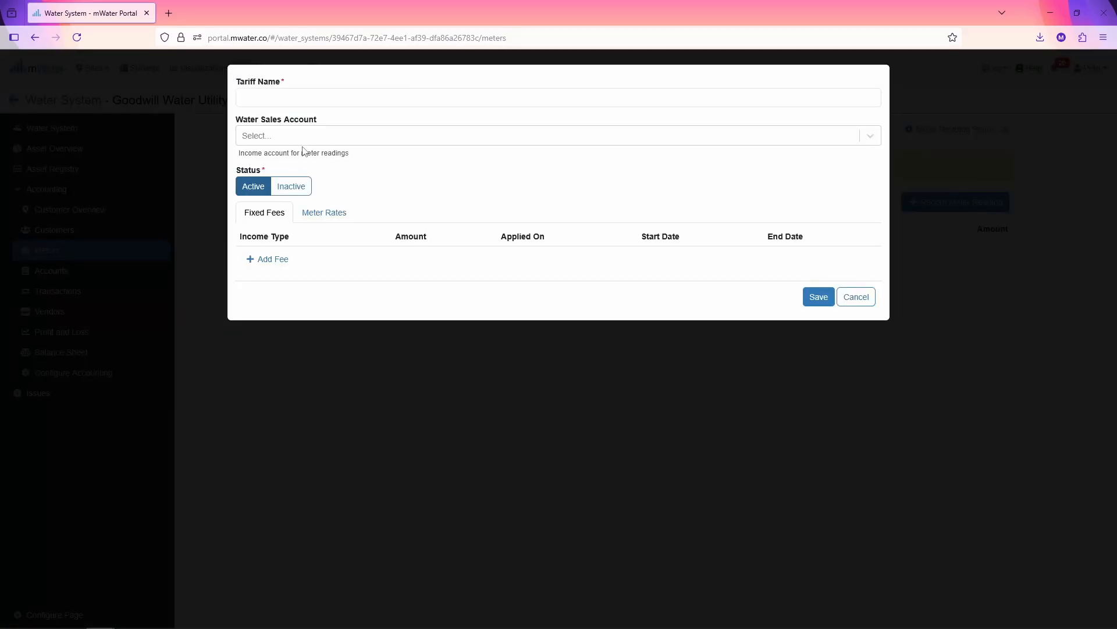
left_click(305, 136)
left_click(305, 135)
left_click(308, 97)
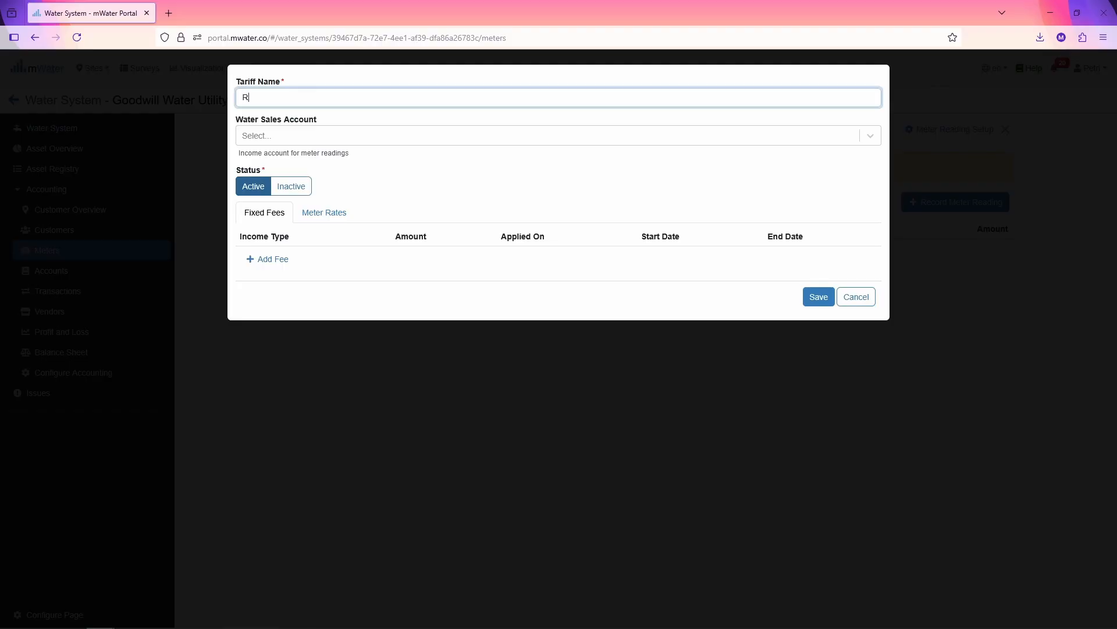
type("Residential Tariff")
left_click(289, 135)
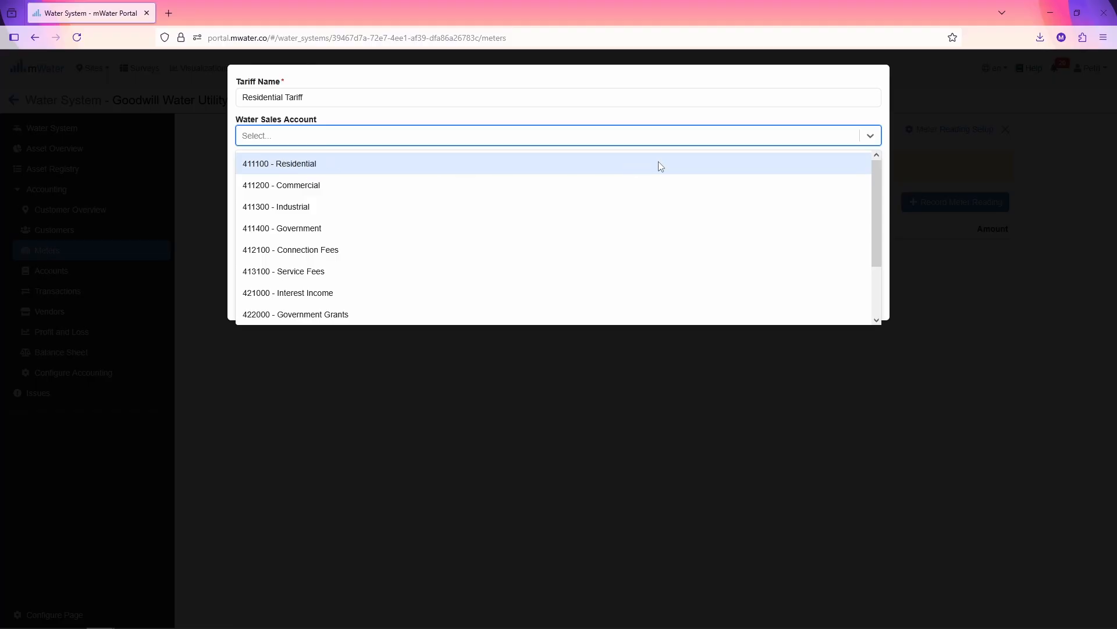
mouse_move(877, 193)
left_mouse_down()
mouse_move(876, 277)
mouse_move(876, 195)
left_mouse_up()
left_click(267, 167)
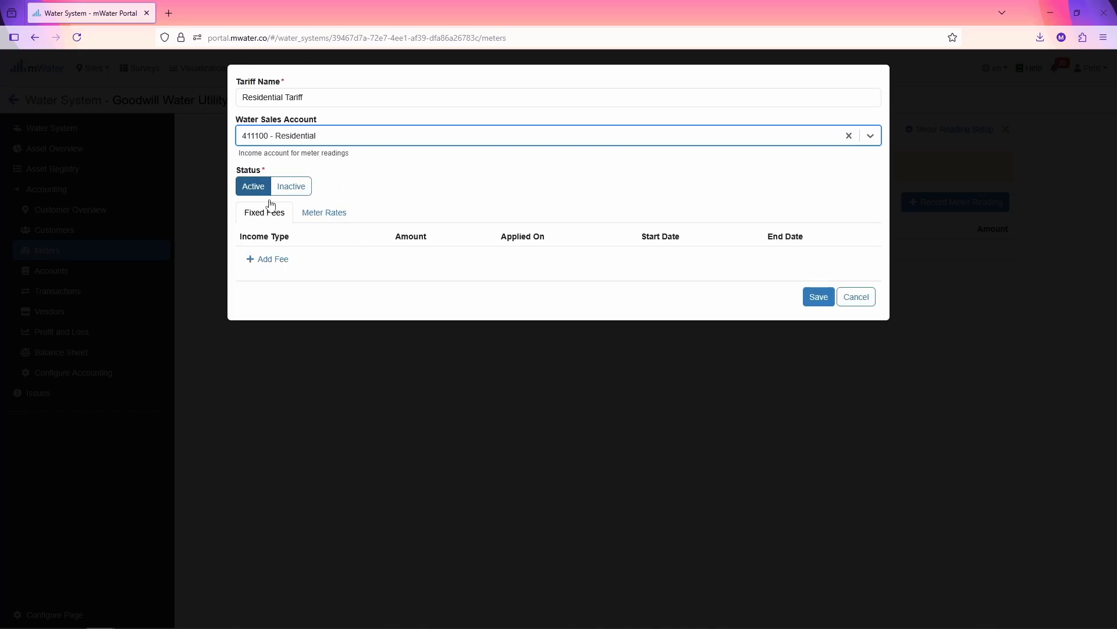
Add a fixed fee of 2 to the tariff on income account 411100 - Residential, applied on the 1st, and save it.
left_click(316, 218)
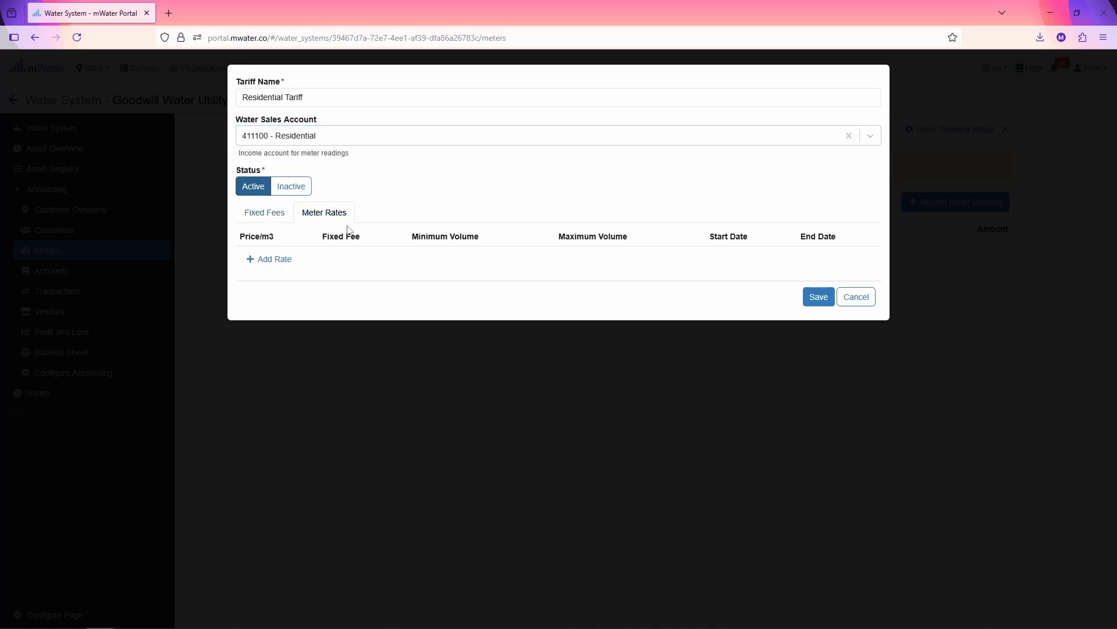
left_click(283, 216)
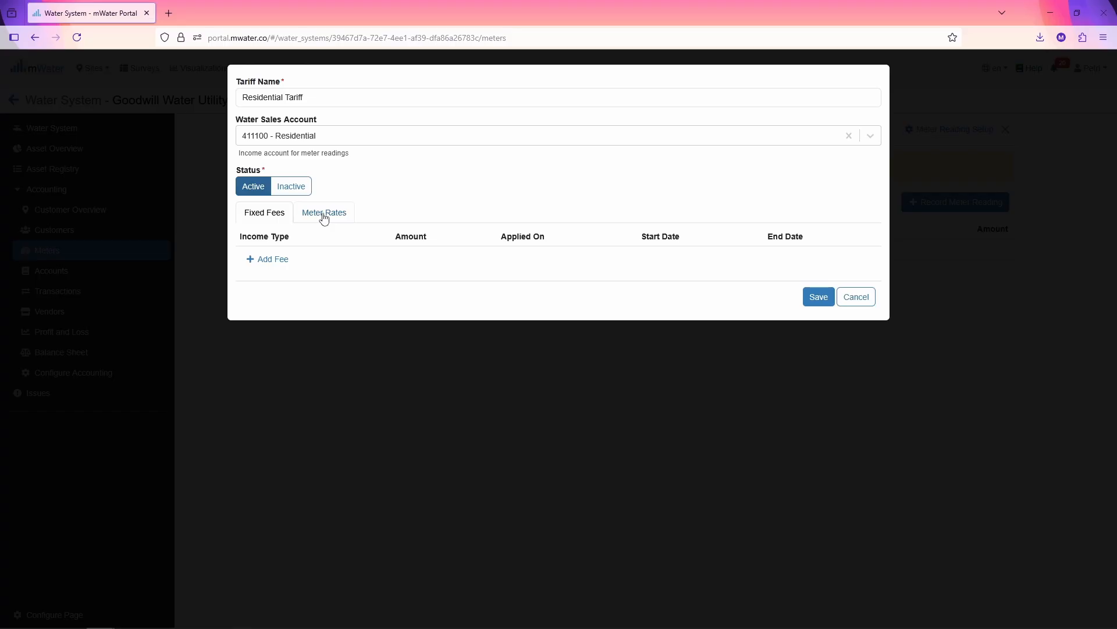
left_click(272, 259)
left_click(271, 132)
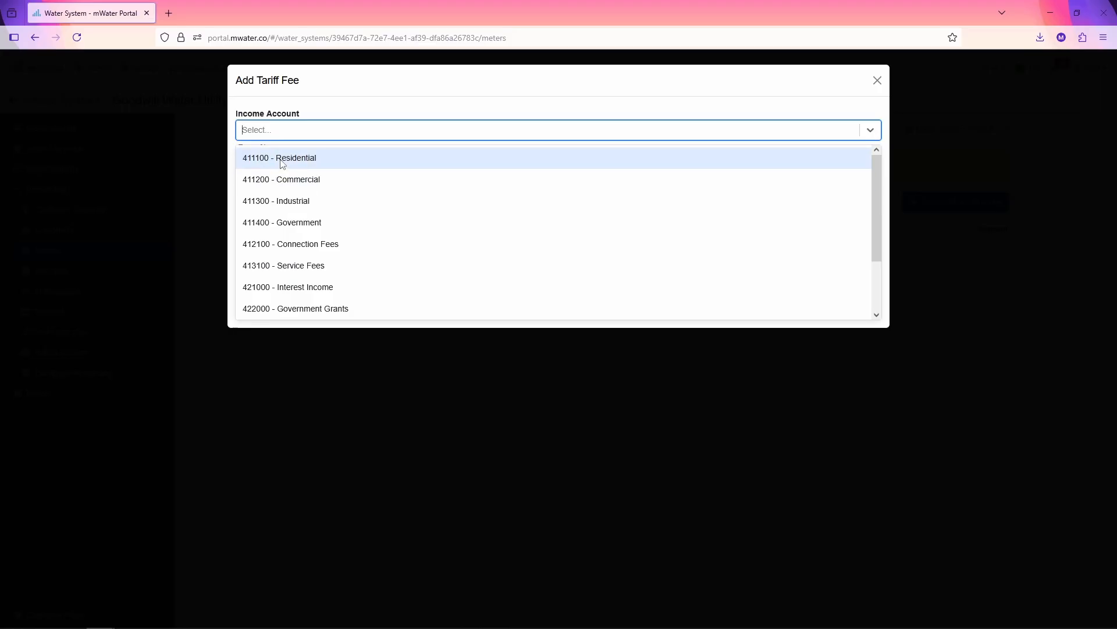
left_click(280, 160)
type("2")
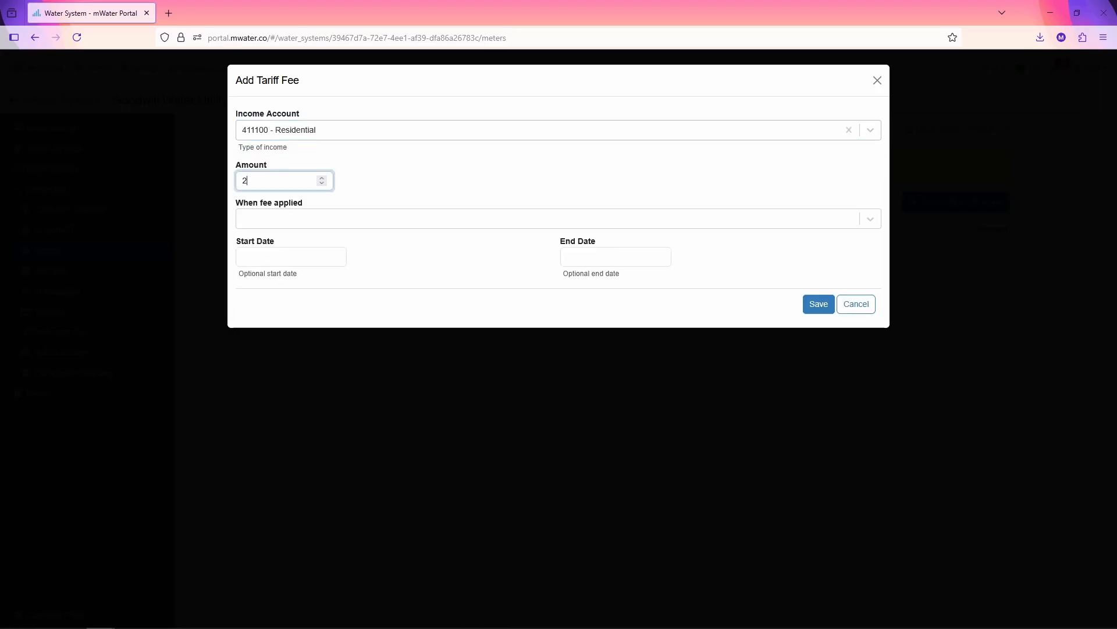
left_click(298, 220)
left_click(297, 247)
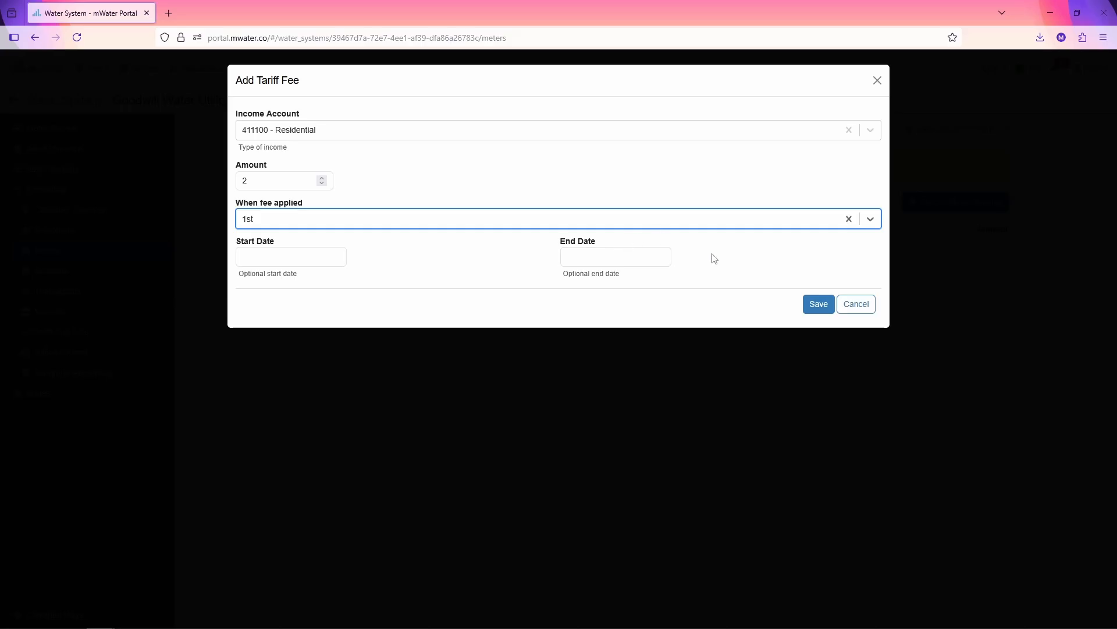
left_click(809, 310)
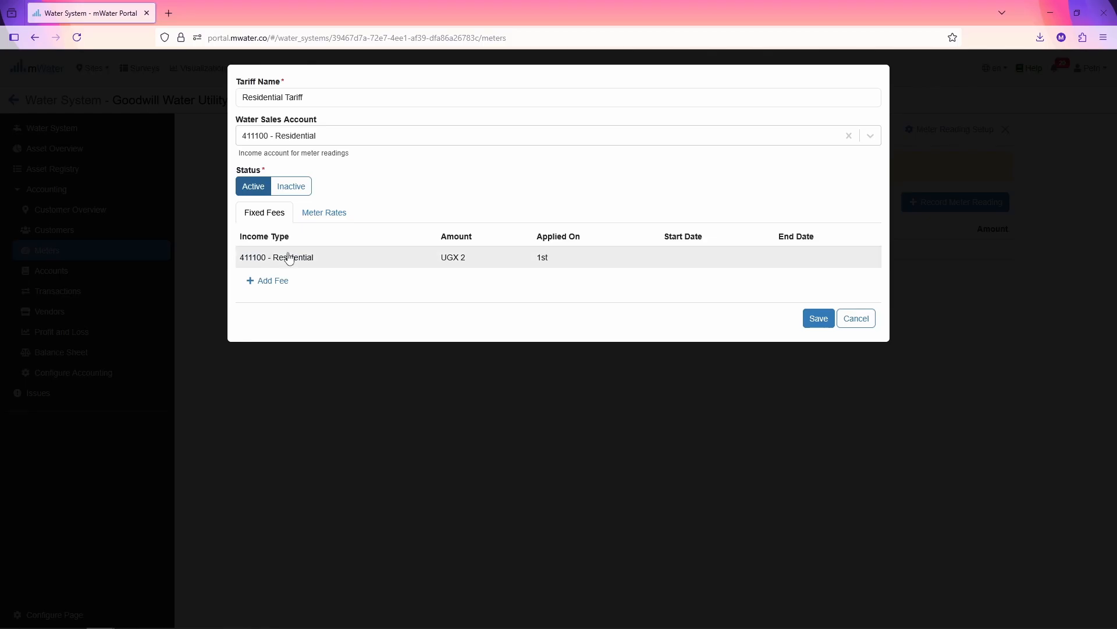
Limit the existing fixed fee to the period from Jul 1, 2025 to Dec 31, 2025 and save it.
left_click(290, 258)
left_click(286, 256)
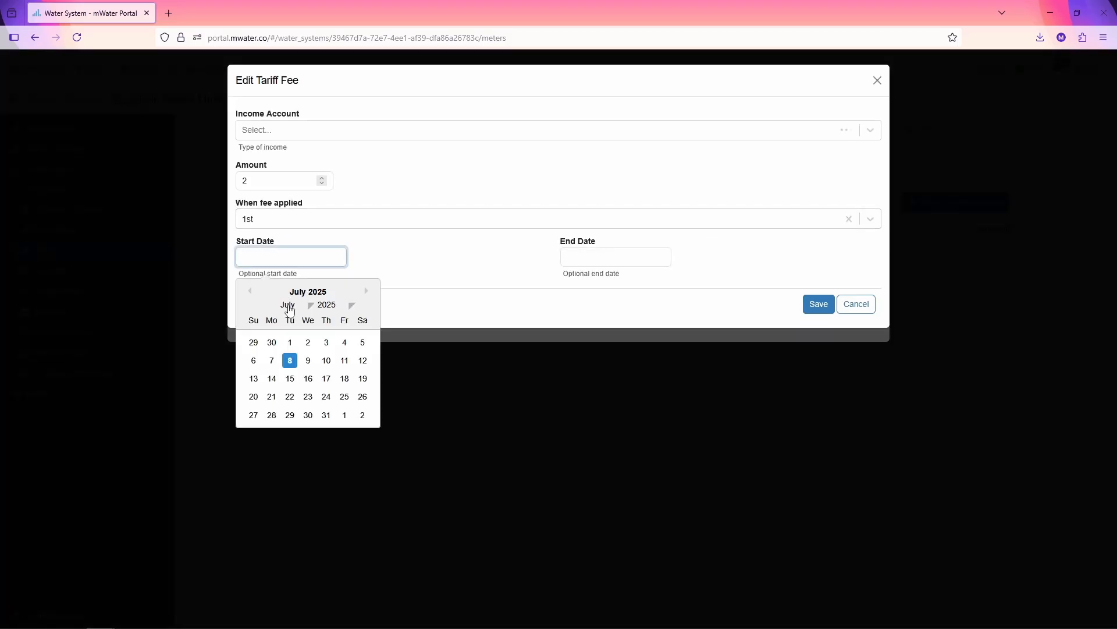
left_click(290, 342)
left_click(628, 256)
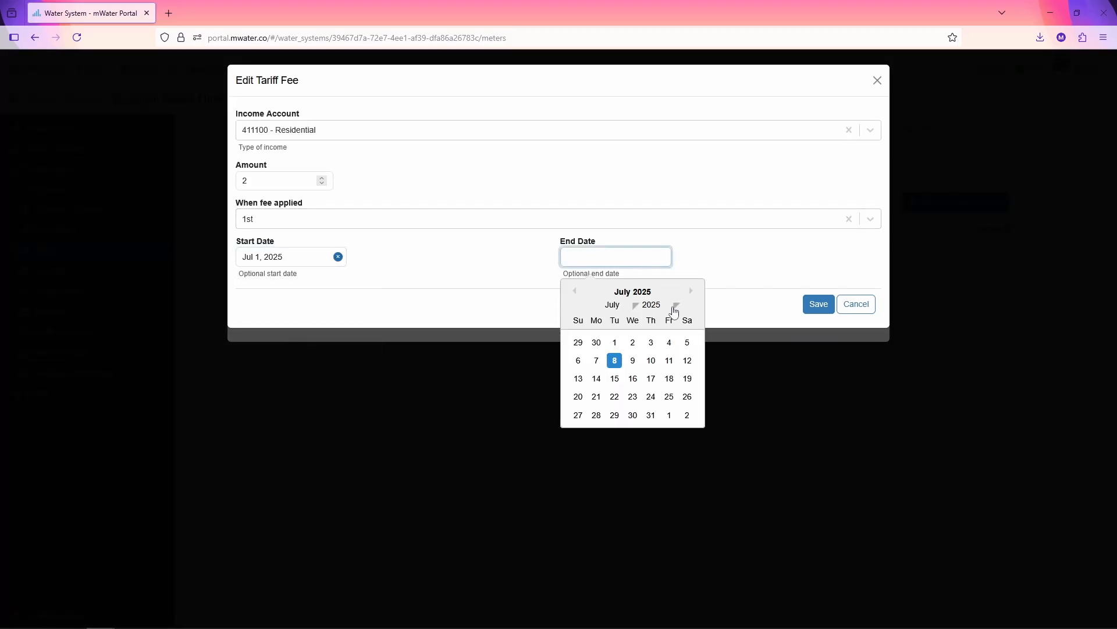
left_click(673, 307)
left_click(678, 293)
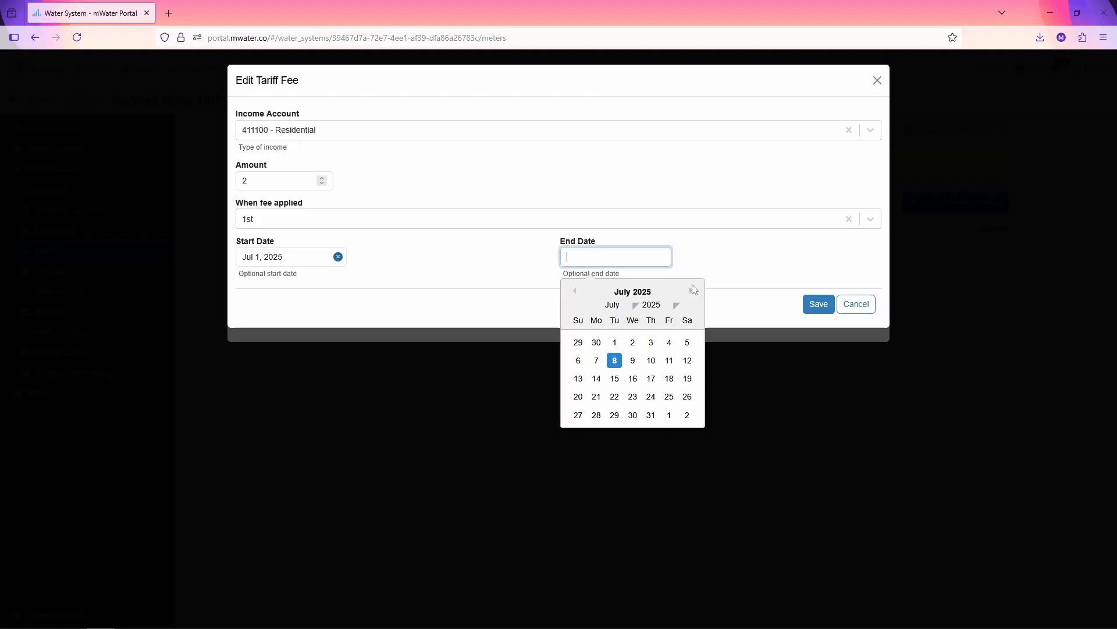
left_click(692, 292)
left_click(693, 292)
left_click(693, 292)
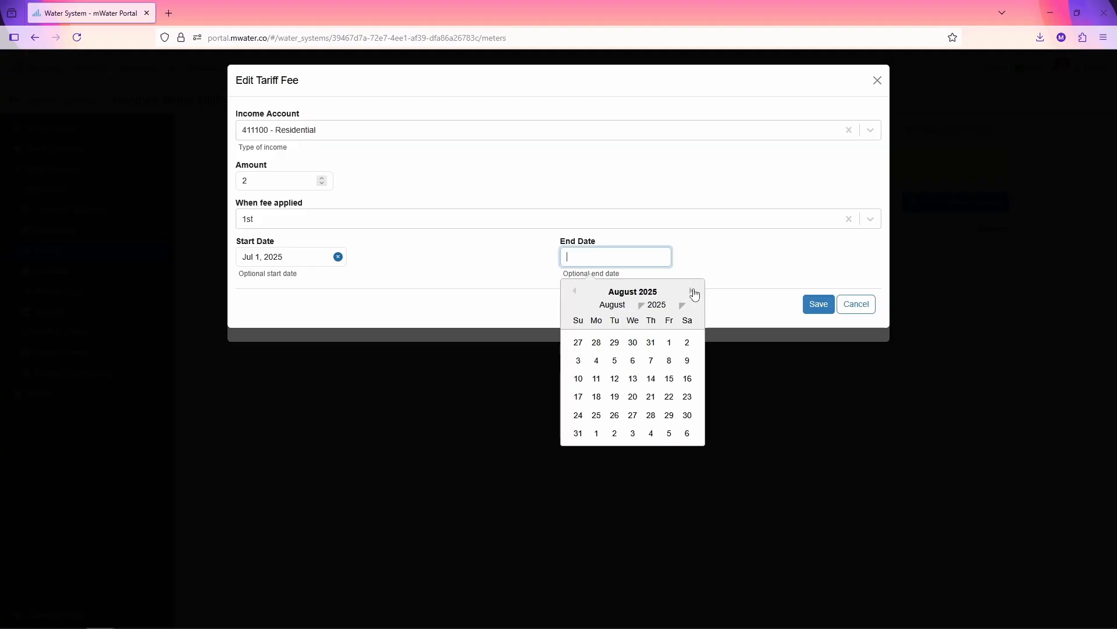
left_click(693, 292)
left_click(694, 293)
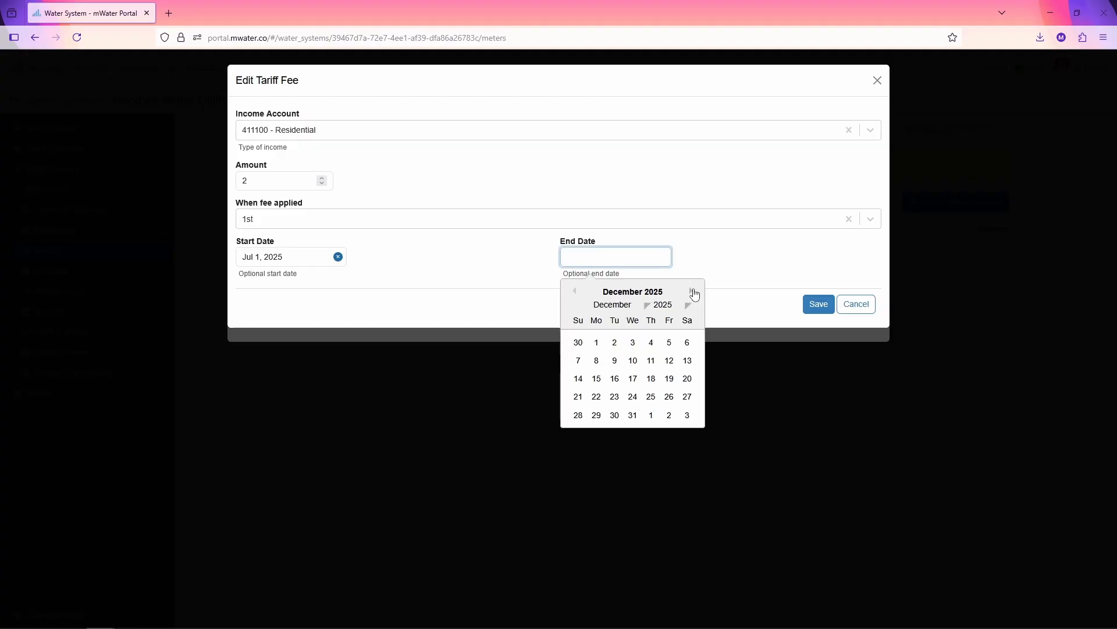
left_click(632, 415)
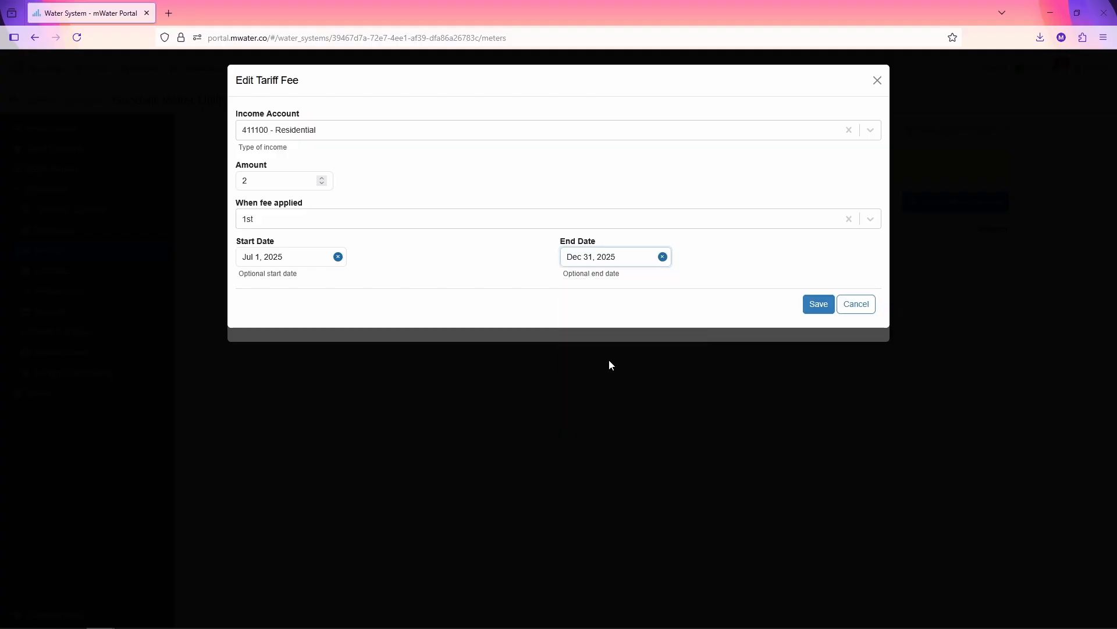
left_click(812, 305)
Enter a second fixed fee of 3 on income account 411100 - Residential, applied on the 1st.
left_click(273, 284)
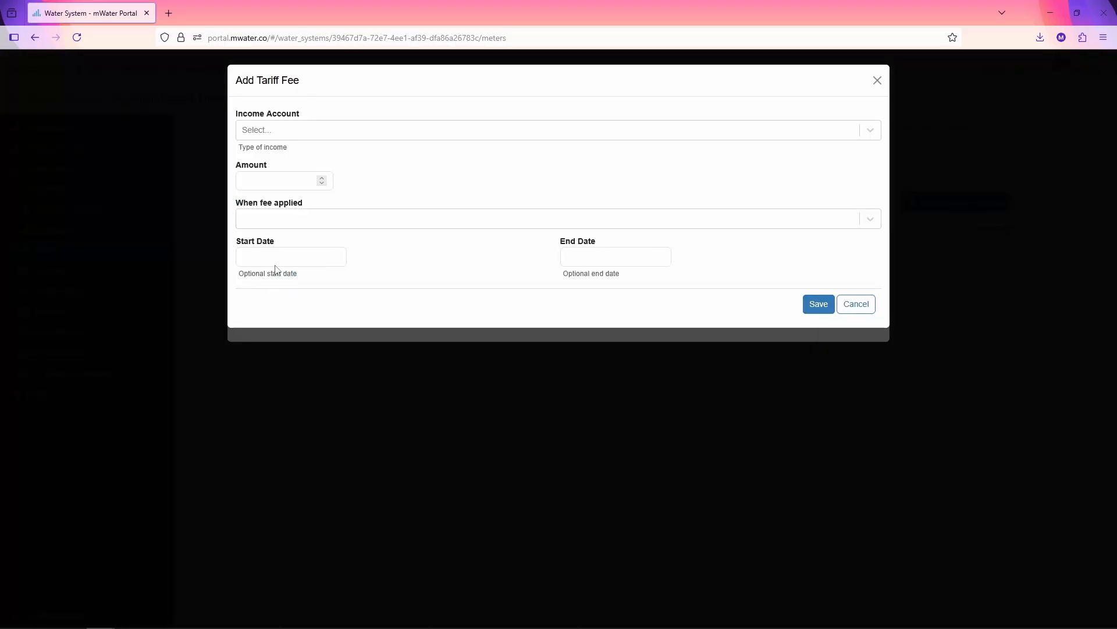
left_click(270, 138)
left_click(277, 158)
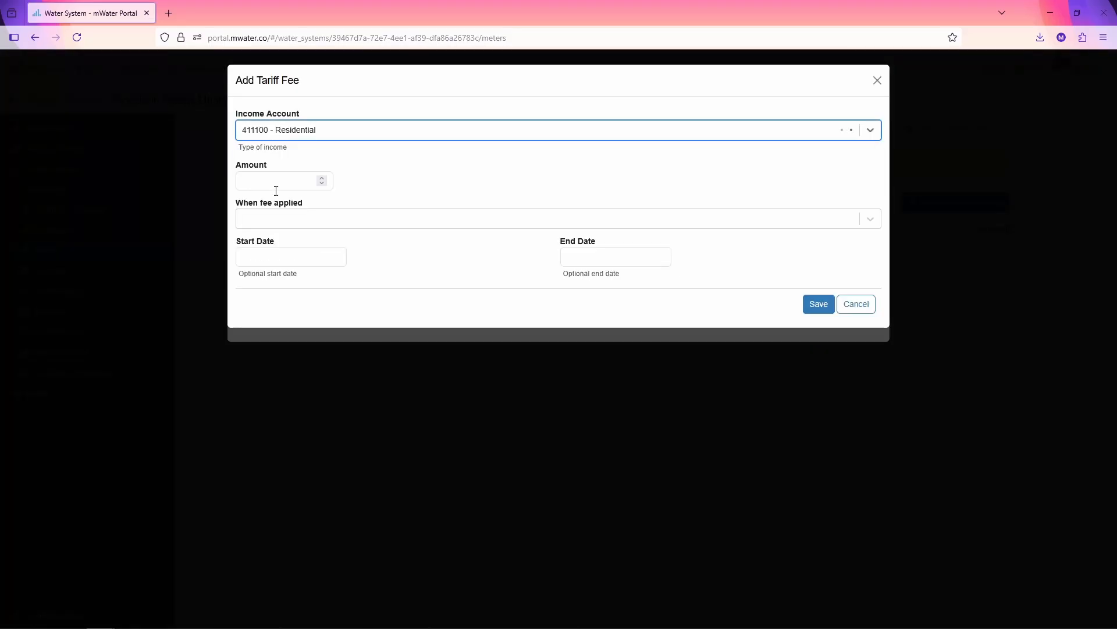
left_click(276, 184)
type("3")
left_click(284, 220)
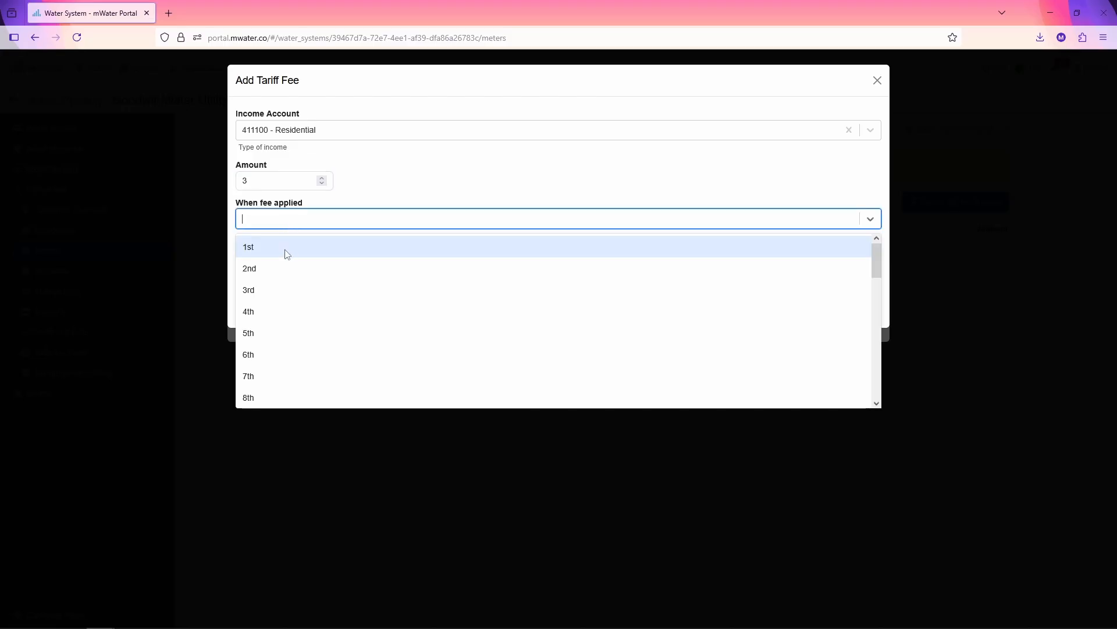
left_click(286, 249)
Set the second fixed fee's start date to Jan 1, 2026 and save the fee.
left_click(285, 256)
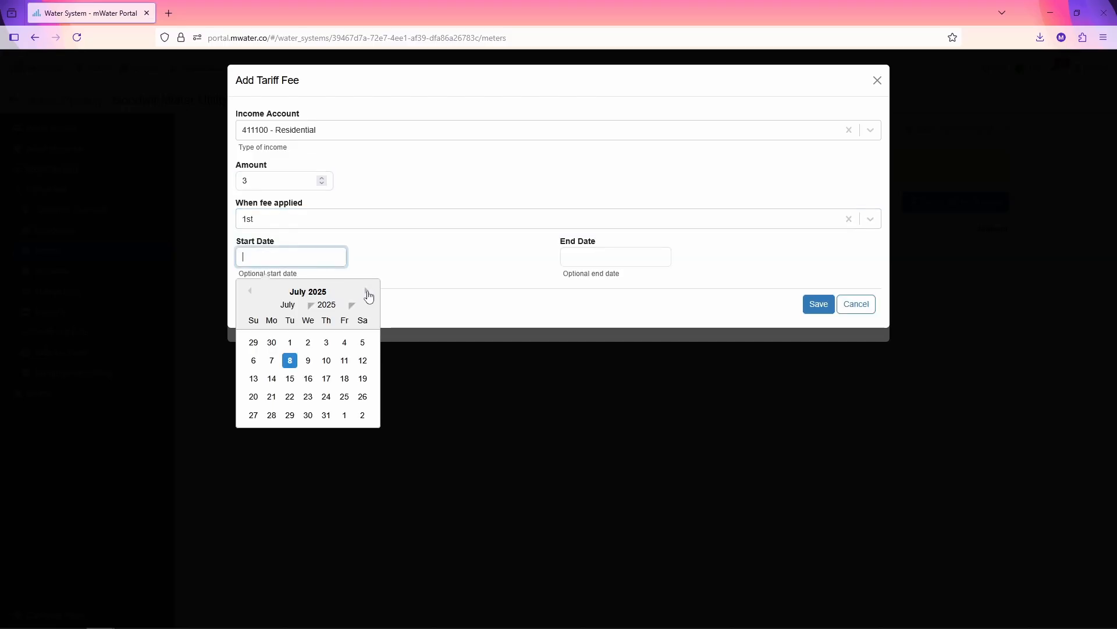
left_click(367, 291)
left_click(367, 291)
left_click(366, 291)
left_click(367, 291)
left_click(367, 291)
left_click(368, 294)
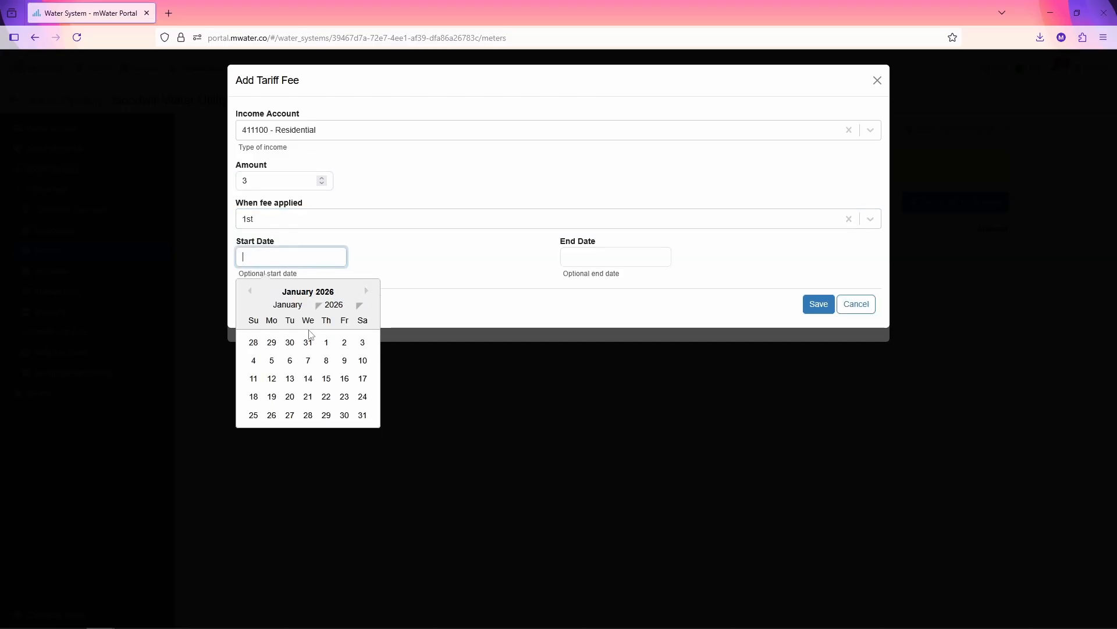
left_click(326, 342)
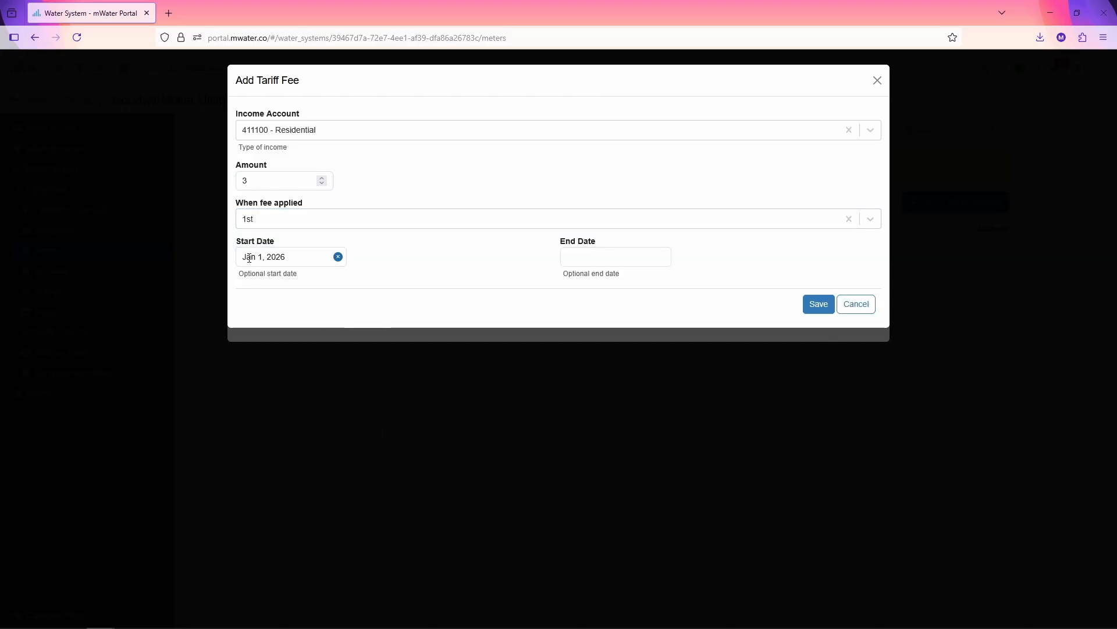
left_click(816, 305)
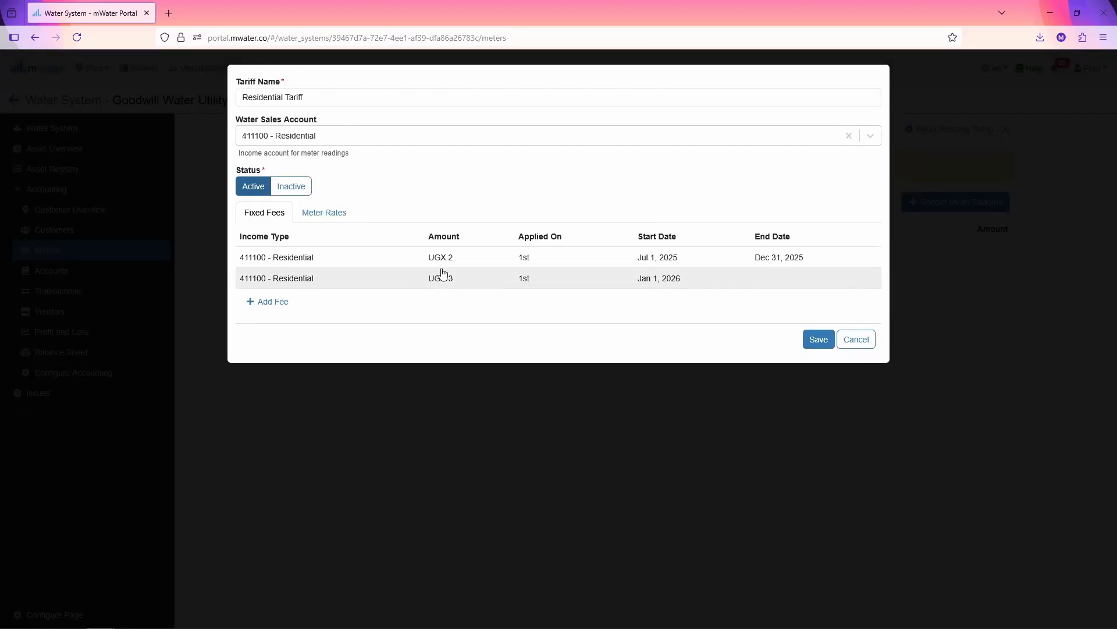
Add a meter rate to the tariff with price 1, fixed fee 3, minimum volume 2 and maximum volume 10, and save it.
left_click(337, 220)
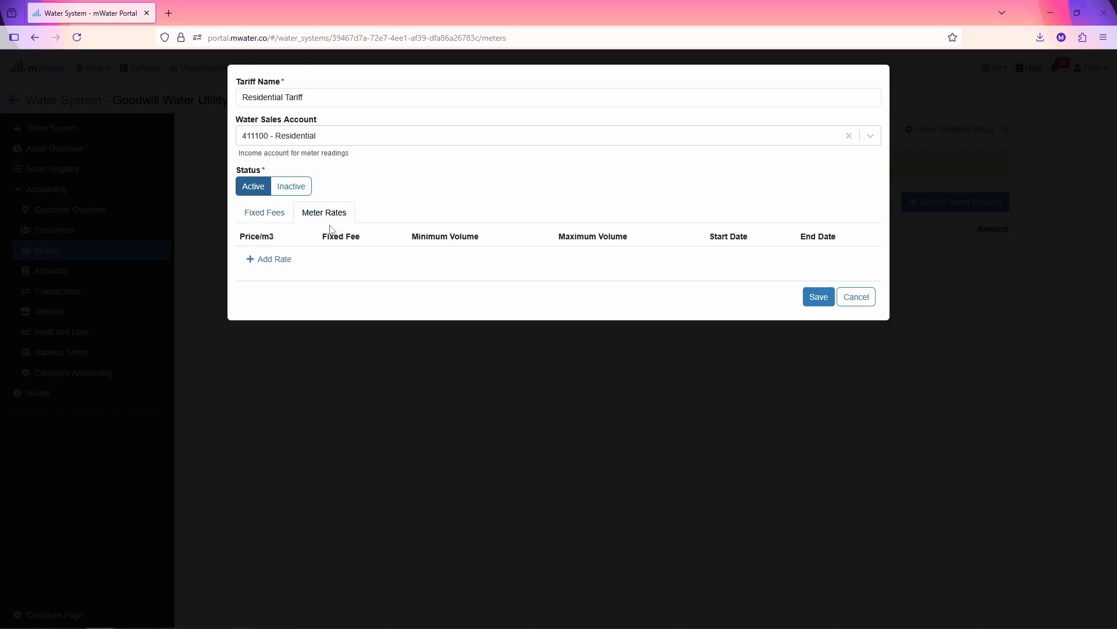
left_click(274, 259)
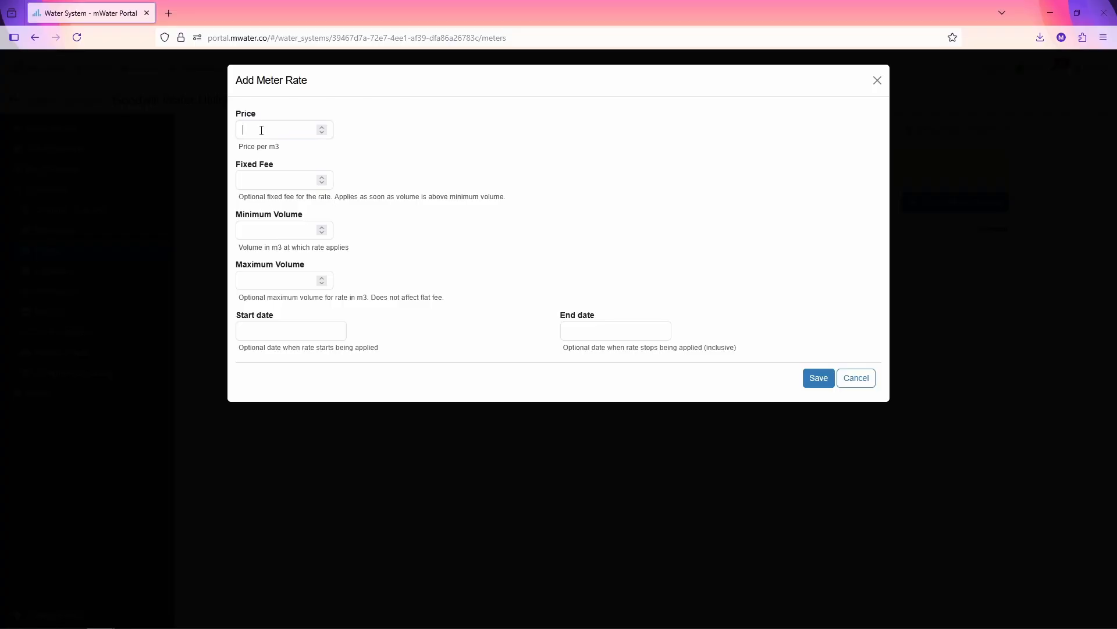
left_click(260, 133)
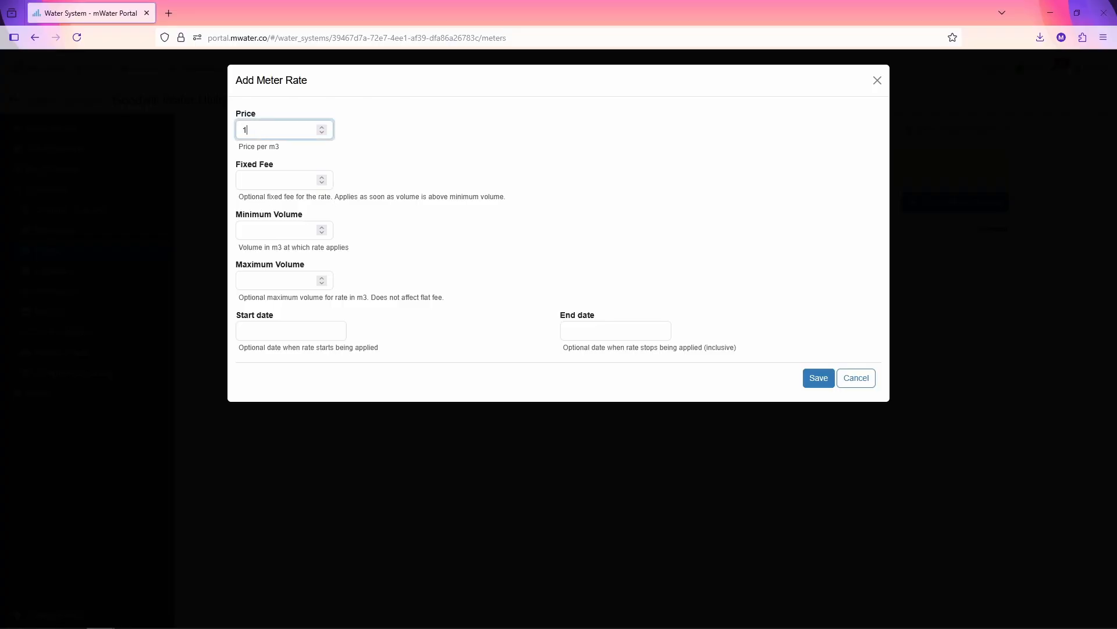
left_click(270, 178)
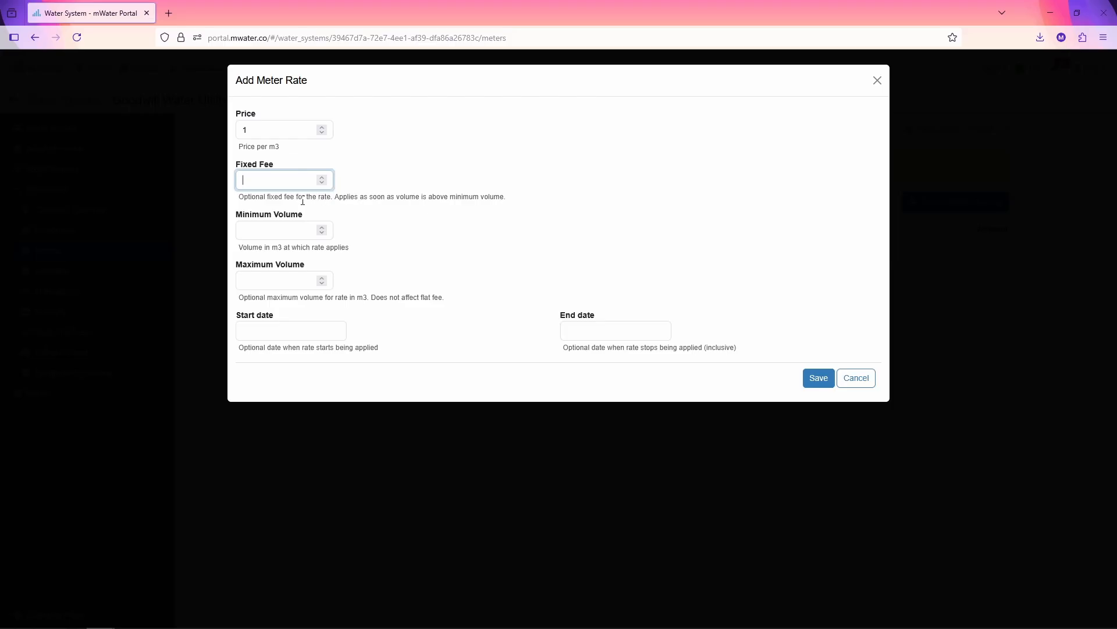
key("Tab")
type("2")
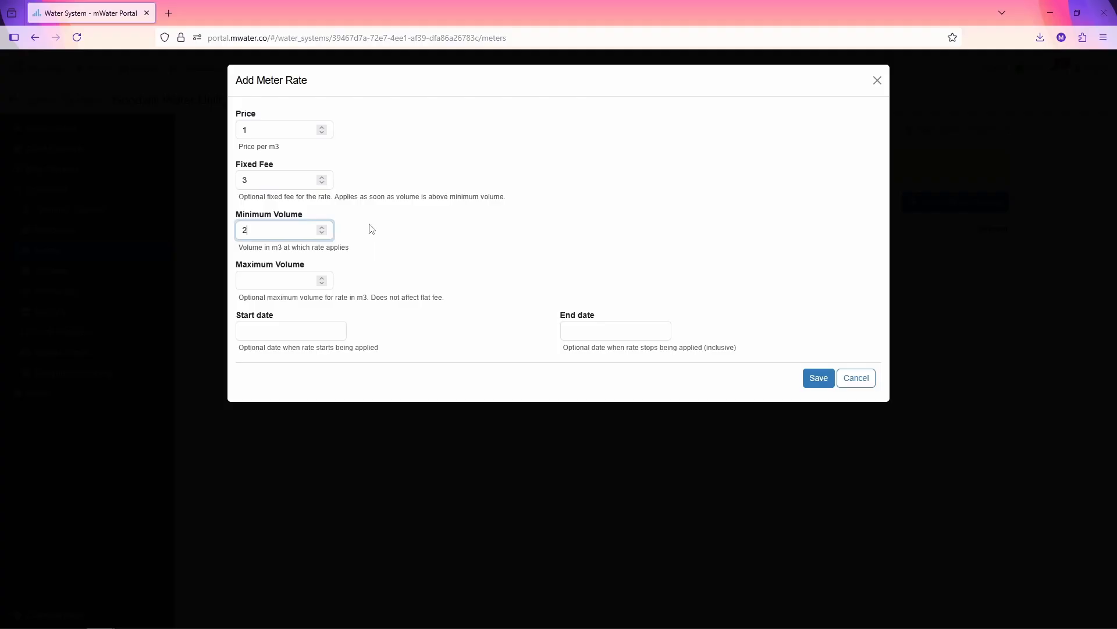
left_click(263, 220)
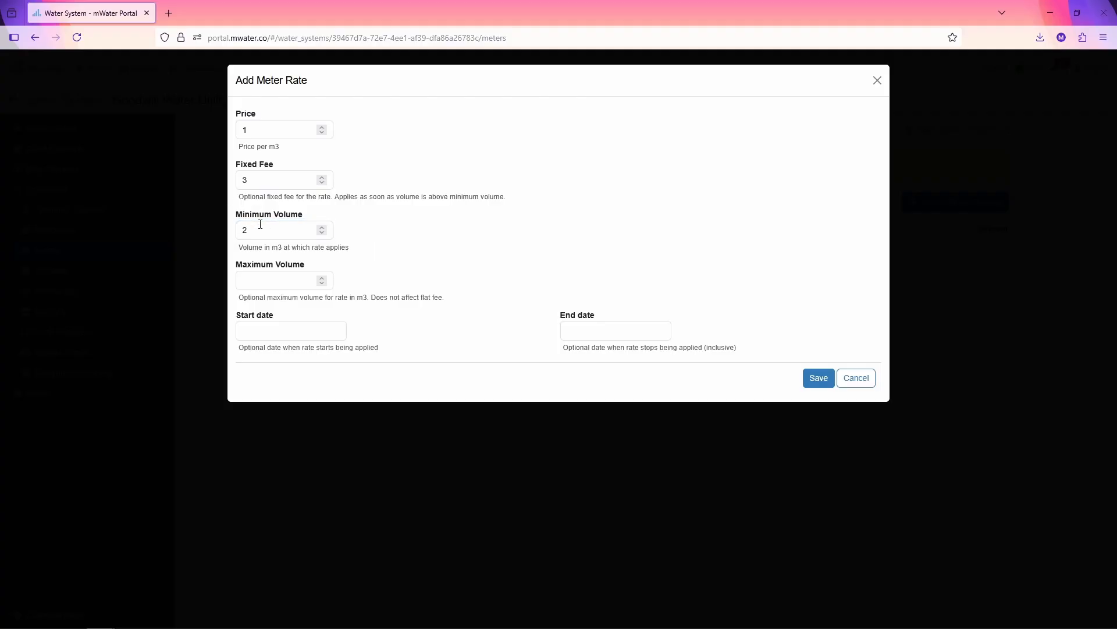
left_click(273, 279)
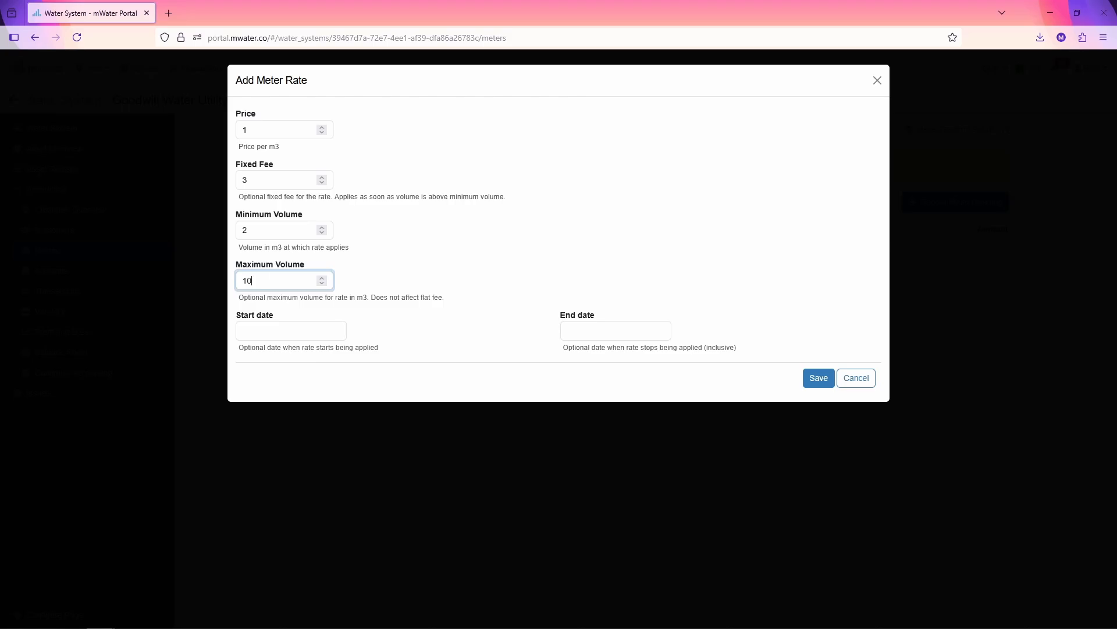
left_click(298, 291)
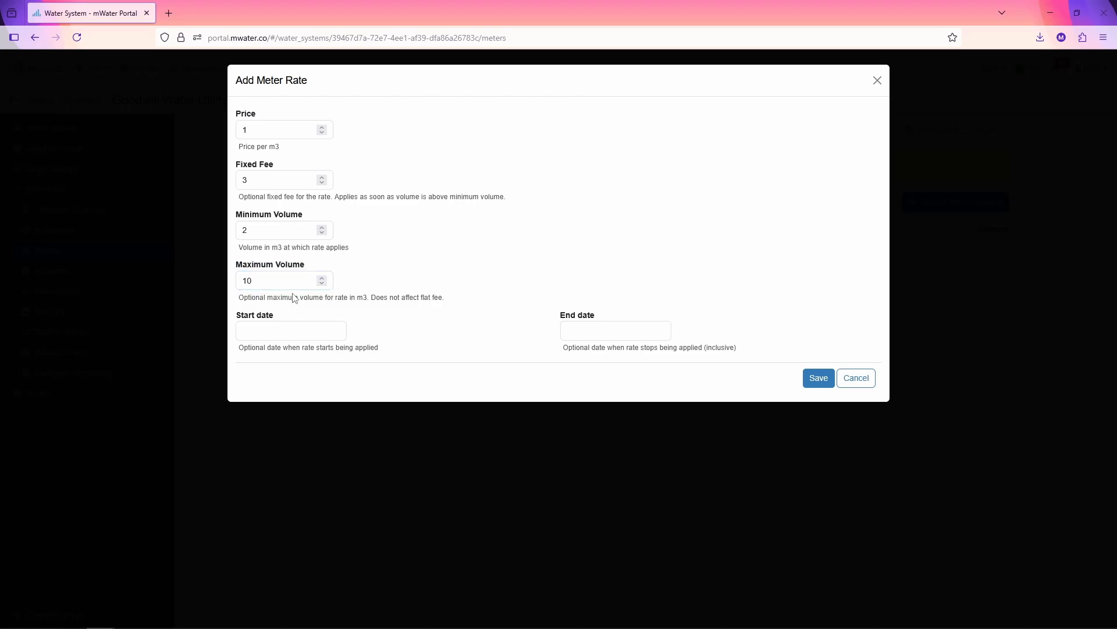
left_click(819, 377)
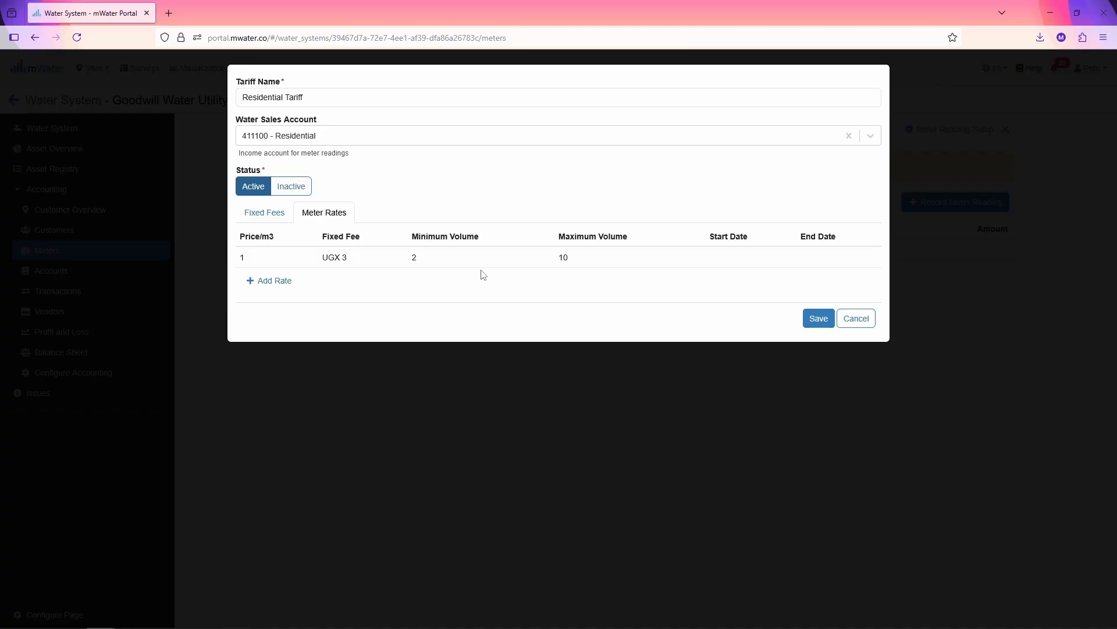
Add a second meter rate with price 1.5 and minimum volume 10, and save both the rate and the tariff.
left_click(286, 284)
left_click(277, 136)
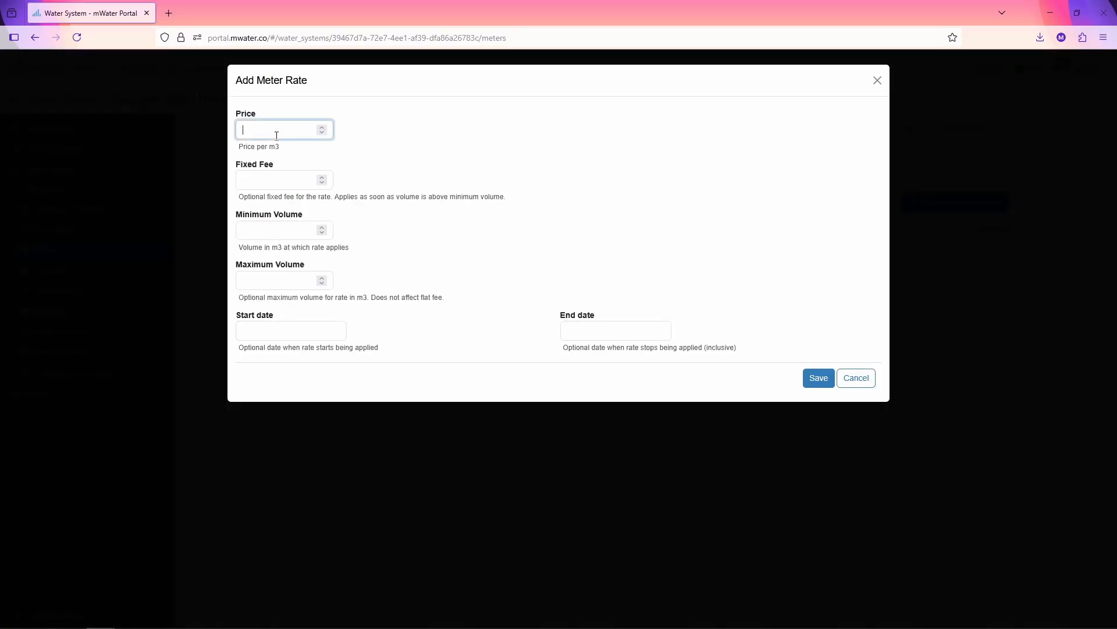
key("Tab")
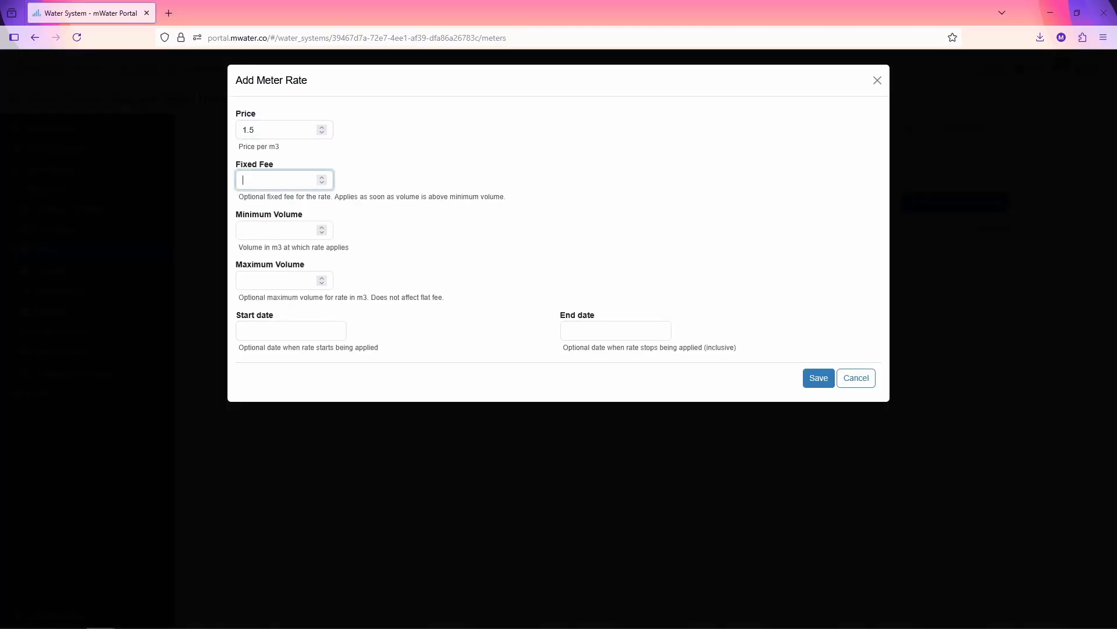
left_click(268, 224)
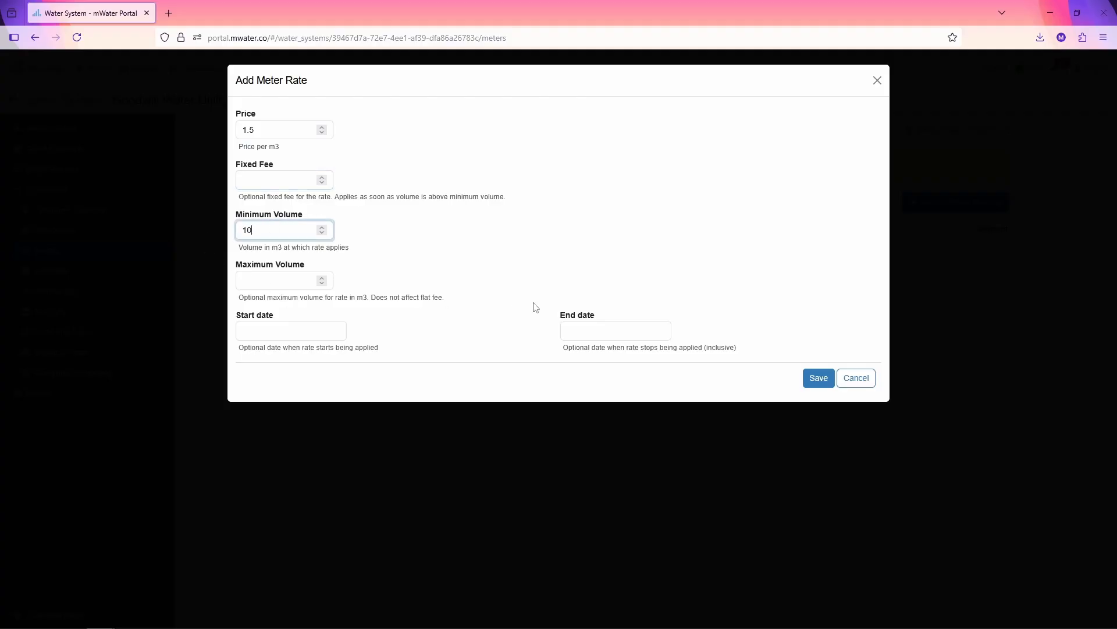
left_click(816, 388)
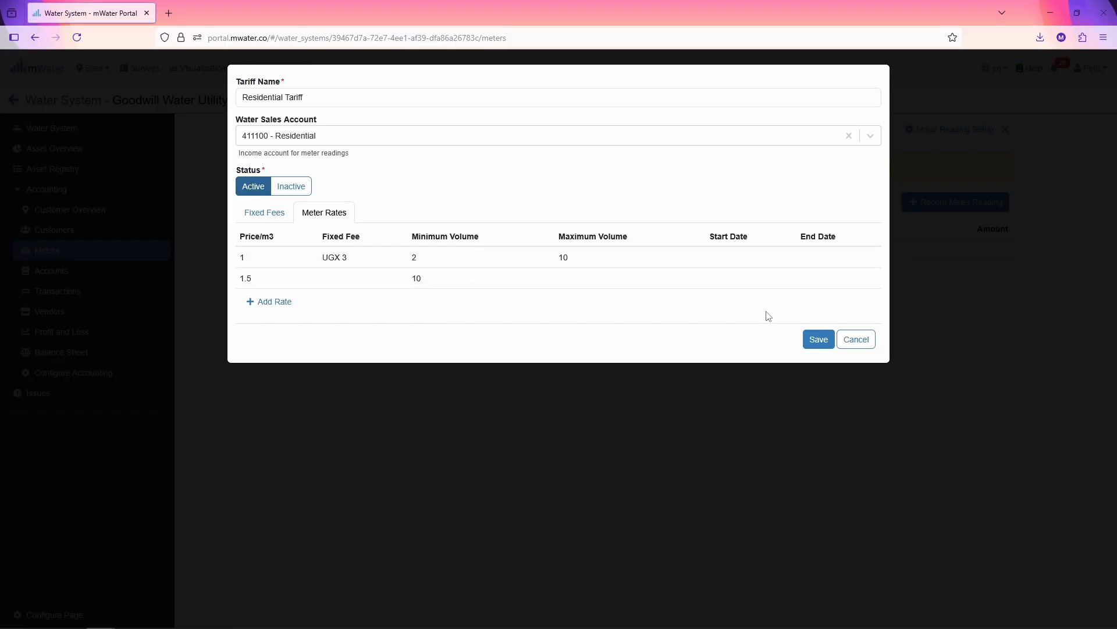
left_click(815, 343)
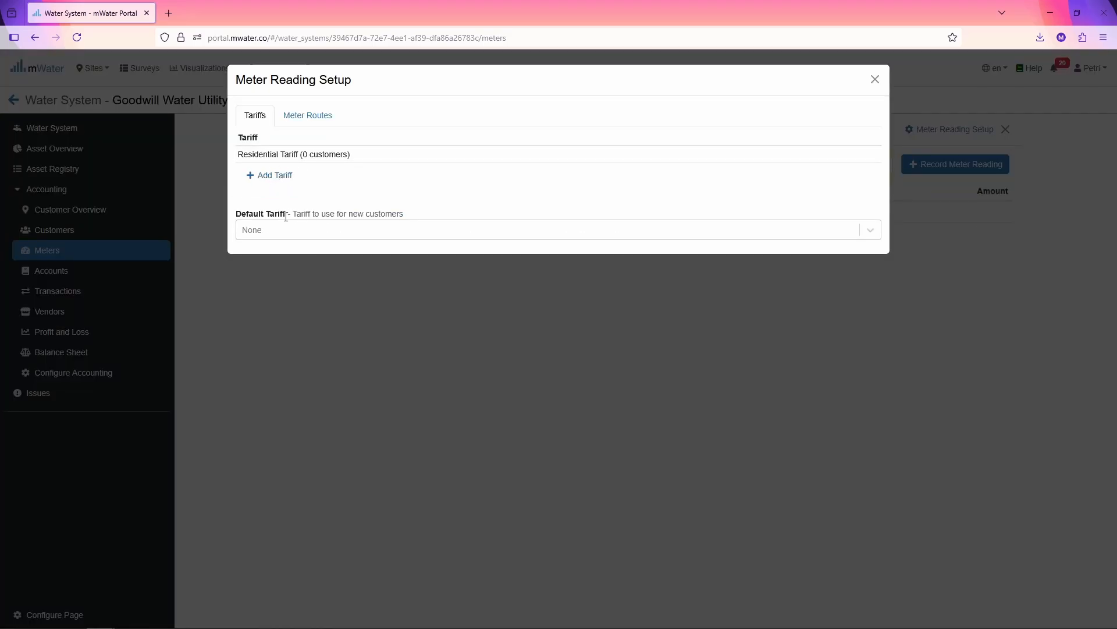
Add a meter reading route named North Side without a description and save it.
left_click(316, 124)
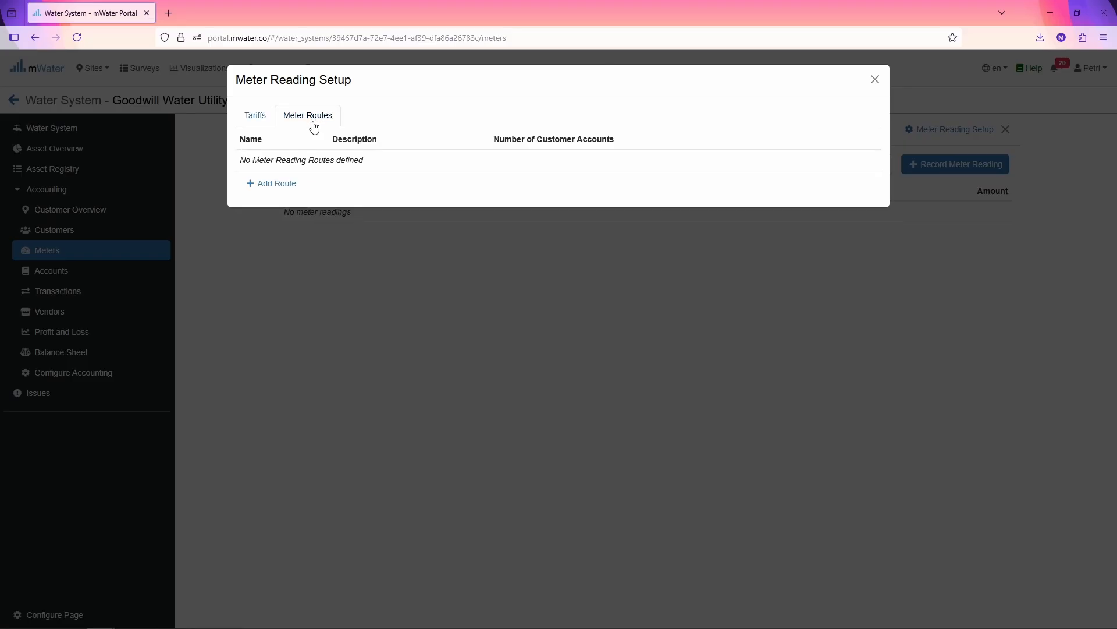
left_click(274, 184)
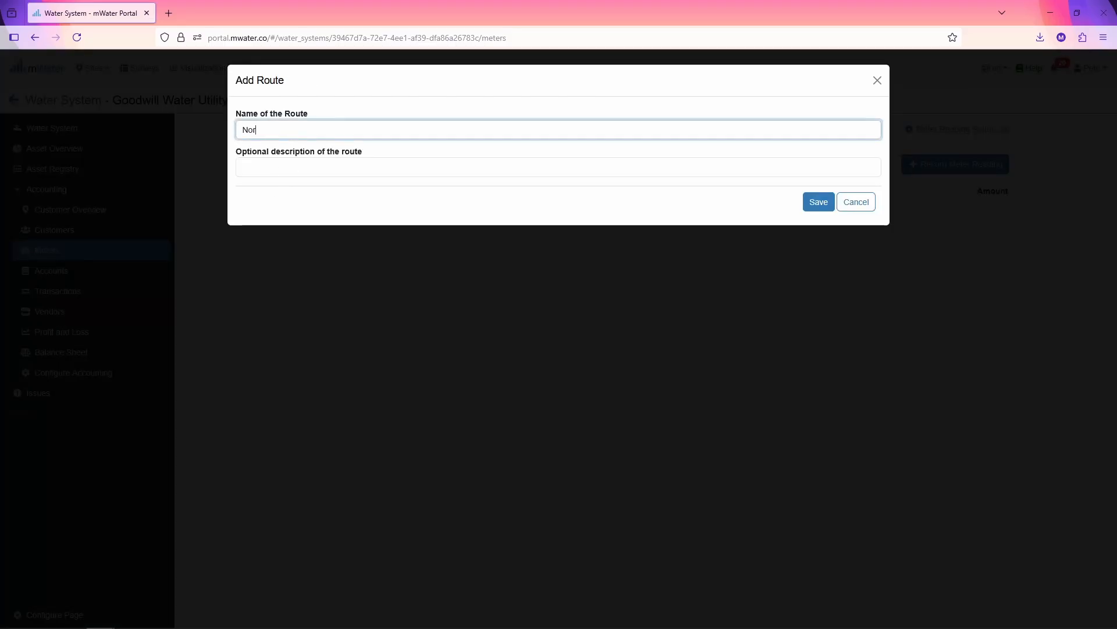
type("North Side")
key("Tab")
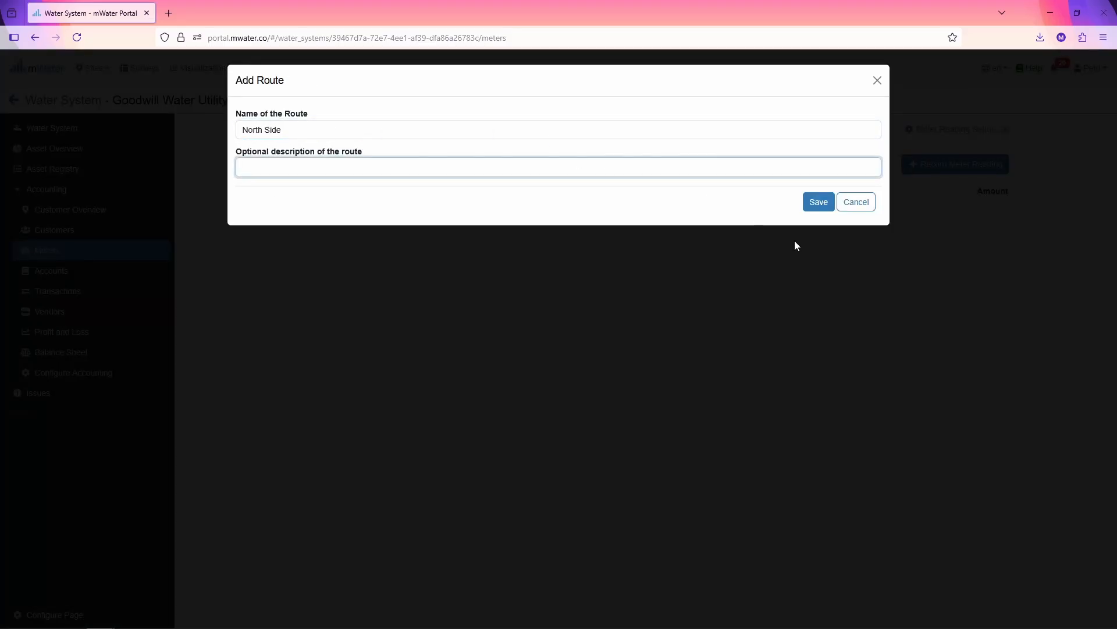
left_click(824, 210)
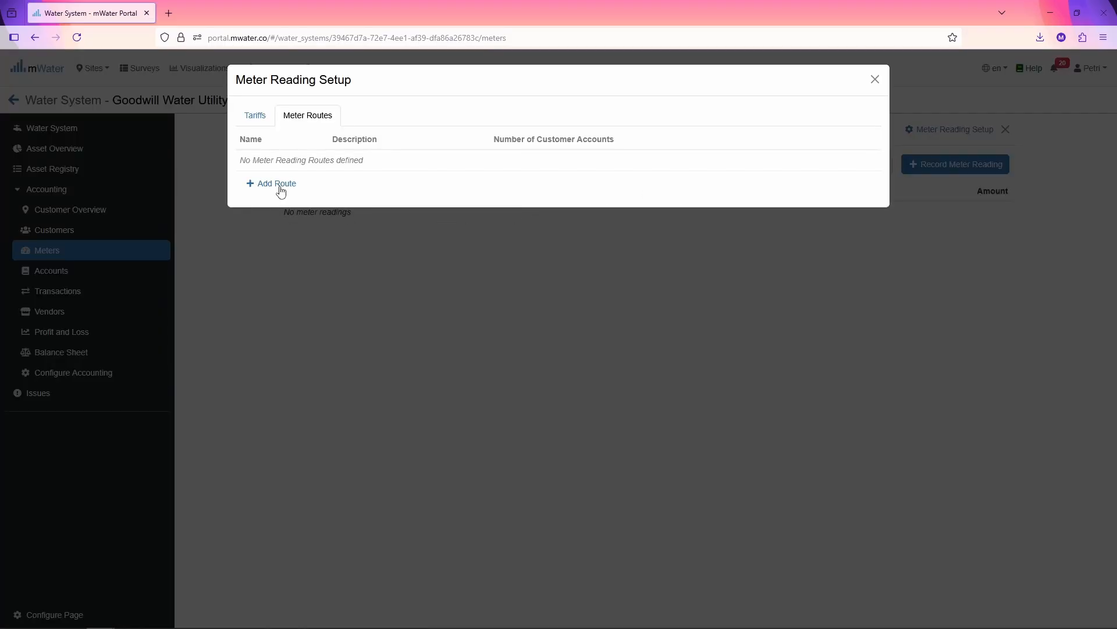
Add a second meter reading route named South Side, save it and close the meter reading setup.
left_click(281, 190)
type("South Side")
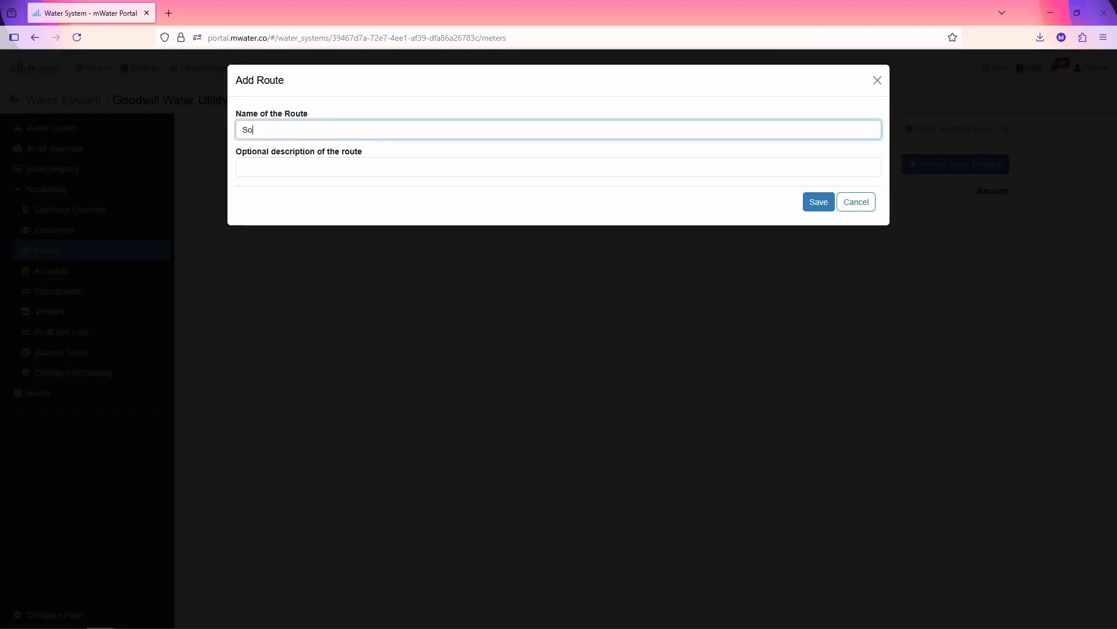
left_click(818, 199)
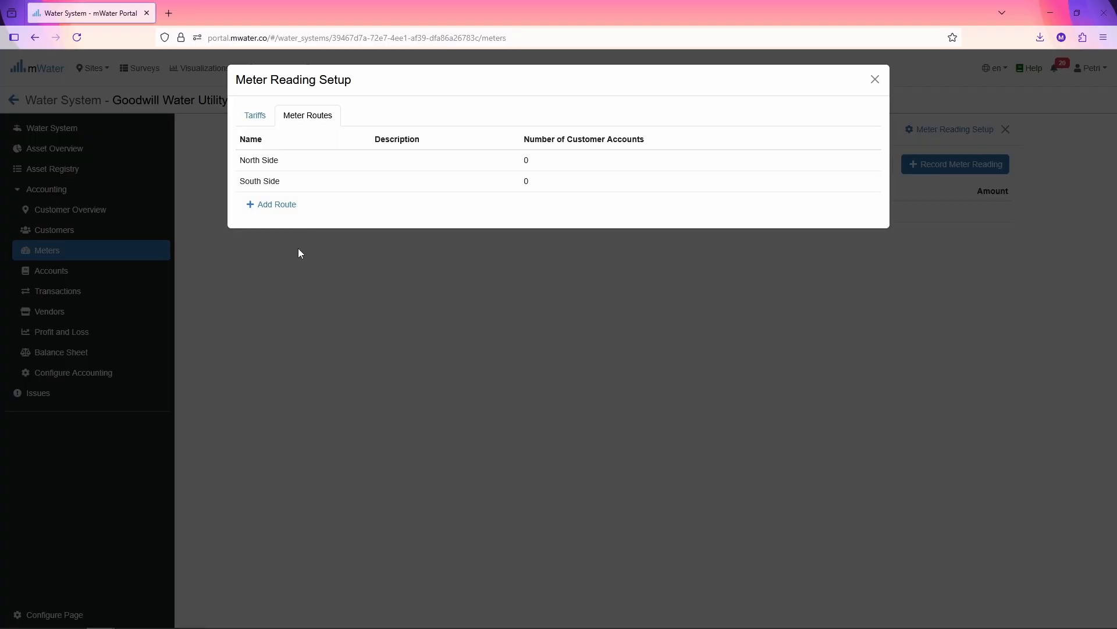
left_click(306, 274)
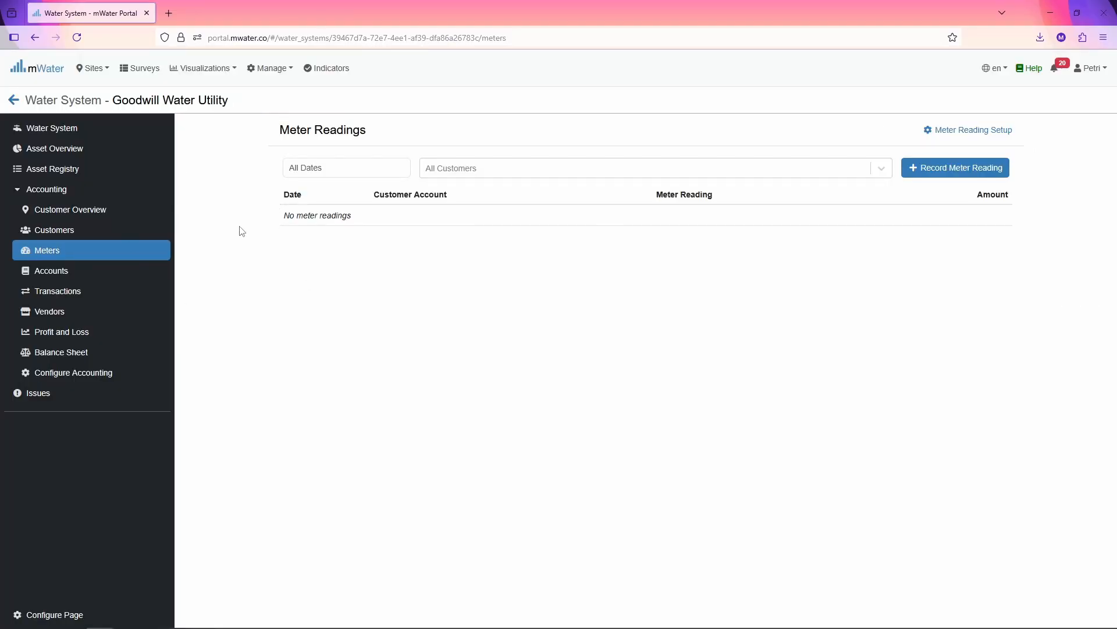
Open the only listed customer's record from the customer list for editing.
left_click(128, 233)
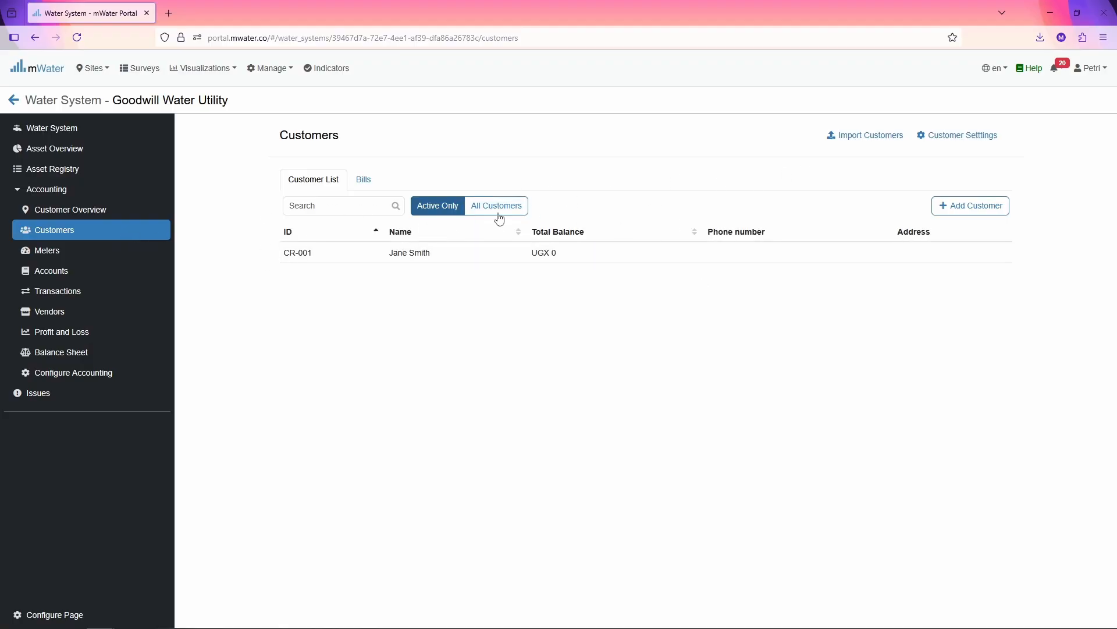
left_click(990, 254)
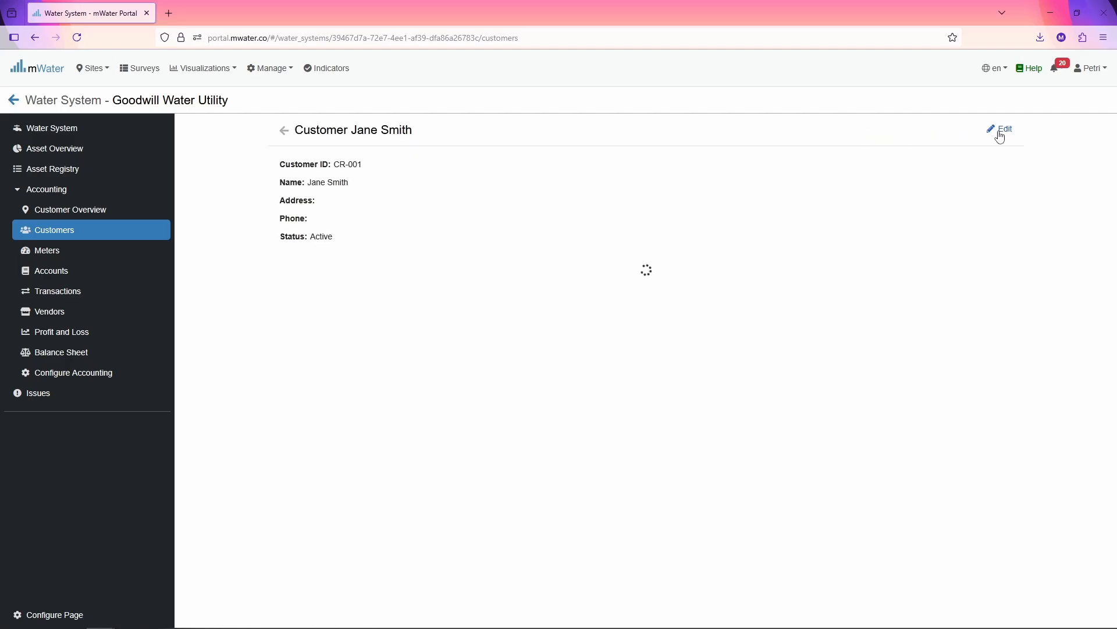
left_click(1000, 135)
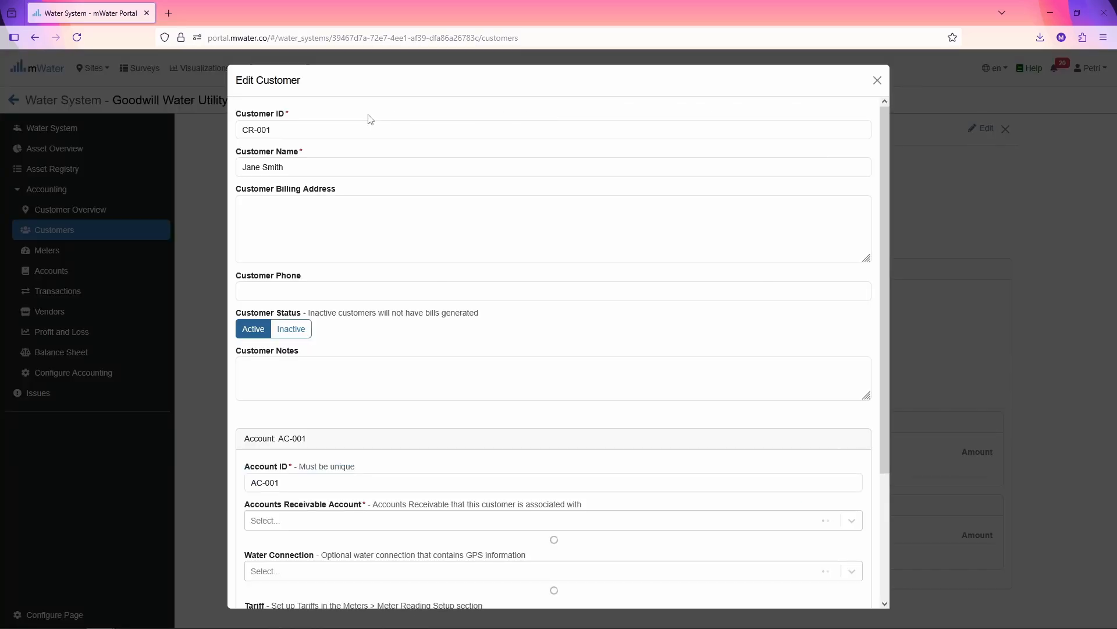
Examine the customer's ID, name, billing address, phone and notes fields in the edit form.
left_click(376, 134)
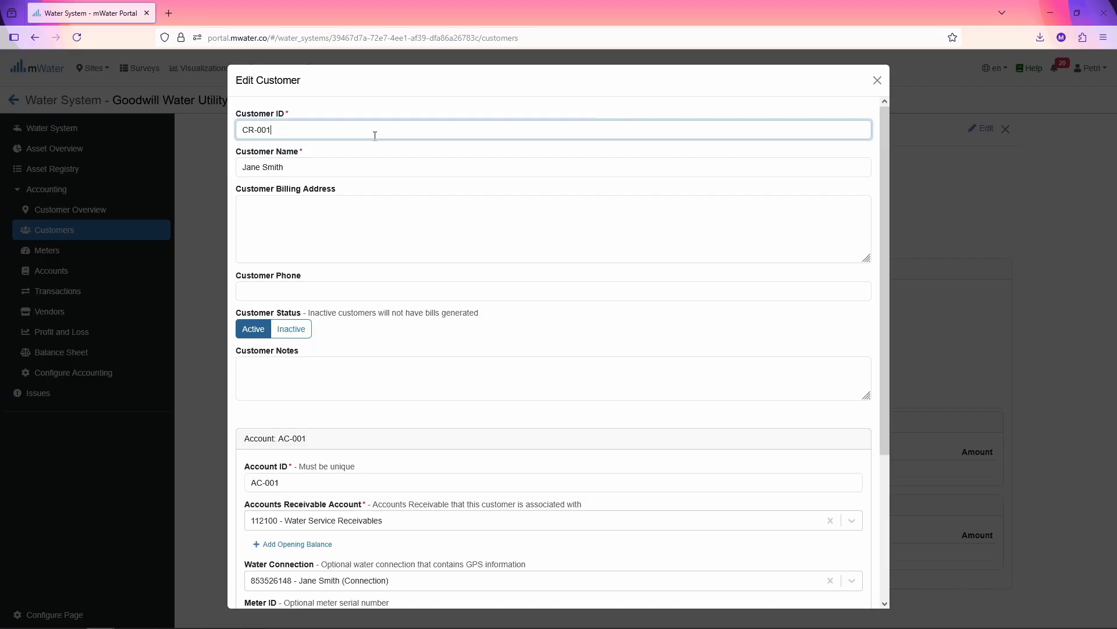
left_click(377, 162)
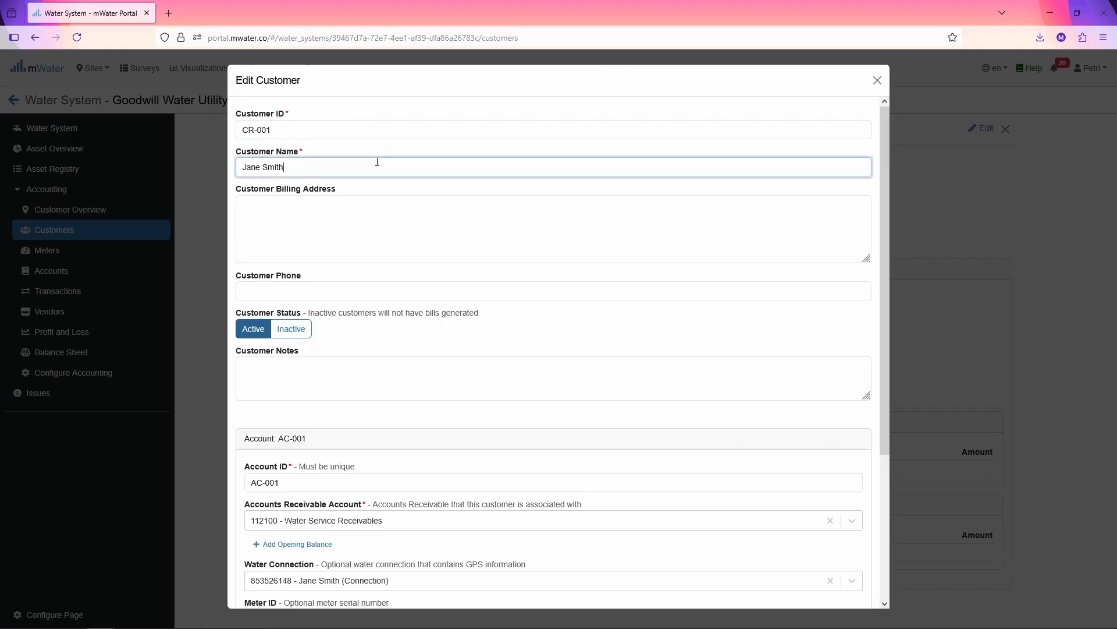
left_click(377, 209)
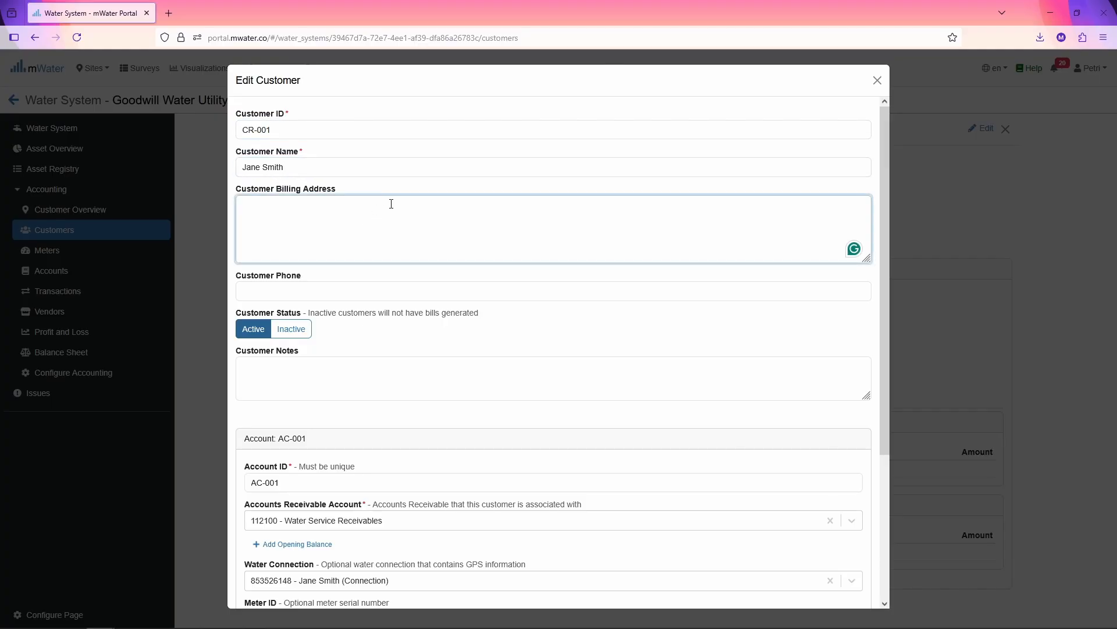
left_click(342, 292)
scroll(349, 289, "down", 2)
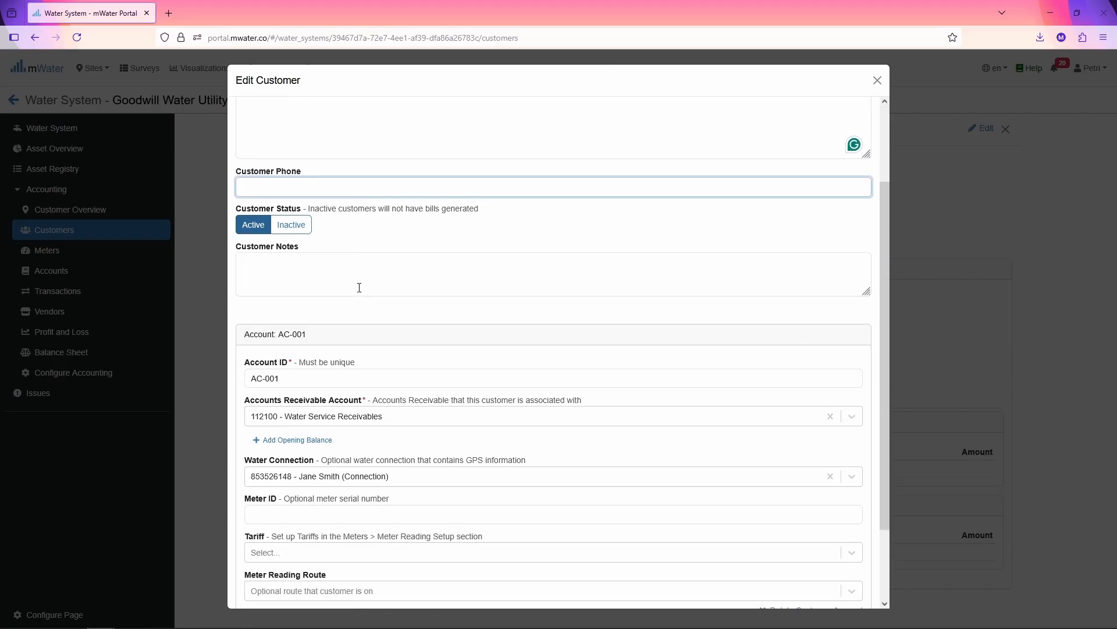
left_click(362, 279)
scroll(366, 279, "up", 2)
left_click(390, 228)
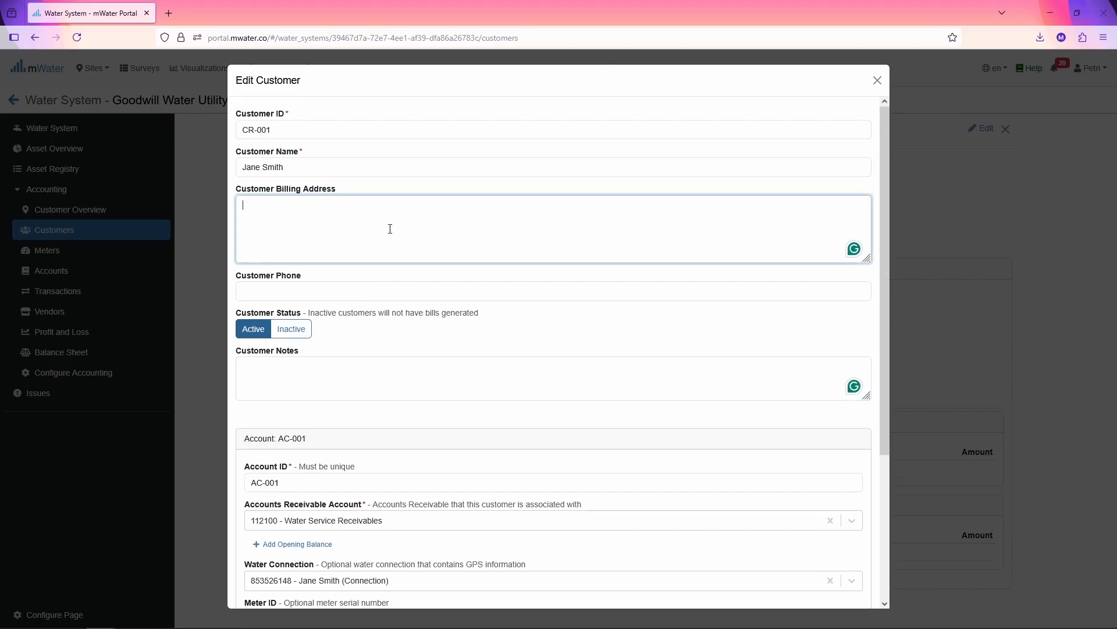
Enter the customer's phone number and save the customer record.
left_click(386, 288)
type("55")
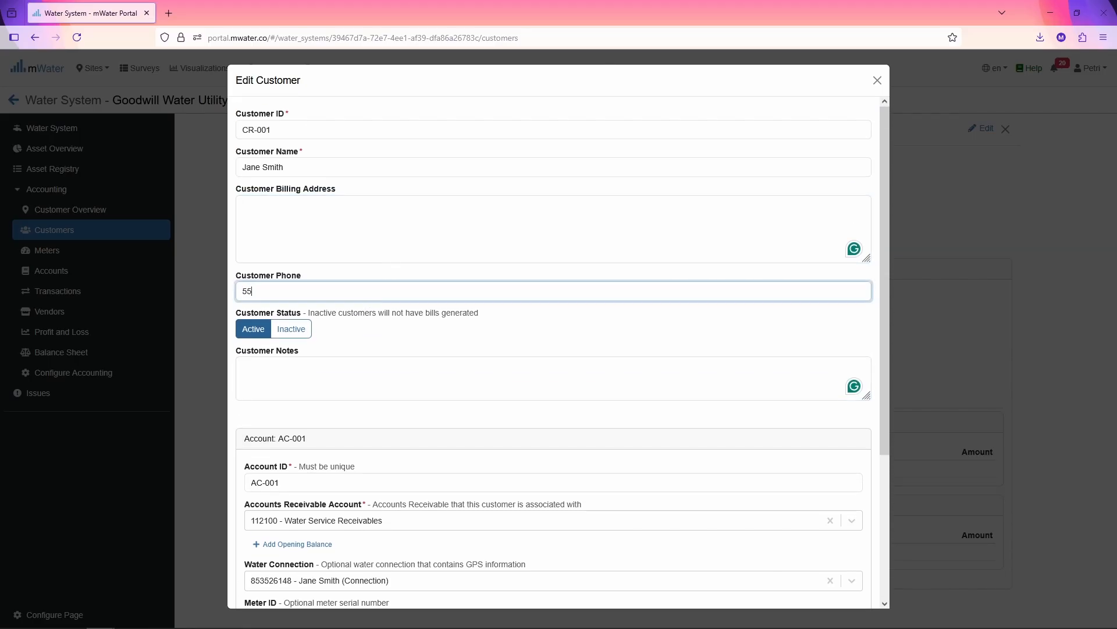
type("5-1324")
left_click(353, 386)
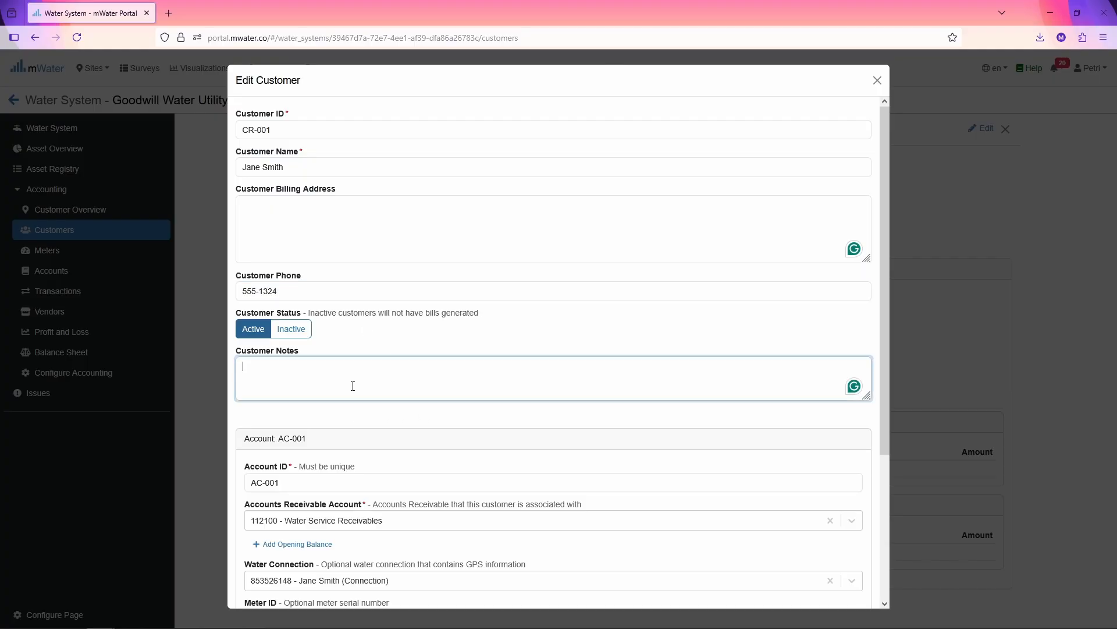
scroll(353, 386, "down", 3)
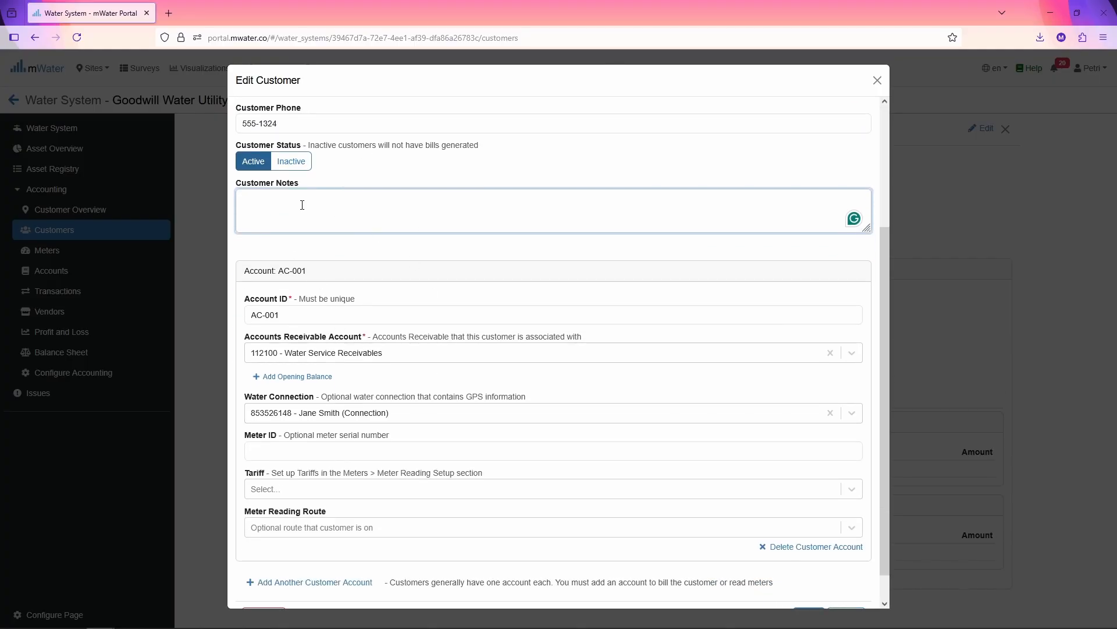
scroll(259, 313, "down", 1)
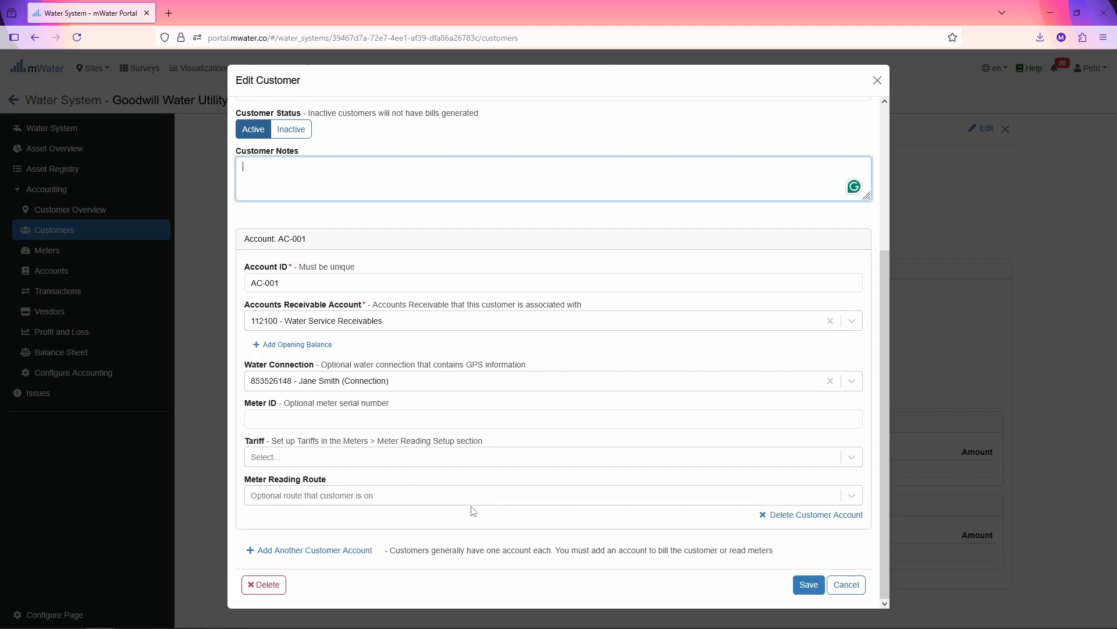
left_click(755, 509)
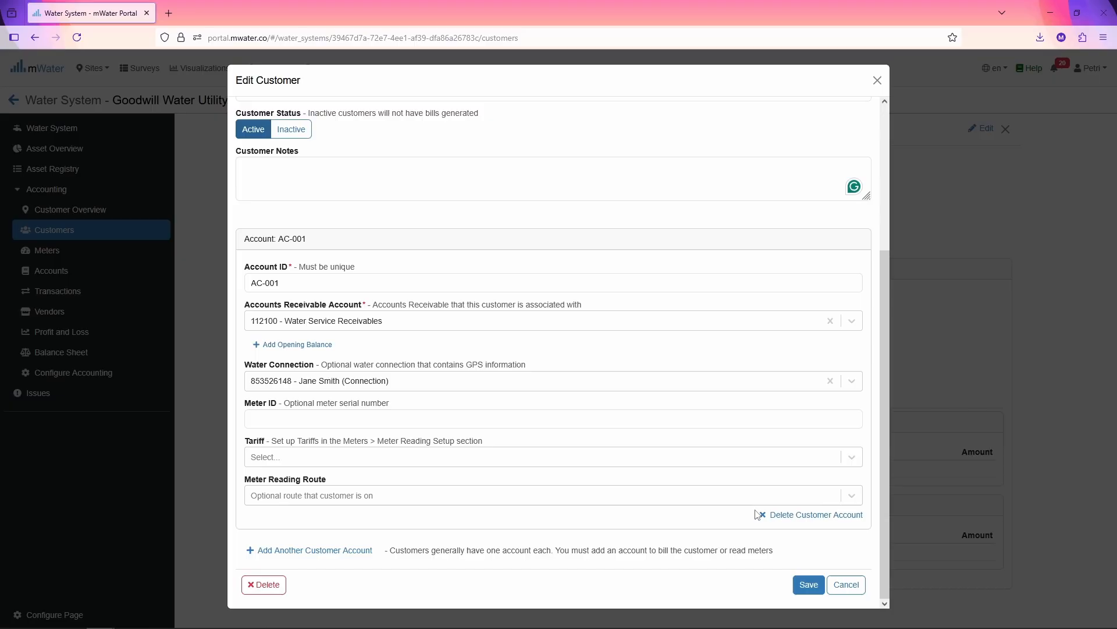
left_click(807, 586)
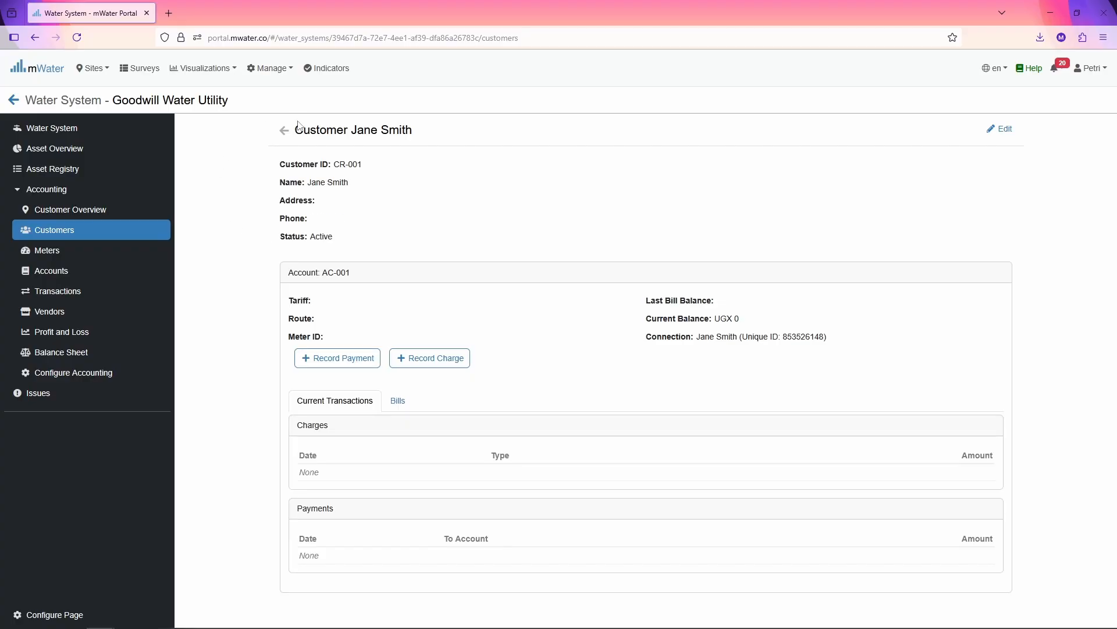
Start a new customer from the customer list and enter the customer's ID, full name and phone number.
left_click(285, 130)
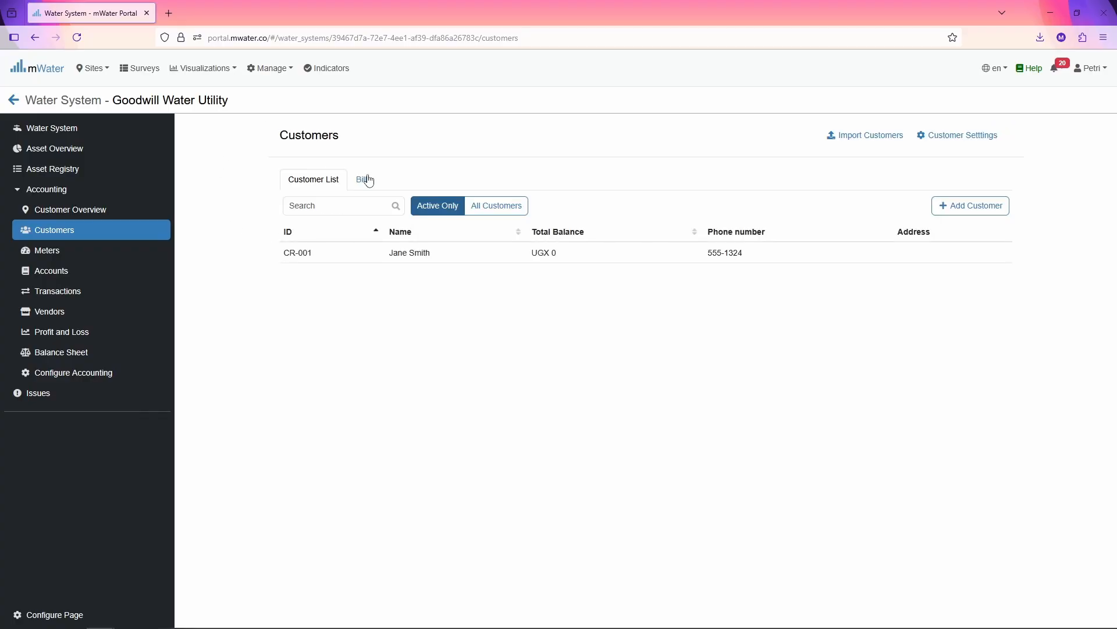
left_click(999, 210)
left_click(343, 134)
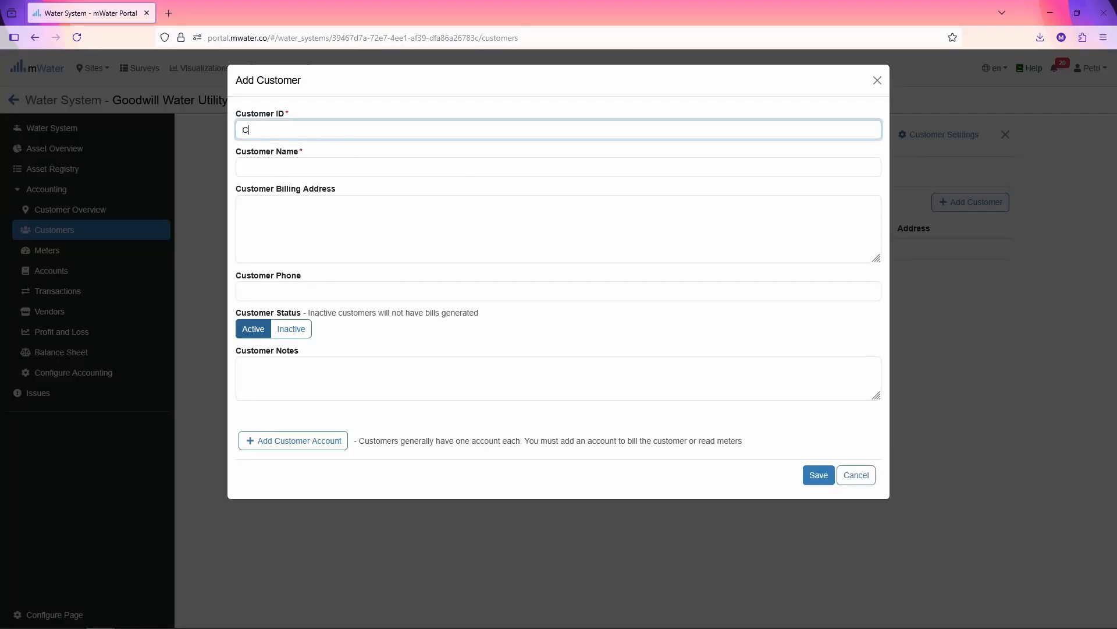
key("Tab")
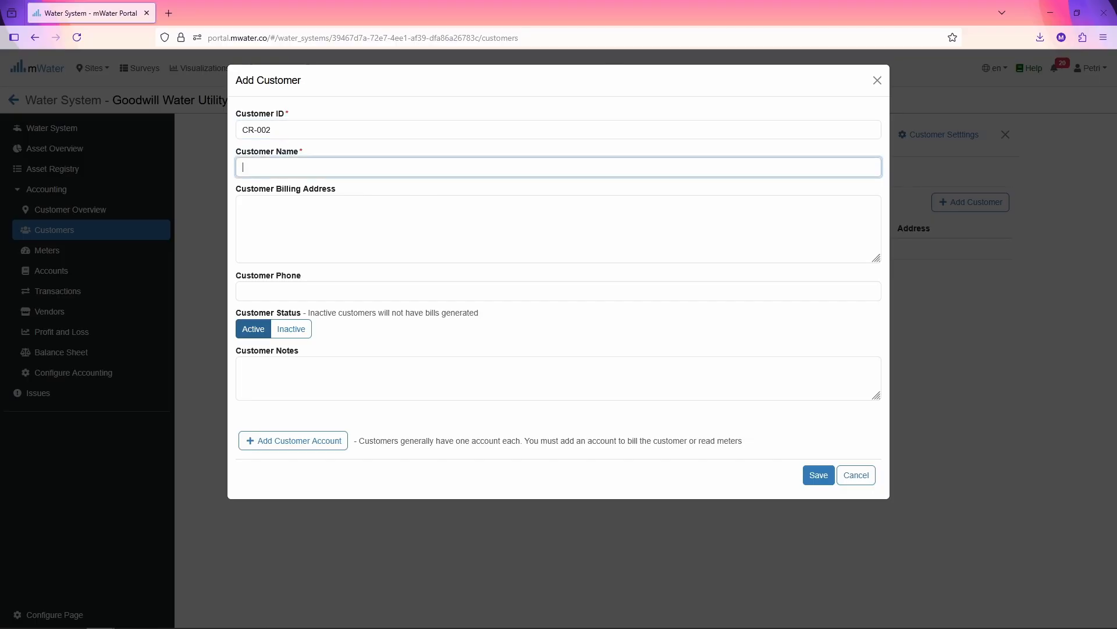
type("Jack Doe")
key("Tab")
key("Tab")
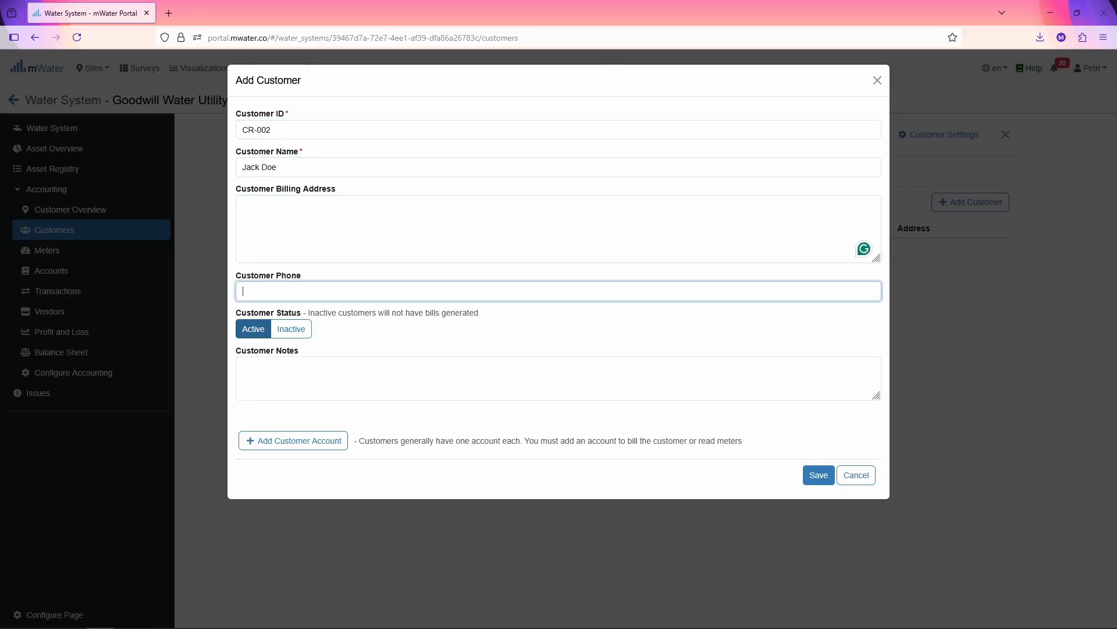
type("555-9944")
Add a customer account with a unique account ID, keeping Water Service Receivables as its accounts receivable account.
left_click(330, 441)
scroll(366, 364, "down", 3)
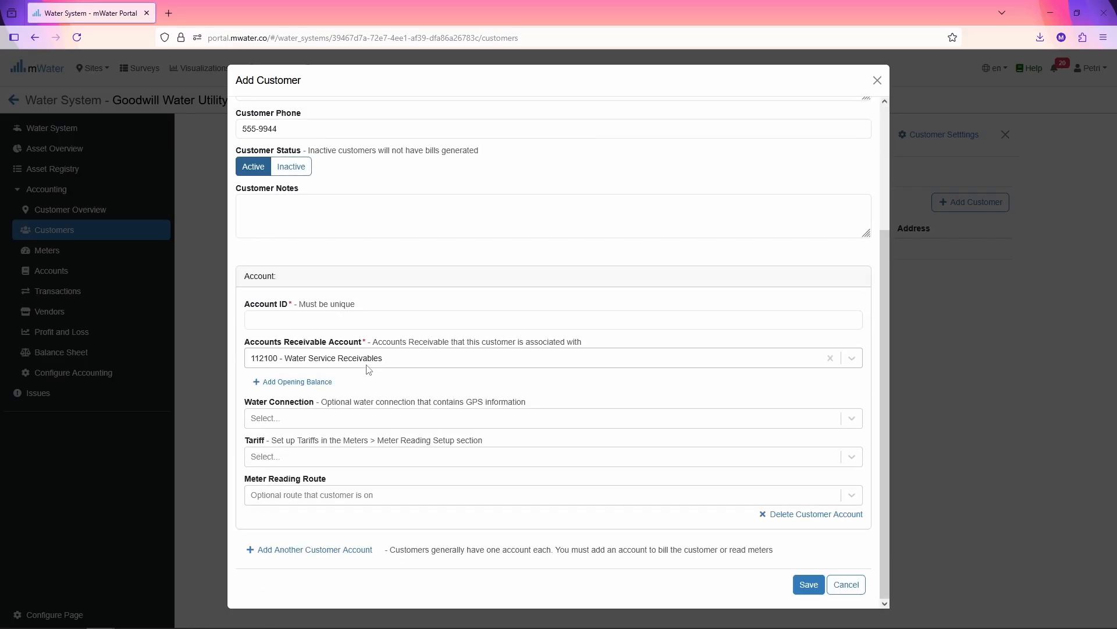
left_click(350, 327)
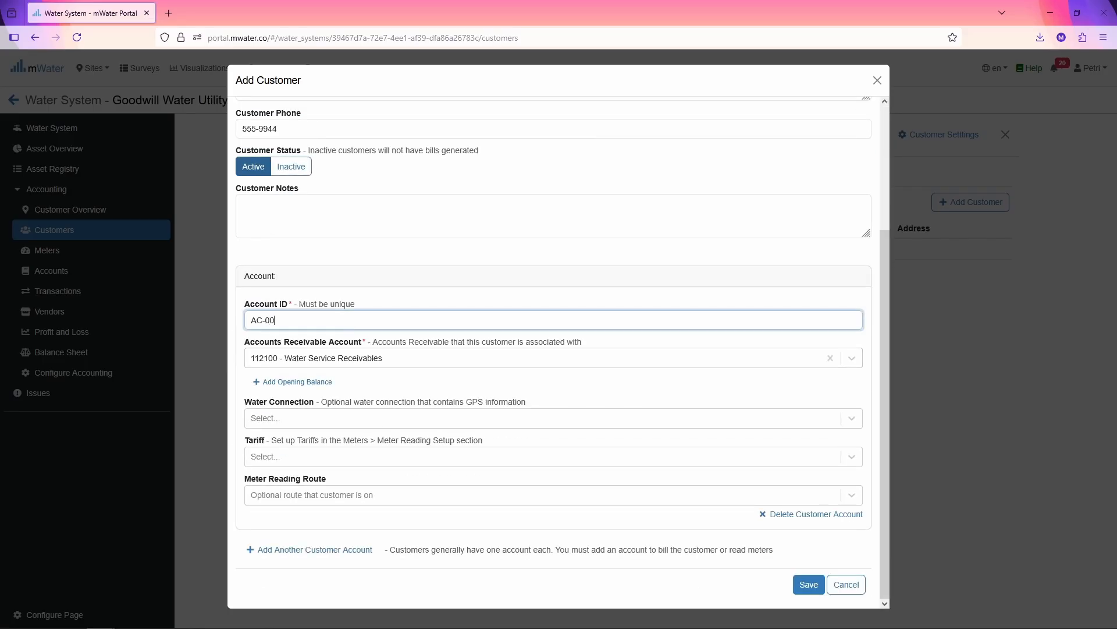
key("Tab")
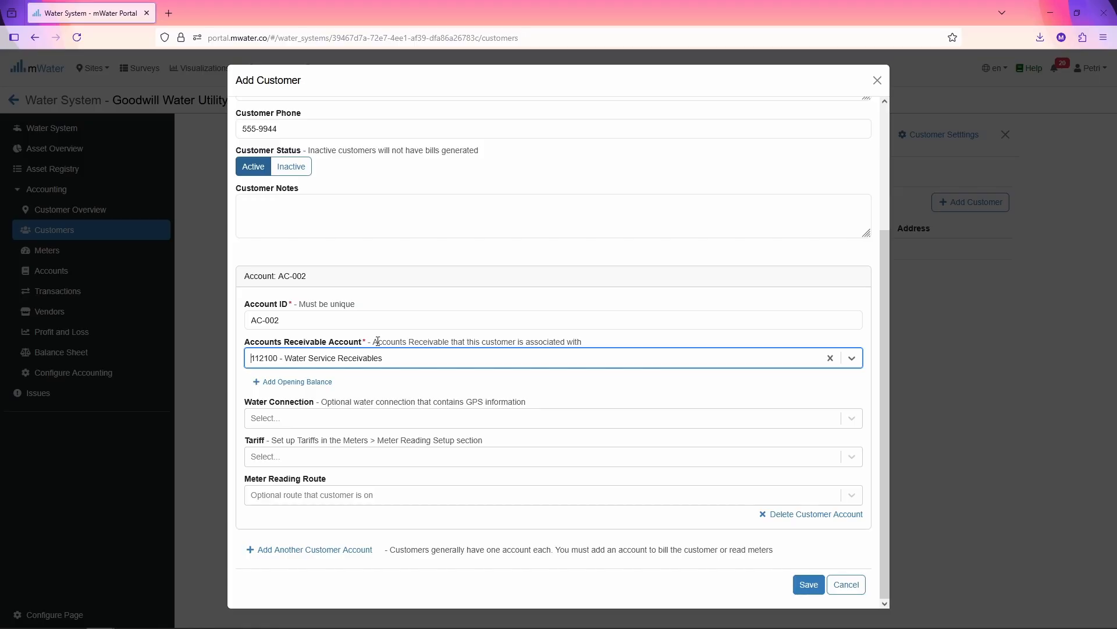
left_click_drag(378, 341, 592, 347)
left_click(399, 357)
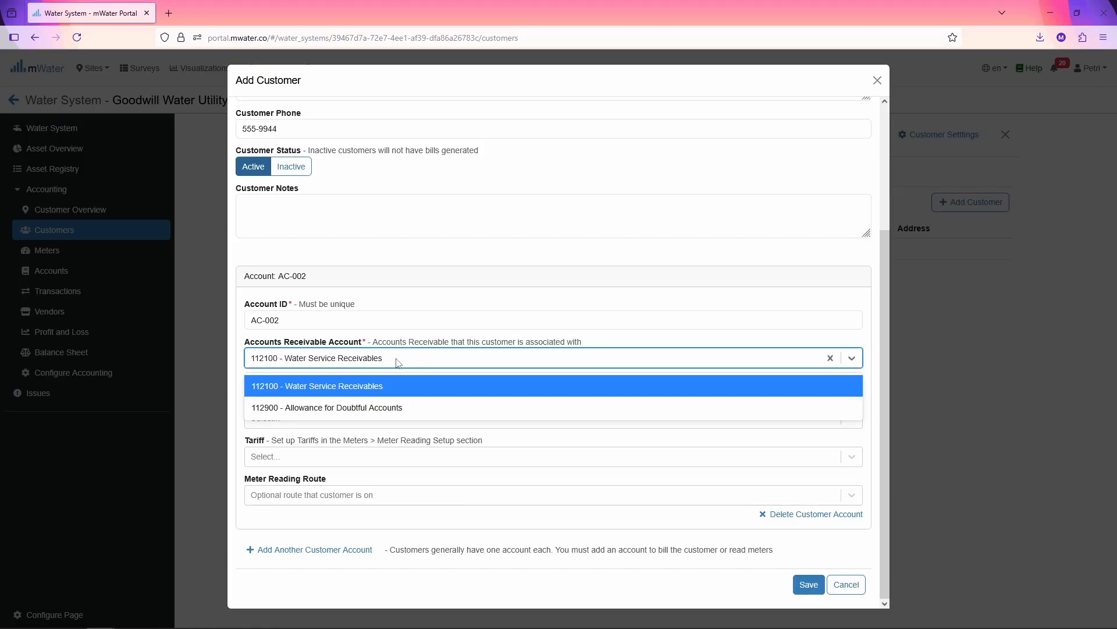
left_click(398, 362)
Link the customer account to the water connection that carries the new customer's name.
left_click(295, 417)
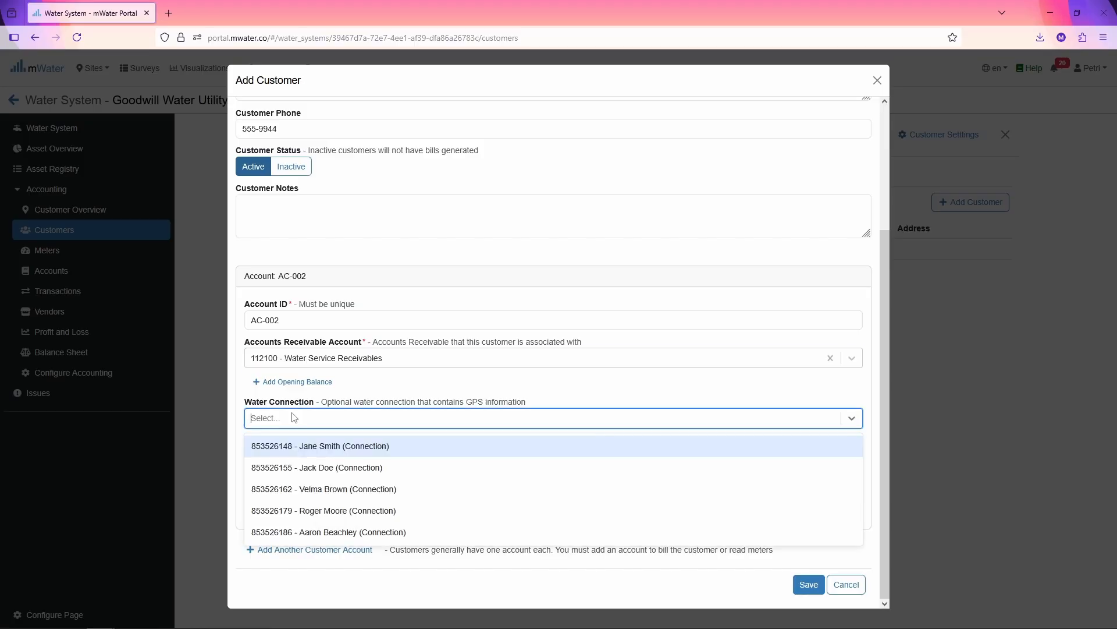
left_click(300, 420)
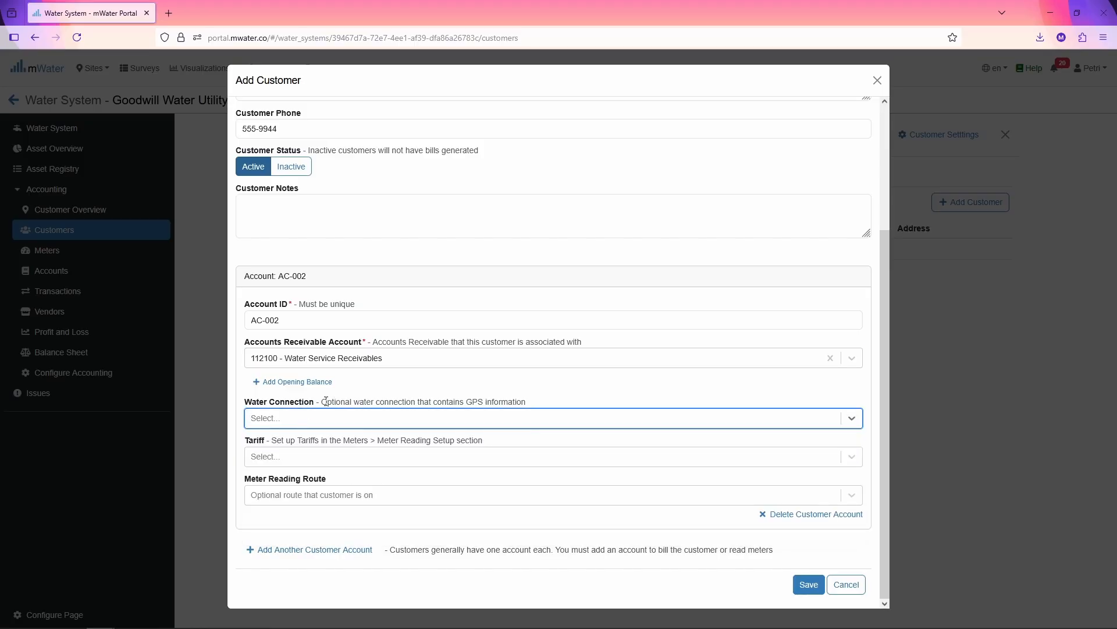
left_click_drag(326, 401, 498, 399)
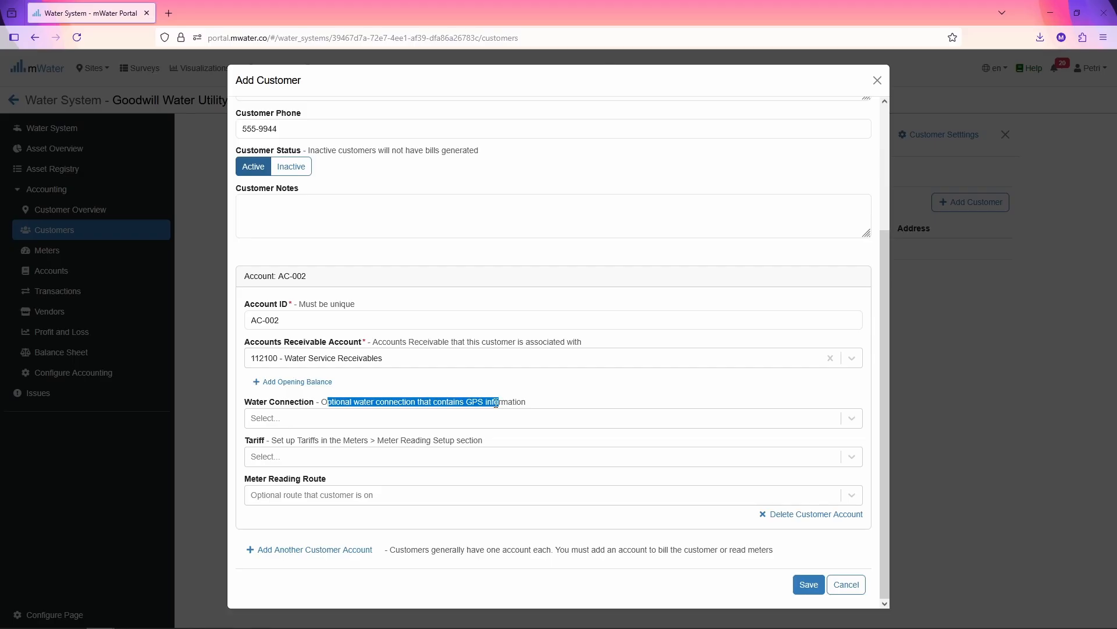
triple_click(496, 402)
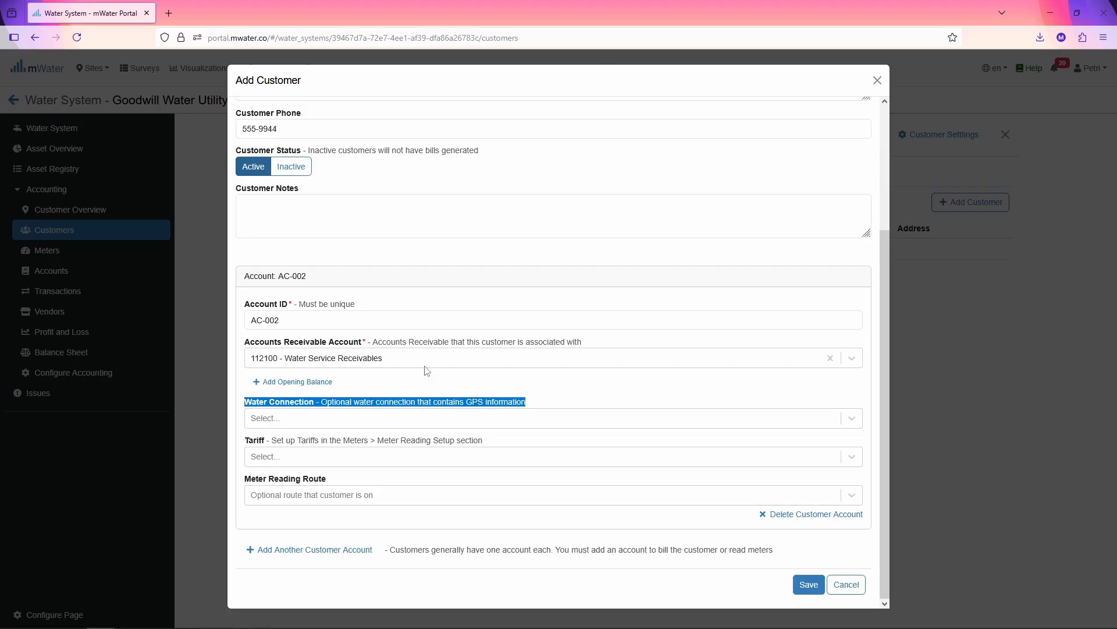
left_click(323, 418)
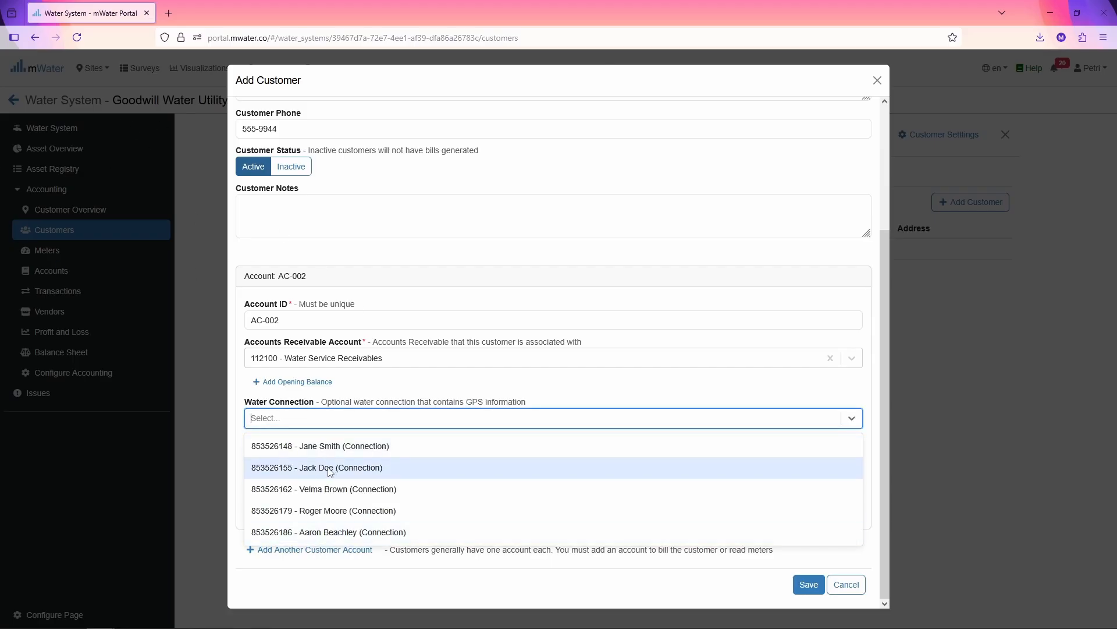
left_click(333, 469)
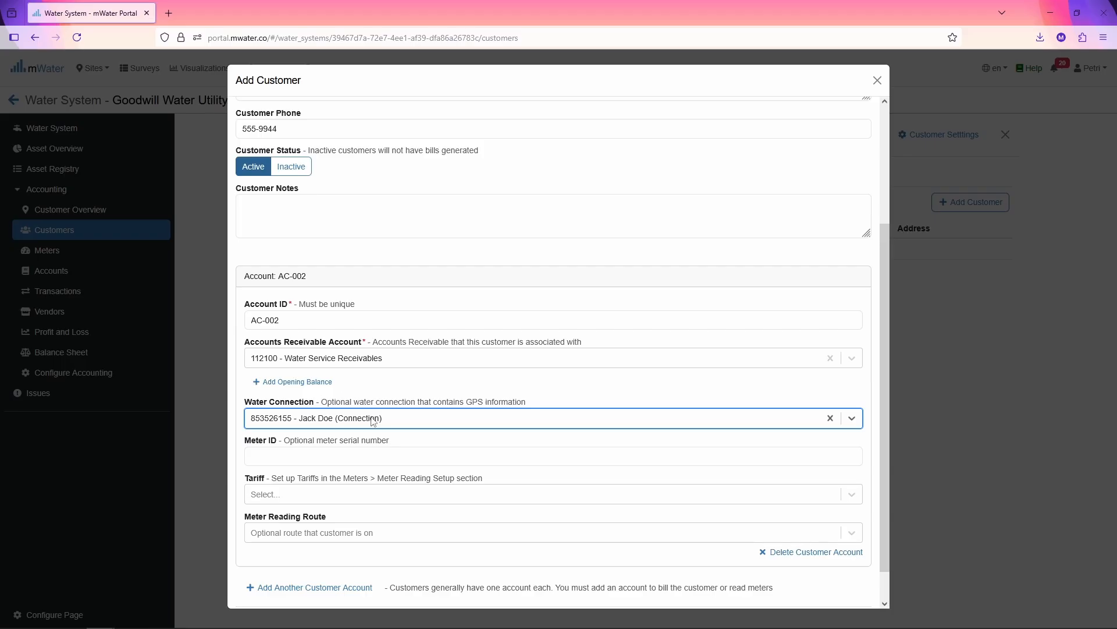
Assign the Residential Tariff and the North Side meter reading route, leave the meter ID blank, and save the customer.
scroll(373, 421, "down", 1)
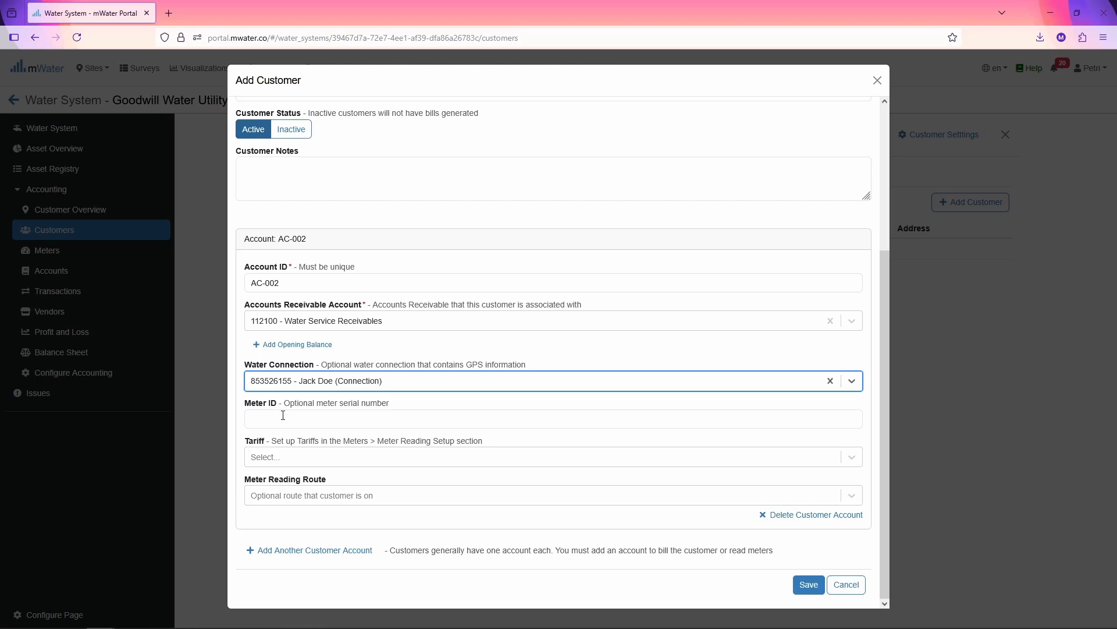
left_click(283, 415)
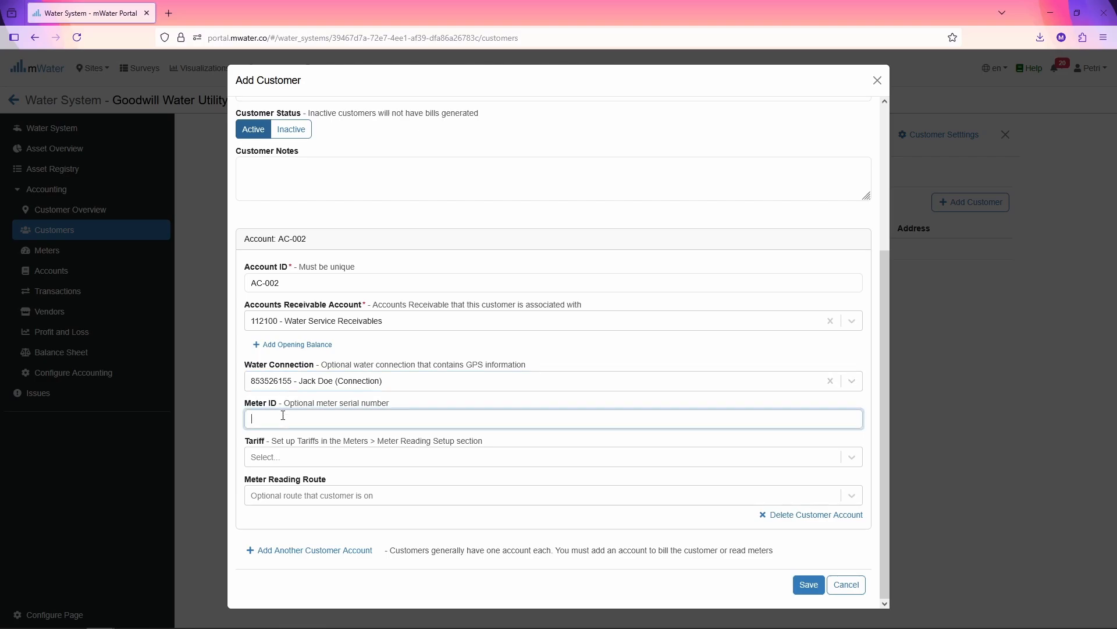
left_click(346, 454)
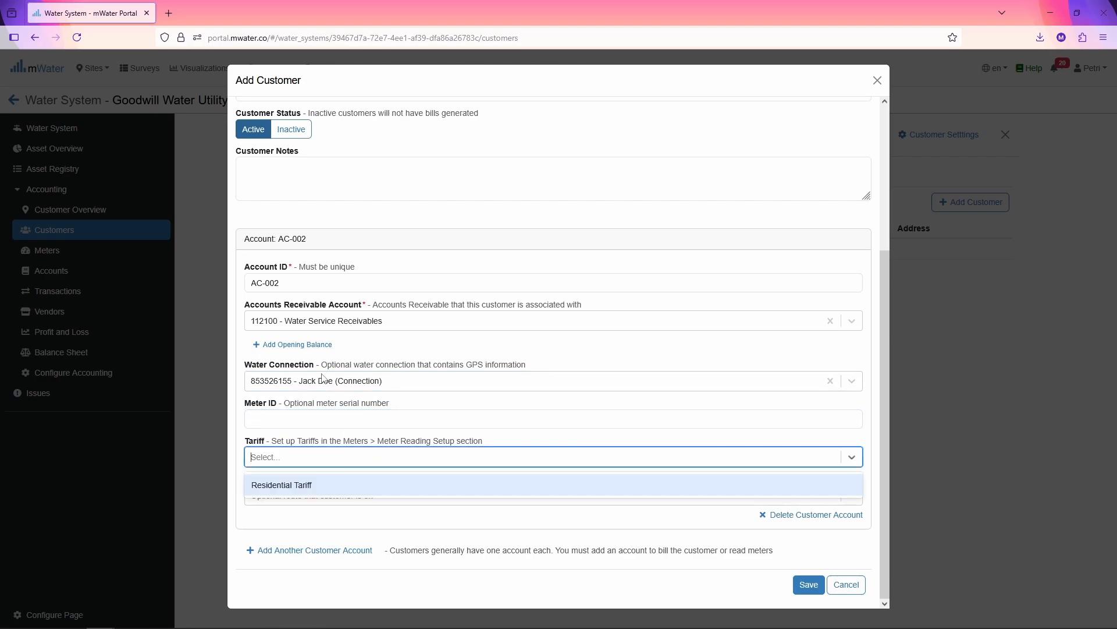
left_click(330, 484)
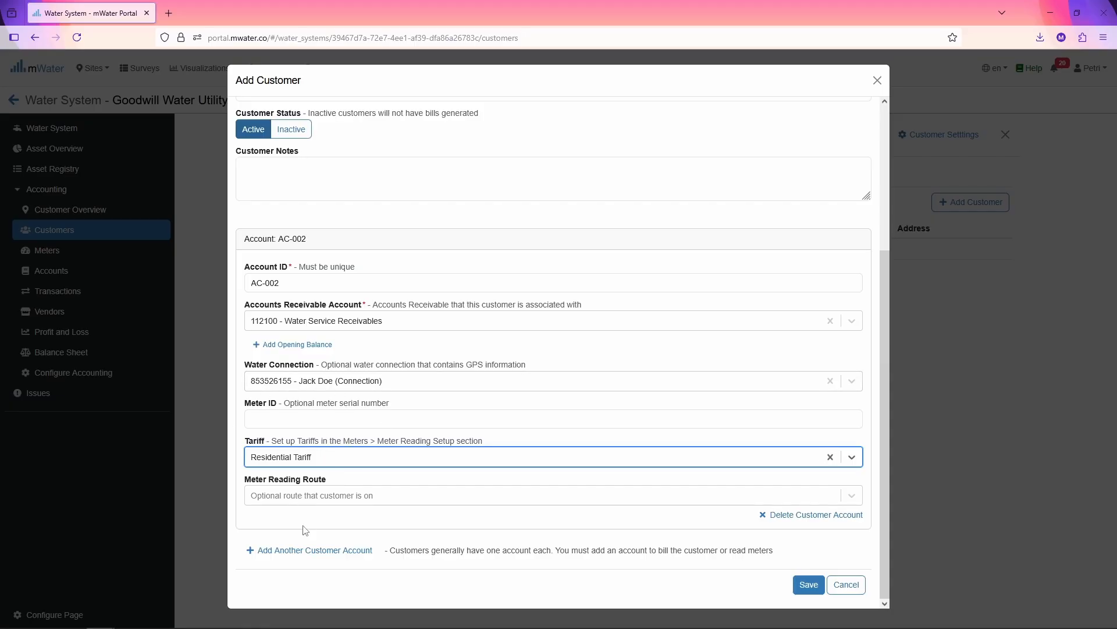
left_click(305, 498)
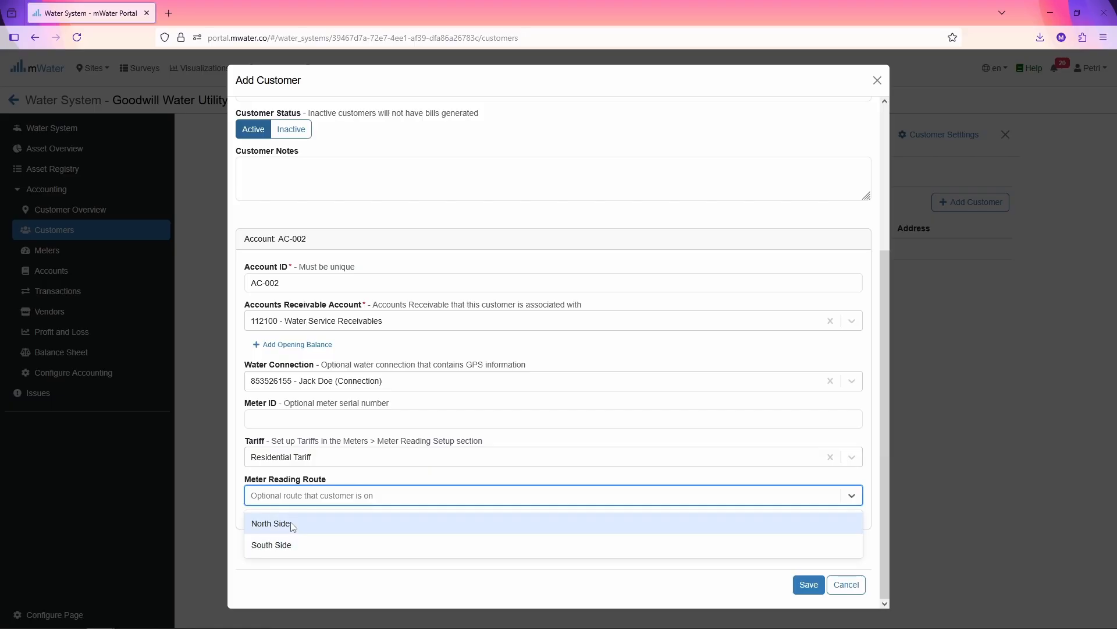
left_click(307, 527)
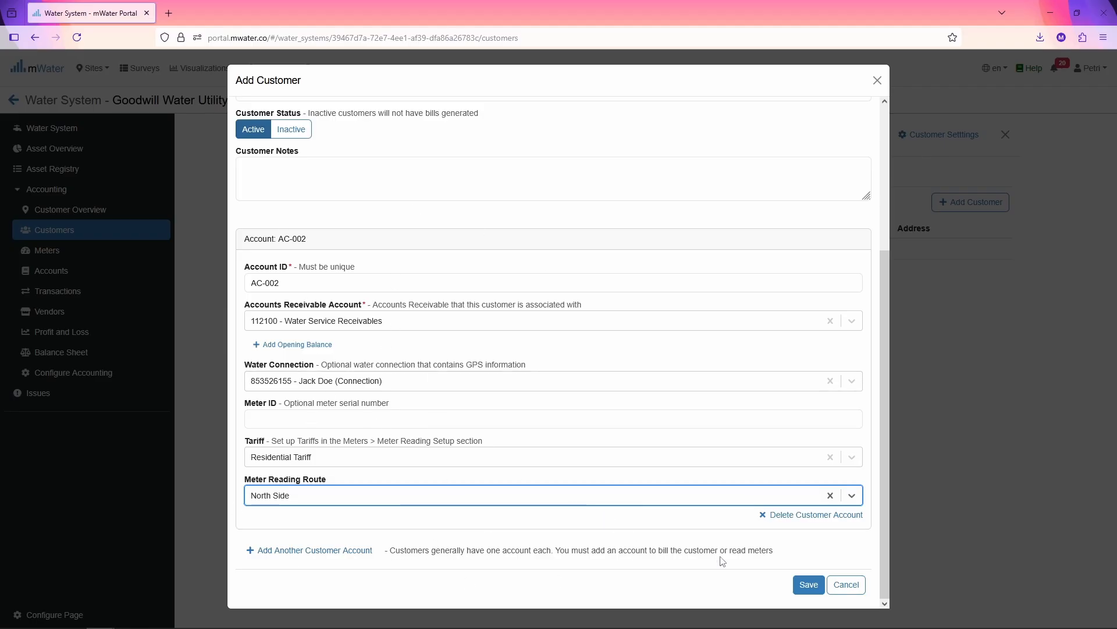
left_click(809, 592)
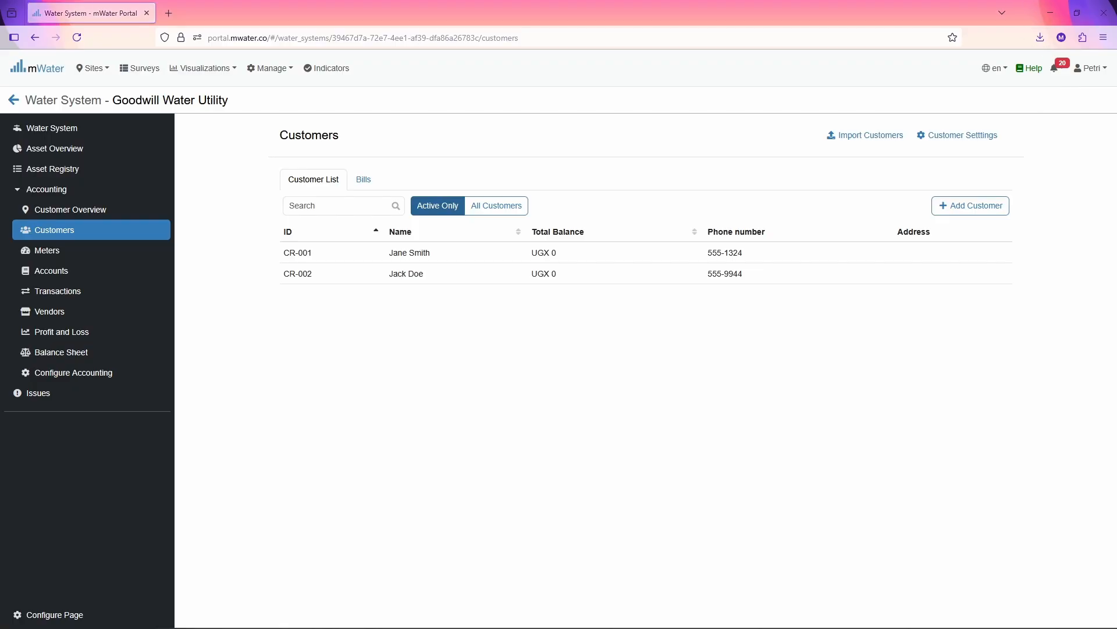
Check in the accounting configuration which permissions the mobile app's signed-in user has, including Manage Customers.
key("alt+Tab")
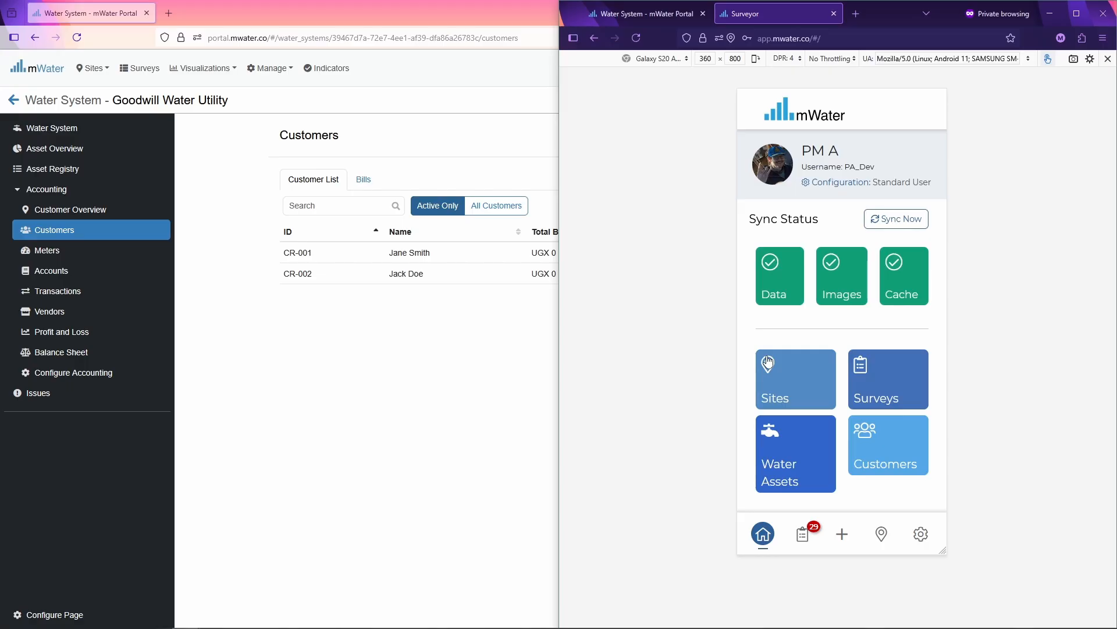
left_click(64, 373)
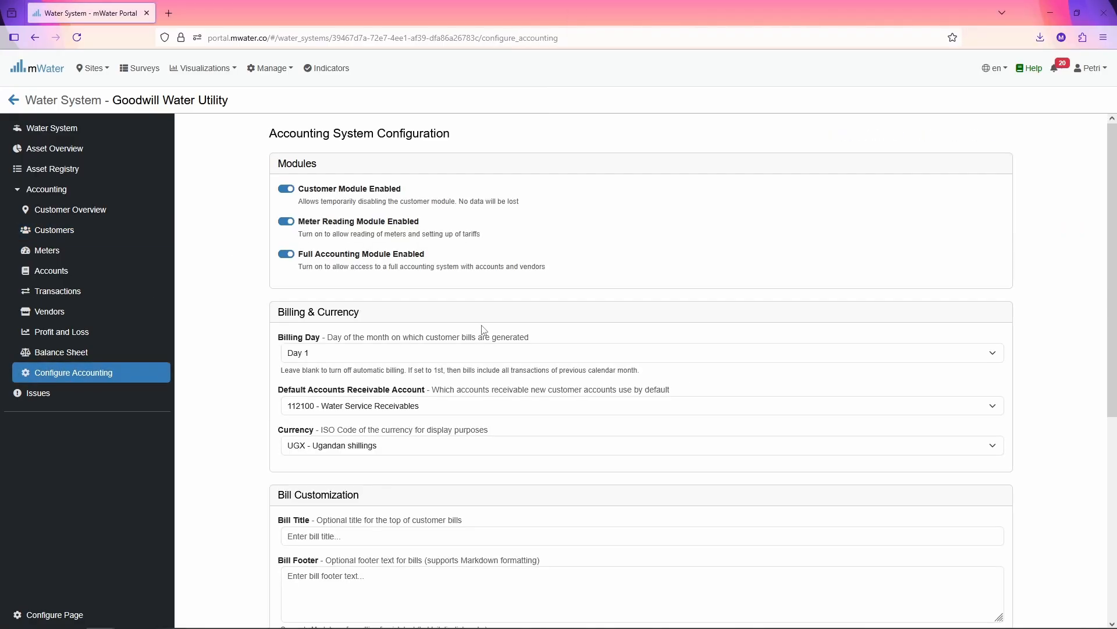
scroll(402, 419, "down", 4)
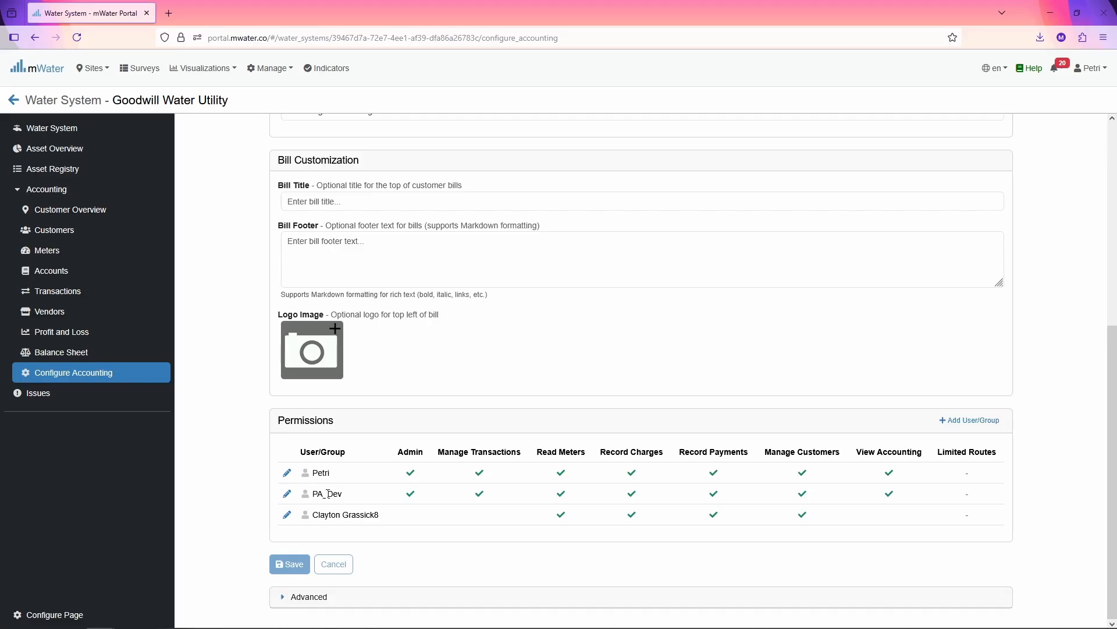
double_click(315, 493)
left_click(793, 495)
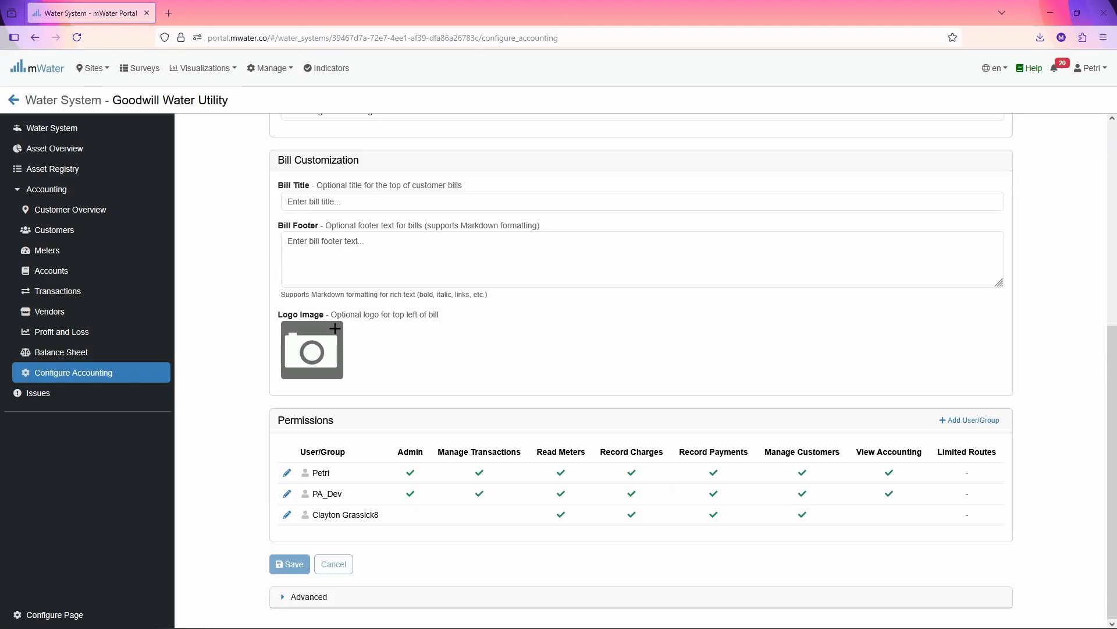
Review the Goodwill Water Utility water system page for its managing organization and privacy setting.
key("alt+Tab")
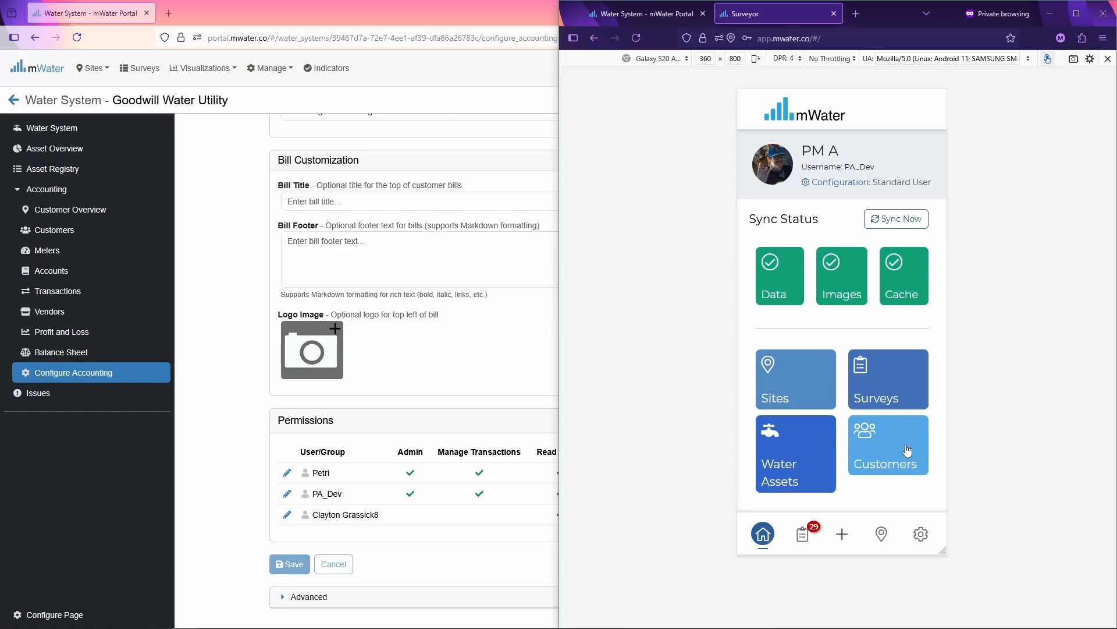
scroll(219, 142, "up", 6)
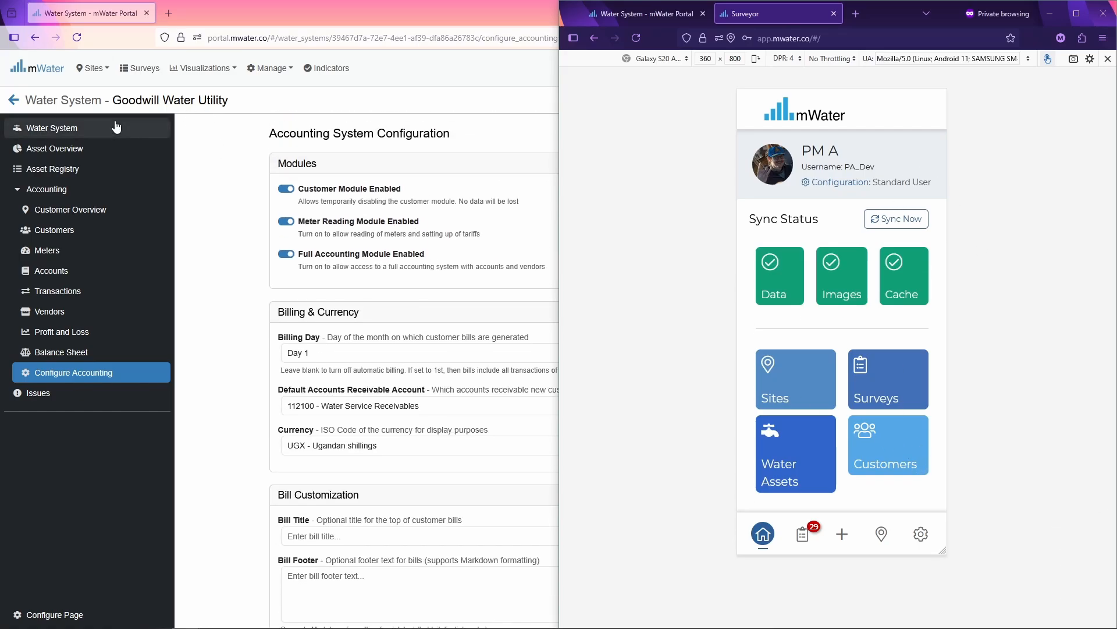
left_click(129, 138)
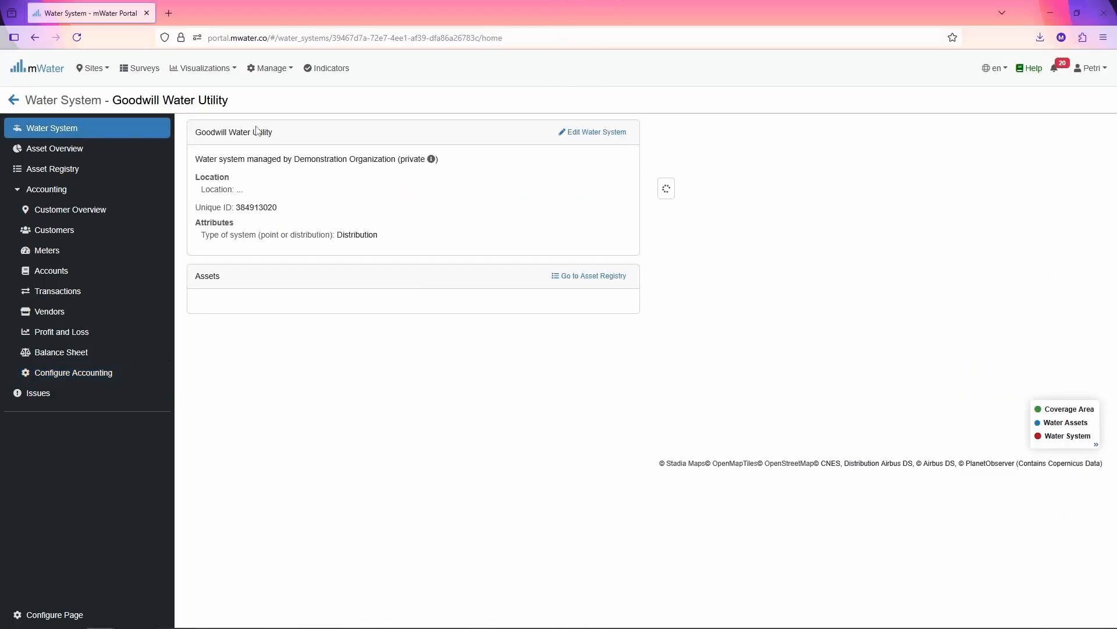
left_click_drag(295, 160, 407, 160)
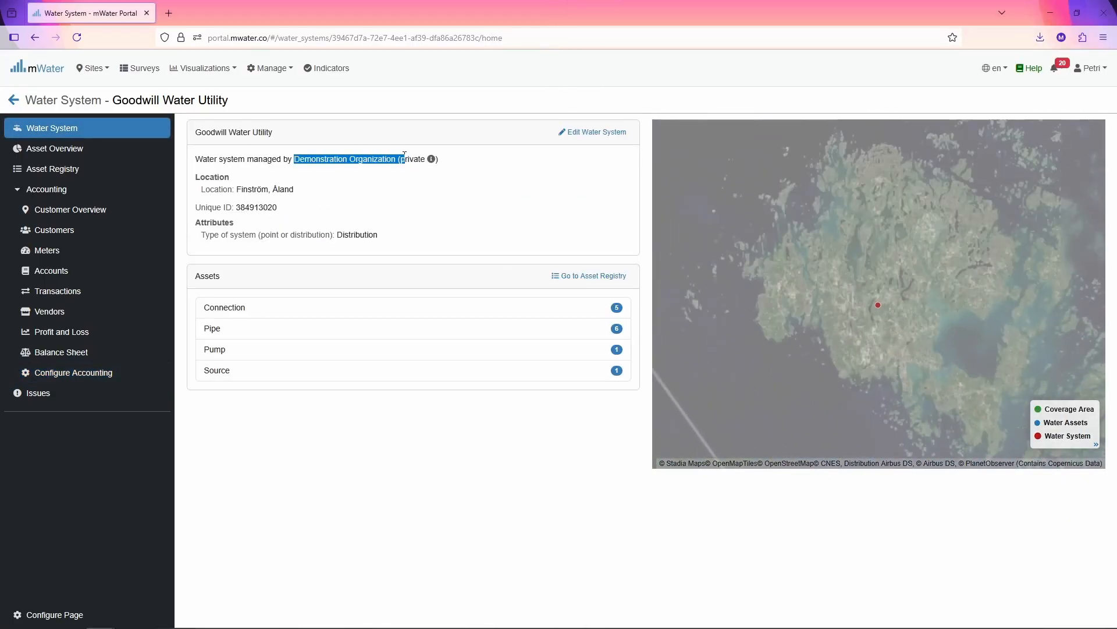
double_click(414, 158)
left_click(319, 234)
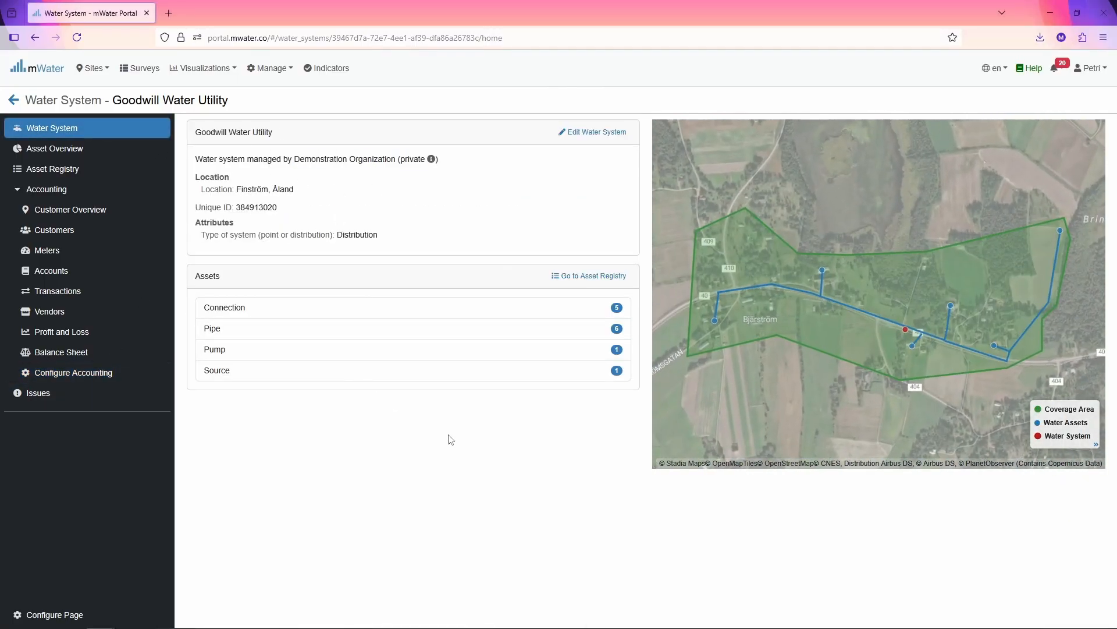
Switch to the mWater mobile app and start a new customer in the Goodwill Water Utility customer system.
key("alt+Tab")
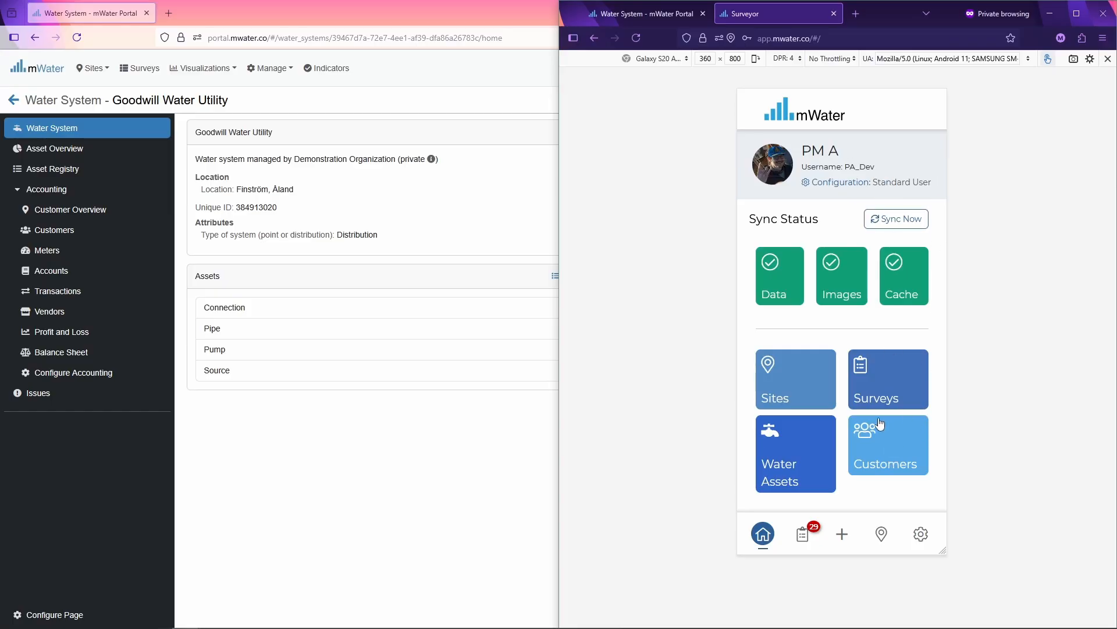
left_click(906, 460)
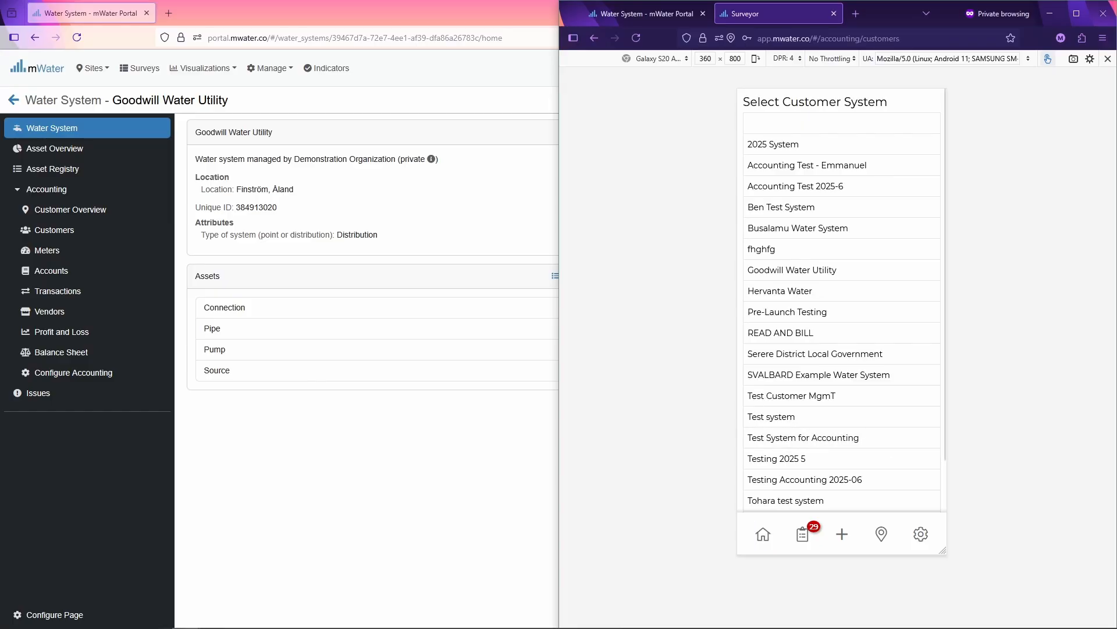
left_click(792, 269)
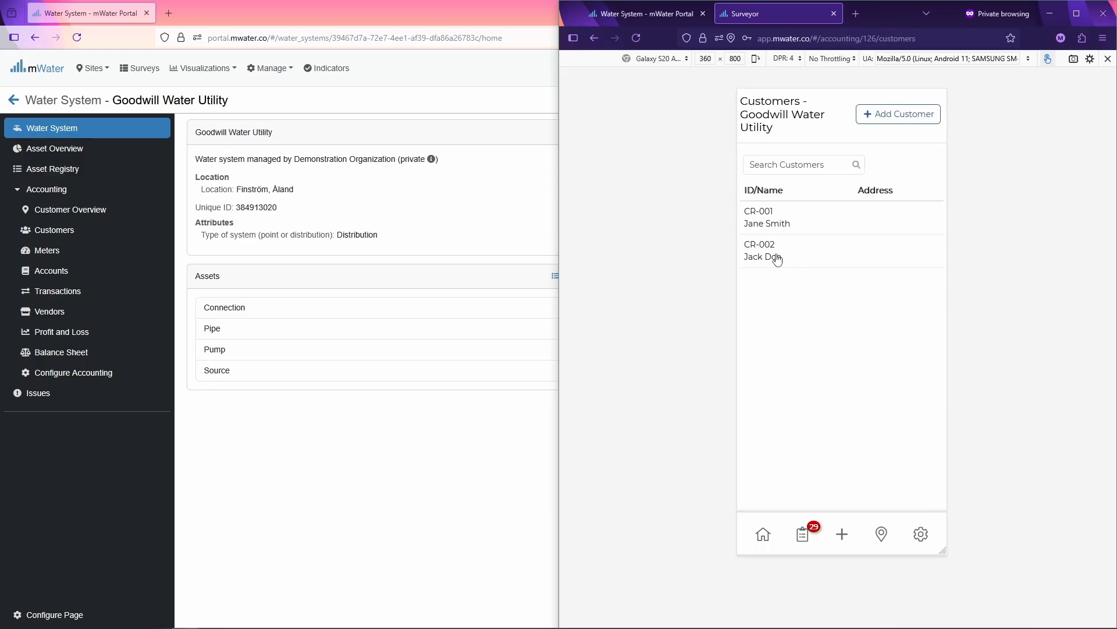
left_click(865, 117)
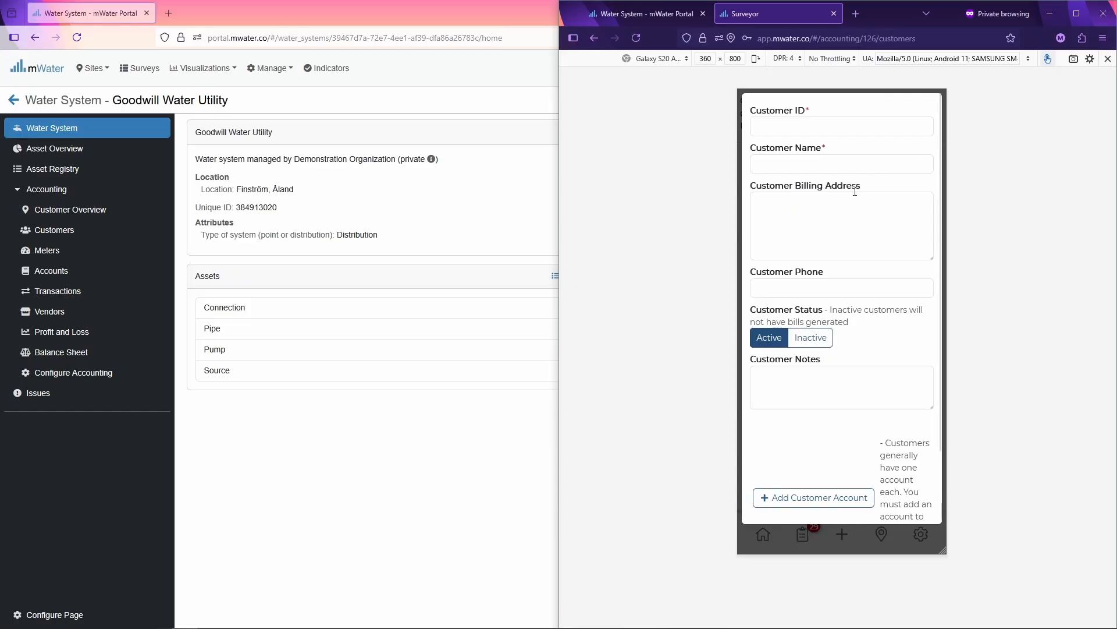
Enter the new customer's ID and full name, leaving the billing address empty.
left_click(818, 132)
scroll(812, 349, "down", 2)
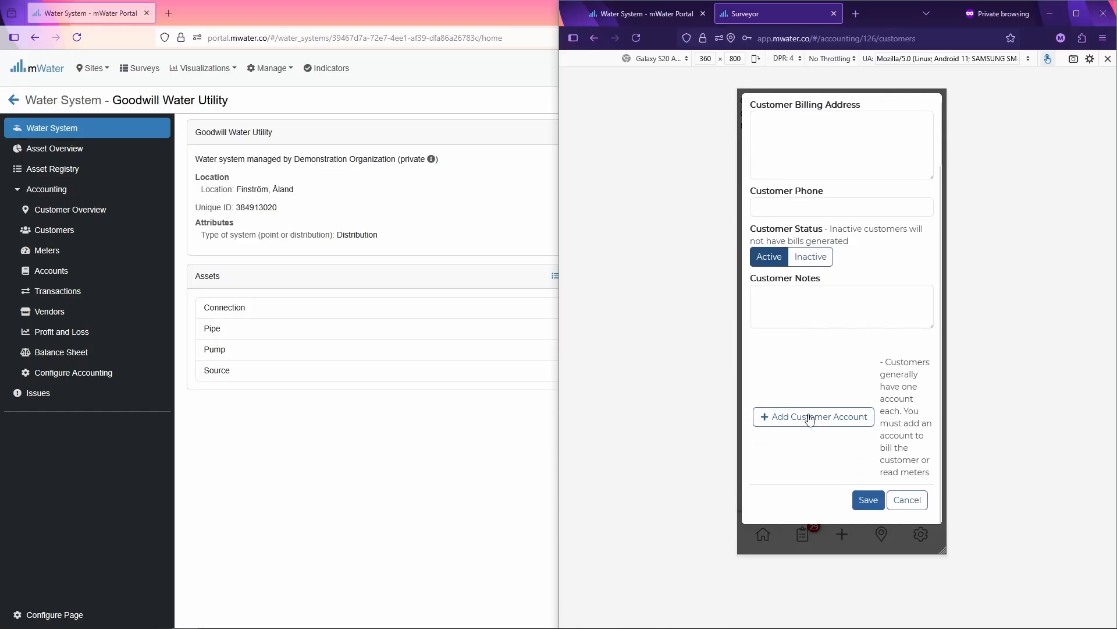
scroll(814, 400, "up", 2)
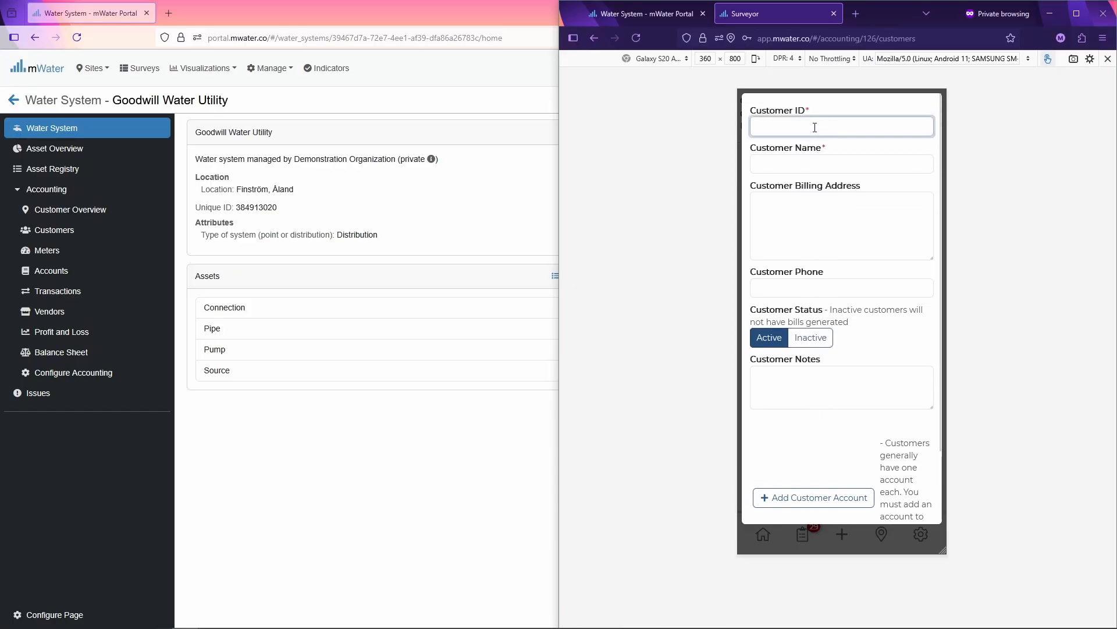
type("CR-003")
key("Tab")
type("Roger M")
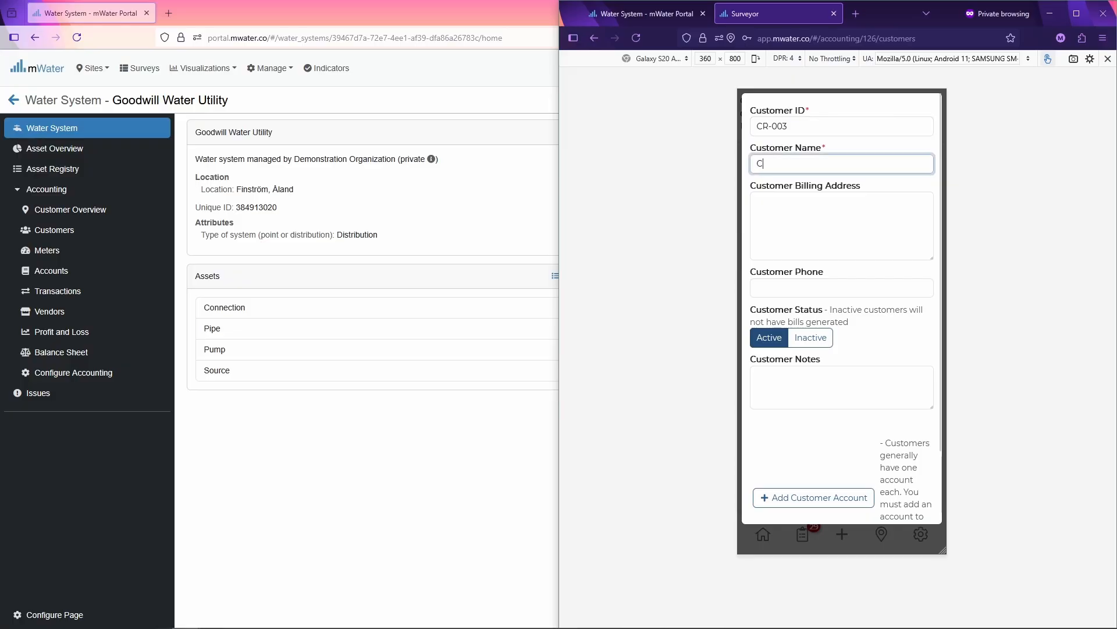
type("oore")
key("Tab")
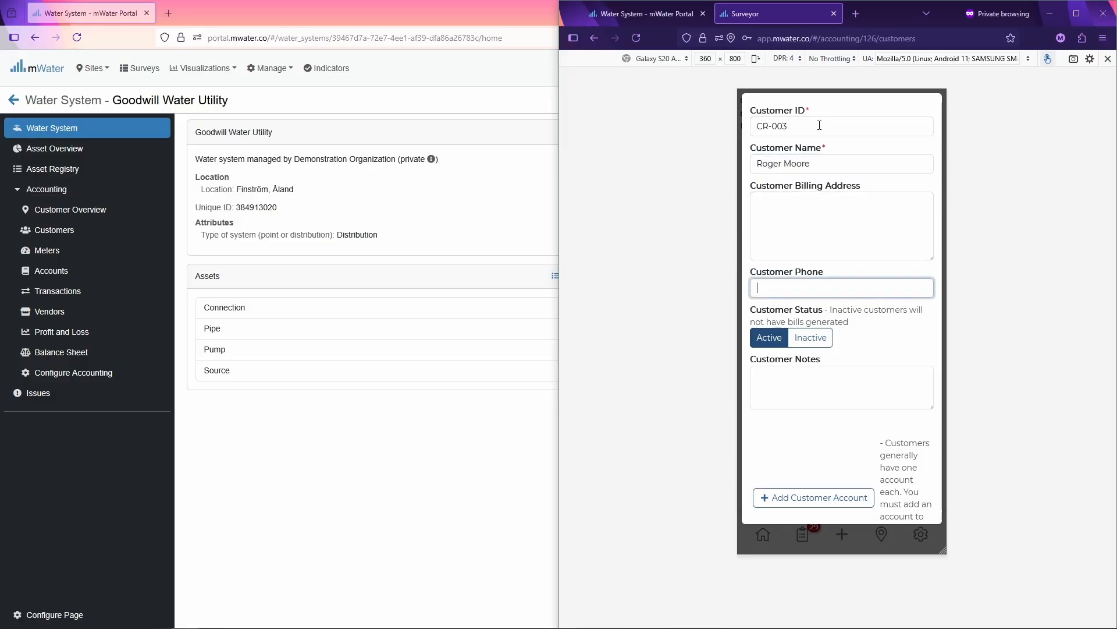
Add a customer account with its account ID and link it to the water connection that carries the customer's name.
scroll(853, 426, "down", 2)
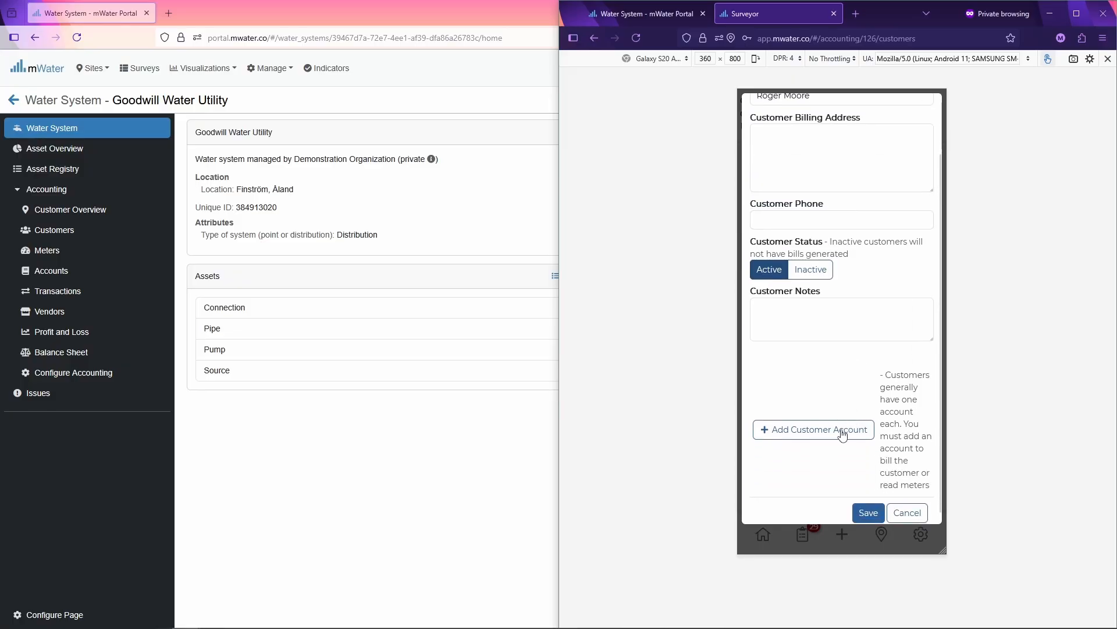
left_click(844, 434)
scroll(836, 379, "down", 5)
left_click(799, 233)
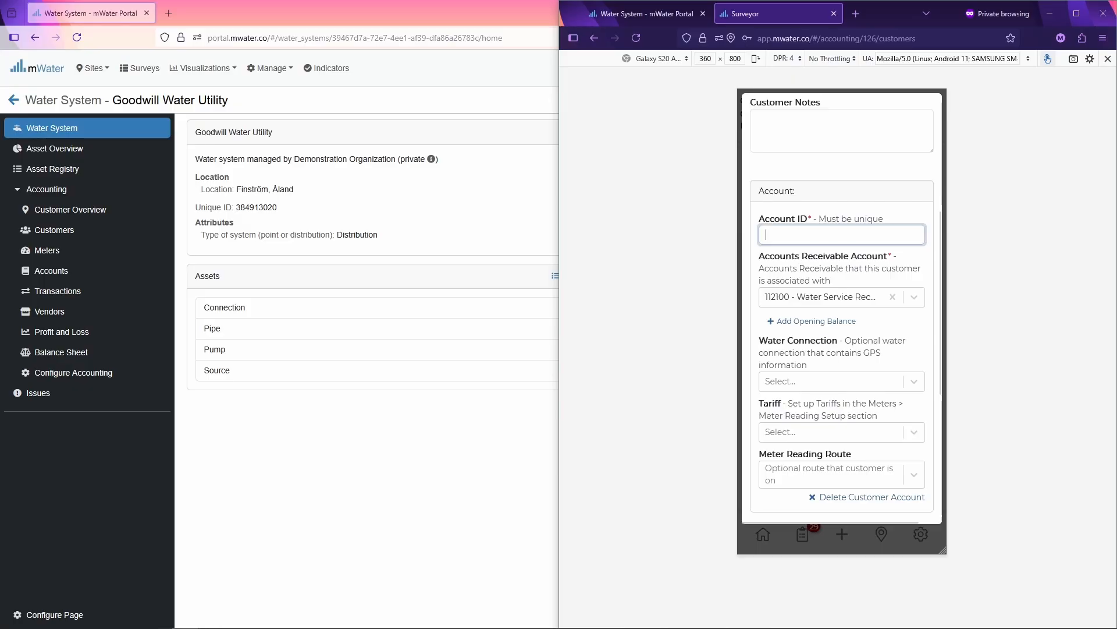
type("AC-003")
key("Tab")
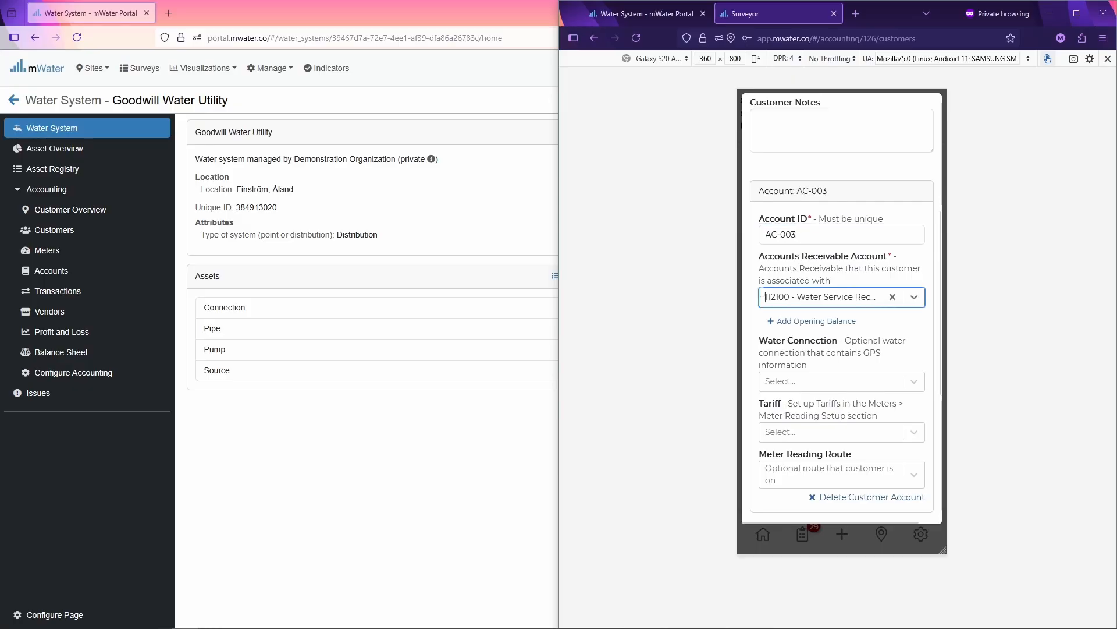
left_click(802, 385)
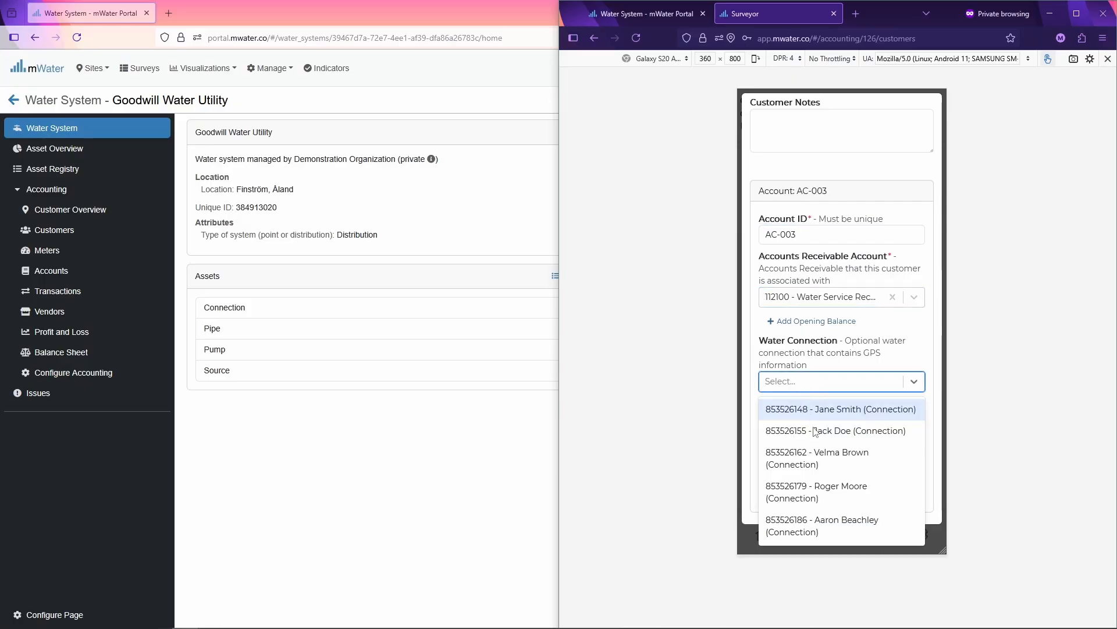
left_click(818, 488)
scroll(834, 440, "down", 2)
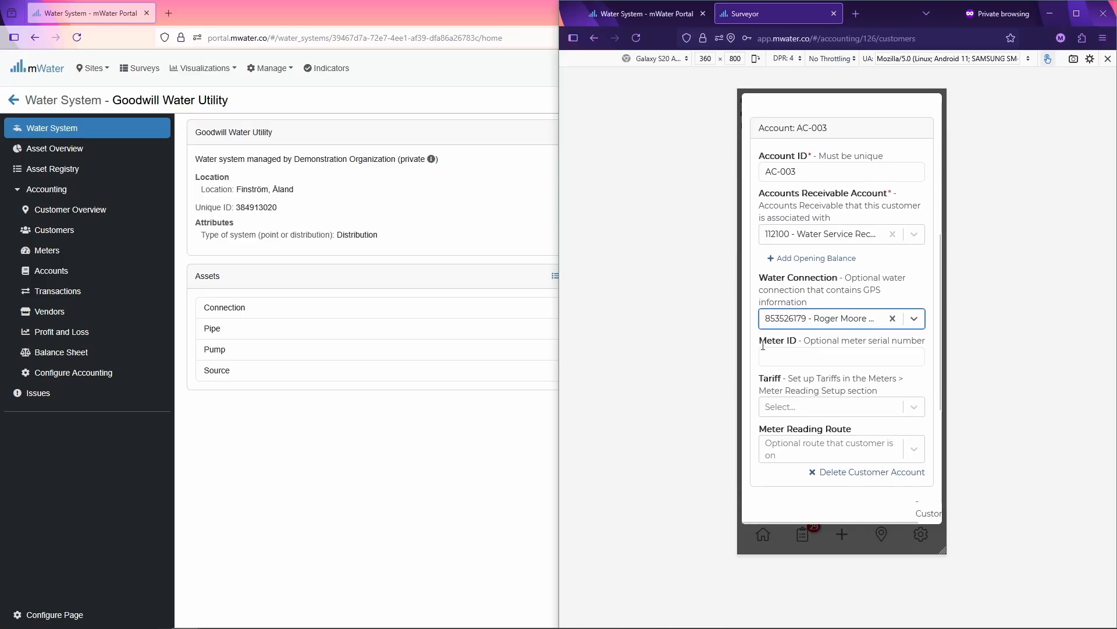
Assign the Residential Tariff and the South Side meter reading route to the account, leaving the meter ID blank.
left_click(778, 354)
left_click(818, 410)
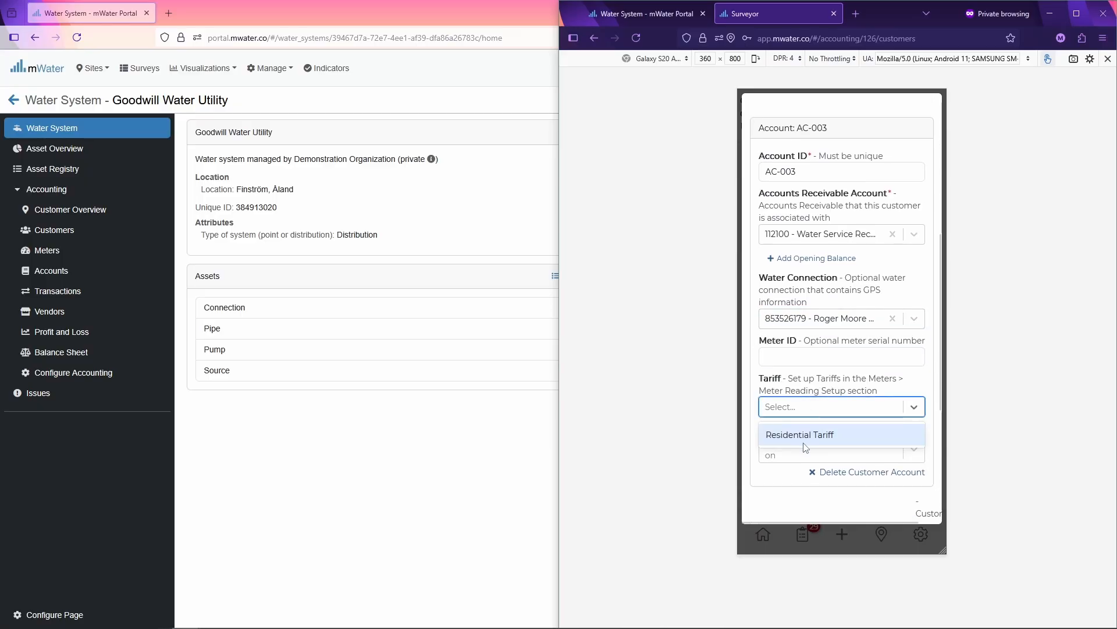
left_click(806, 433)
left_click(805, 445)
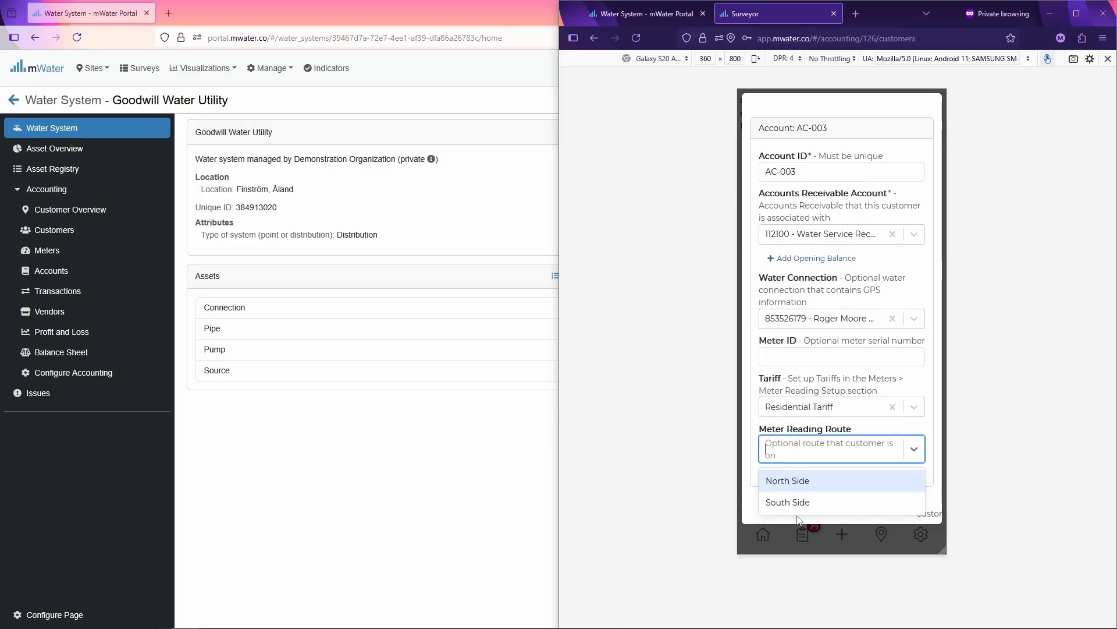
left_click(801, 503)
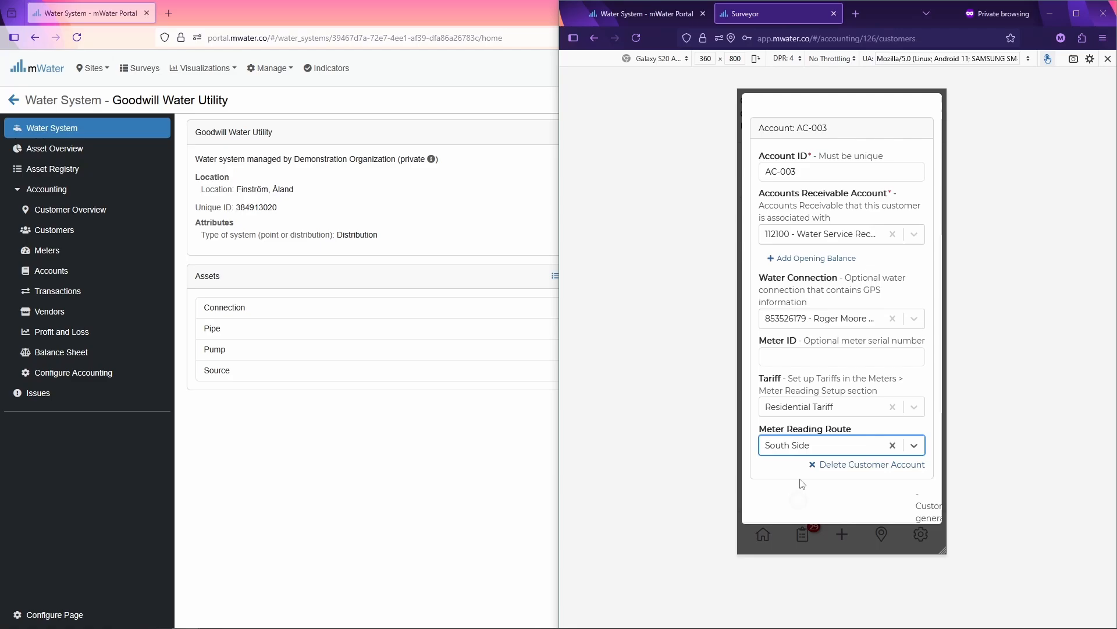
Add an opening balance of 15 as of July 1, 2025 to the account and save the customer.
left_click(815, 259)
left_click(775, 287)
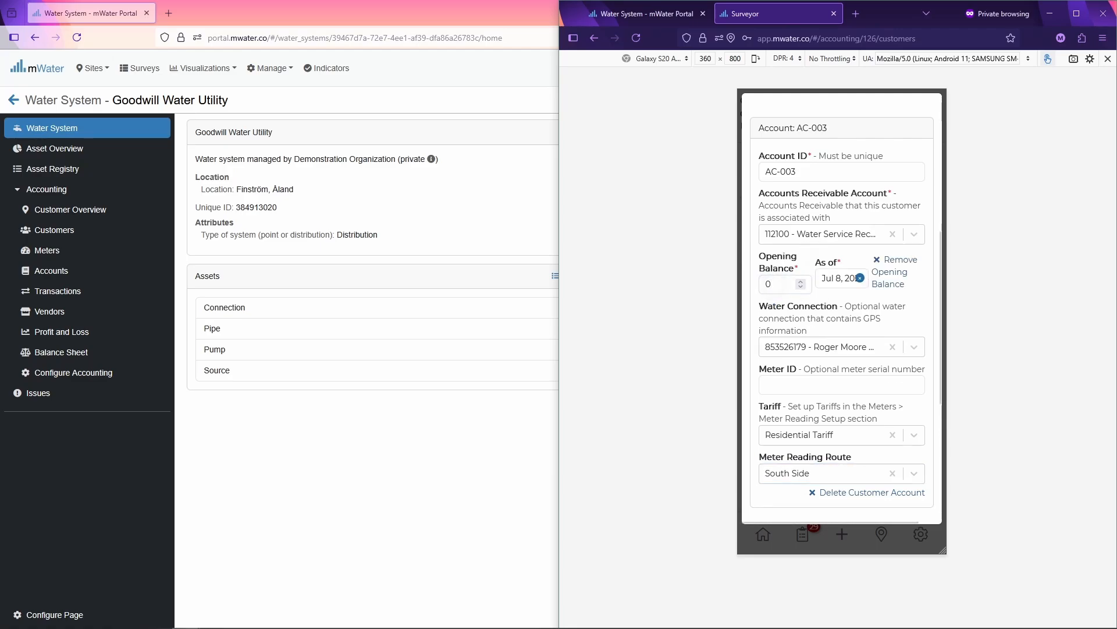
key("BackSpace")
type("15")
left_click(830, 277)
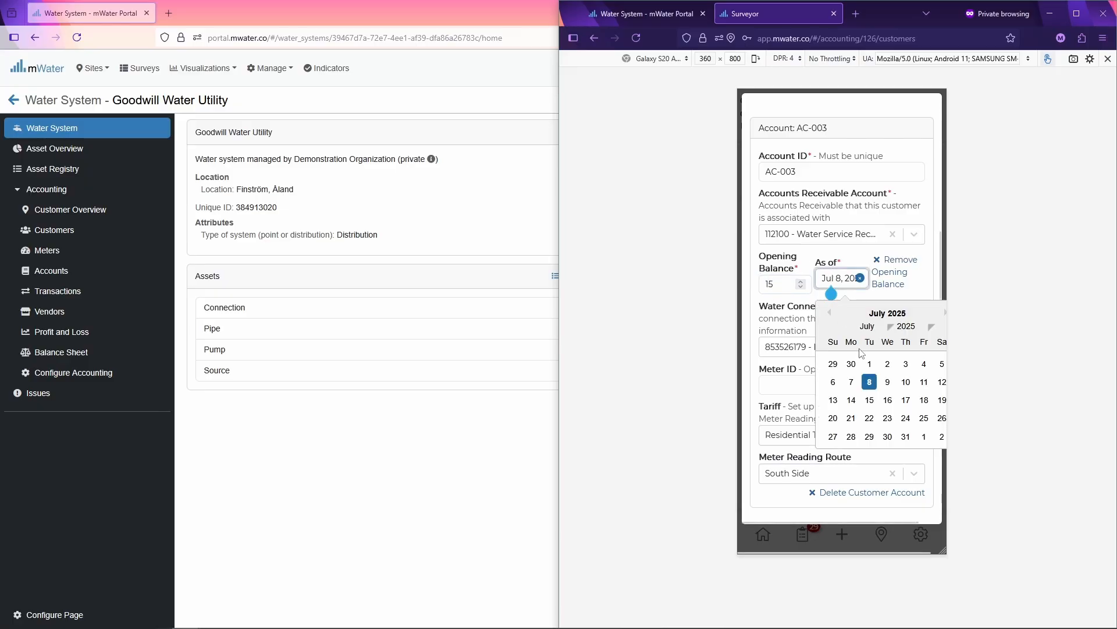
left_click(873, 363)
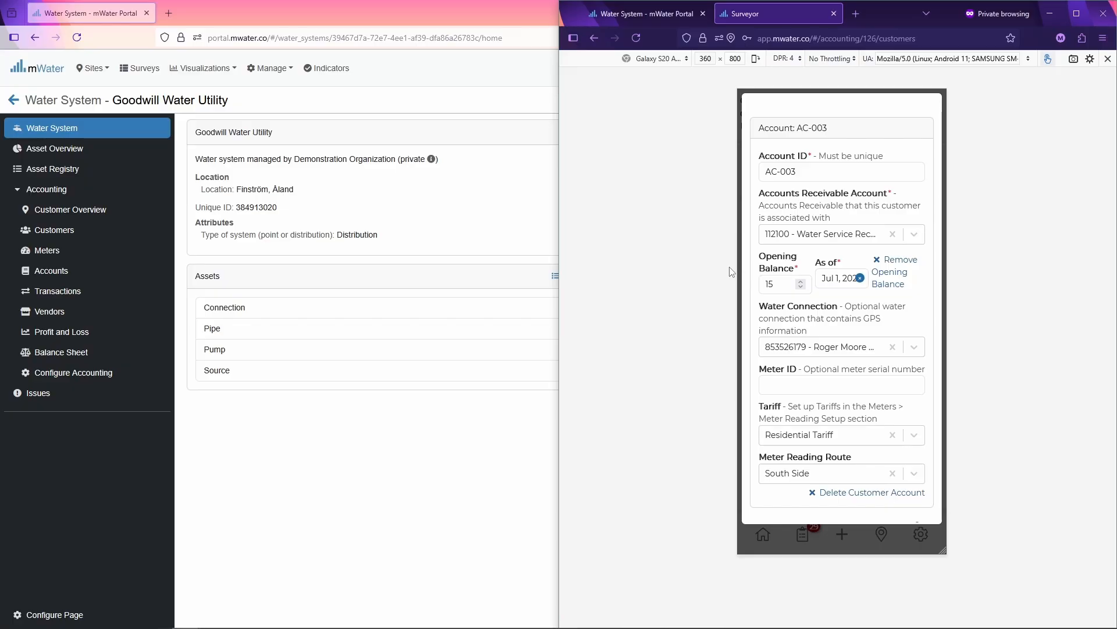
scroll(873, 407, "down", 5)
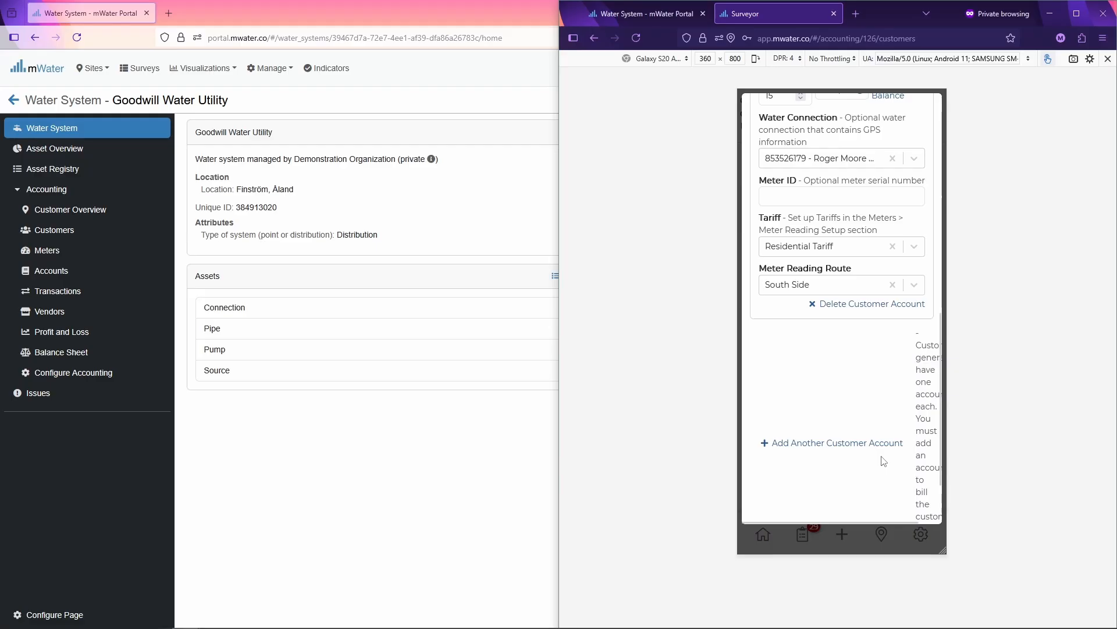
left_click(871, 502)
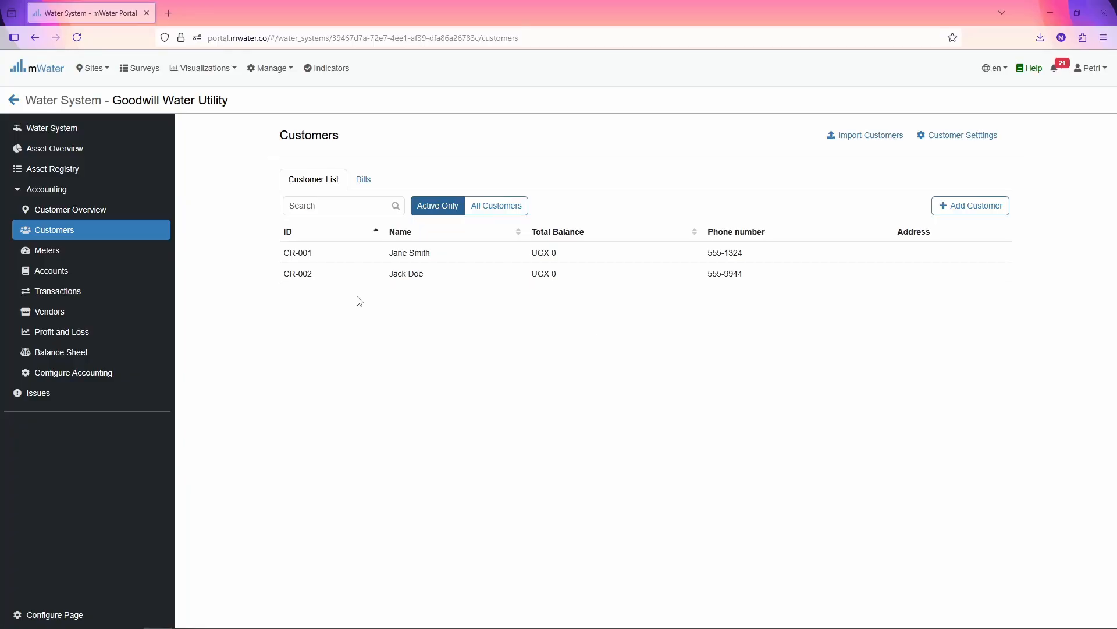
In the portal, record a meter reading for the first listed customer with previous reading 0 and current reading 22.
left_click(387, 256)
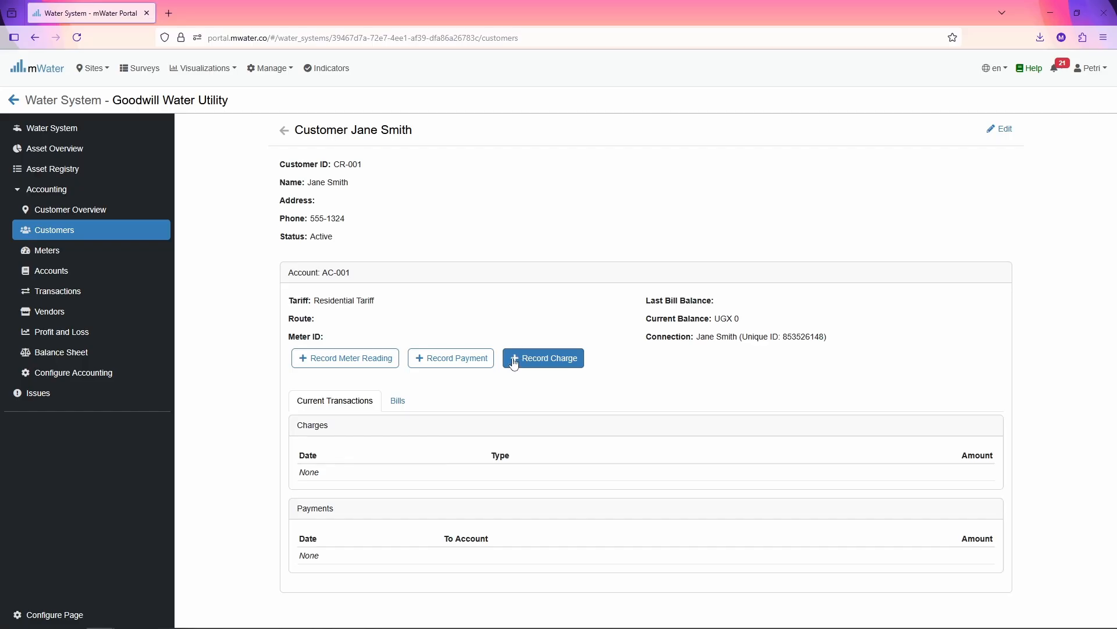
left_click(362, 370)
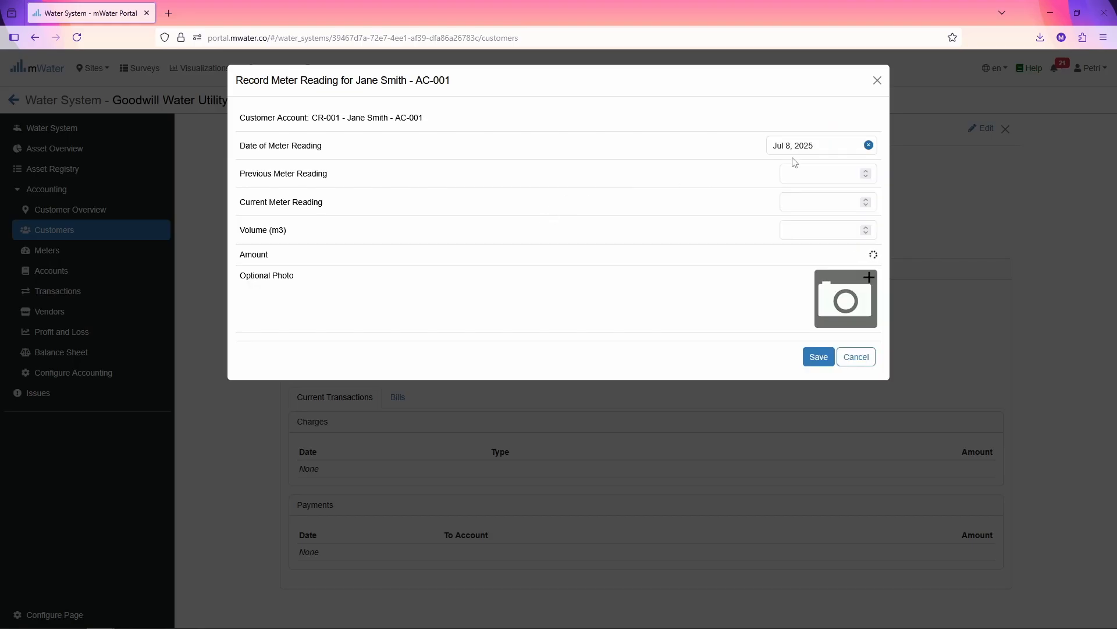
left_click(807, 169)
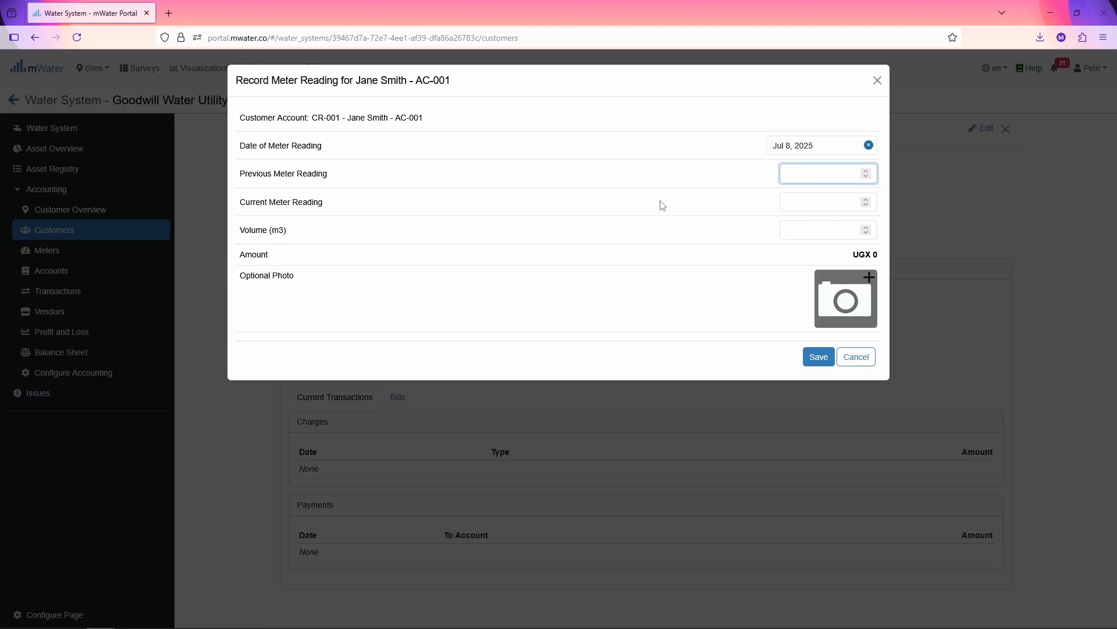
type("0")
left_click(813, 195)
type("22")
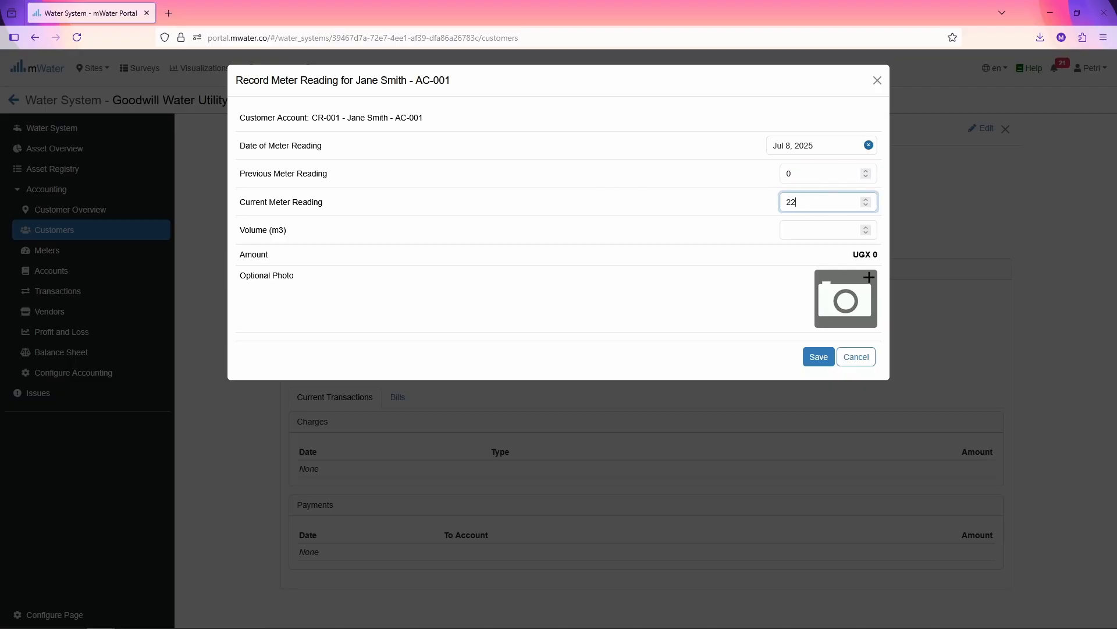
left_click(634, 223)
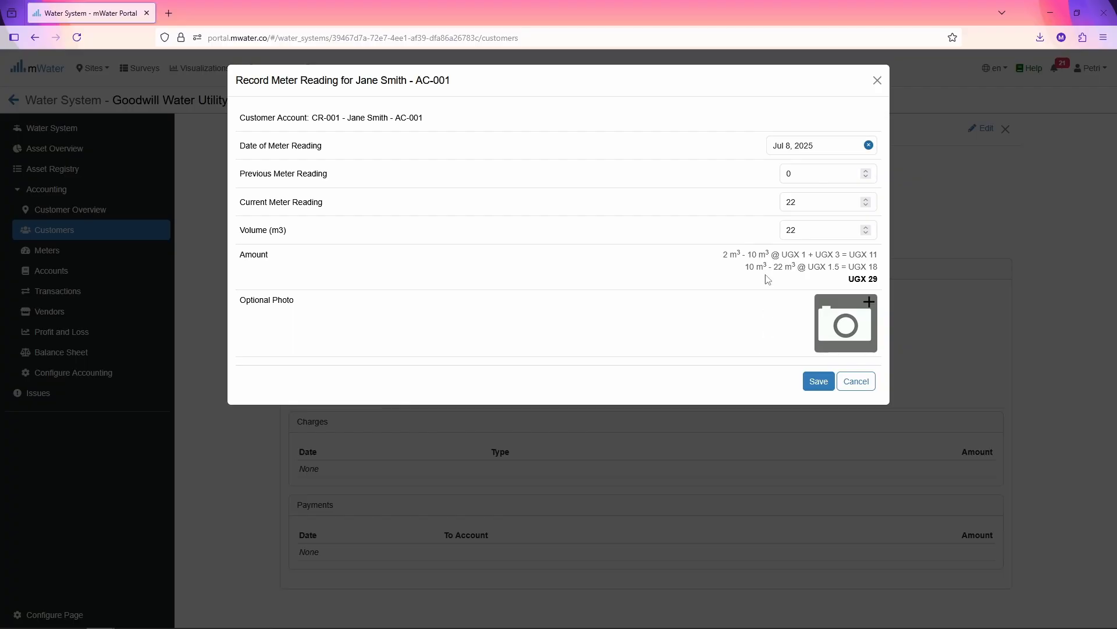
left_click(820, 381)
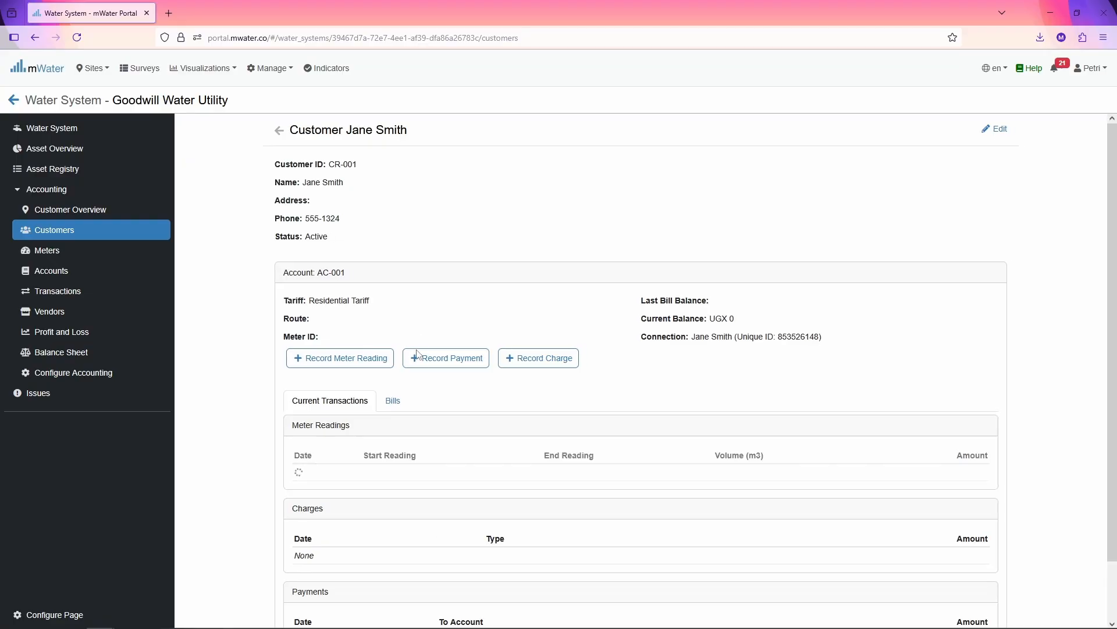
Record a UGX 29 payment made to Bank Accounts for this customer, with a note.
scroll(340, 349, "down", 1)
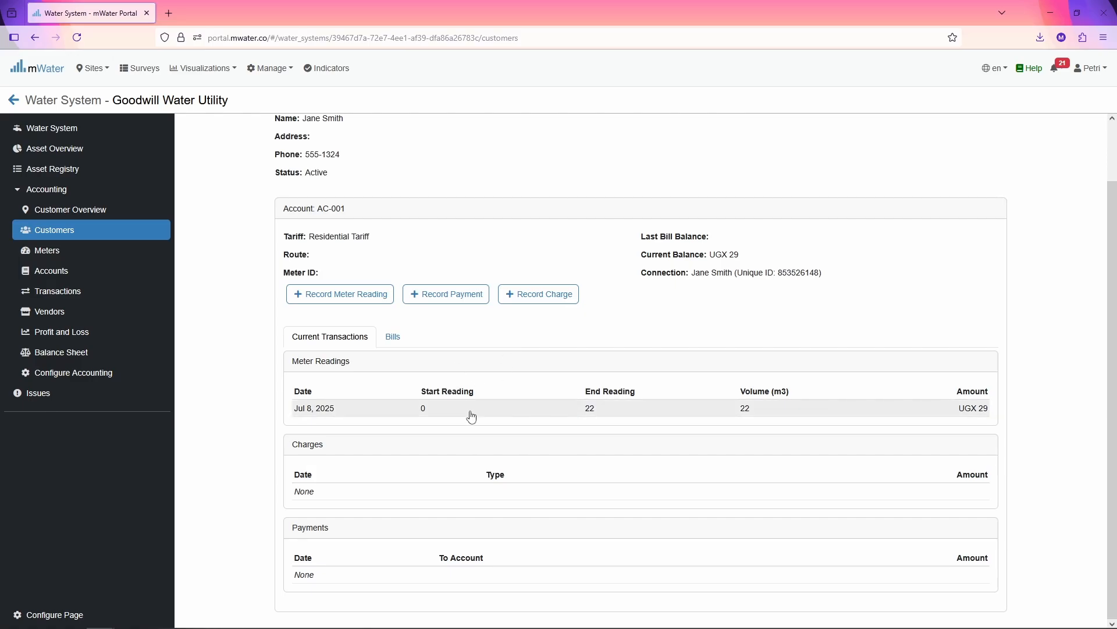
left_click(449, 297)
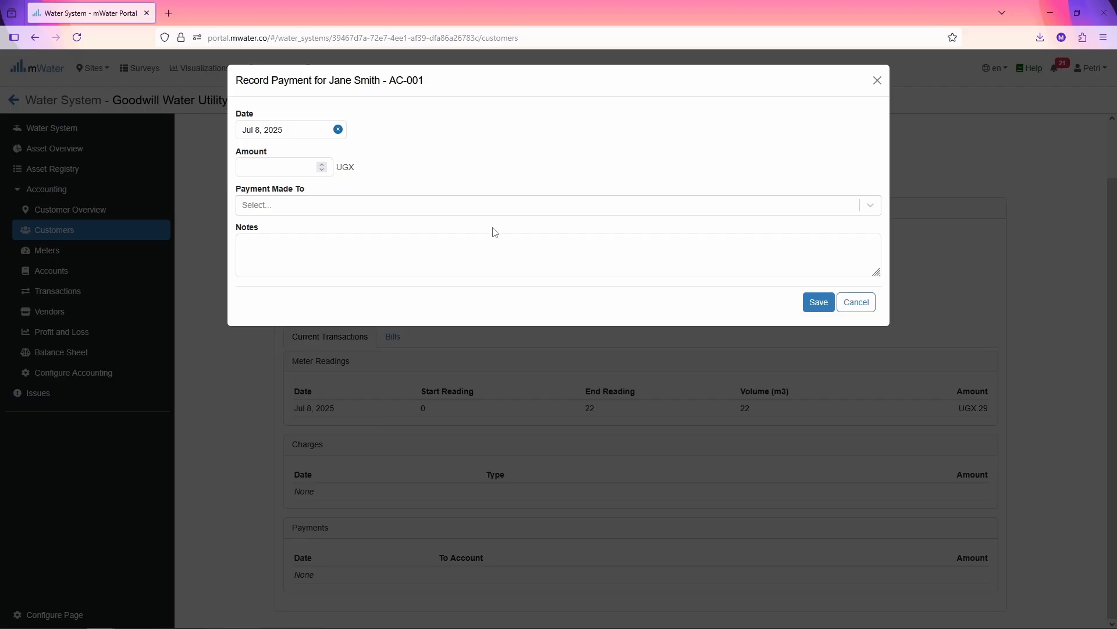
left_click(288, 163)
left_click(287, 208)
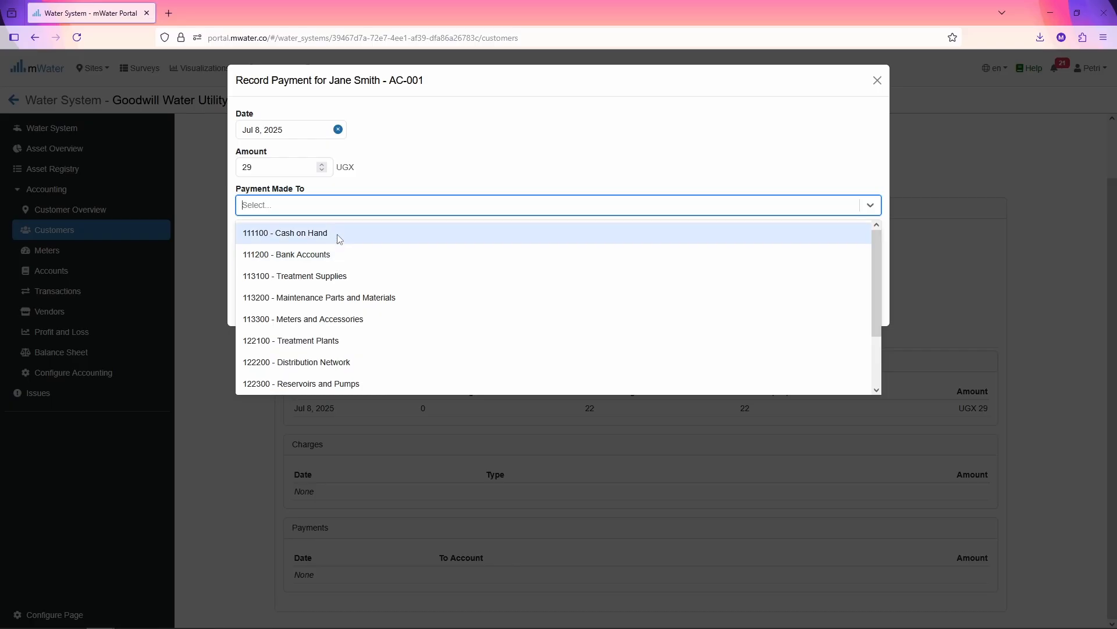
scroll(345, 293, "down", 1)
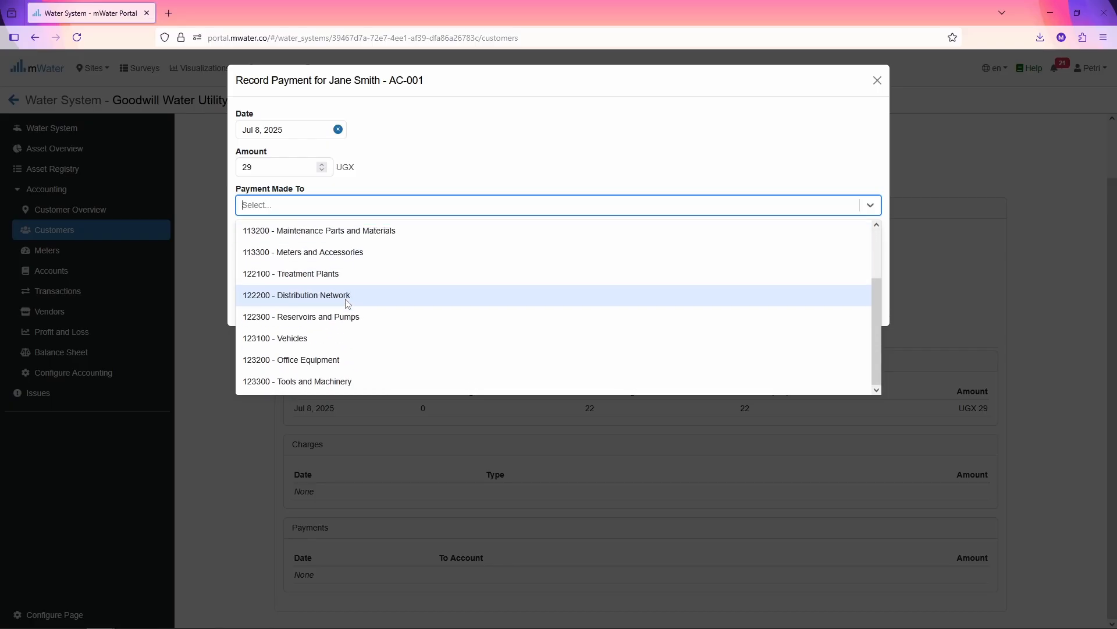
scroll(345, 294, "up", 1)
left_click(347, 264)
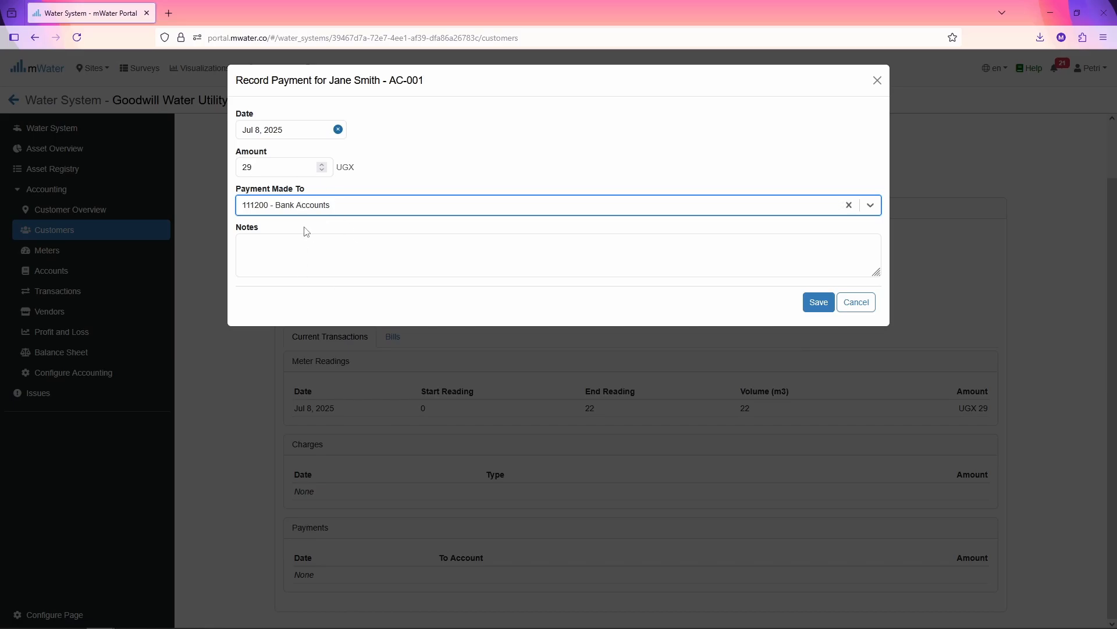
left_click(733, 264)
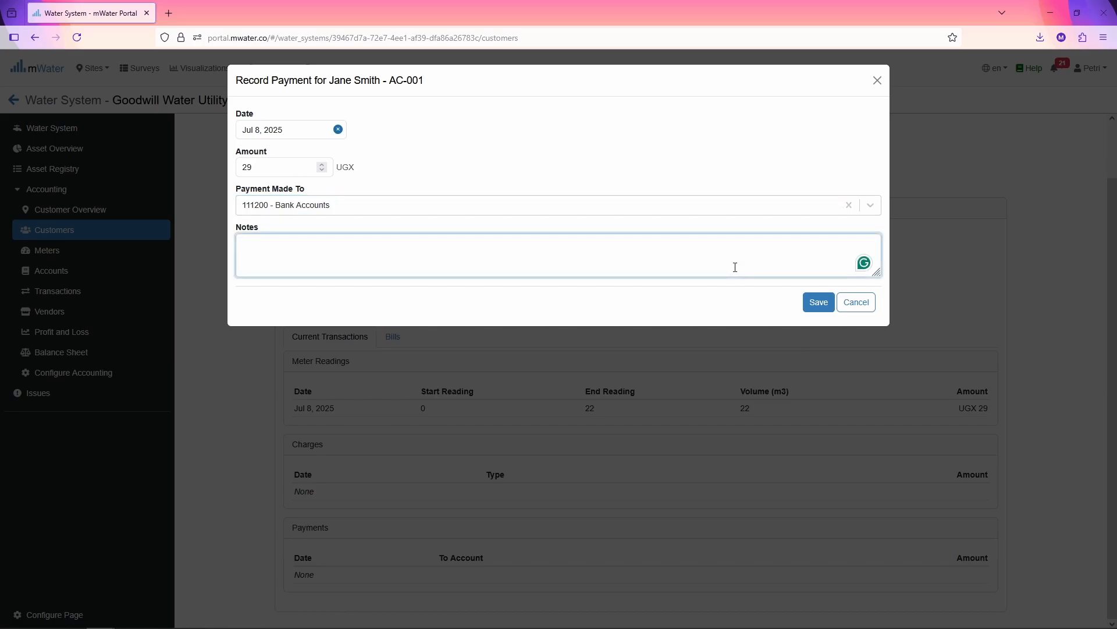
type("Bi")
left_click(815, 308)
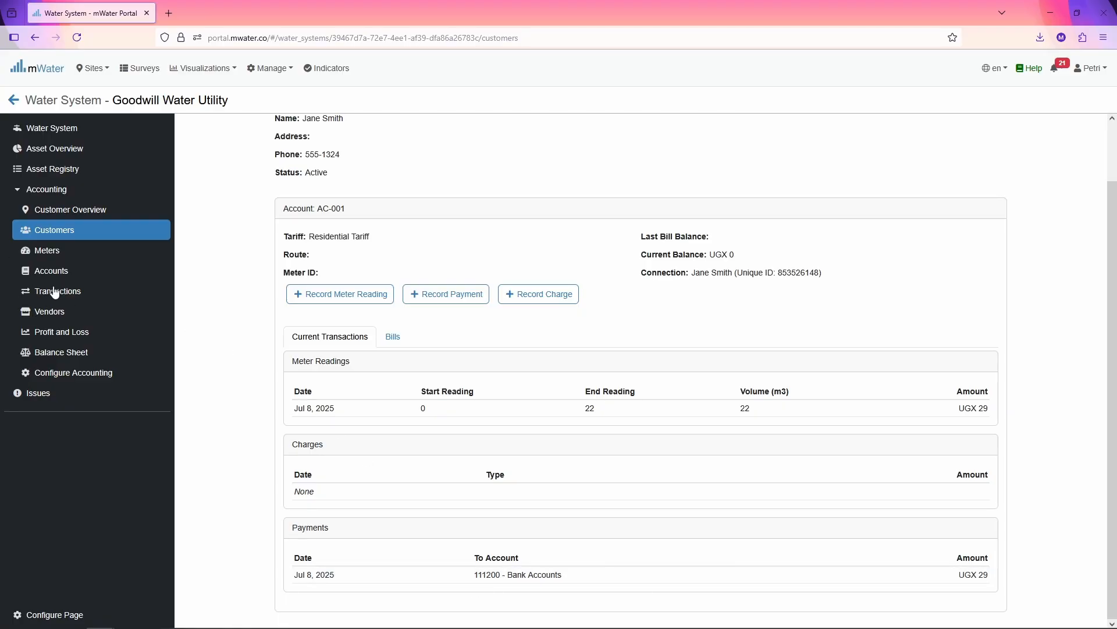
Record a UGX 80 Connection Fees charge on the customer's account with the note "Connection fee".
left_click(545, 298)
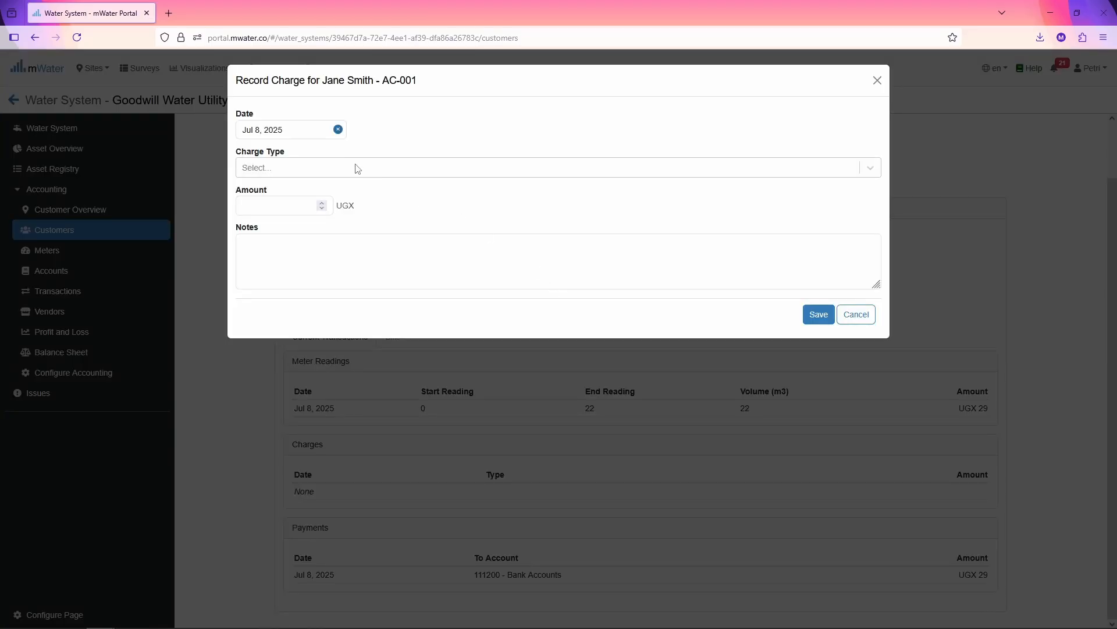
left_click(336, 169)
scroll(333, 293, "down", 2)
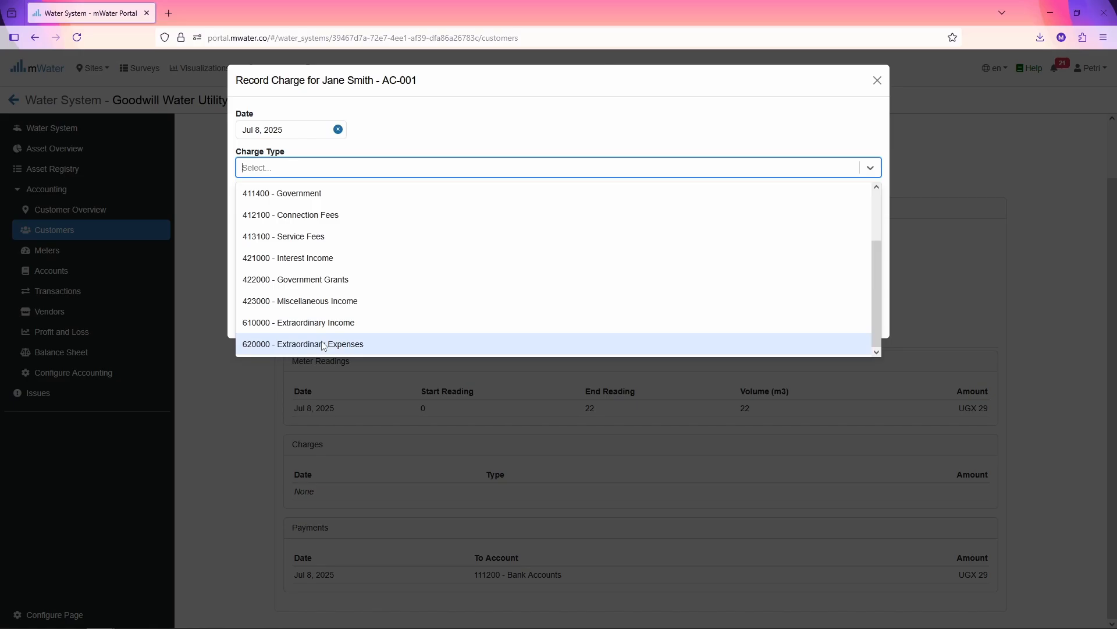
scroll(324, 345, "up", 2)
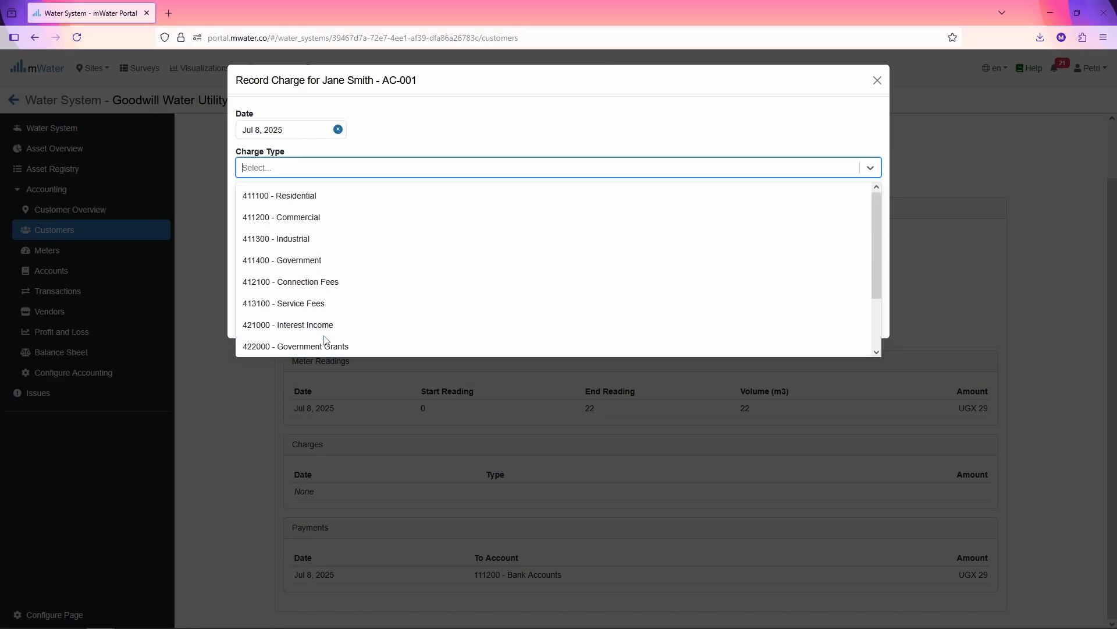
left_click(328, 286)
left_click(294, 203)
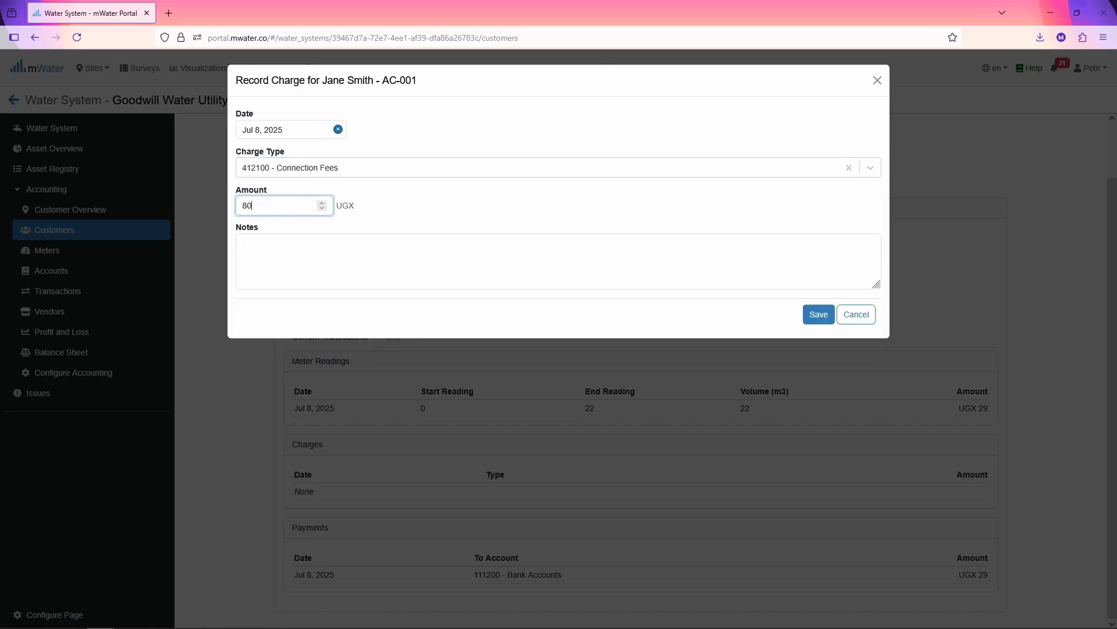
left_click(305, 254)
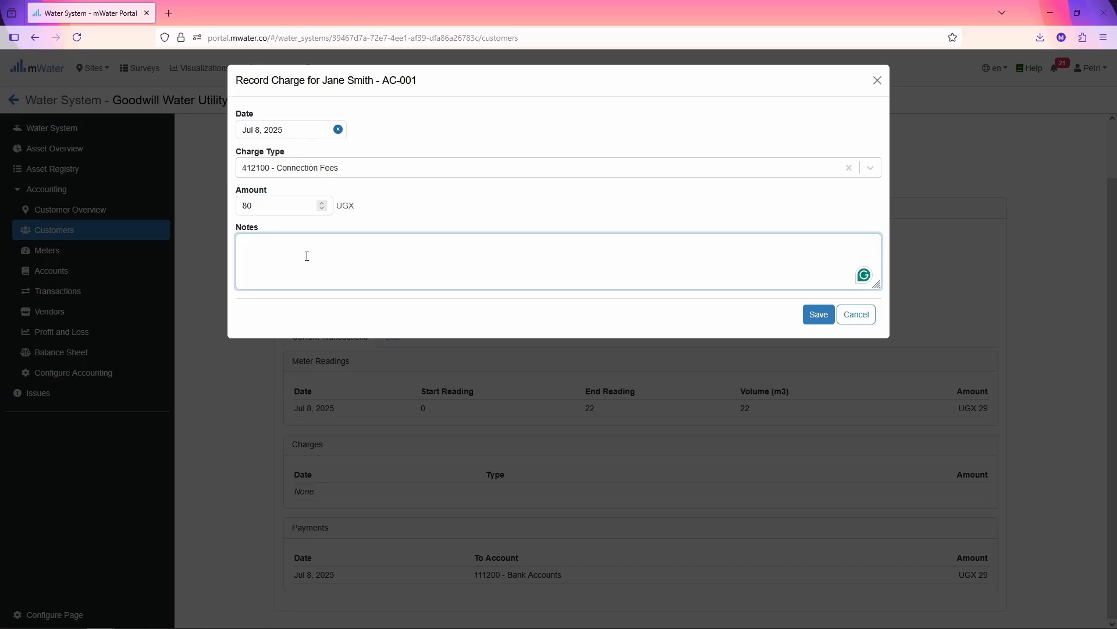
type("Connection fee")
left_click(819, 316)
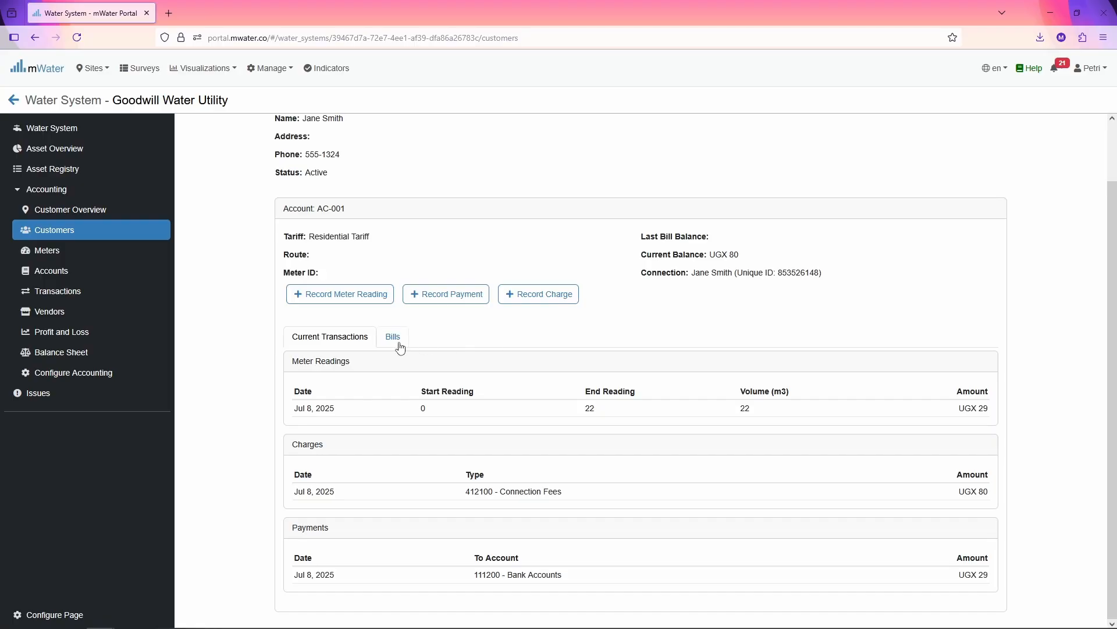
View the customer's bills and open the accounting configuration to check the billing day.
scroll(401, 365, "up", 2)
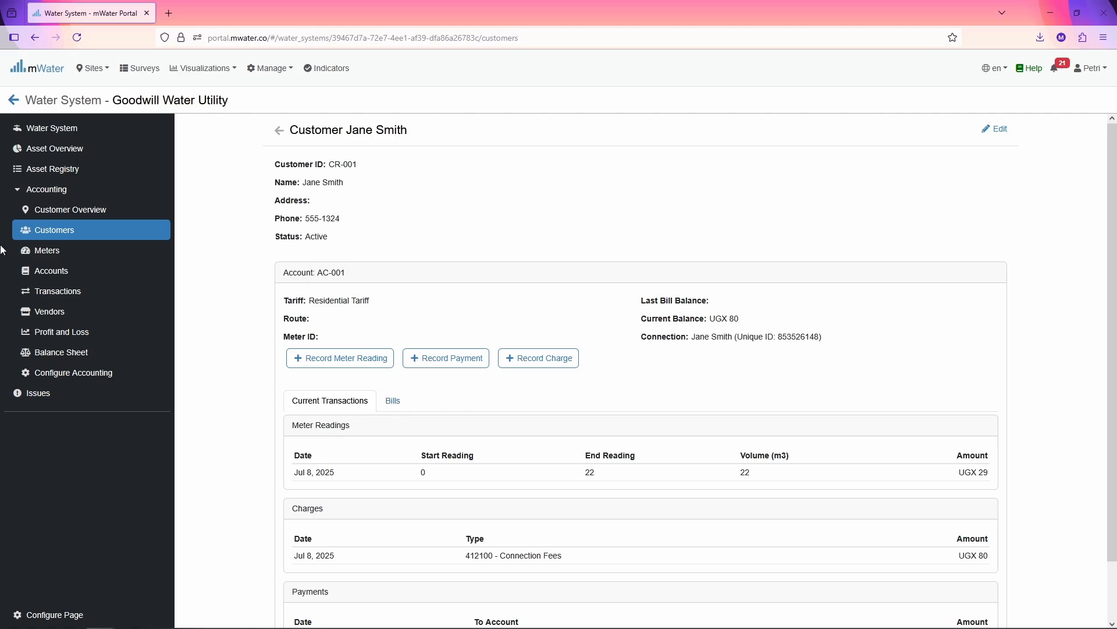
left_click(393, 407)
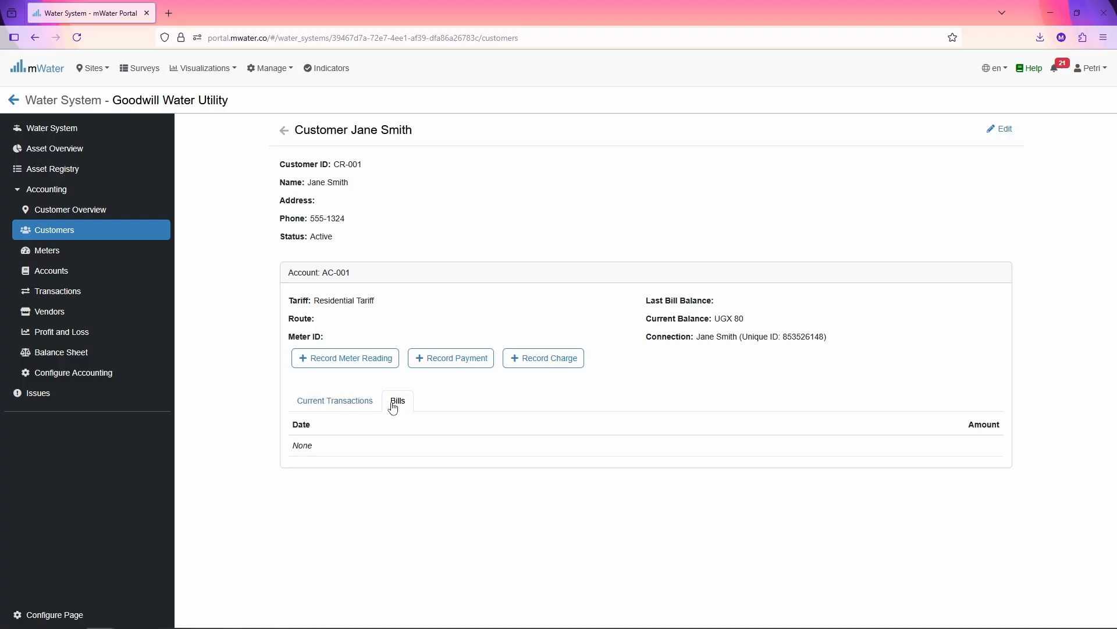
left_click(88, 375)
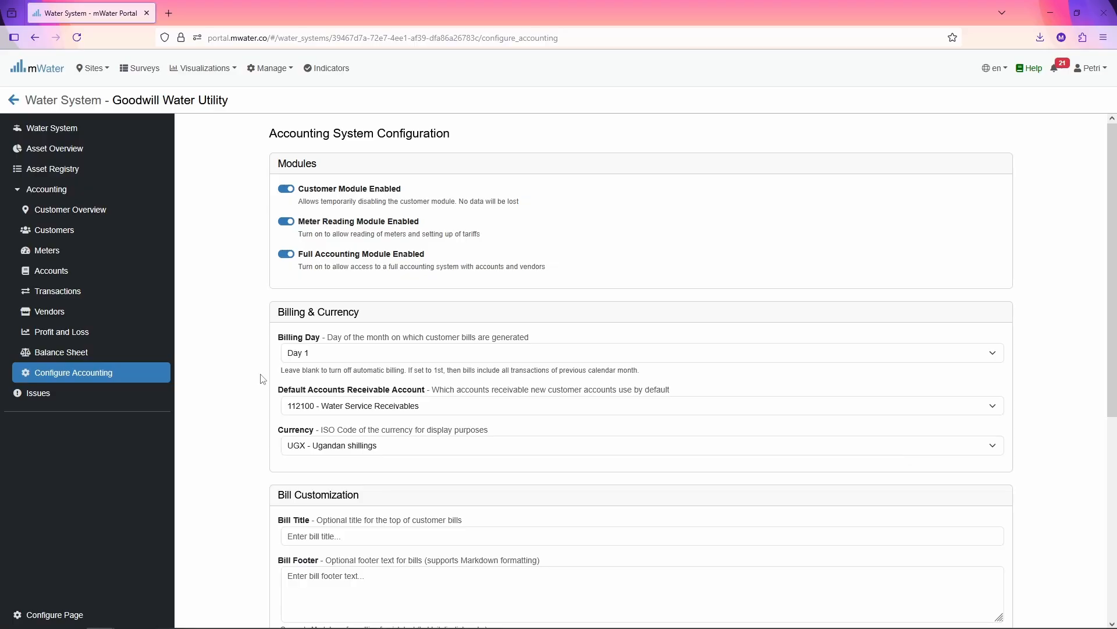
Open the customer overview for Goodwill Water Utility and view its customer map.
left_click(88, 217)
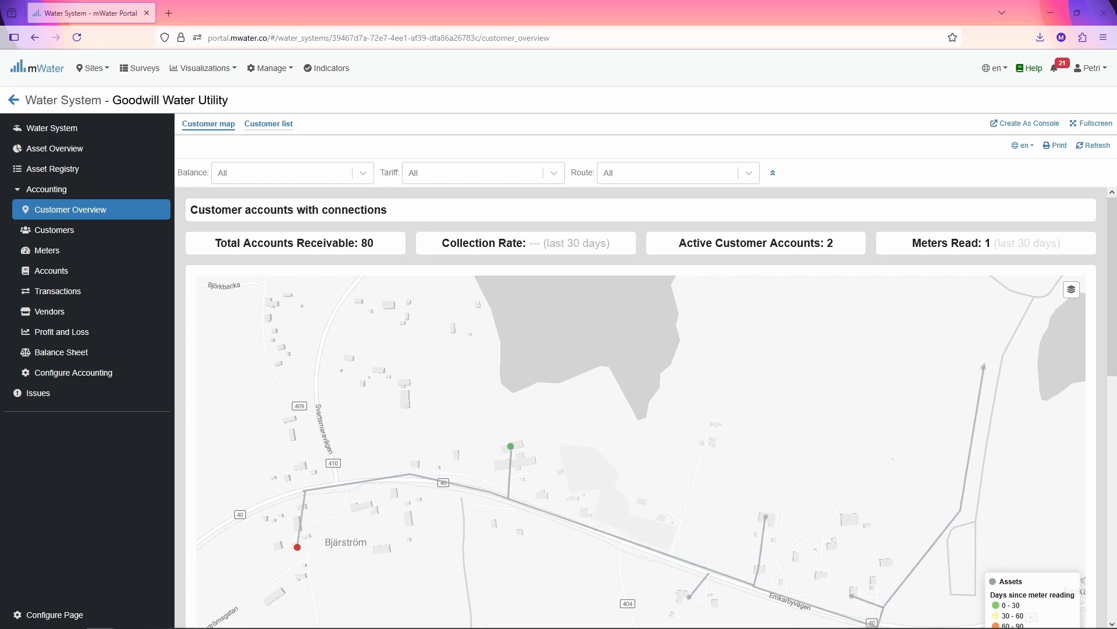
scroll(946, 291, "down", 2)
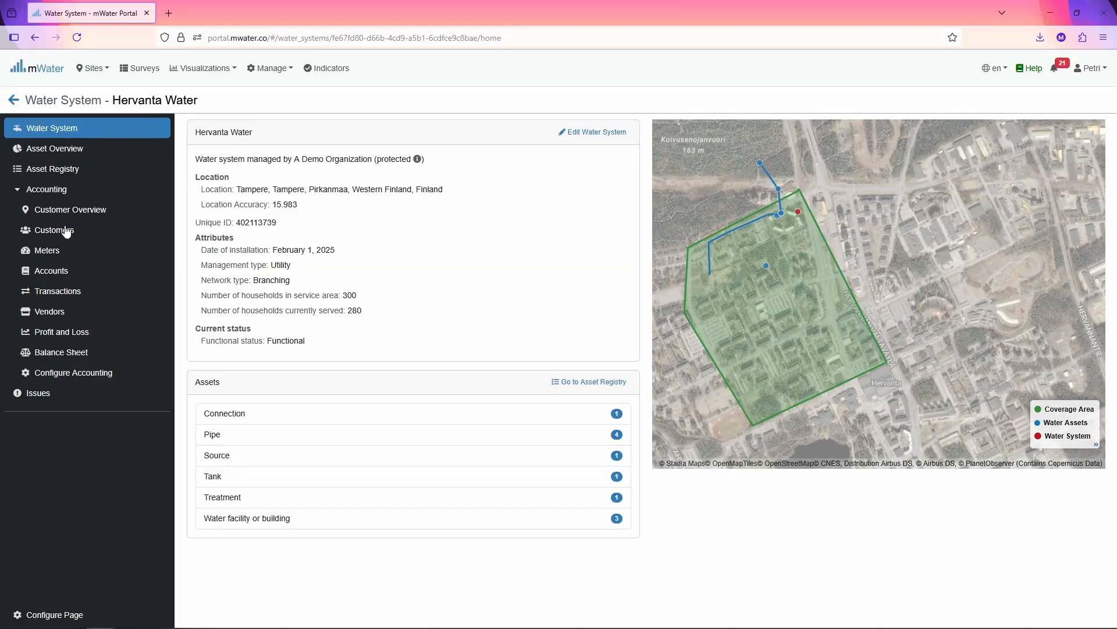
Open the third listed customer bill dated Jun 24, 2025 in the Hervanta Water system.
left_click(66, 232)
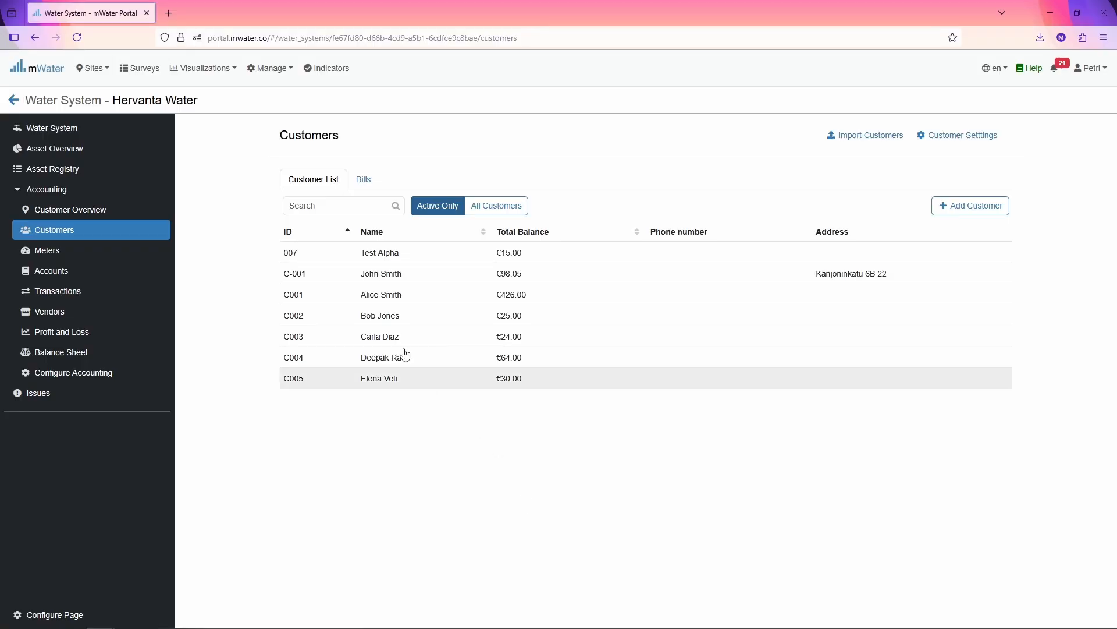
left_click(363, 180)
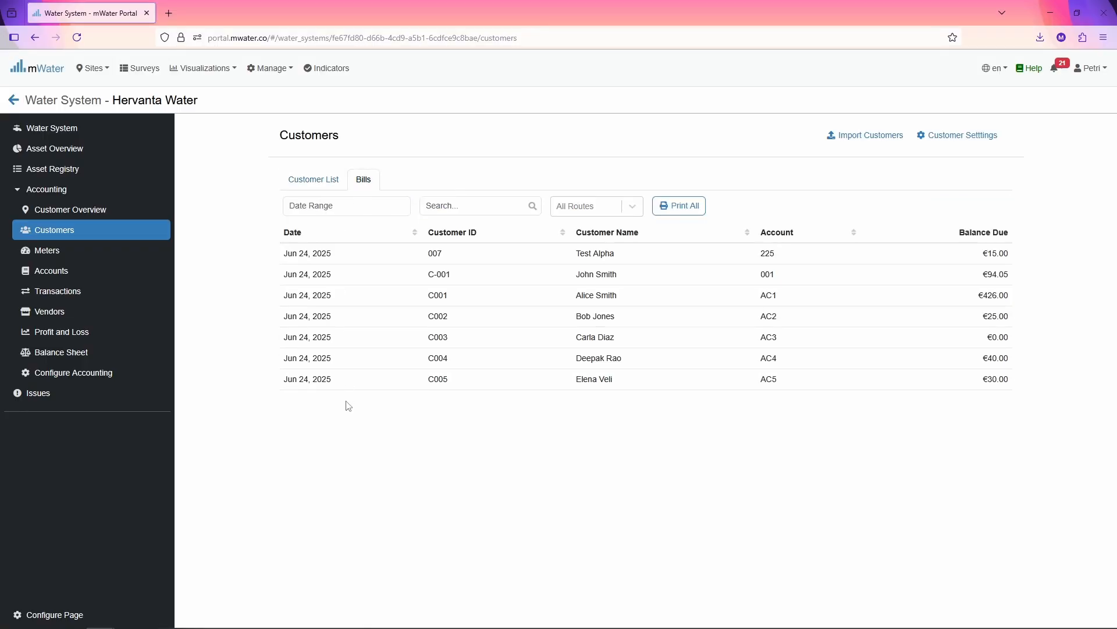
left_click(375, 300)
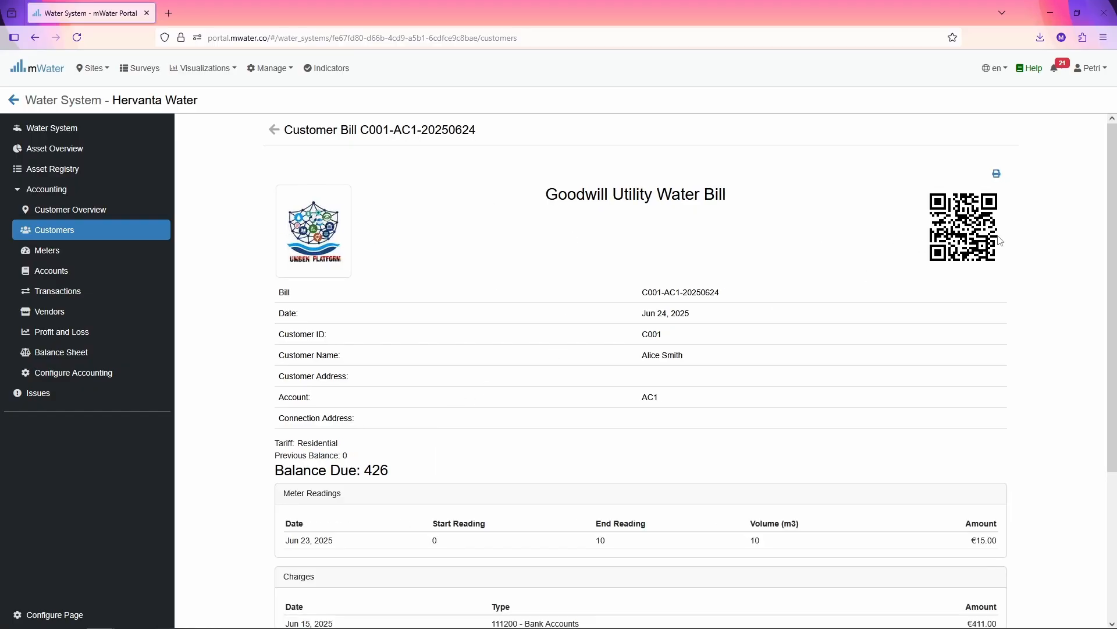
Preview the printout of this customer bill through its last page and close the preview without printing.
left_click(998, 174)
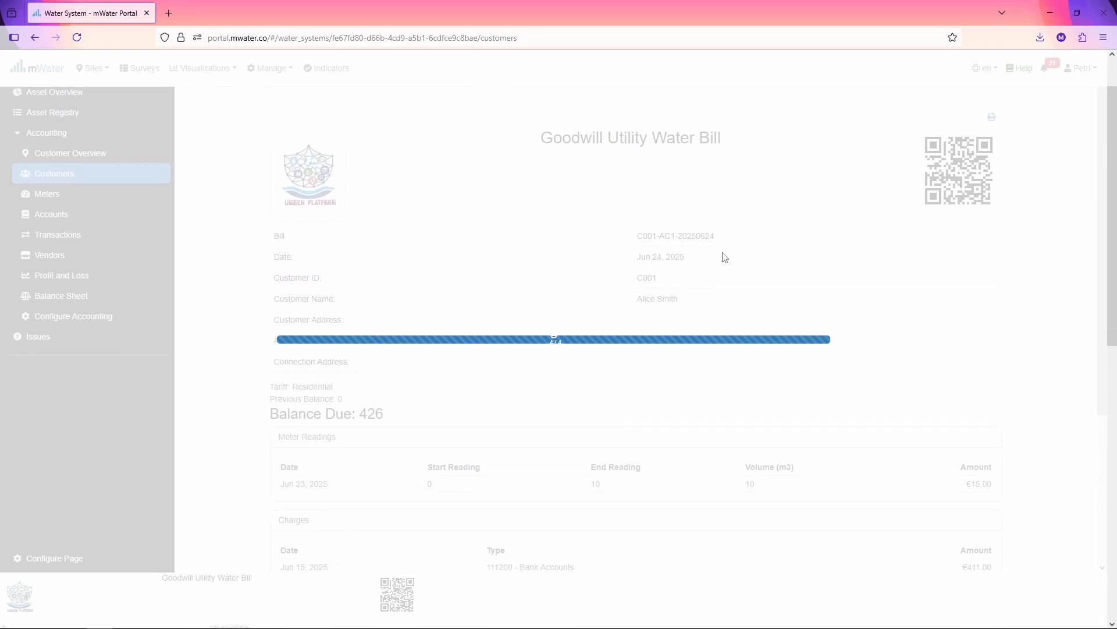
scroll(400, 182, "down", 10)
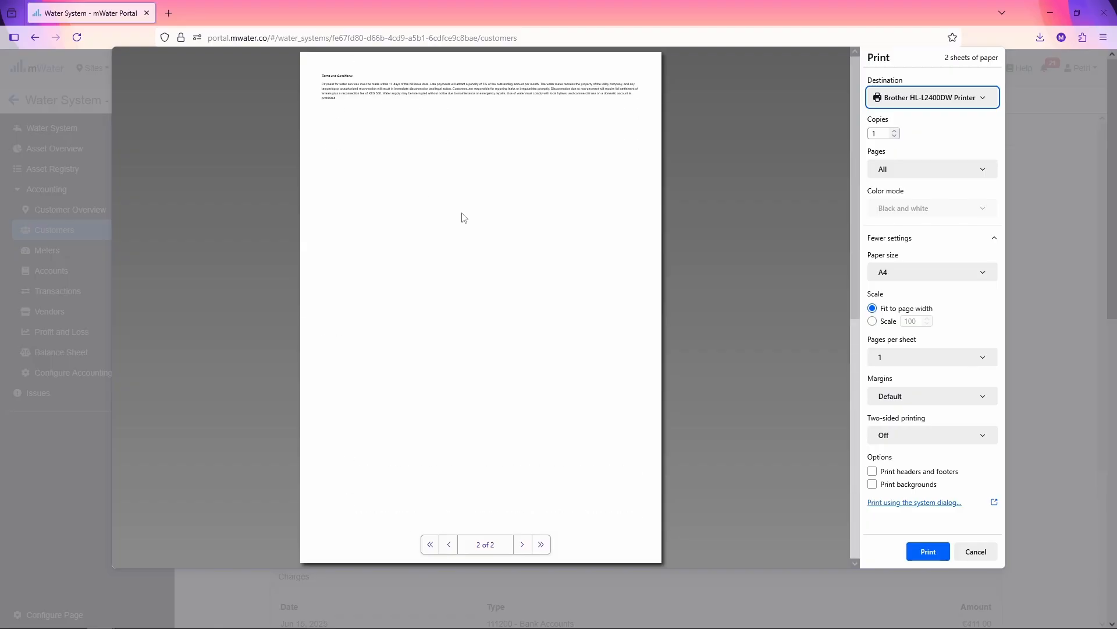
left_click(985, 558)
Examine the bill's previous balance, balance due, meter readings, charges, payments, and terms and conditions.
scroll(467, 249, "down", 4)
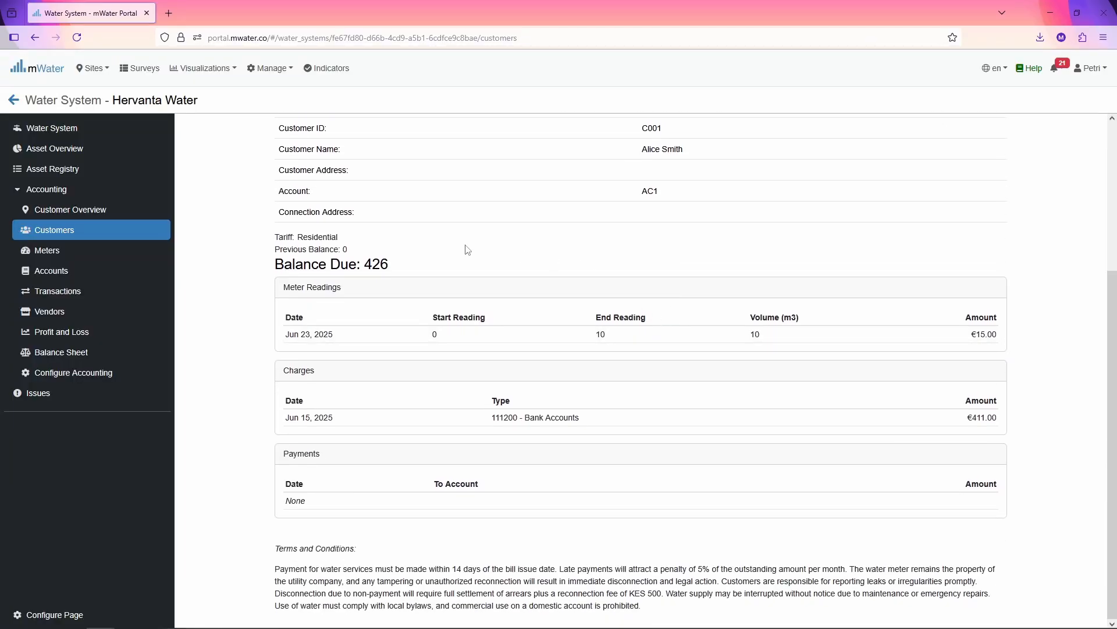
scroll(431, 244, "up", 1)
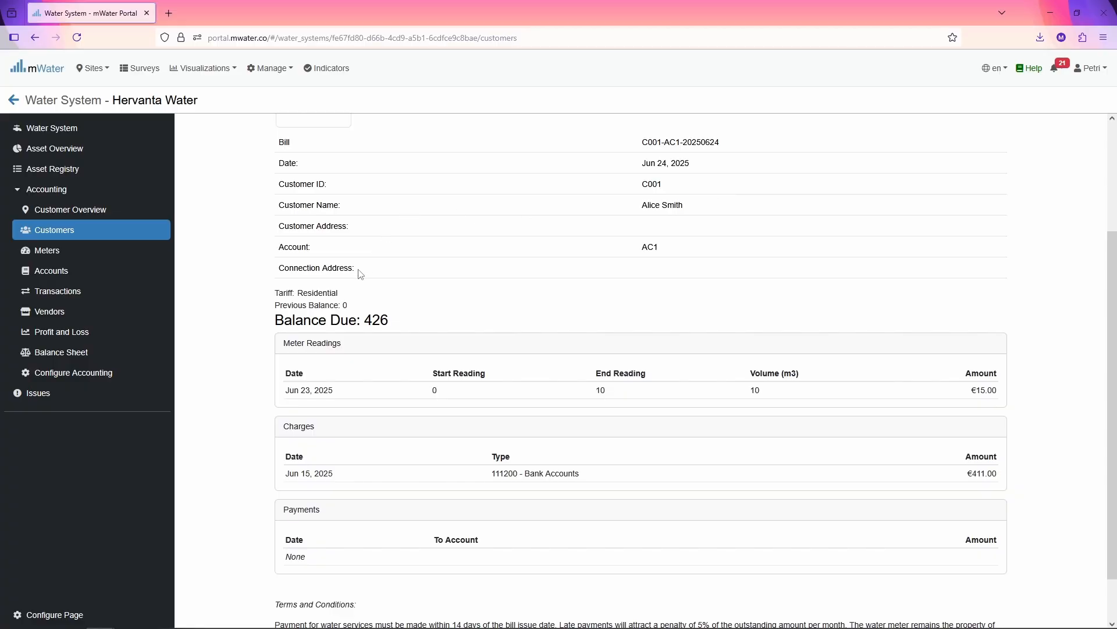
triple_click(334, 315)
triple_click(332, 304)
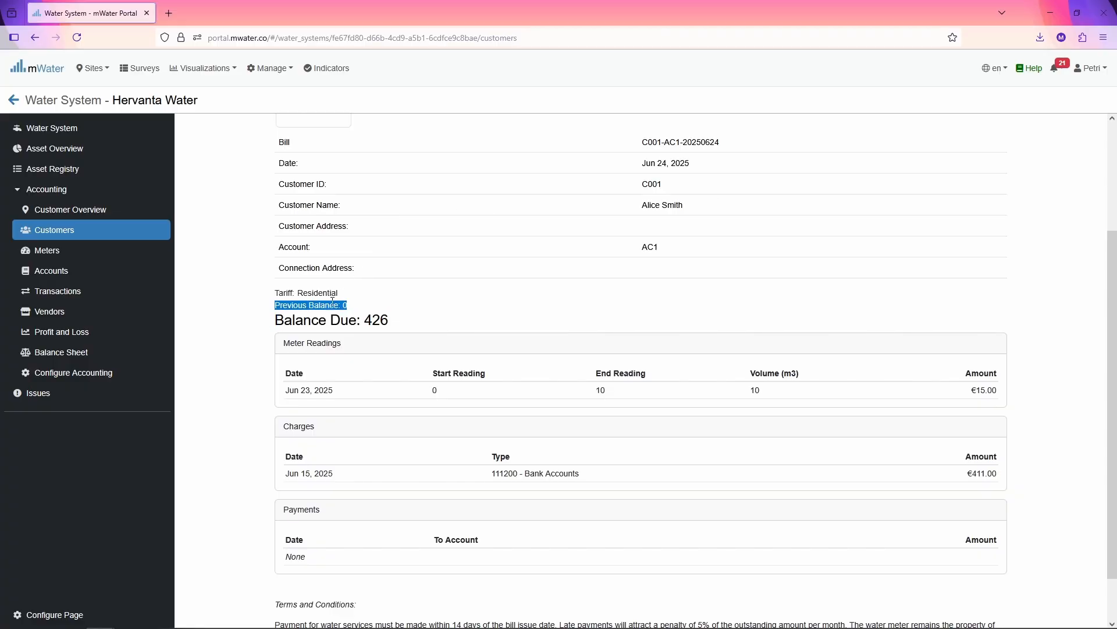
triple_click(331, 317)
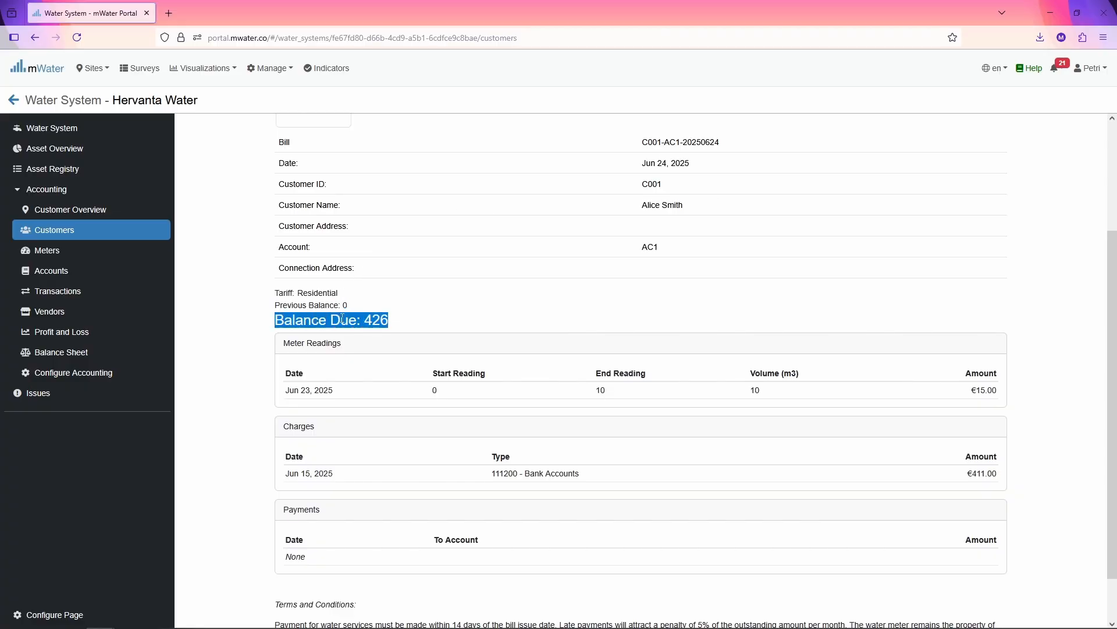
scroll(457, 355, "down", 1)
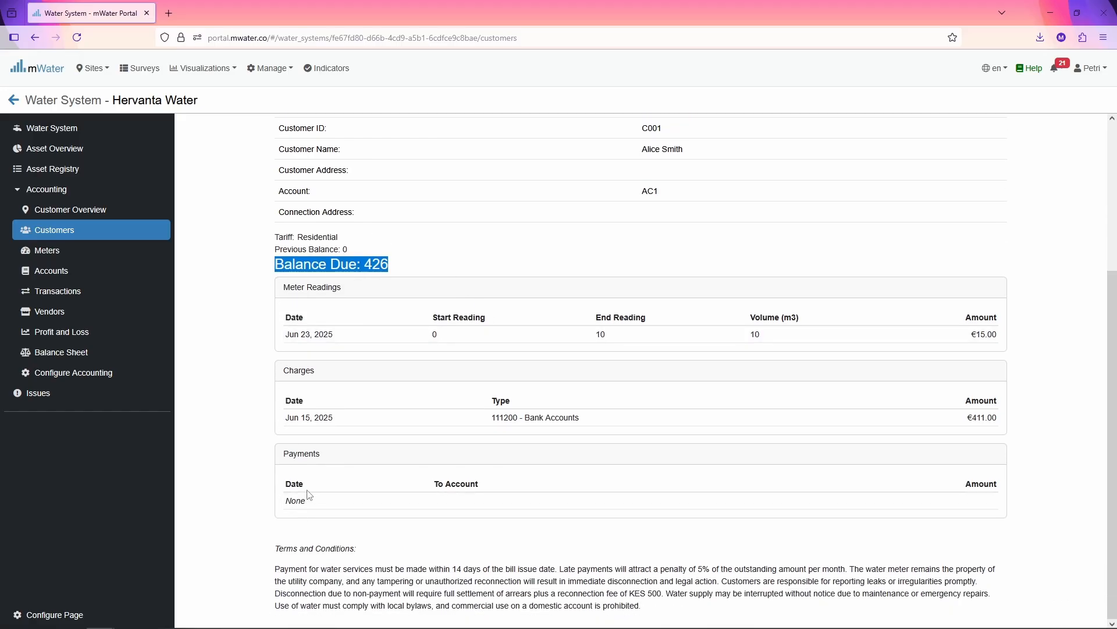
triple_click(323, 566)
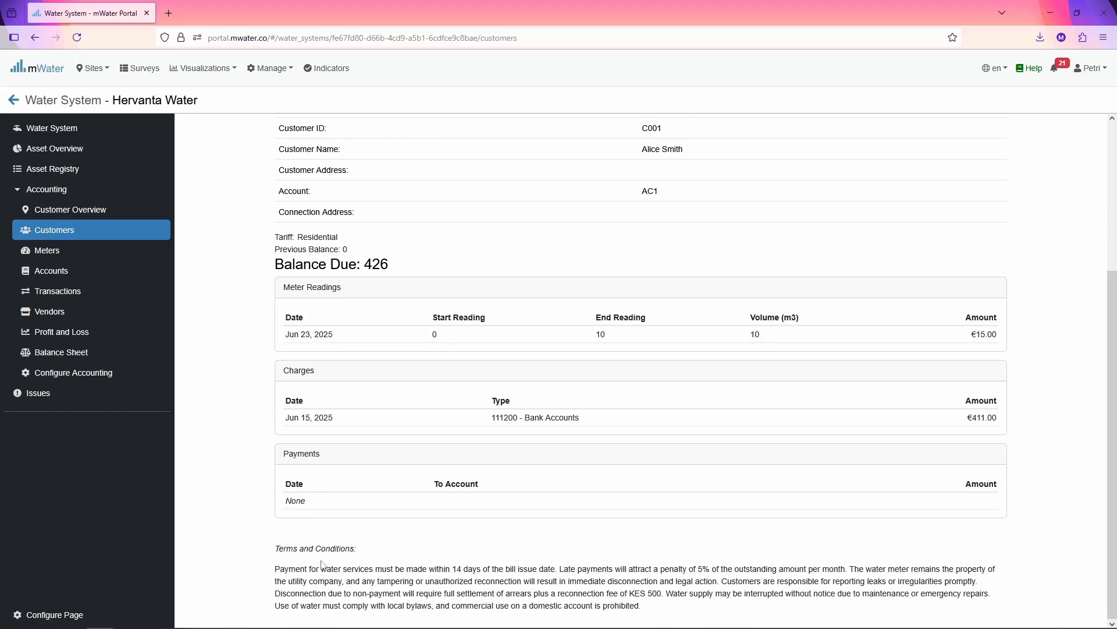
left_click(289, 534)
scroll(295, 546, "up", 4)
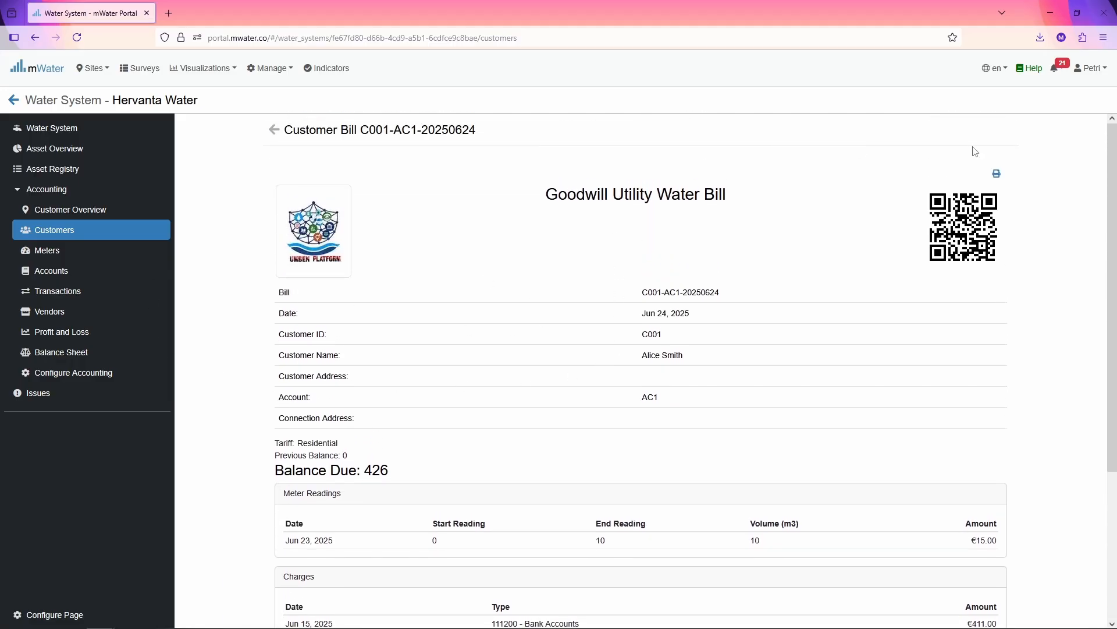
scroll(976, 151, "down", 3)
scroll(279, 158, "up", 3)
Return to the bills list and open the sixth listed bill to review its charges and payments.
left_click(274, 129)
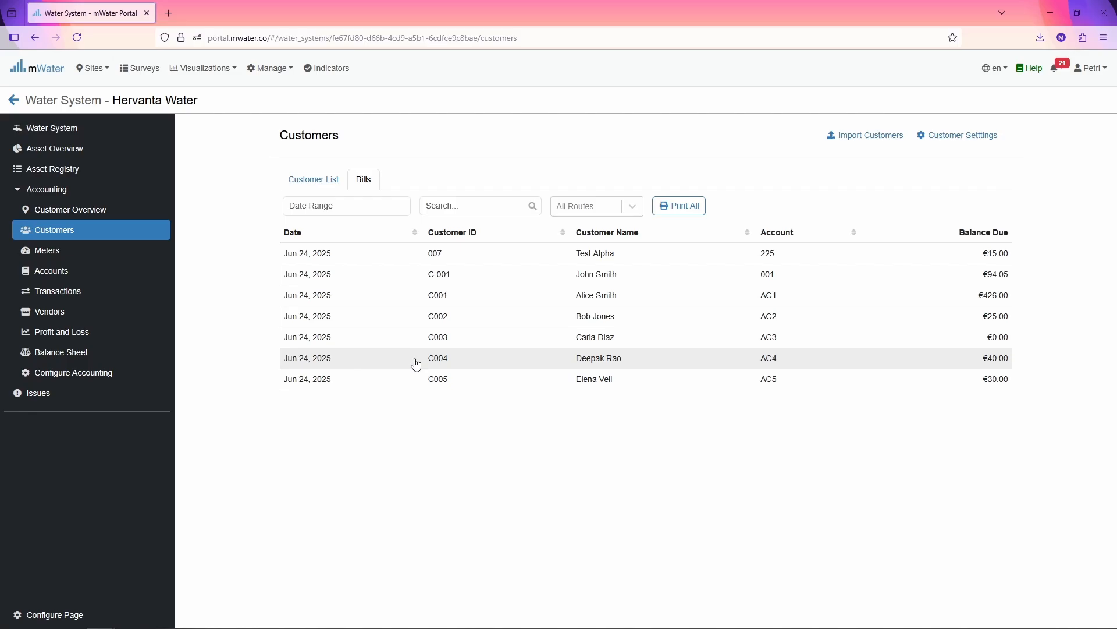
left_click(416, 364)
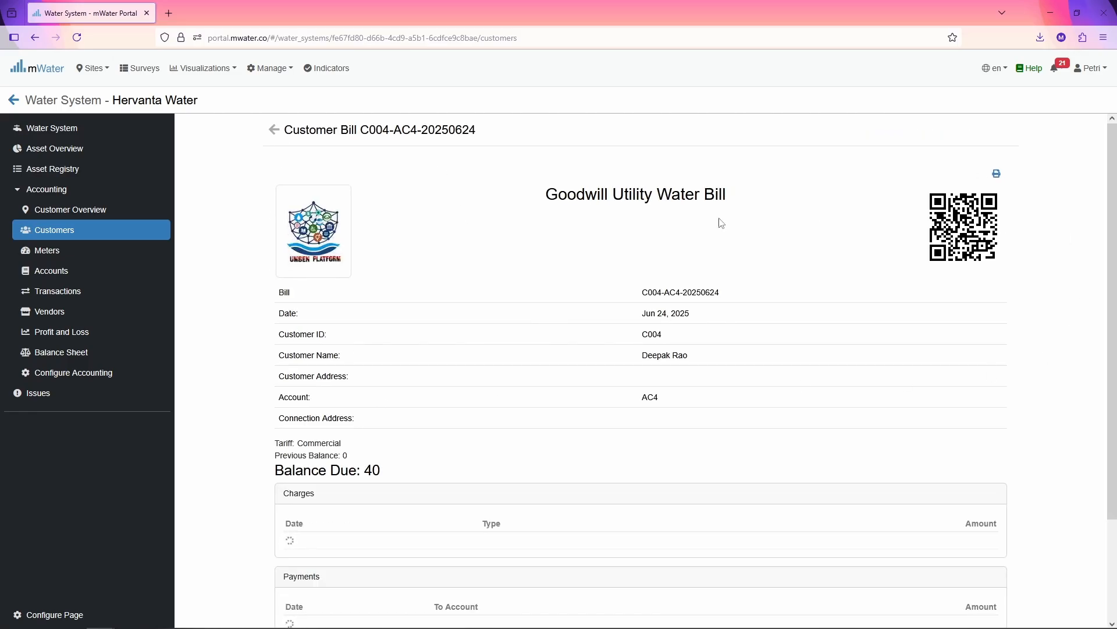
scroll(570, 279, "down", 3)
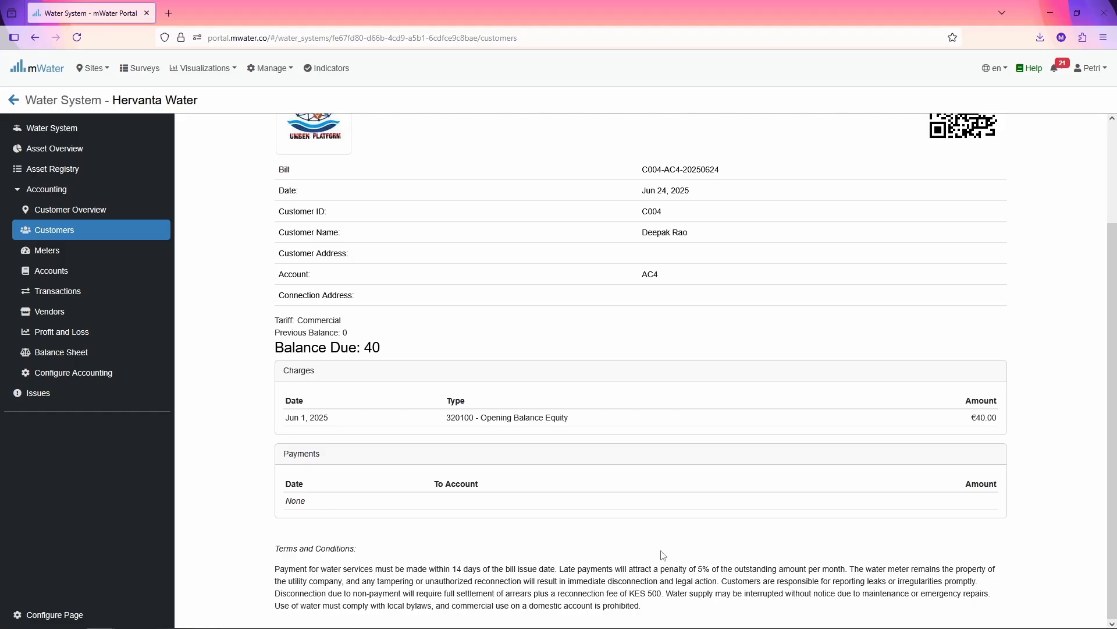
scroll(548, 448, "up", 2)
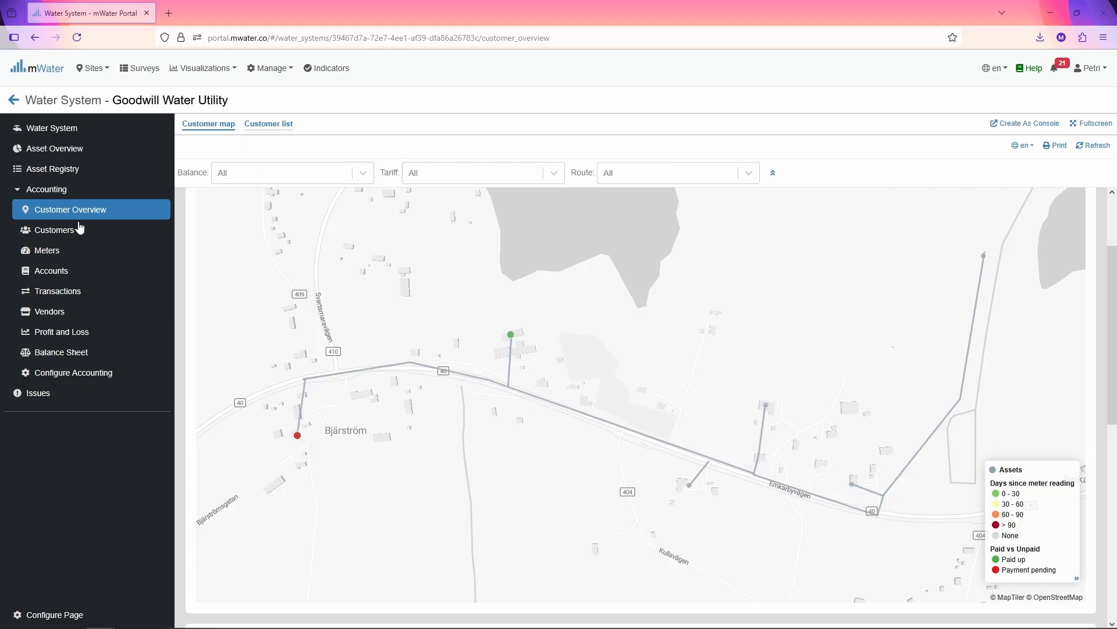
Examine Goodwill Water Utility's customer overview: accounts receivable, collection rate, meters read, and the map of paid and unpaid connections.
scroll(435, 219, "up", 2)
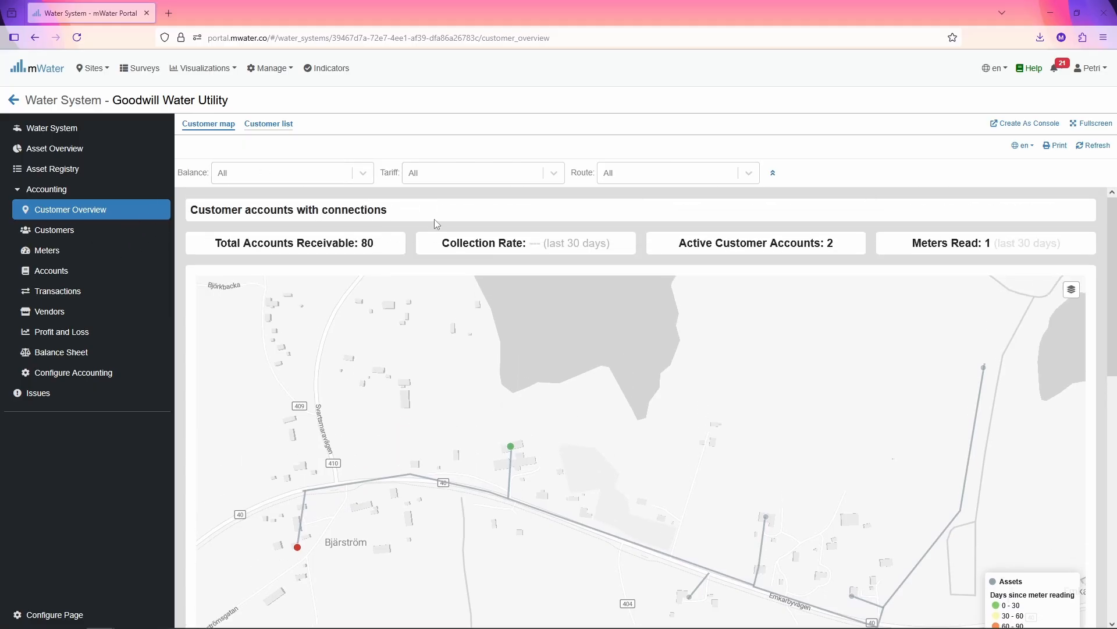
double_click(363, 243)
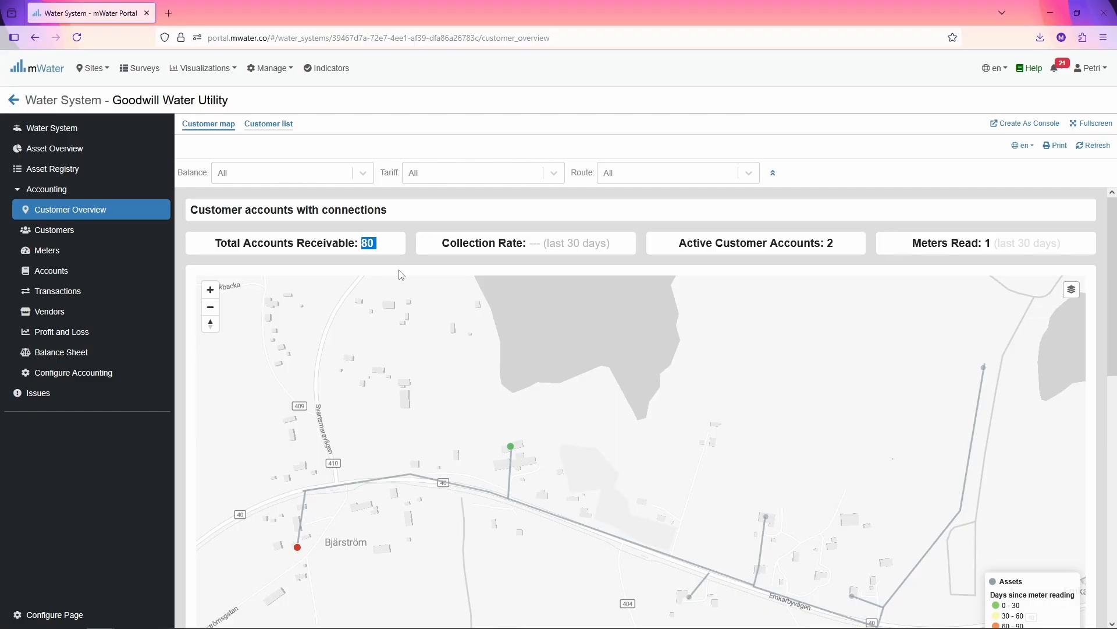
left_click(369, 241)
scroll(906, 239, "down", 2)
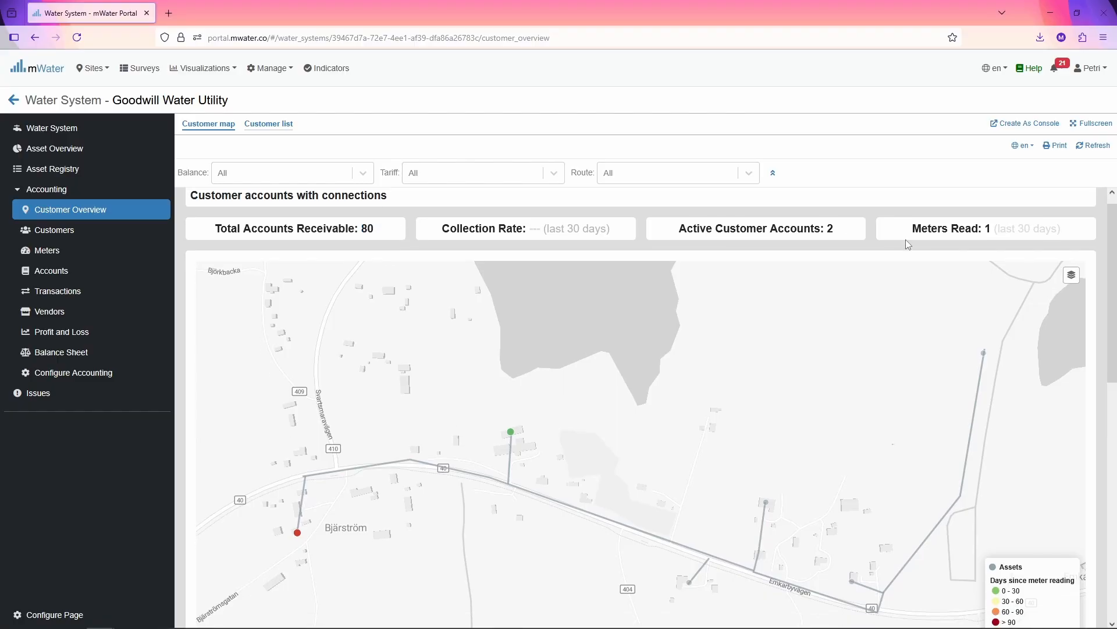
scroll(839, 208, "up", 2)
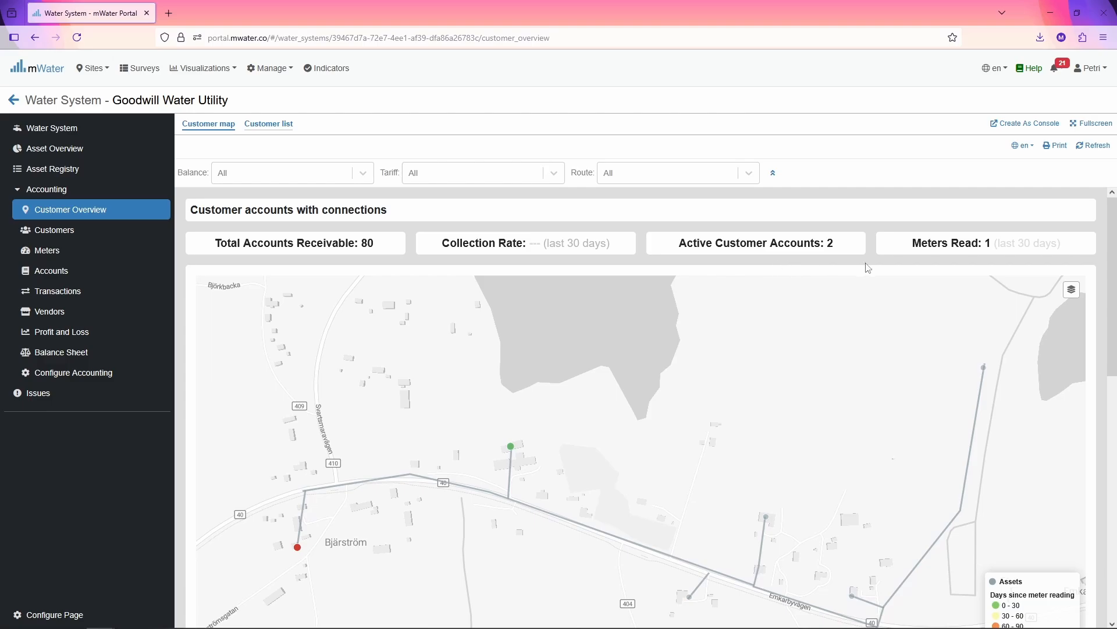
left_click_drag(912, 243, 989, 256)
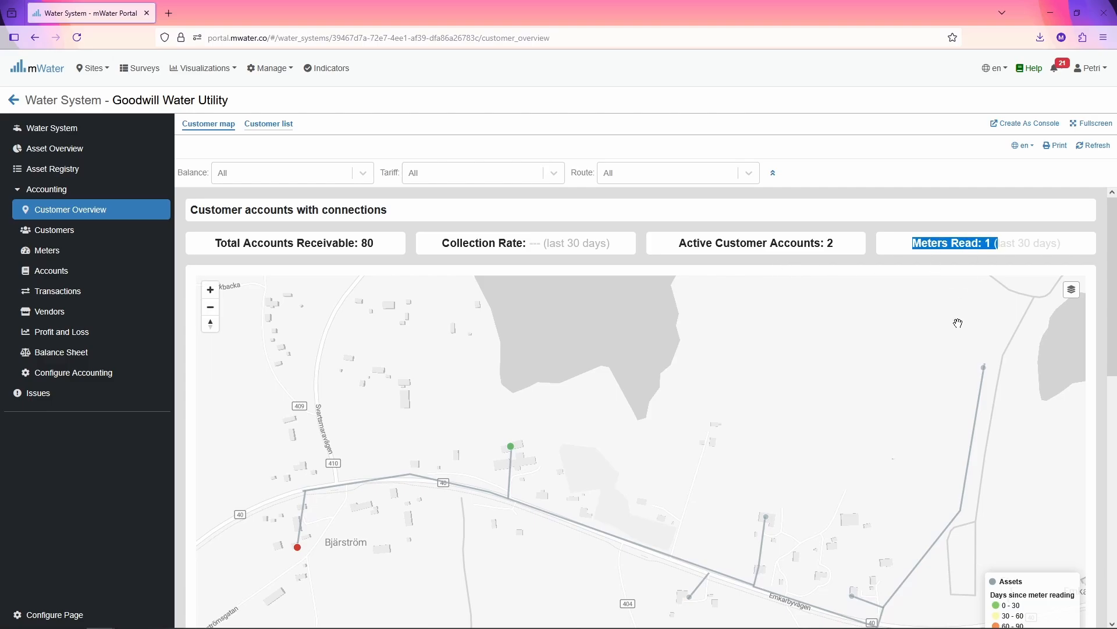
left_click(554, 241)
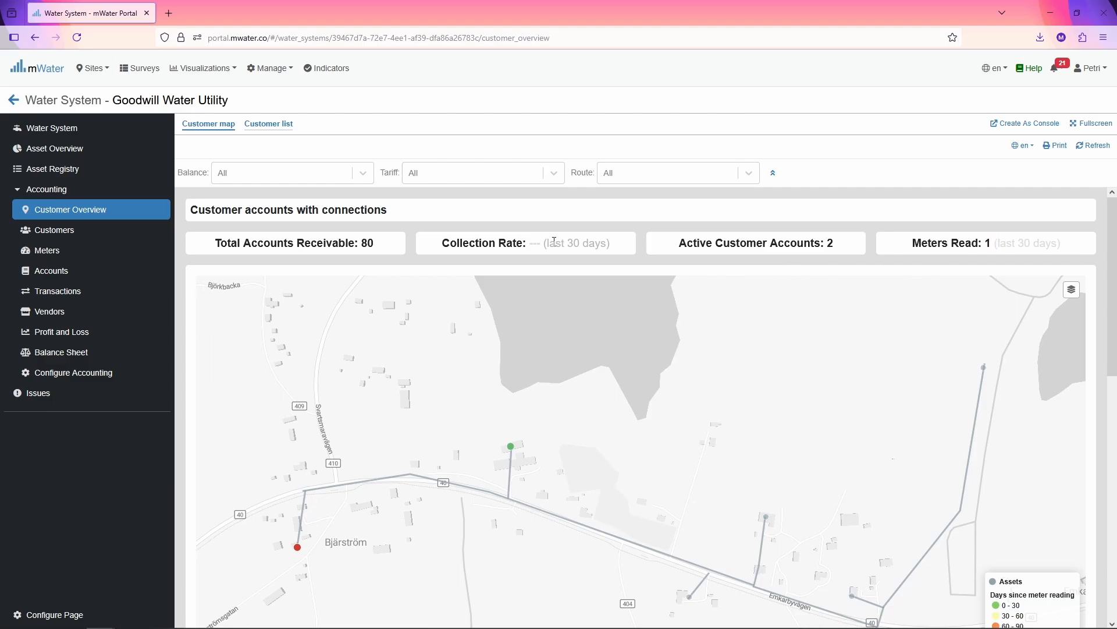
scroll(515, 330, "down", 2)
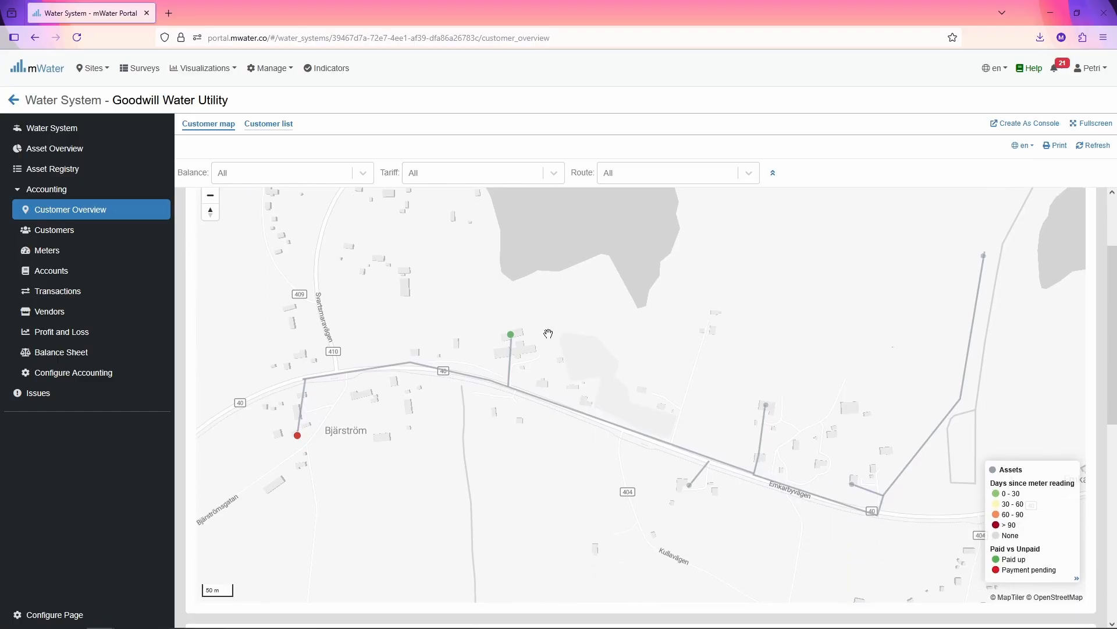
scroll(748, 448, "down", 1)
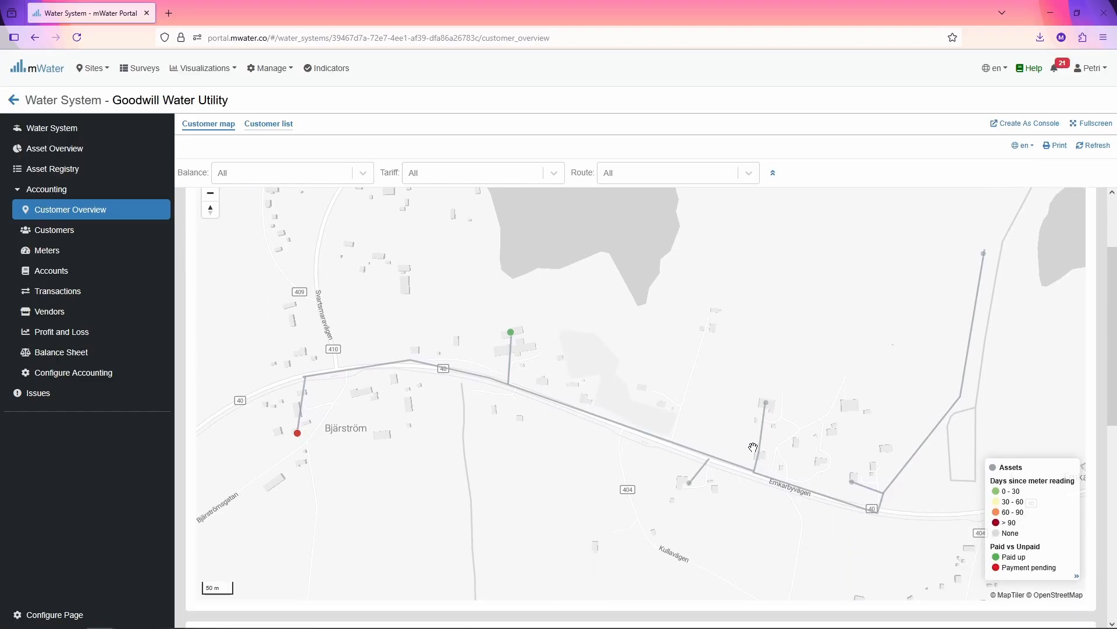
Inspect the customer details of the paid-up and payment-pending connections on the customer map.
scroll(816, 447, "up", 1)
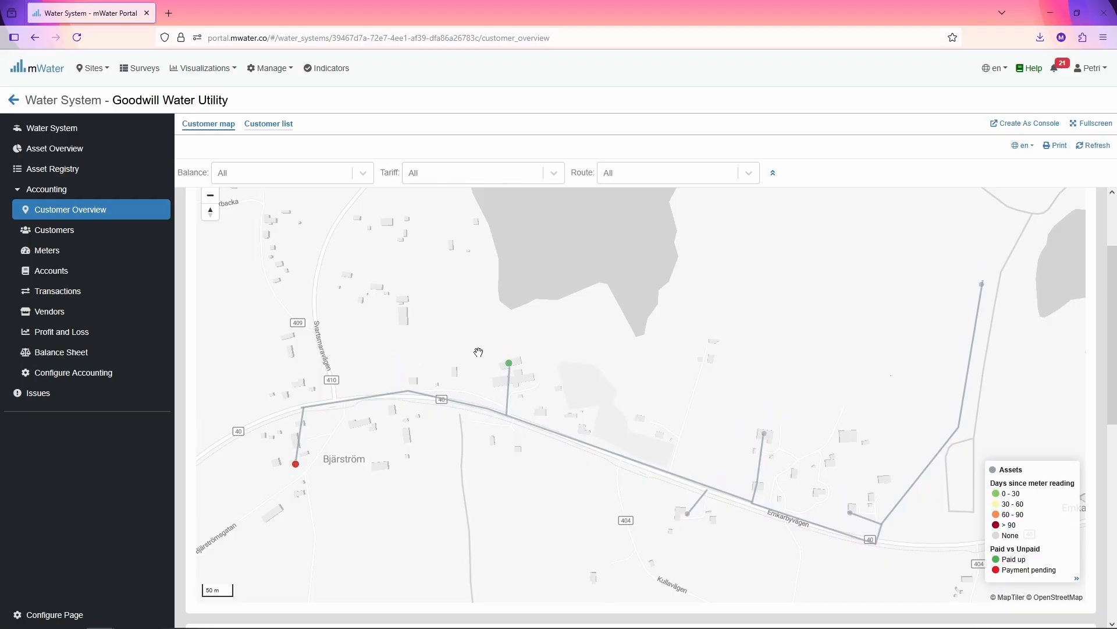
mouse_move(510, 372)
mouse_move(297, 470)
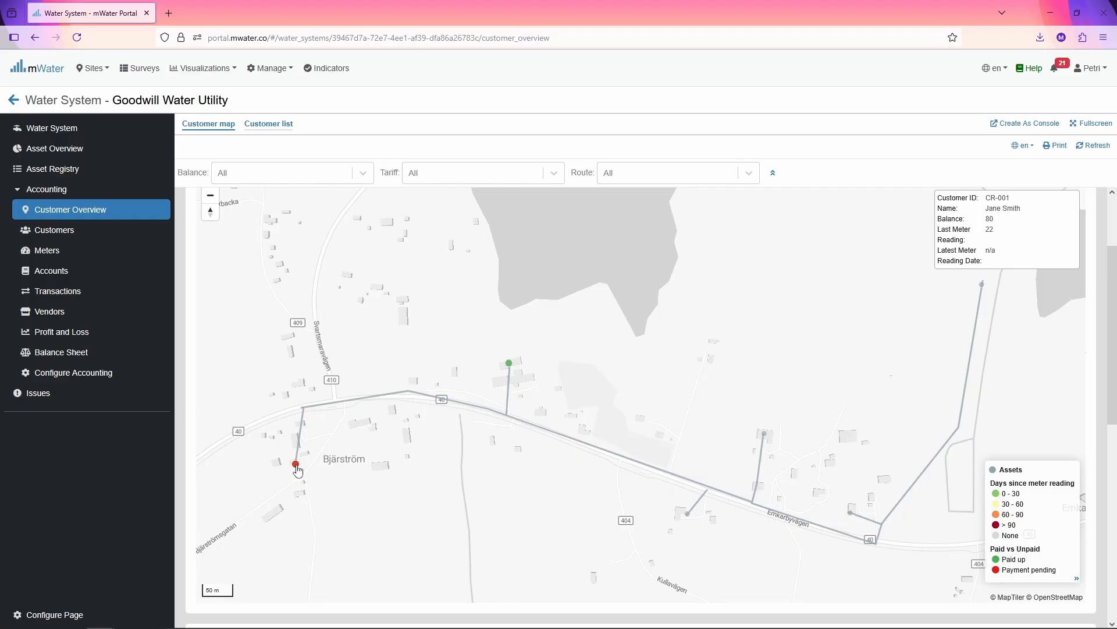
Switch the customer map to days since meter reading and examine the network assets, customer connections and legend.
scroll(1010, 236, "up", 1)
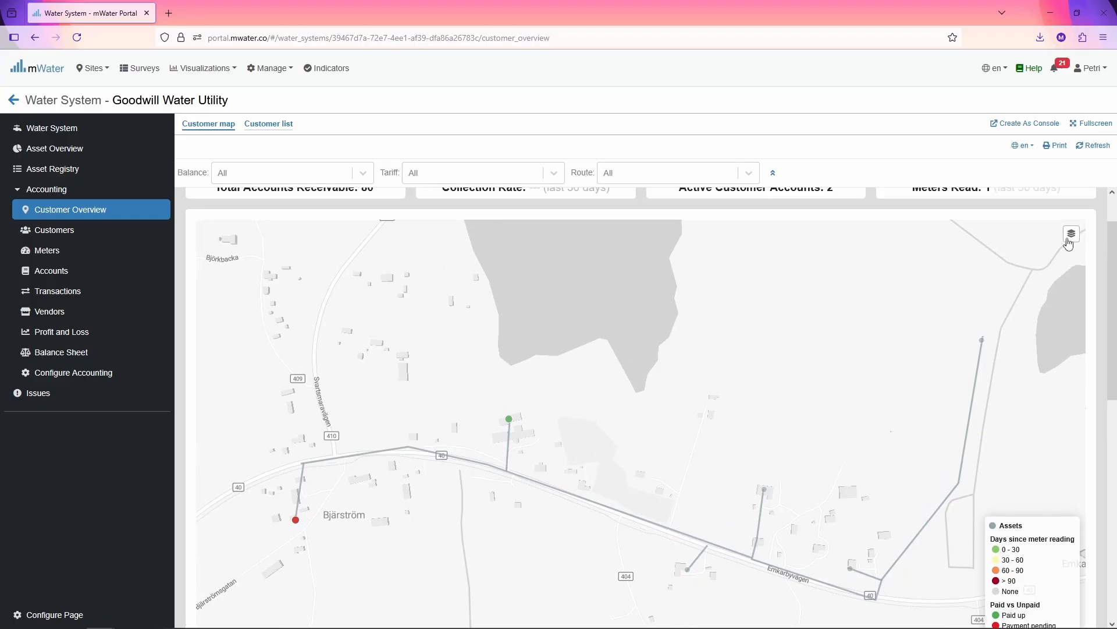
left_click_drag(654, 442, 640, 383)
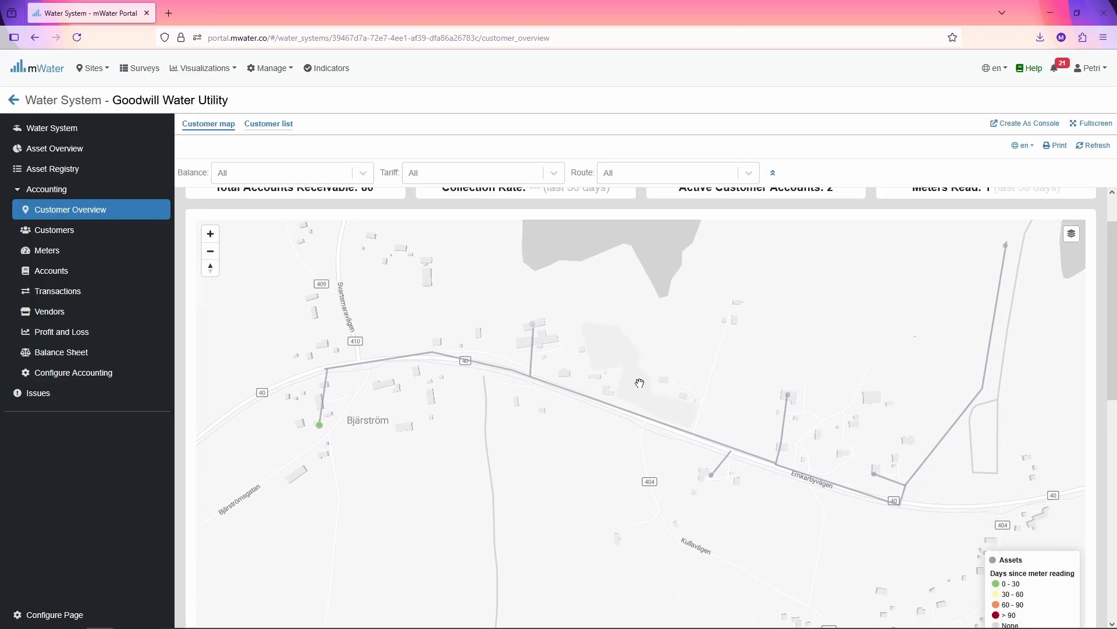
mouse_move(858, 494)
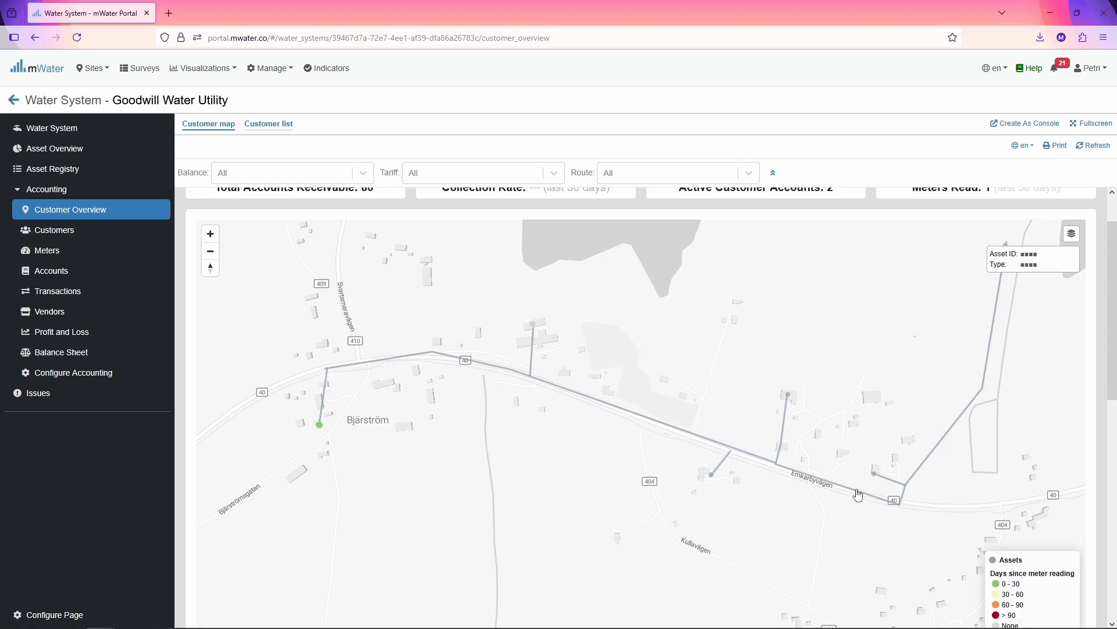
mouse_move(534, 327)
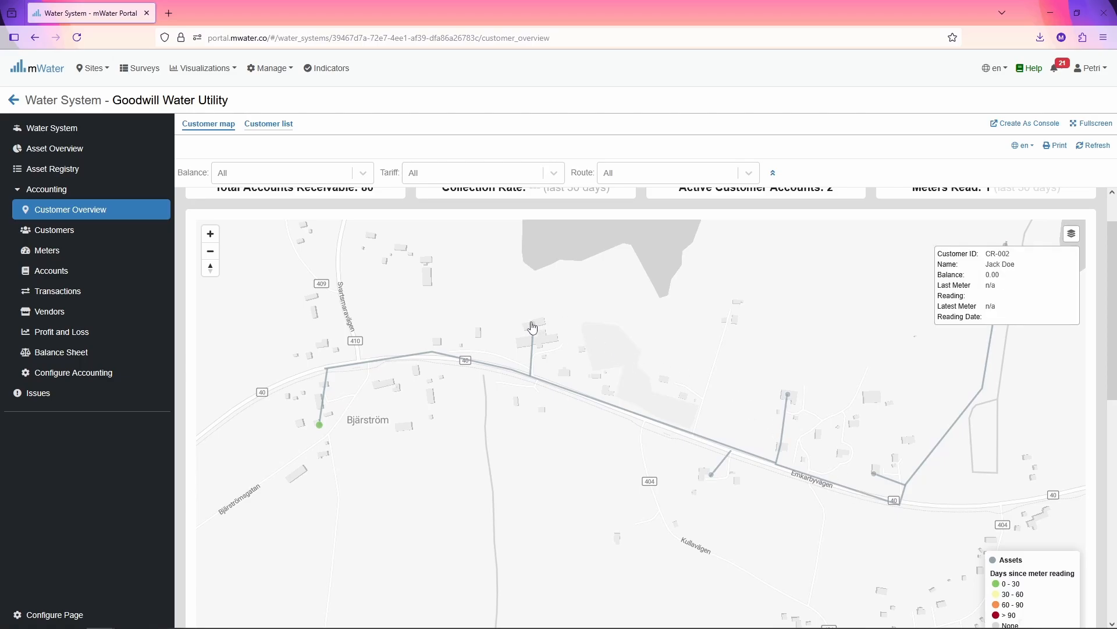
scroll(984, 593, "down", 1)
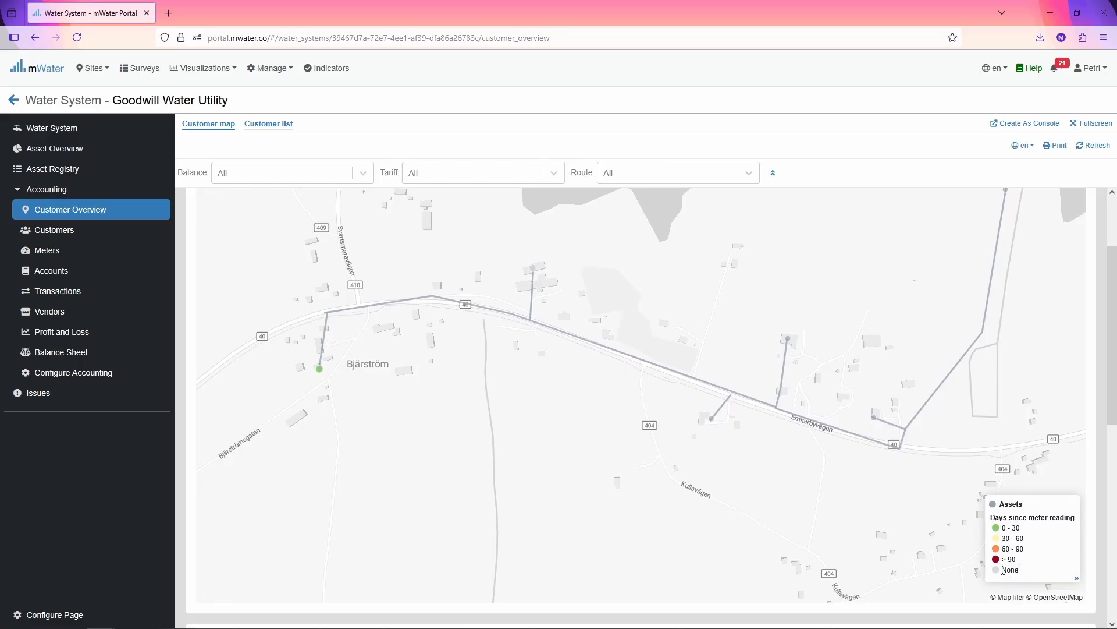
scroll(320, 372, "up", 1)
mouse_move(323, 429)
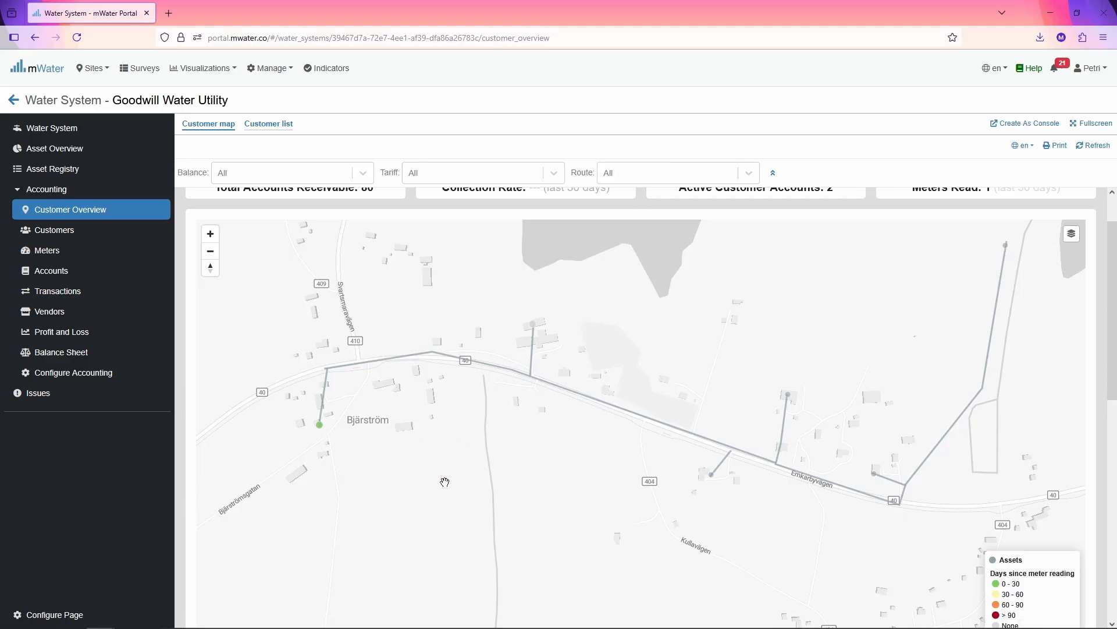
Start a new meter reading for the second listed customer account and date it Jul 1, 2025.
left_click(87, 252)
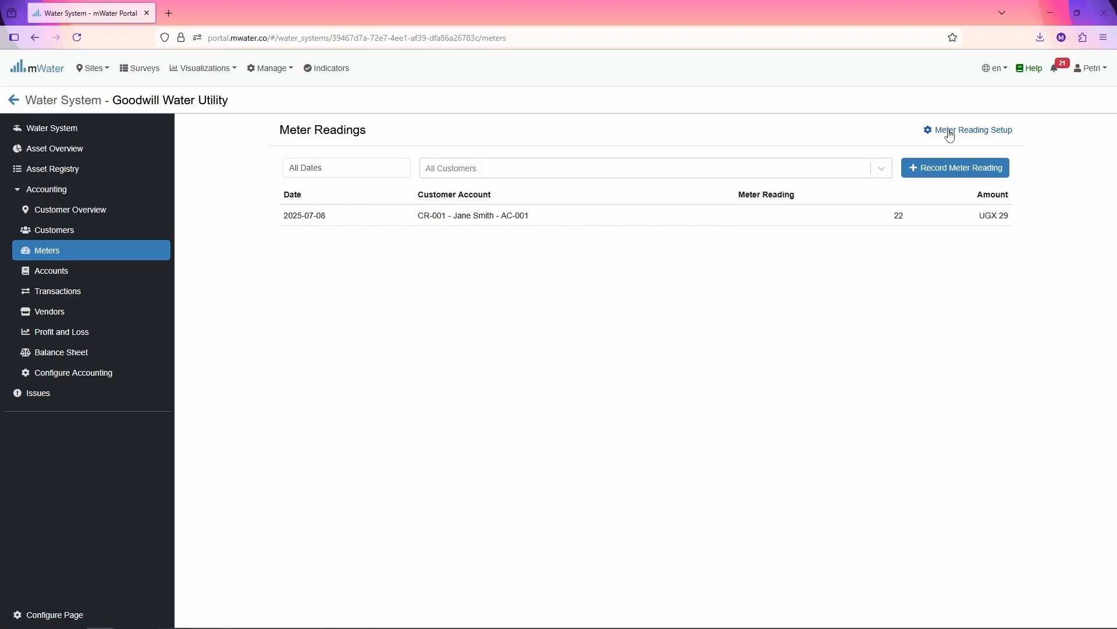
left_click(930, 166)
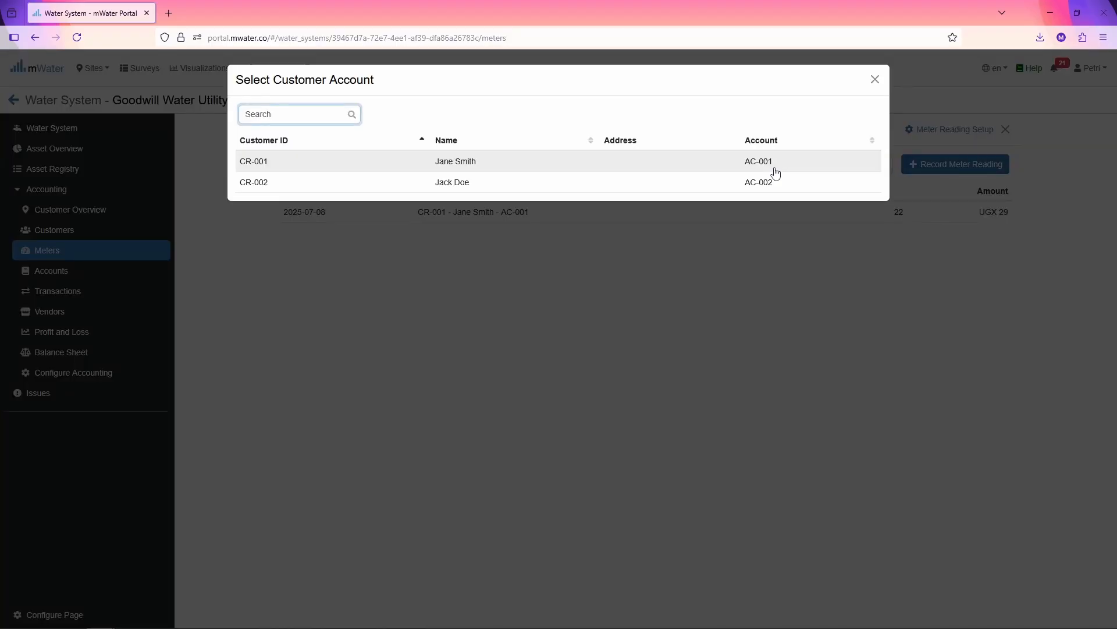
left_click(342, 182)
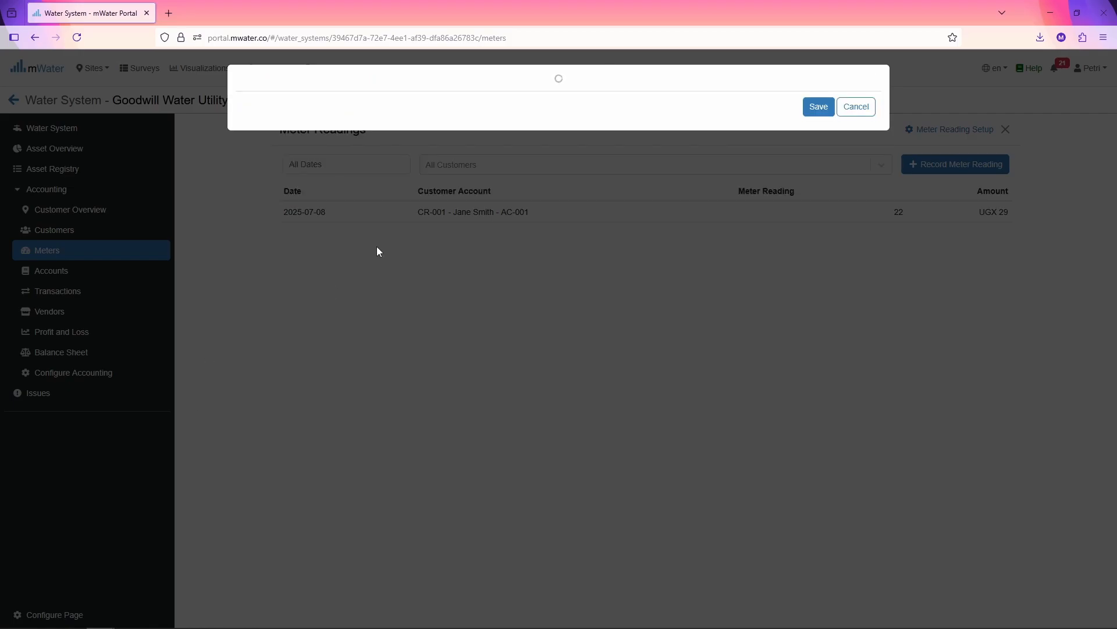
left_click(780, 113)
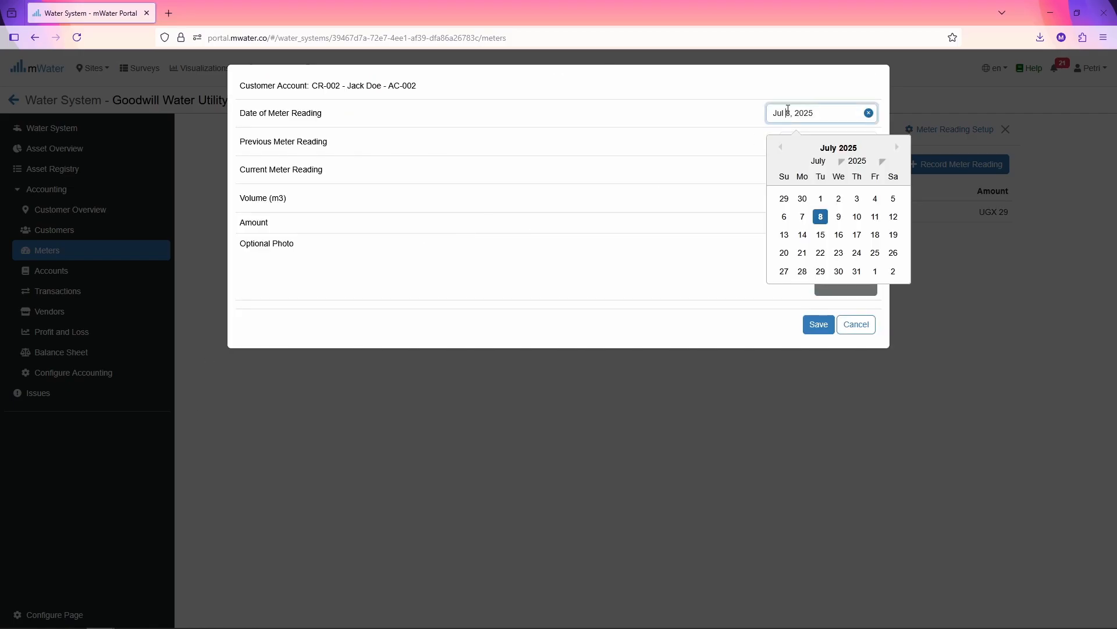
left_click(701, 158)
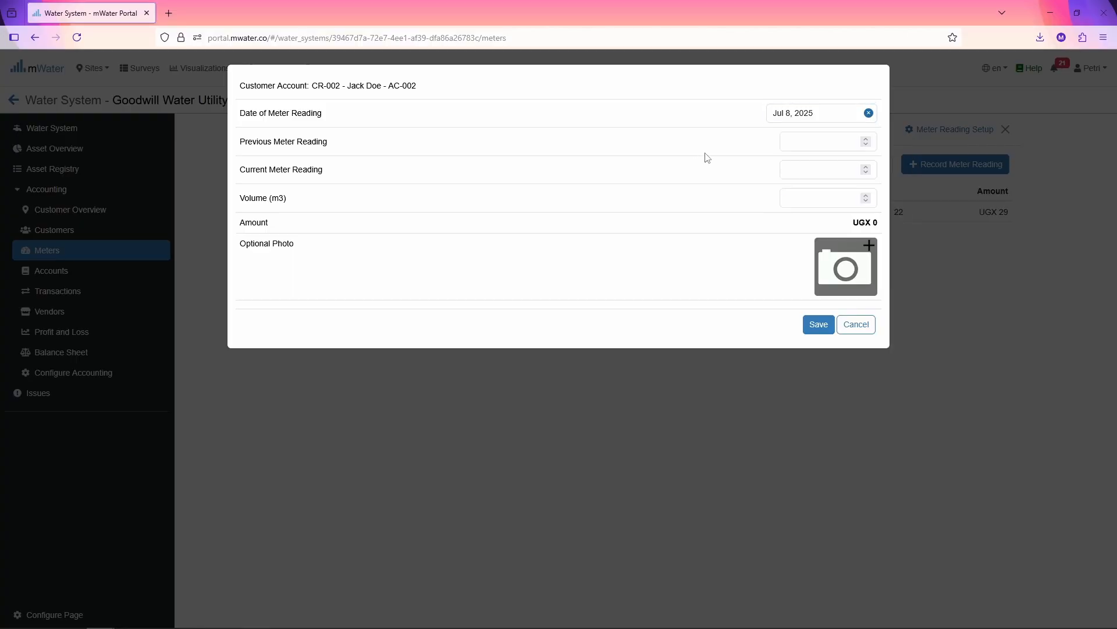
left_click(820, 119)
left_click(821, 199)
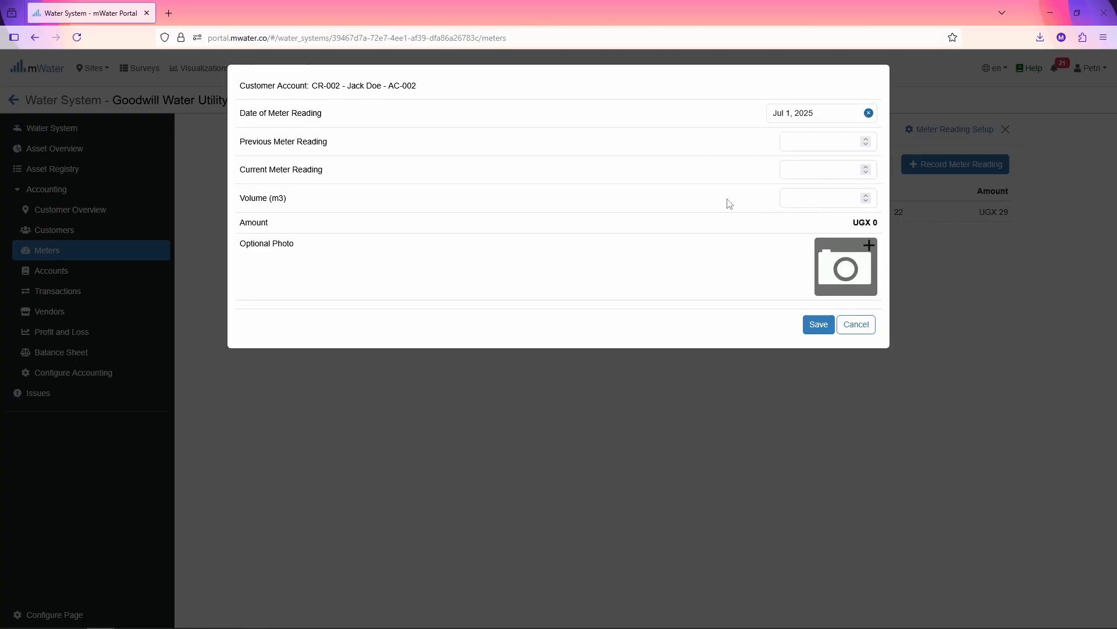
Enter a previous meter reading of 75 and a current reading of 97.4, and save the record.
left_click(799, 141)
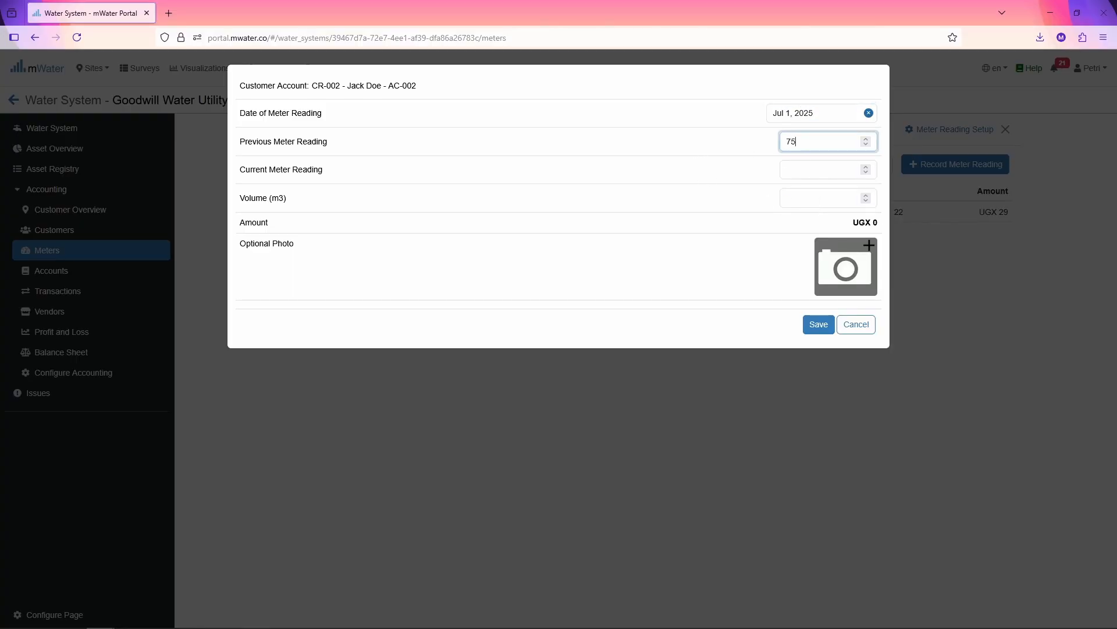
left_click(787, 170)
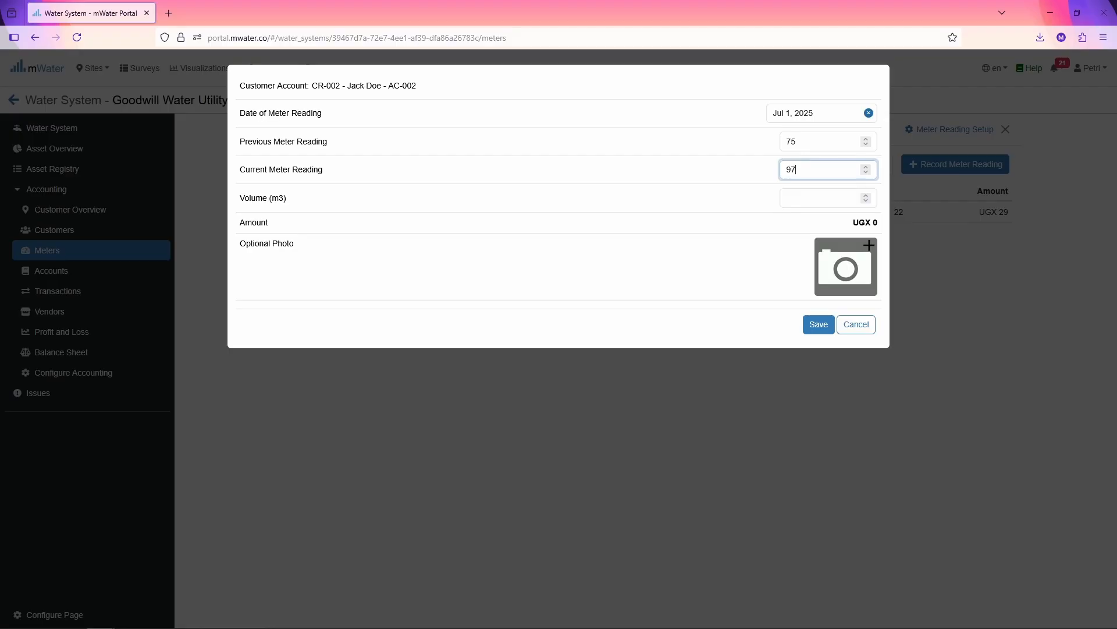
type("97.4")
key("Tab")
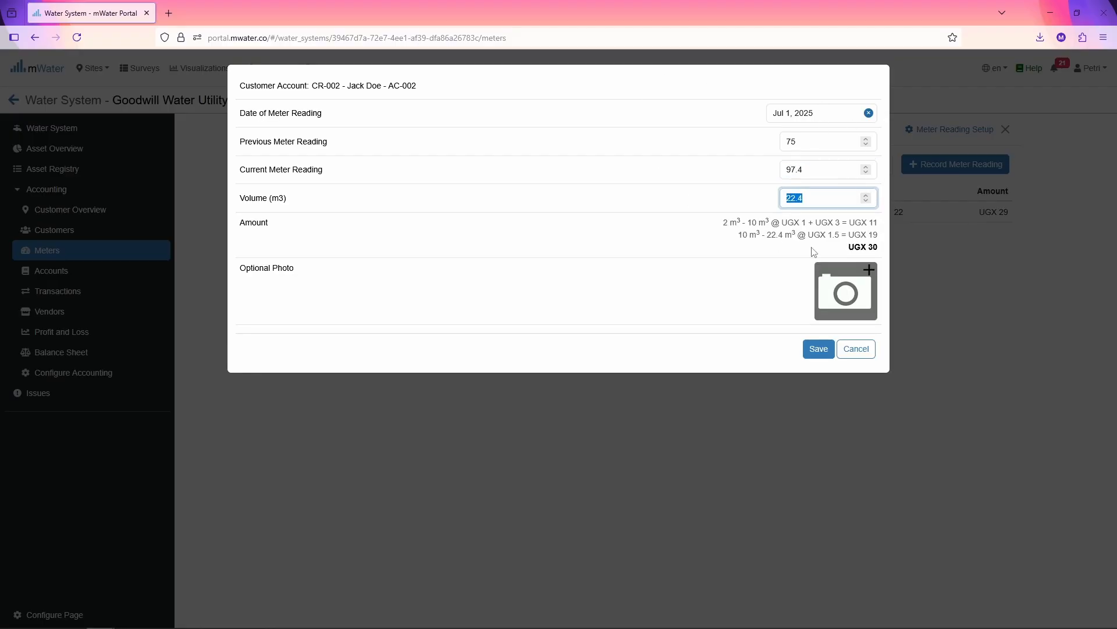
left_click(820, 349)
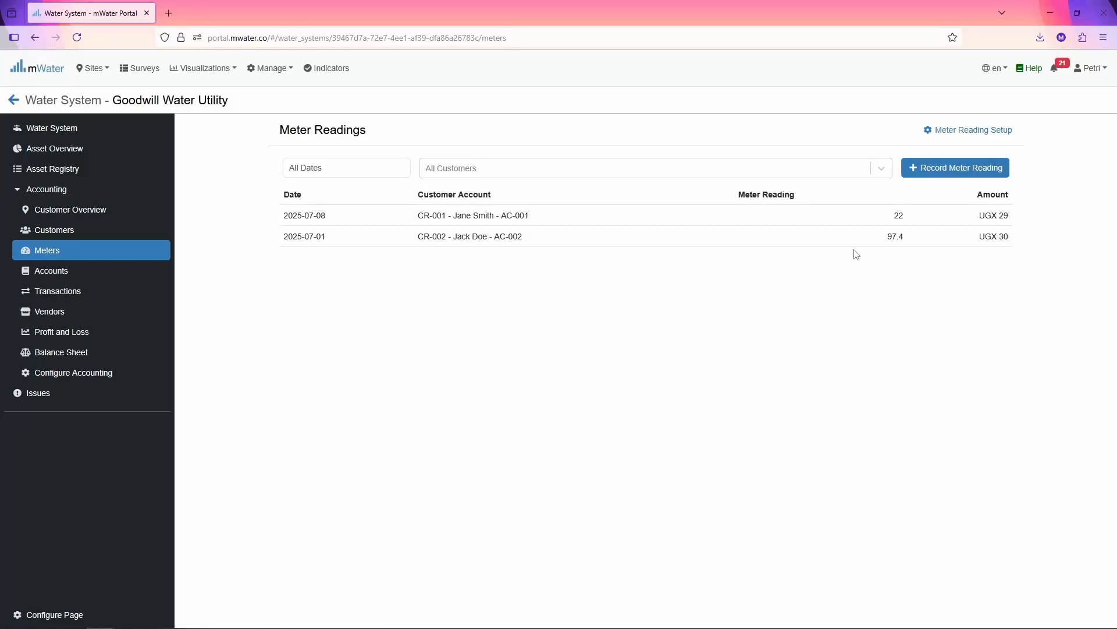
Review the Jul 1, 2025 meter reading's charge calculation and the date and customer filter options for the readings list.
left_click(1003, 238)
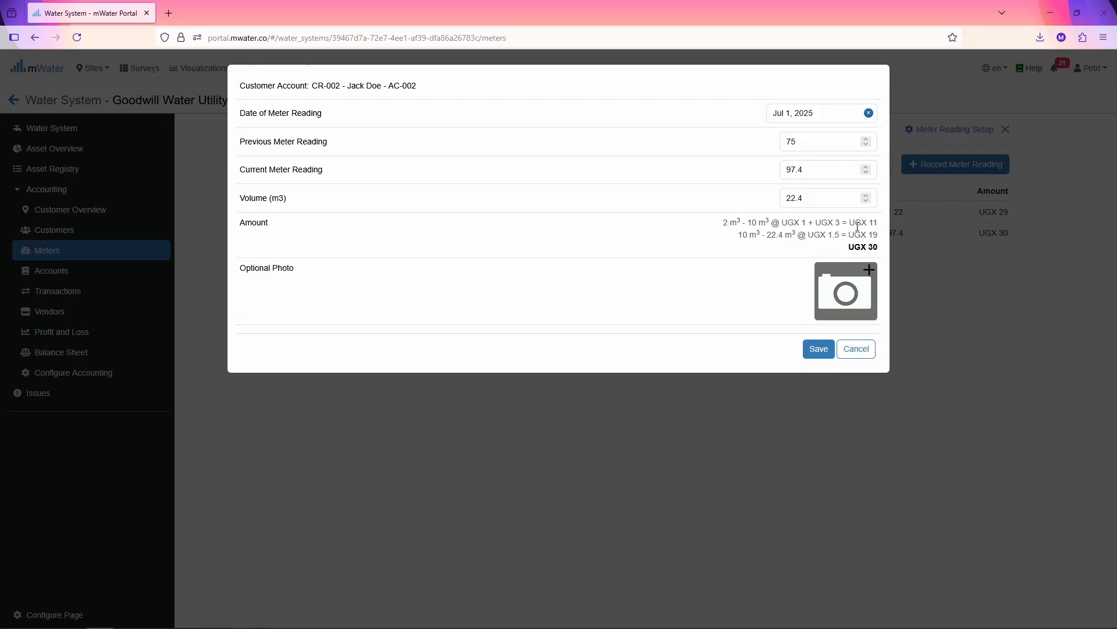
left_click(856, 348)
left_click(385, 169)
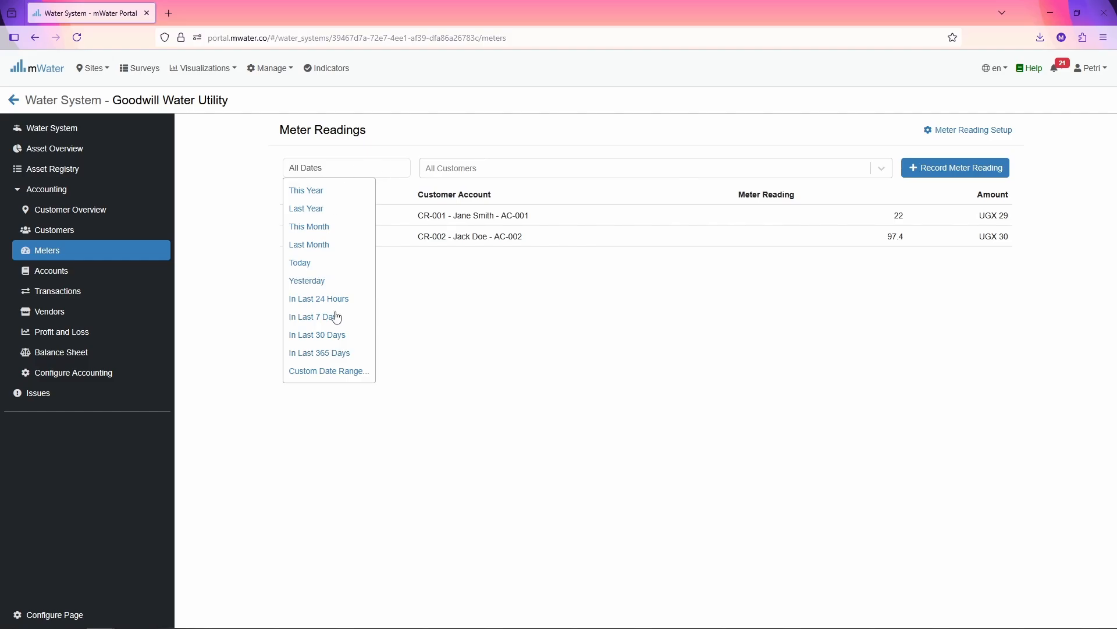
left_click(490, 174)
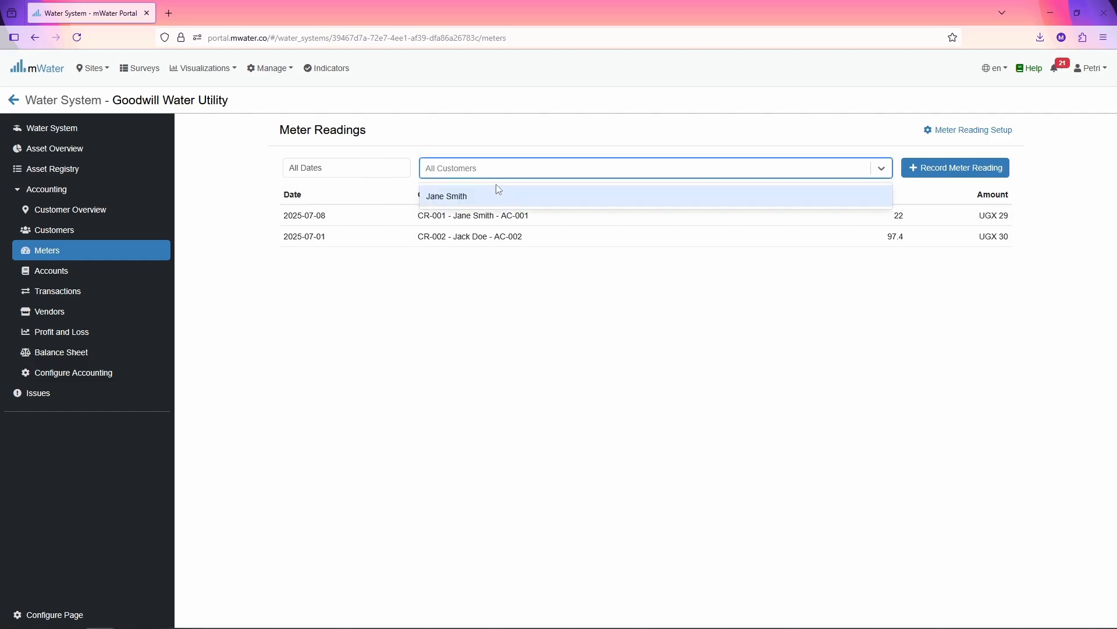
left_click(499, 166)
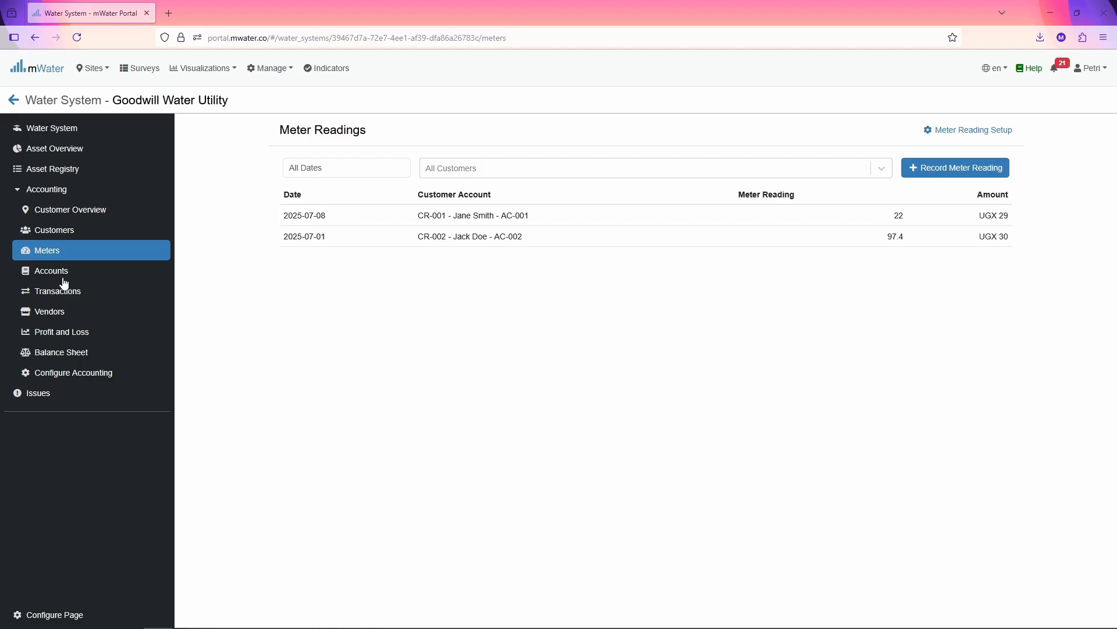
Review the transactions list and the details of the first Residential charge and the consumption payment without changing them.
left_click(62, 297)
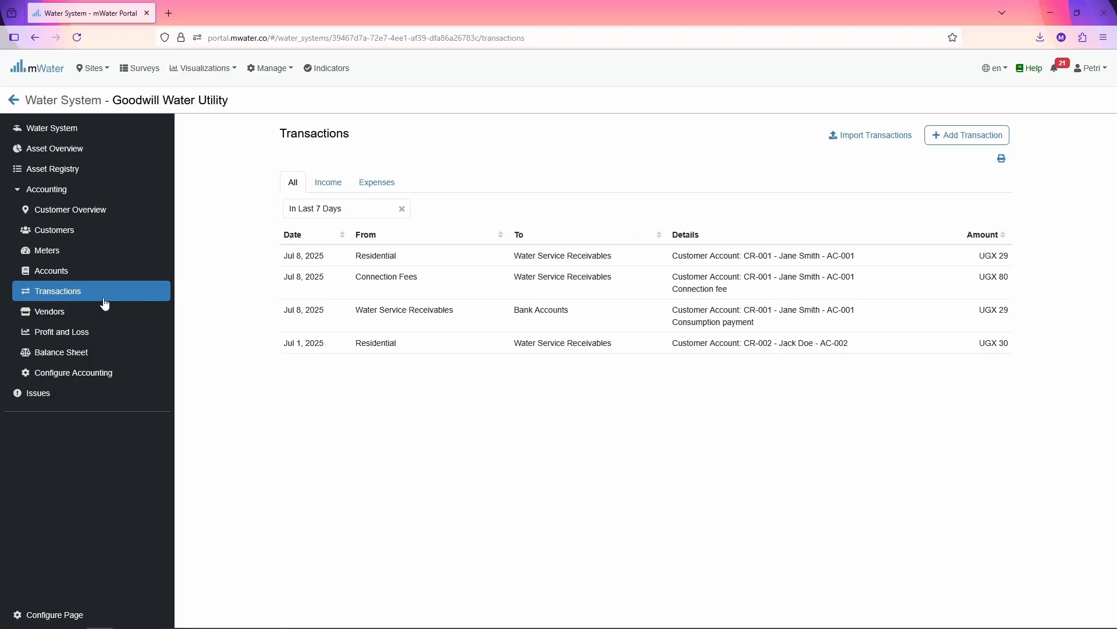
left_click(342, 258)
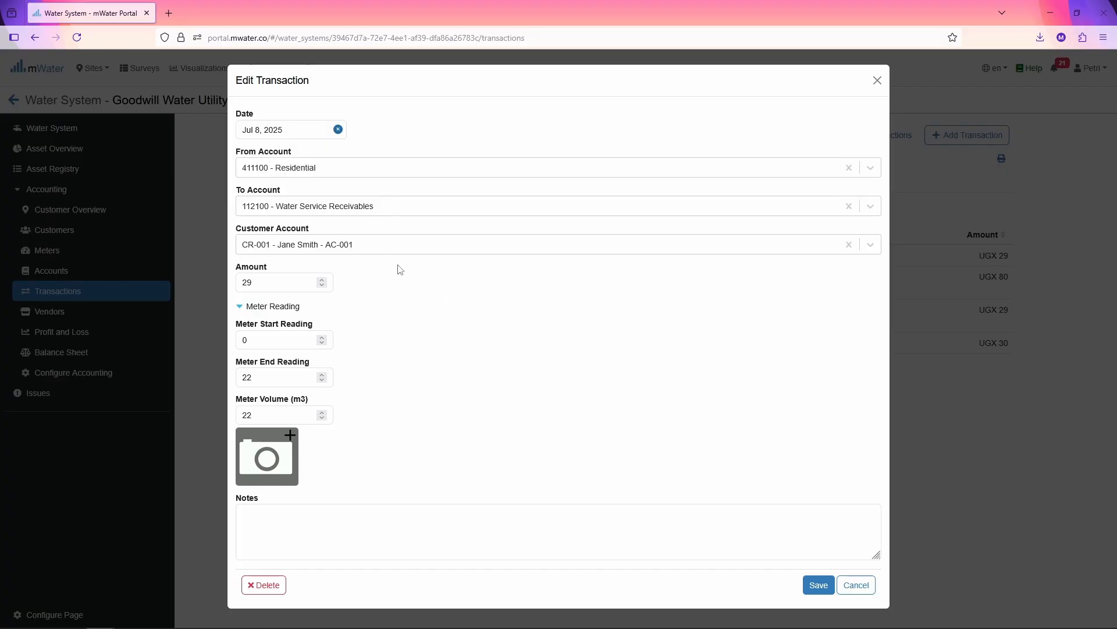
left_click(856, 585)
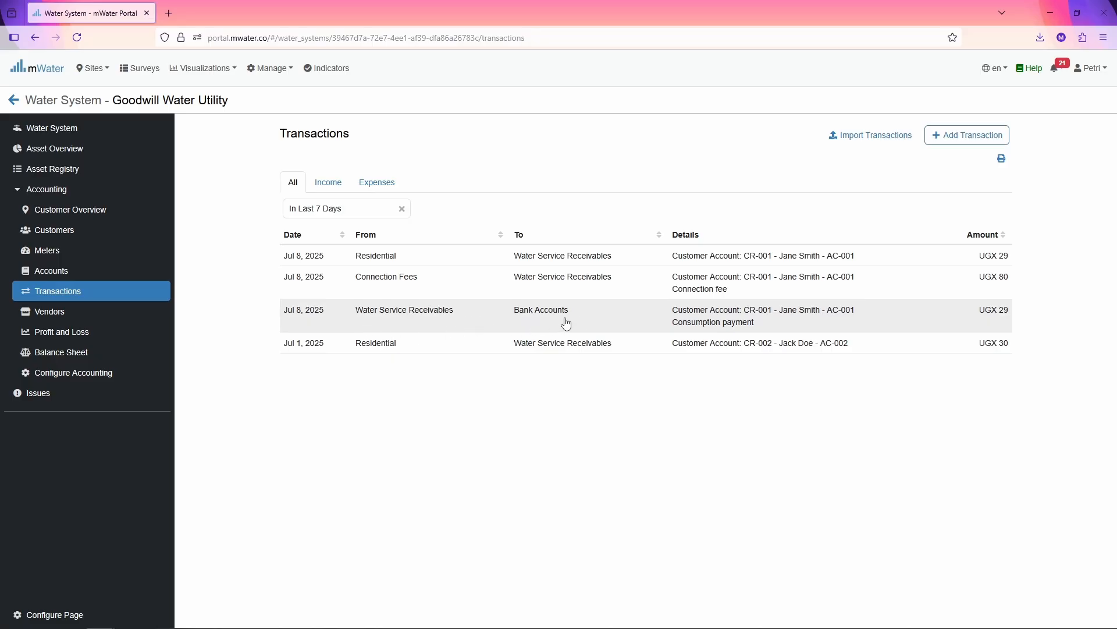
left_click(639, 321)
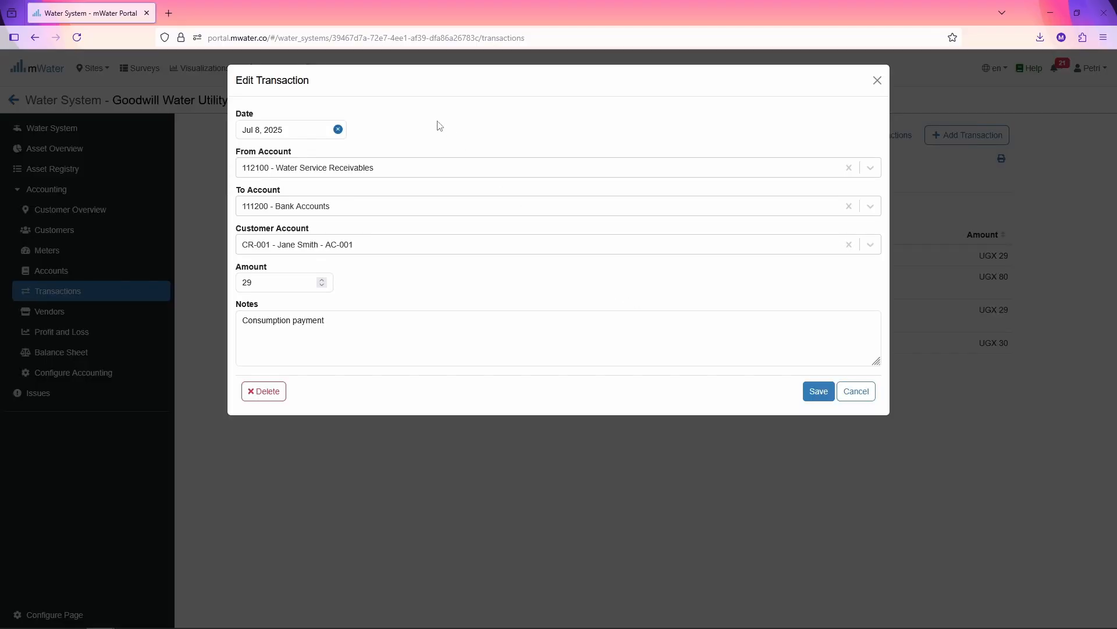
left_click(839, 396)
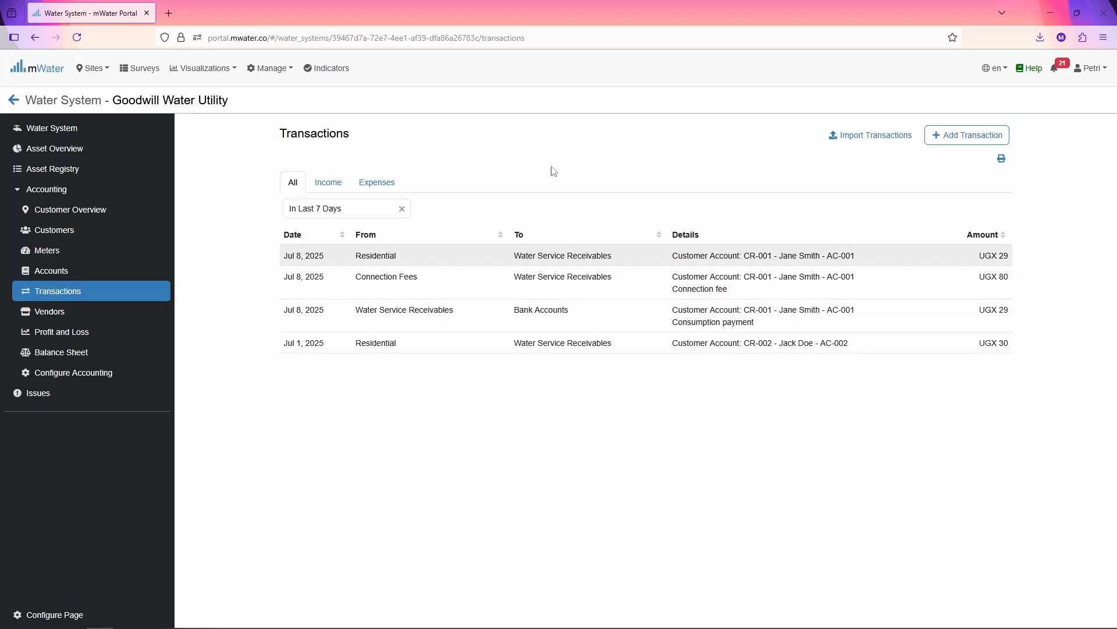
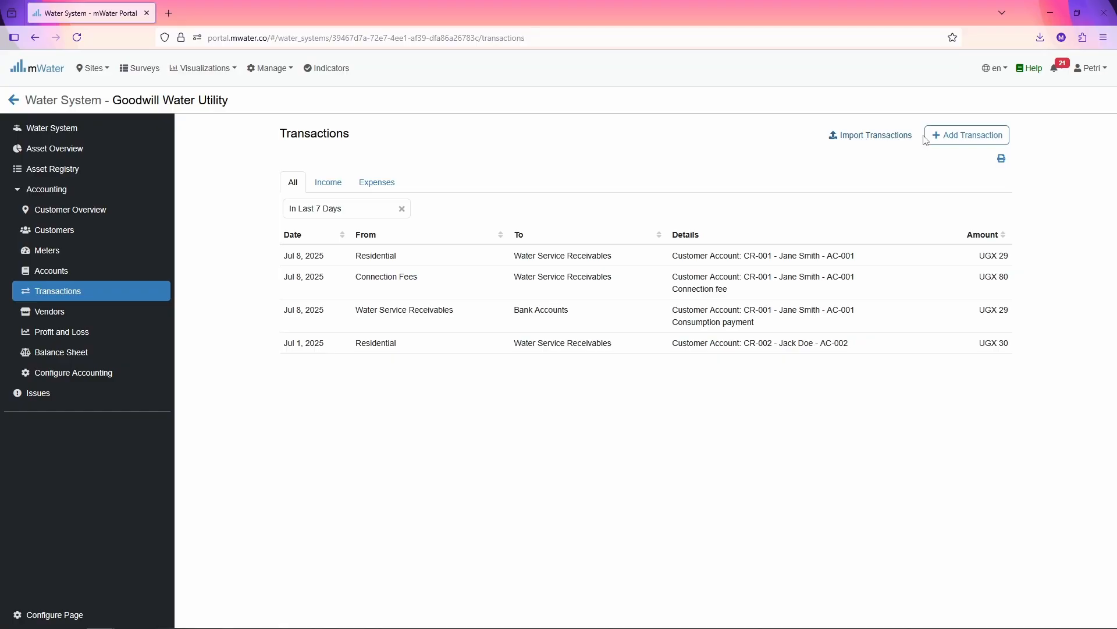
Start a new transaction and set its date to Jul 1, 2025.
left_click(955, 135)
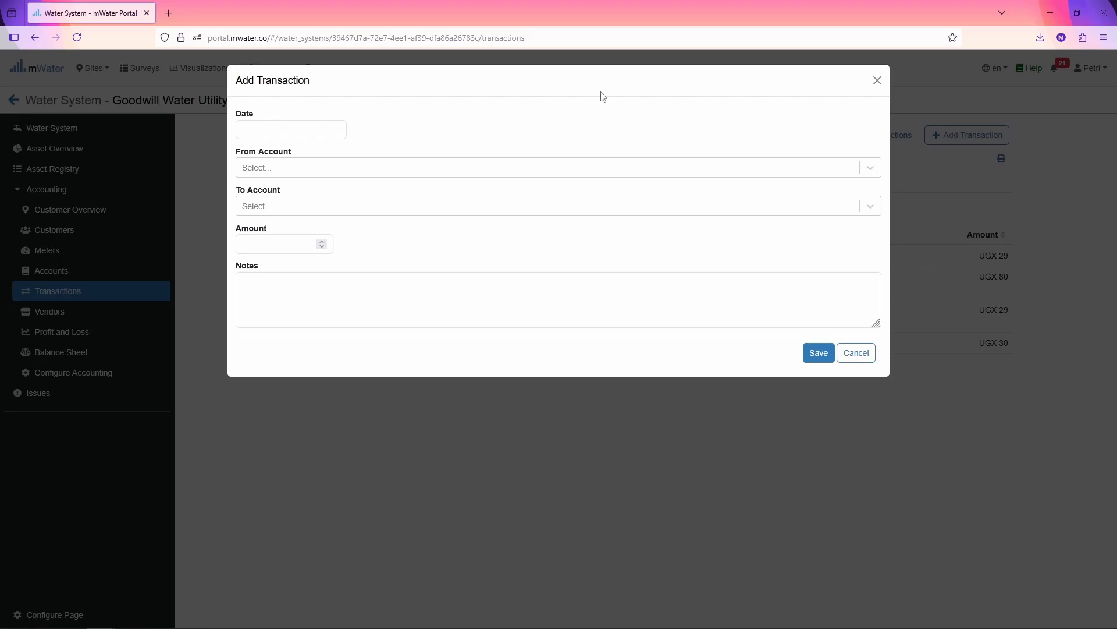
left_click(309, 126)
left_click(290, 215)
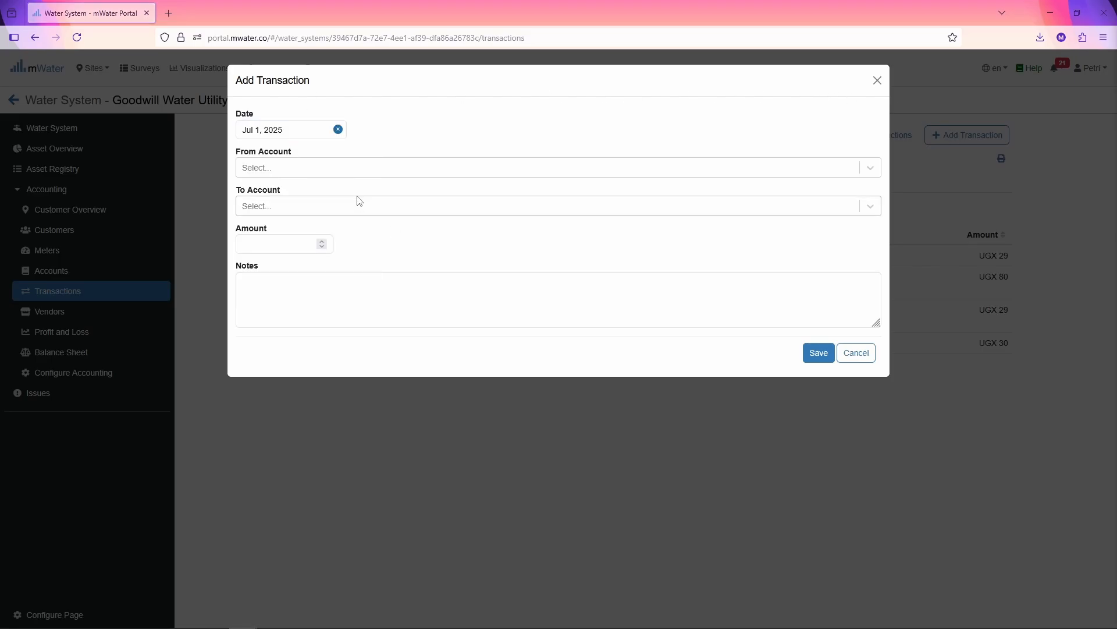
Set the transaction's source account to 111200 - Bank Accounts and its destination account to 512100 - Pipeline Maintenance.
left_click(362, 173)
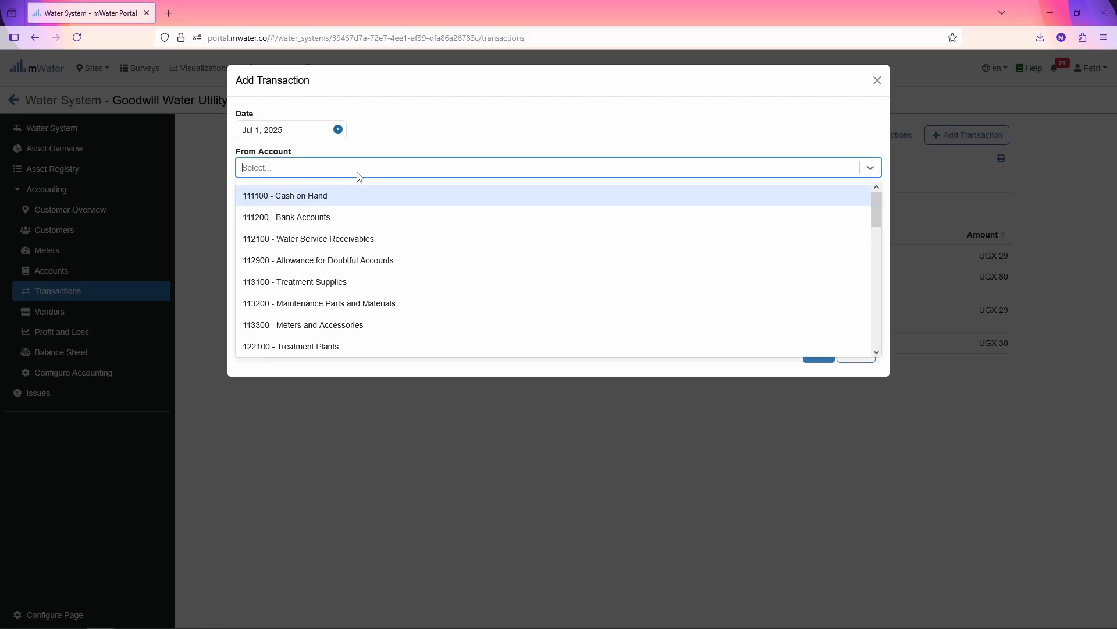
left_click(330, 219)
left_click(310, 211)
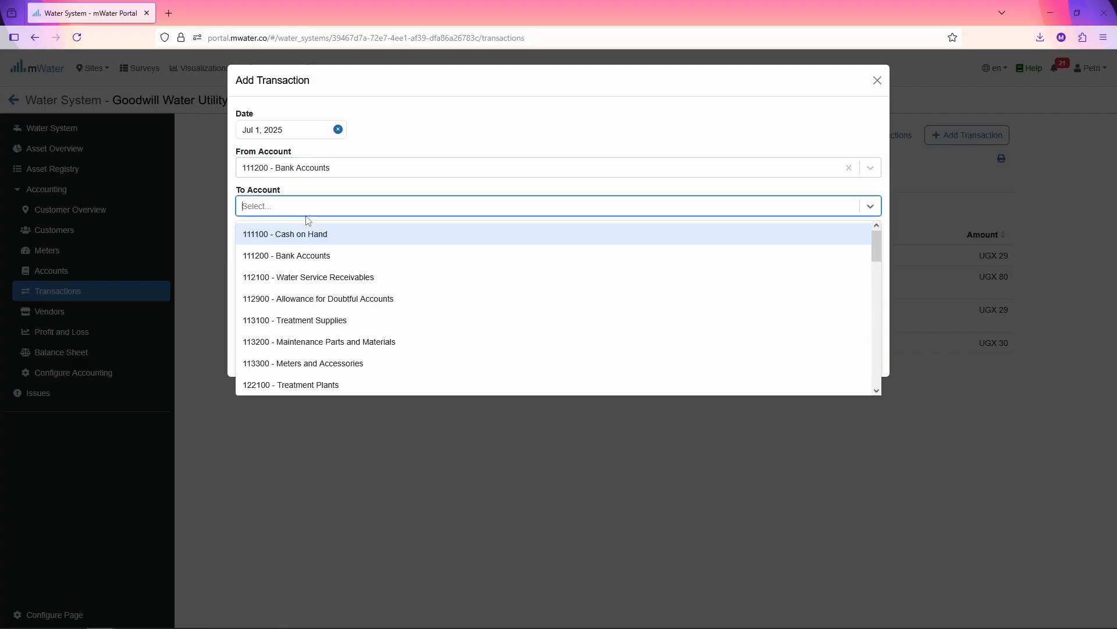
left_click(320, 156)
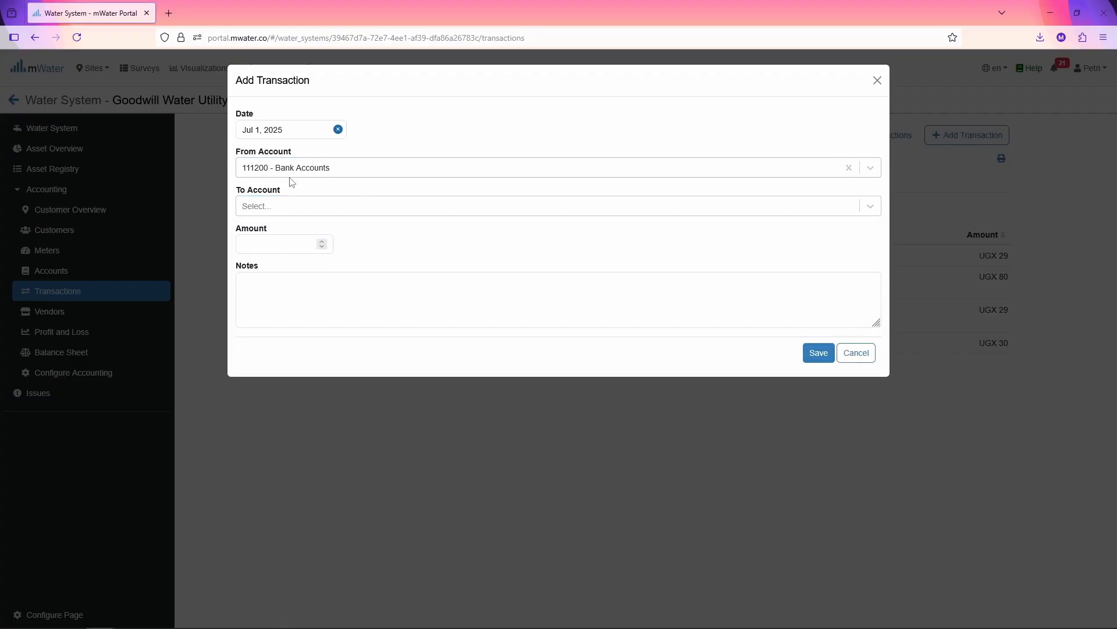
left_click(301, 206)
scroll(354, 265, "down", 2)
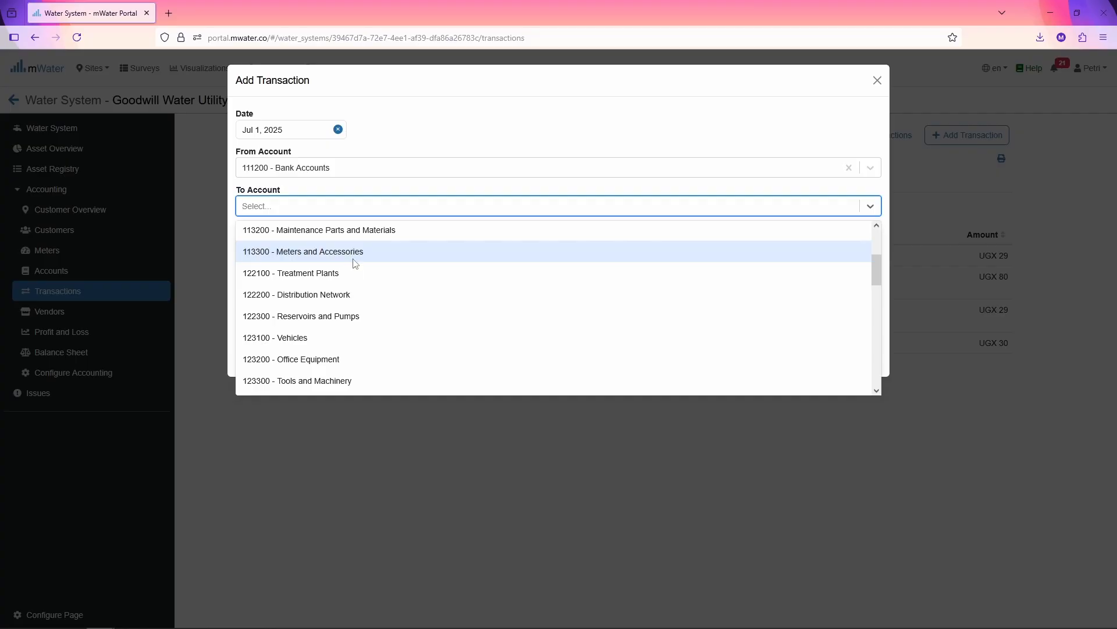
scroll(348, 266, "down", 1)
scroll(326, 273, "up", 1)
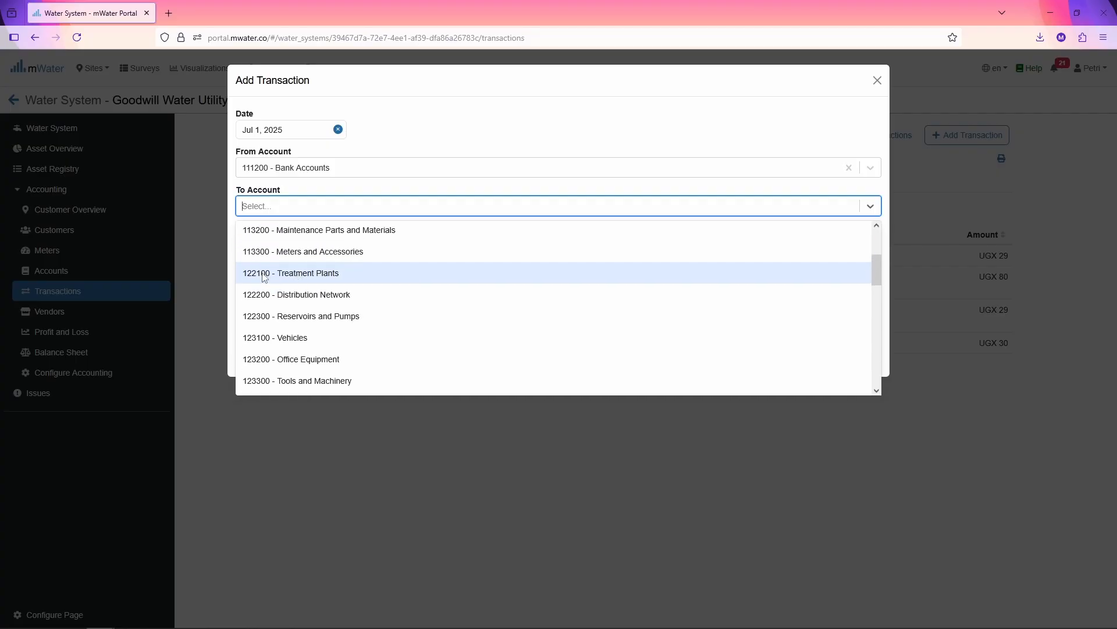
scroll(286, 250, "down", 1)
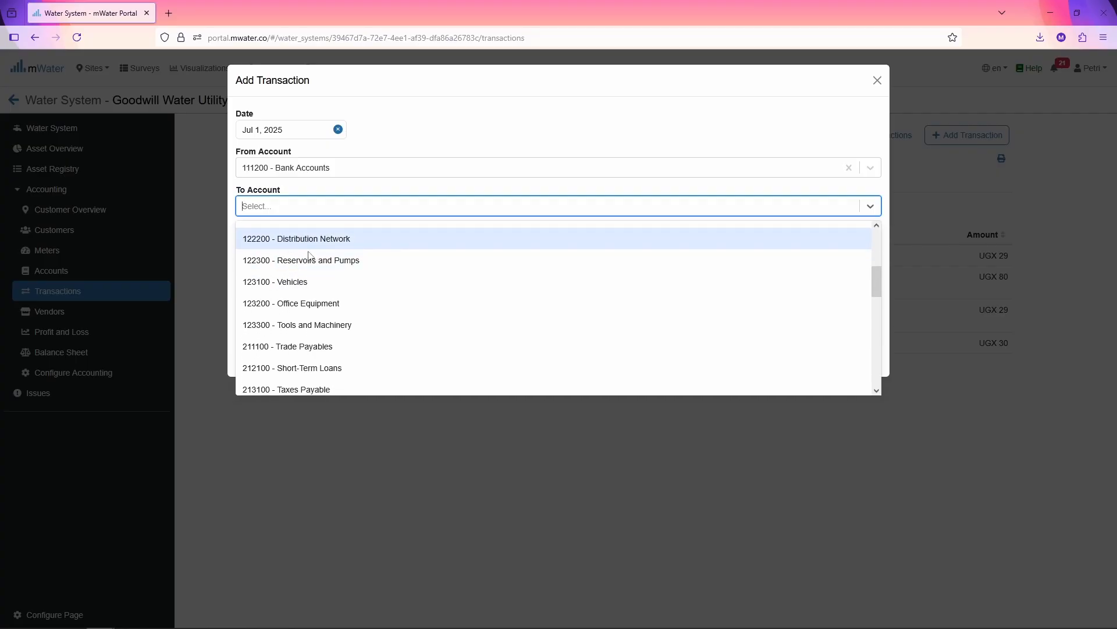
scroll(300, 273, "down", 2)
scroll(311, 296, "down", 3)
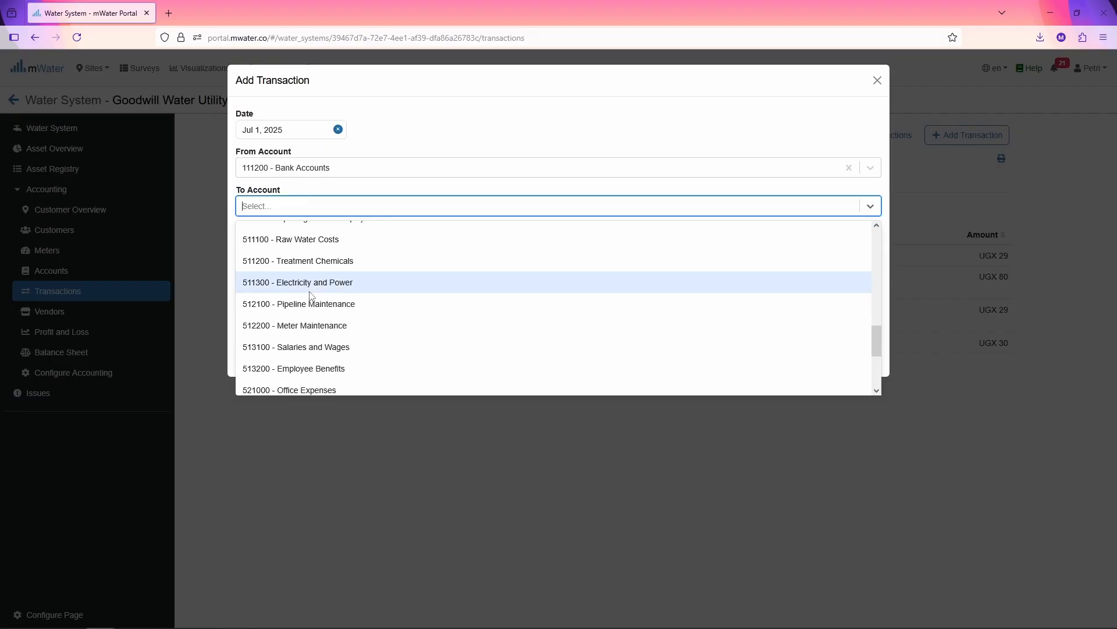
left_click(262, 307)
Enter an amount of 450 with the note "Monthly maintenance fee" and save the transaction.
left_click(283, 249)
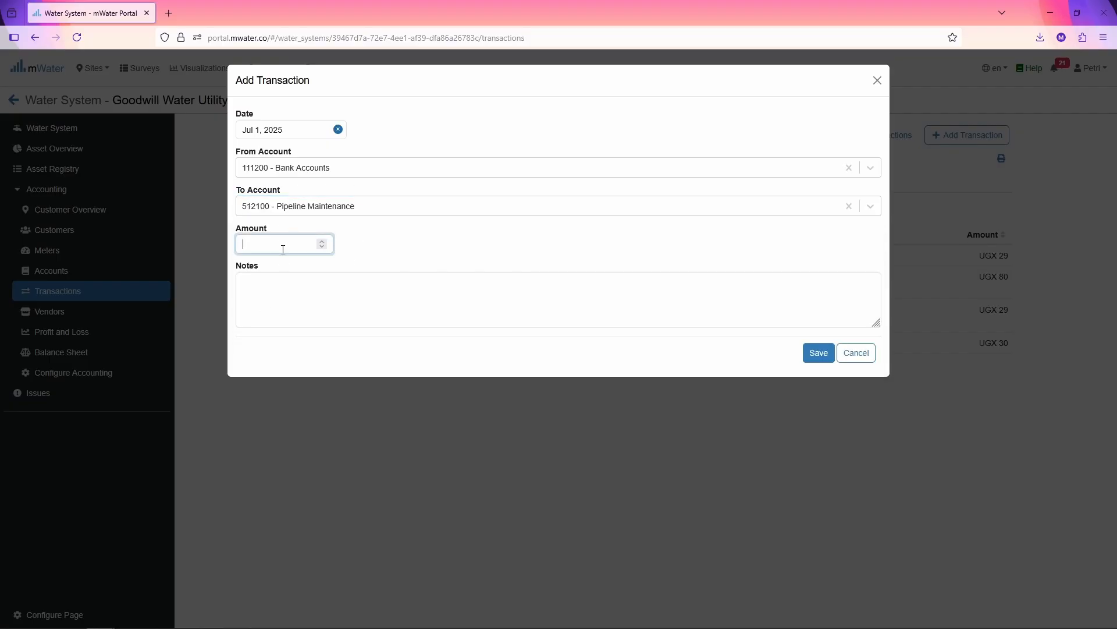
type("450")
left_click(474, 275)
type("Mon")
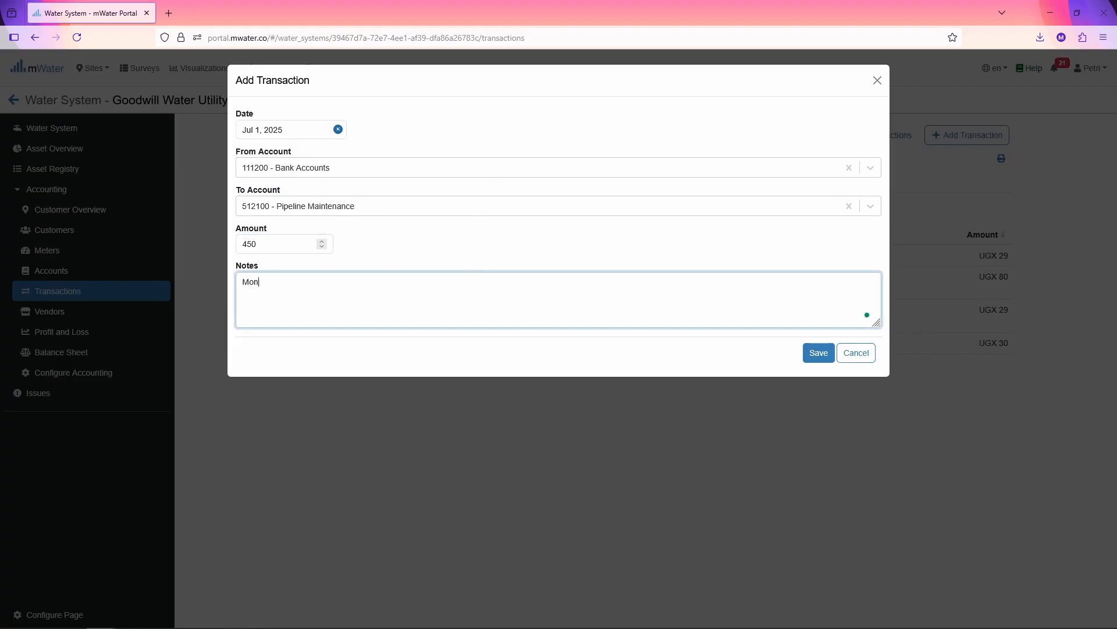
type("thly maintenance fee")
left_click(823, 351)
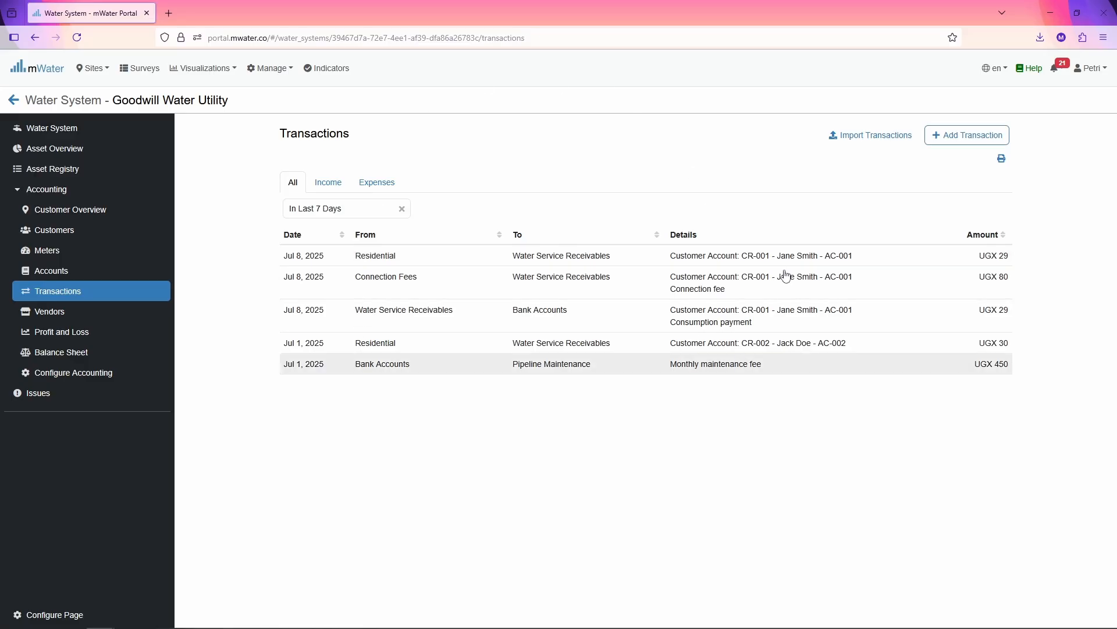
left_click(361, 213)
left_click(434, 216)
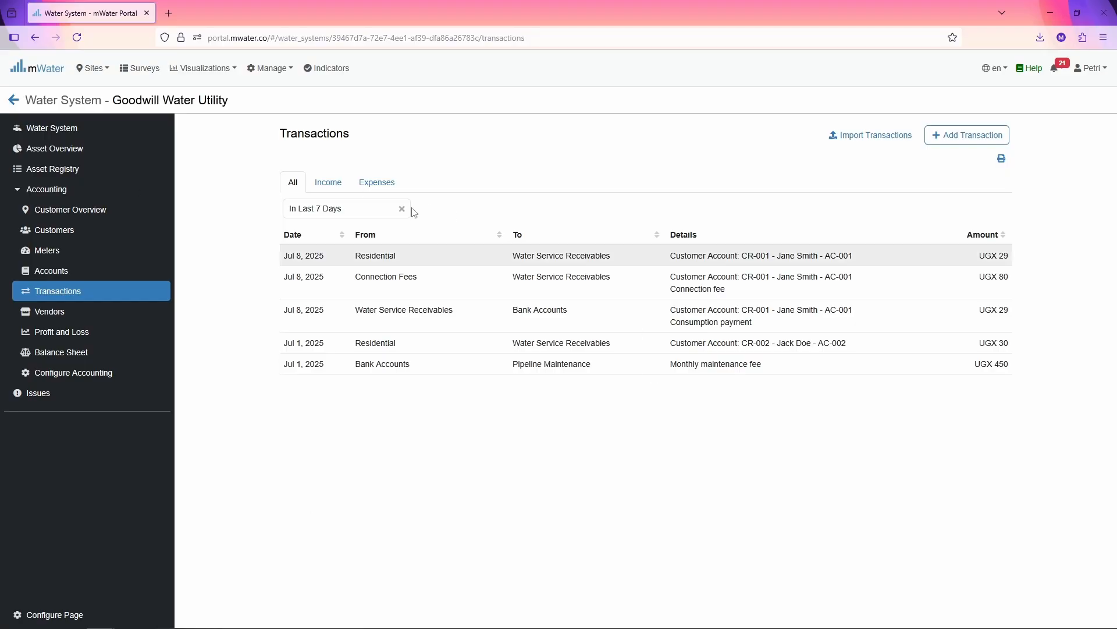
Review the balance, date filter options and transactions of the Water Service Receivables account, and return to the accounts list.
left_click(81, 271)
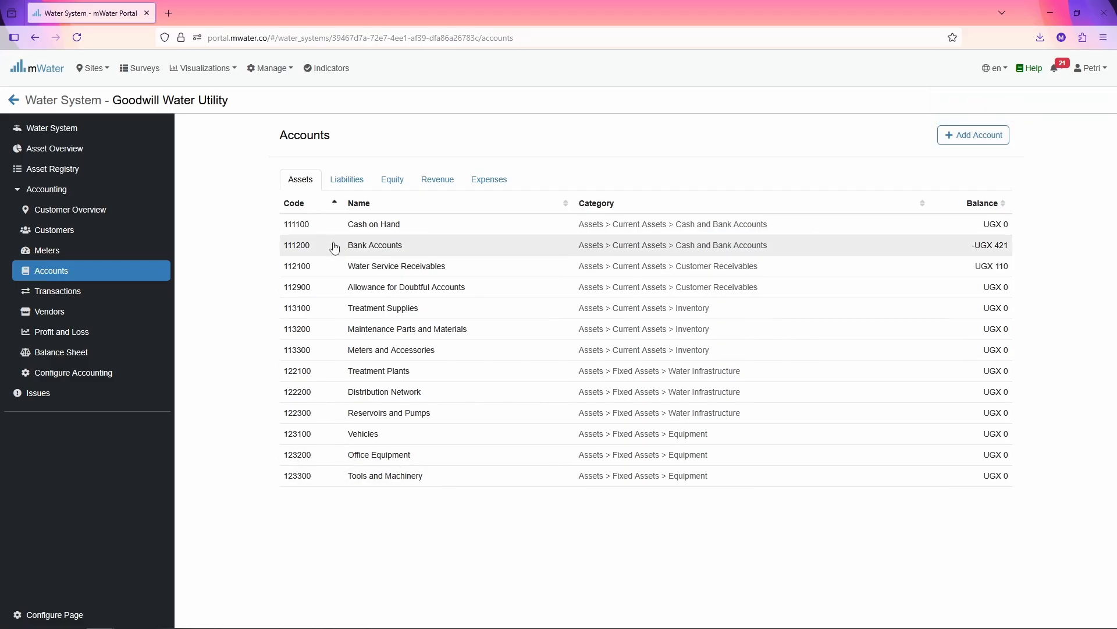
left_click(384, 278)
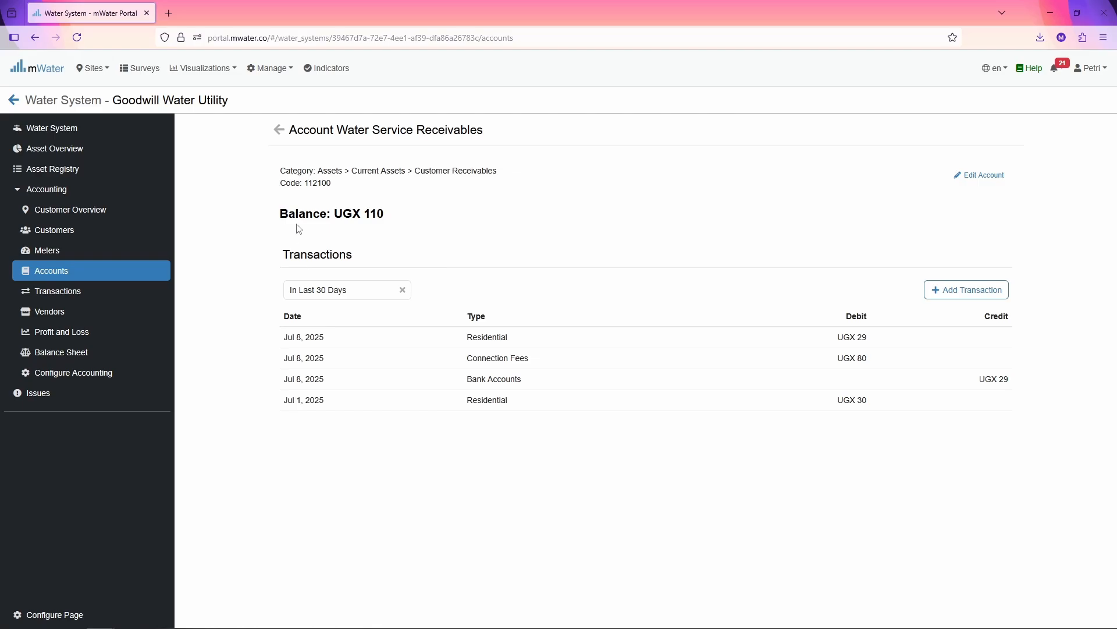
left_click_drag(345, 213, 428, 218)
left_click(428, 218)
left_click(301, 297)
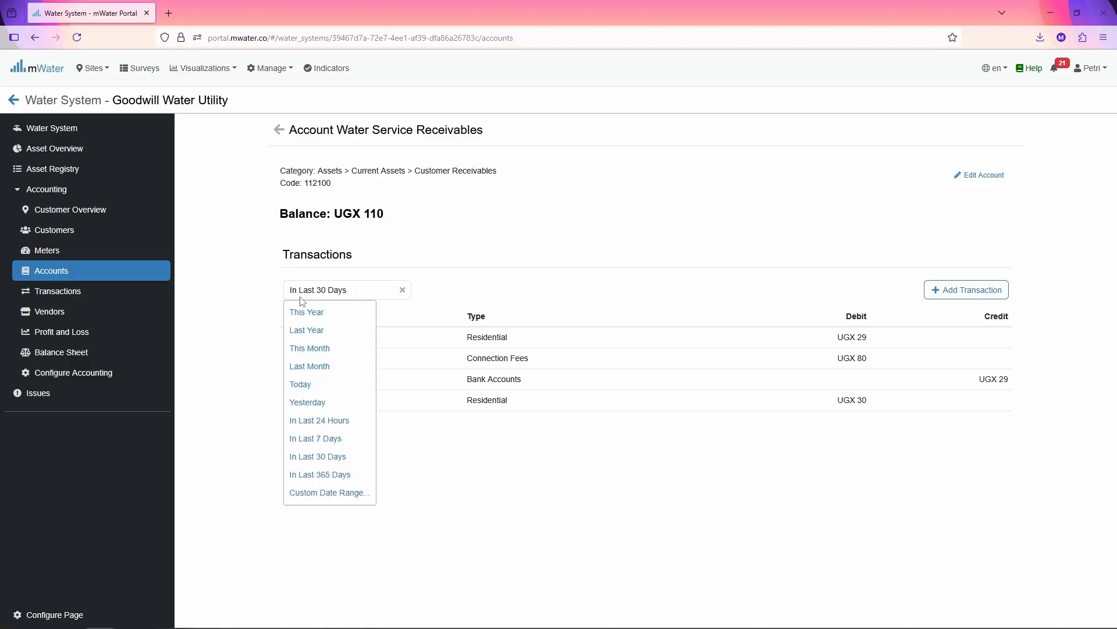
left_click(531, 278)
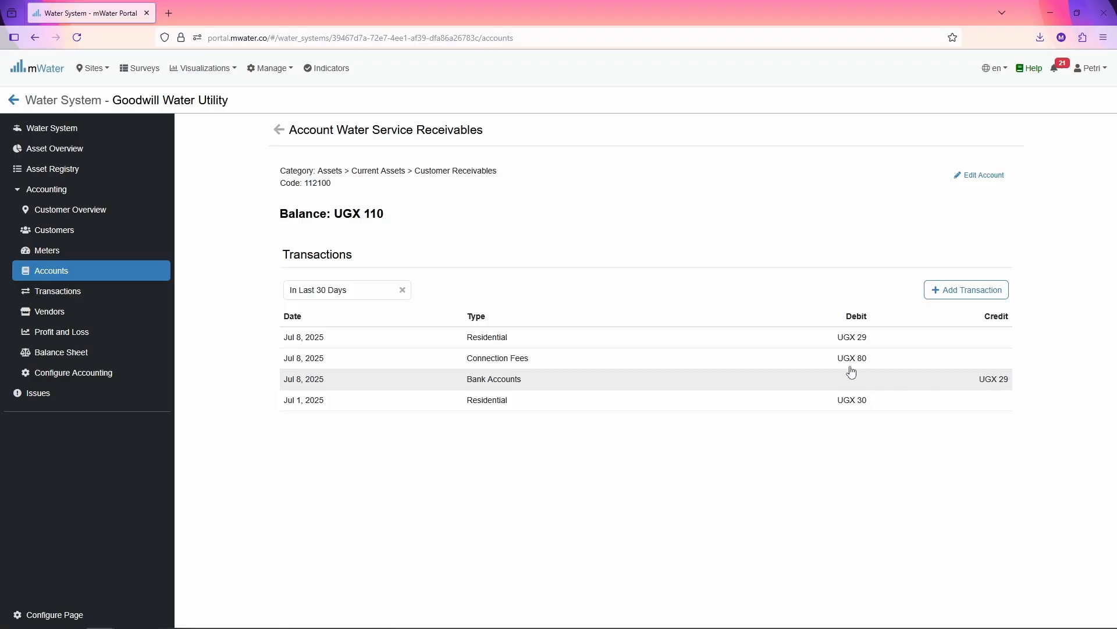
left_click(279, 130)
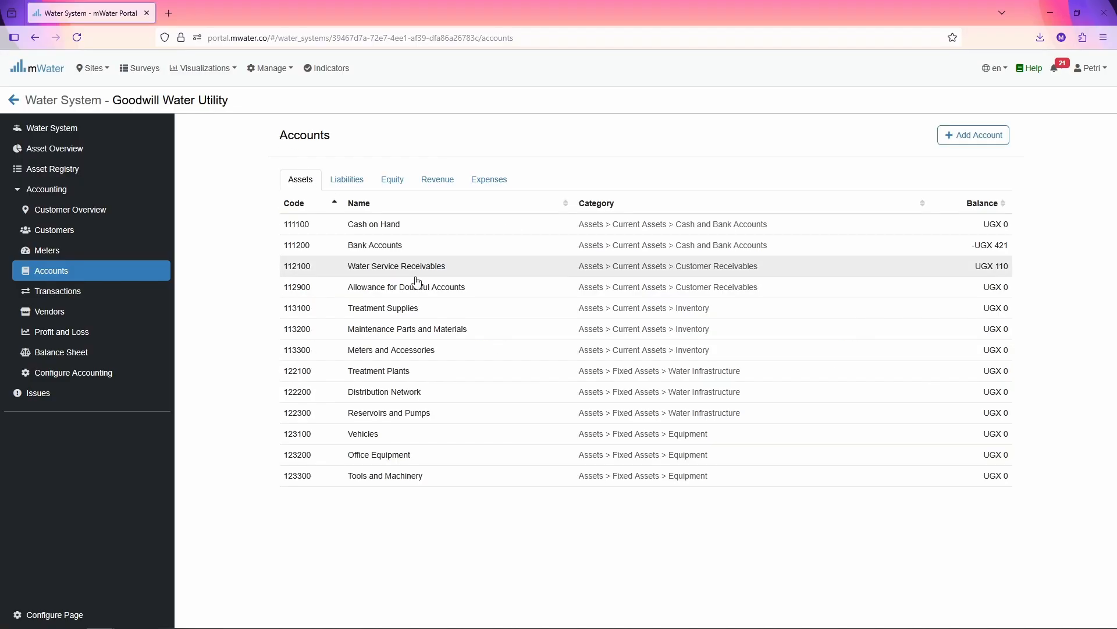
Review the lists of liability, equity, revenue and expense accounts.
left_click(362, 180)
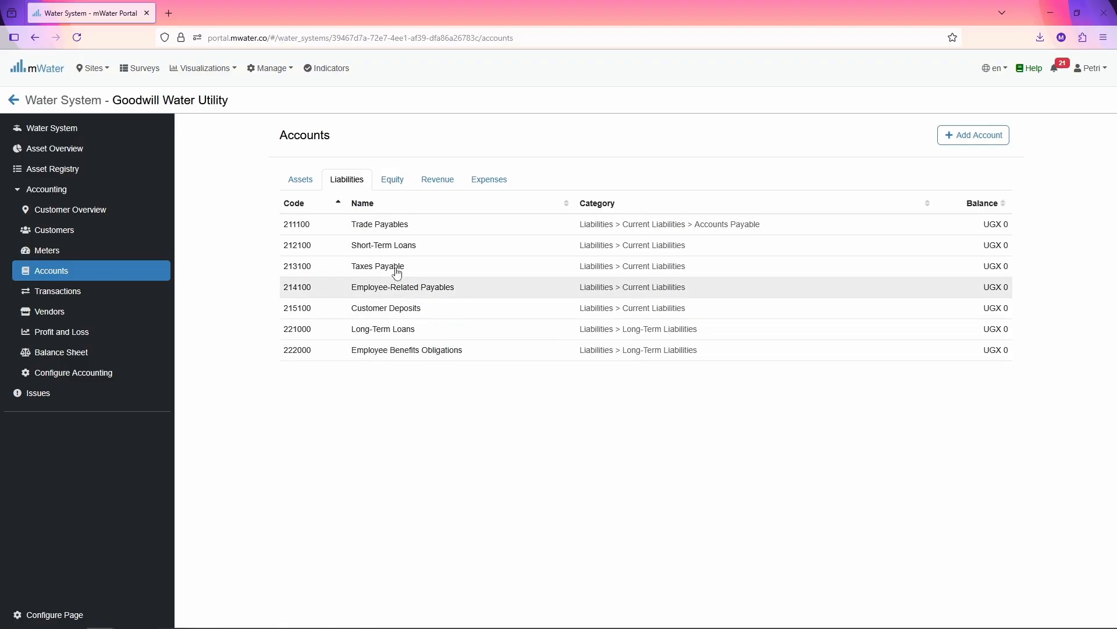
left_click(392, 179)
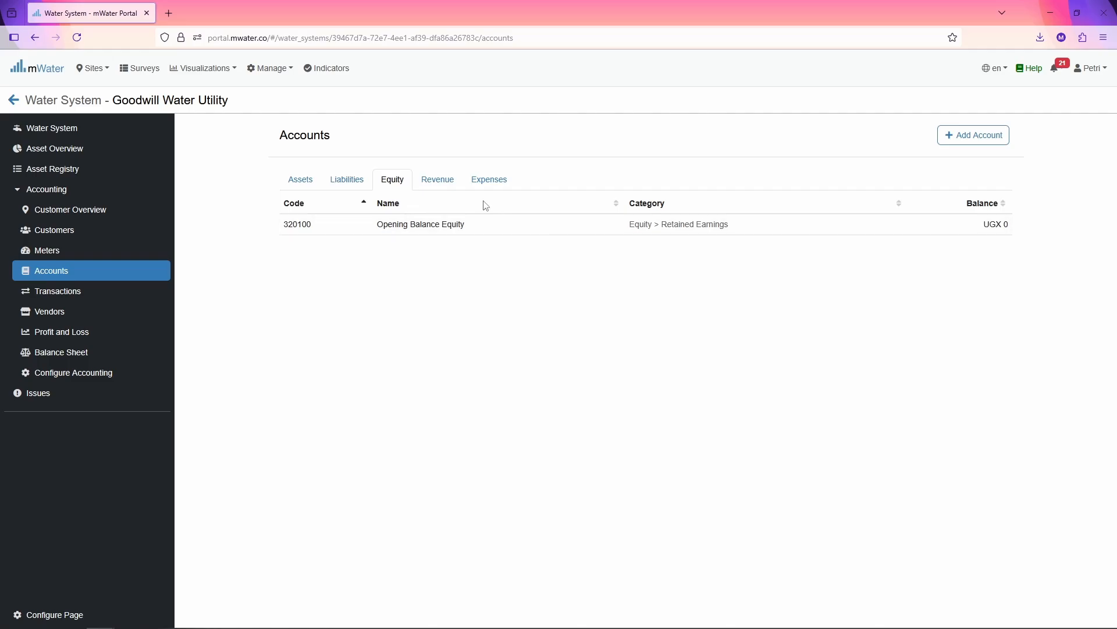
left_click(437, 181)
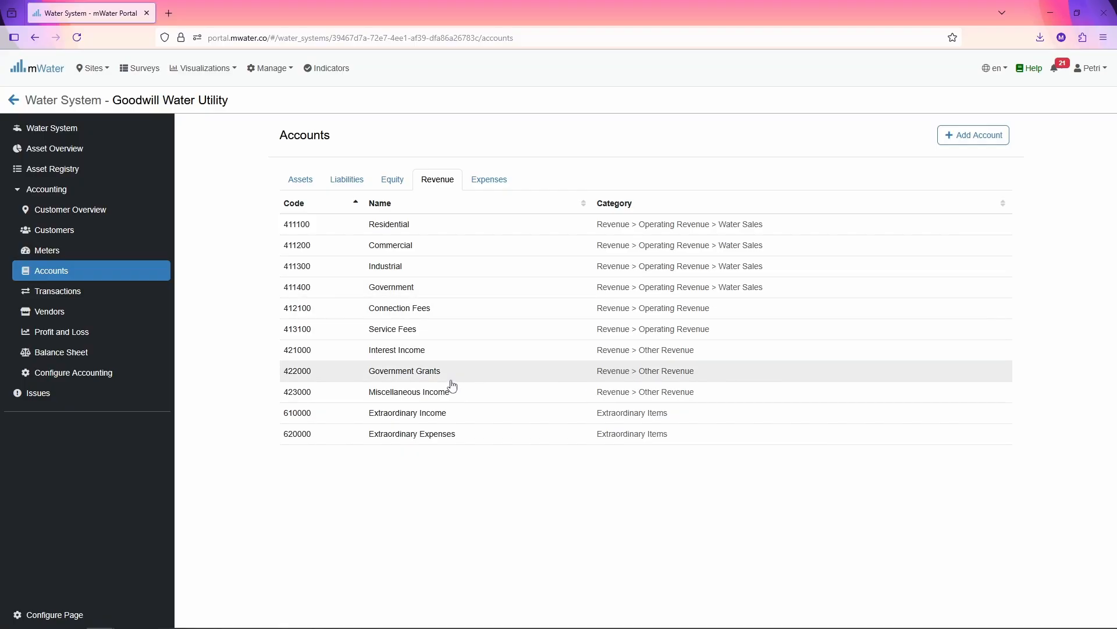
left_click(485, 181)
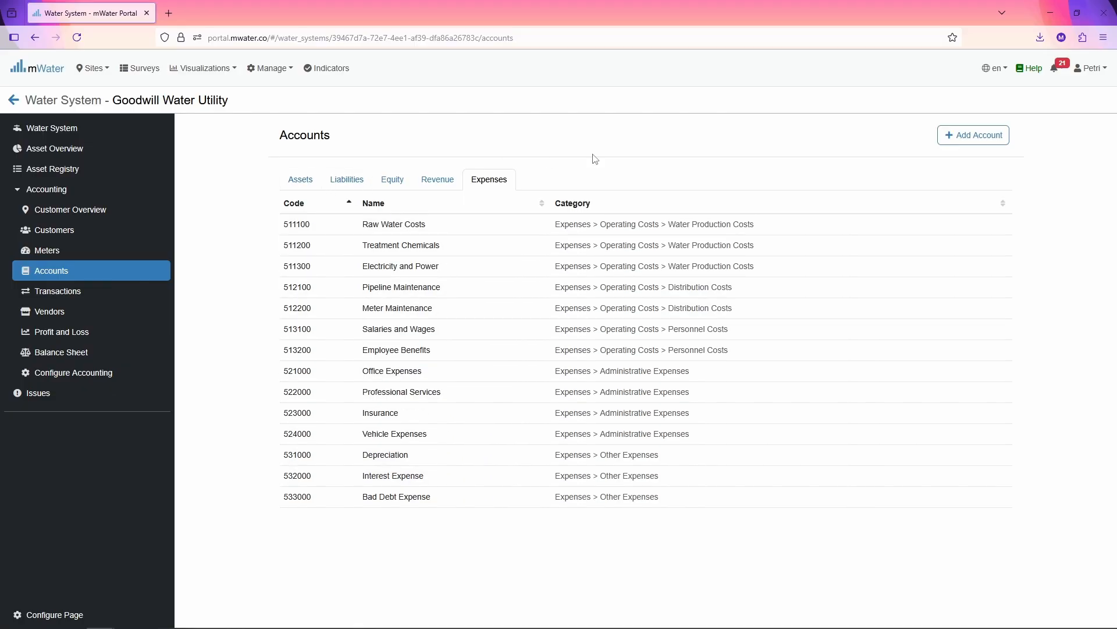
Start a new account in the Asset category 121000, Fixed Assets, Land and Buildings.
left_click(955, 135)
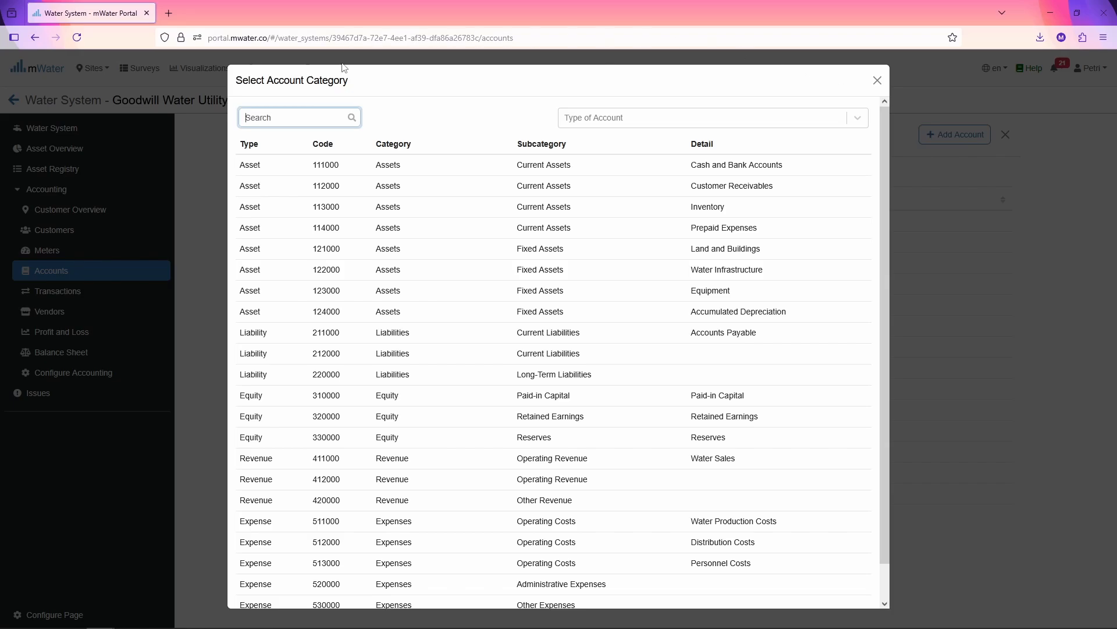
left_click(594, 124)
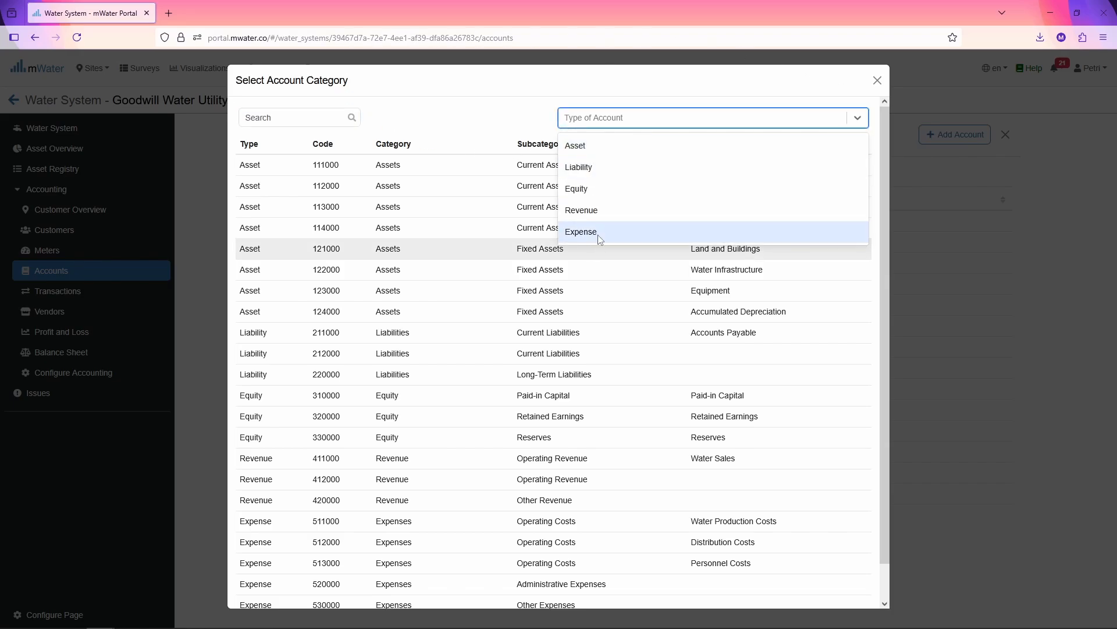
left_click(604, 152)
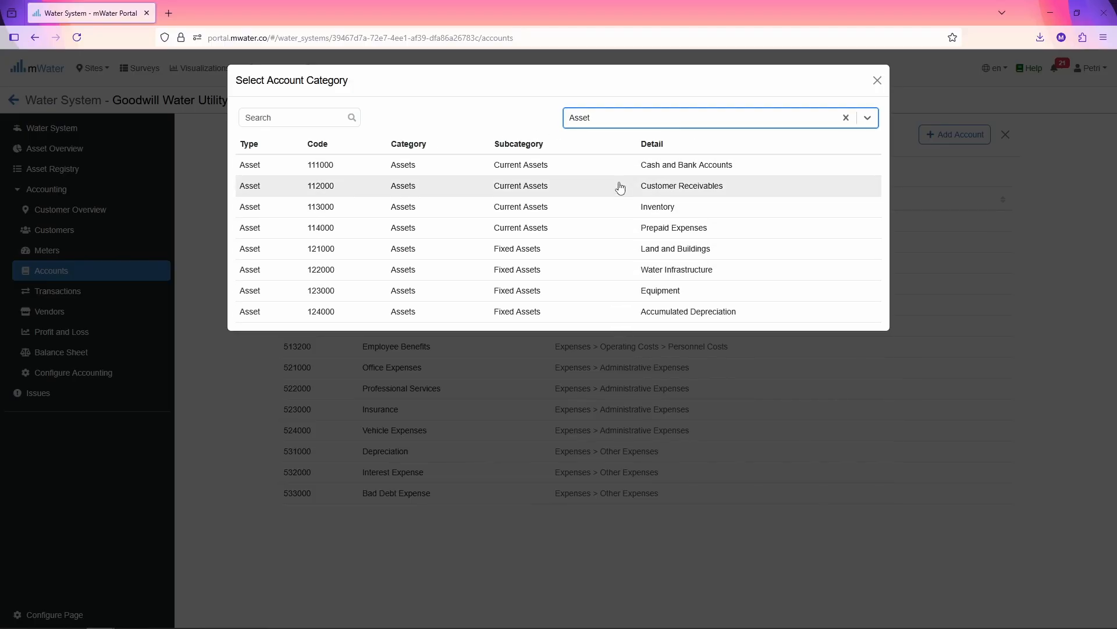
left_click(625, 250)
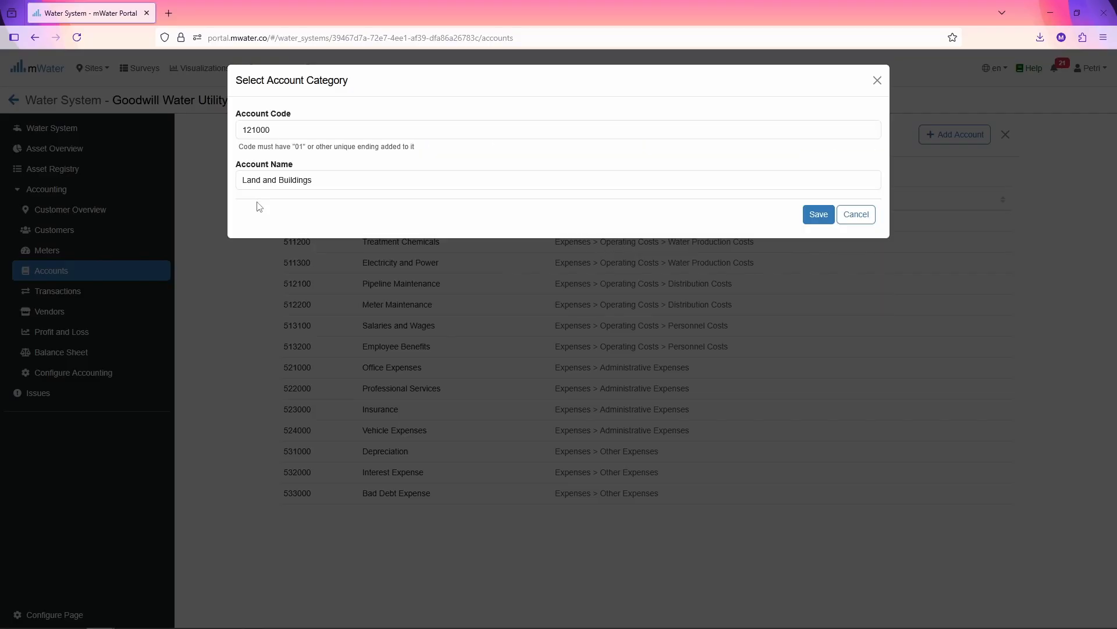
Give the new account the code 121000-005 and the name Kiosks, save it, and show the asset accounts.
left_click(290, 127)
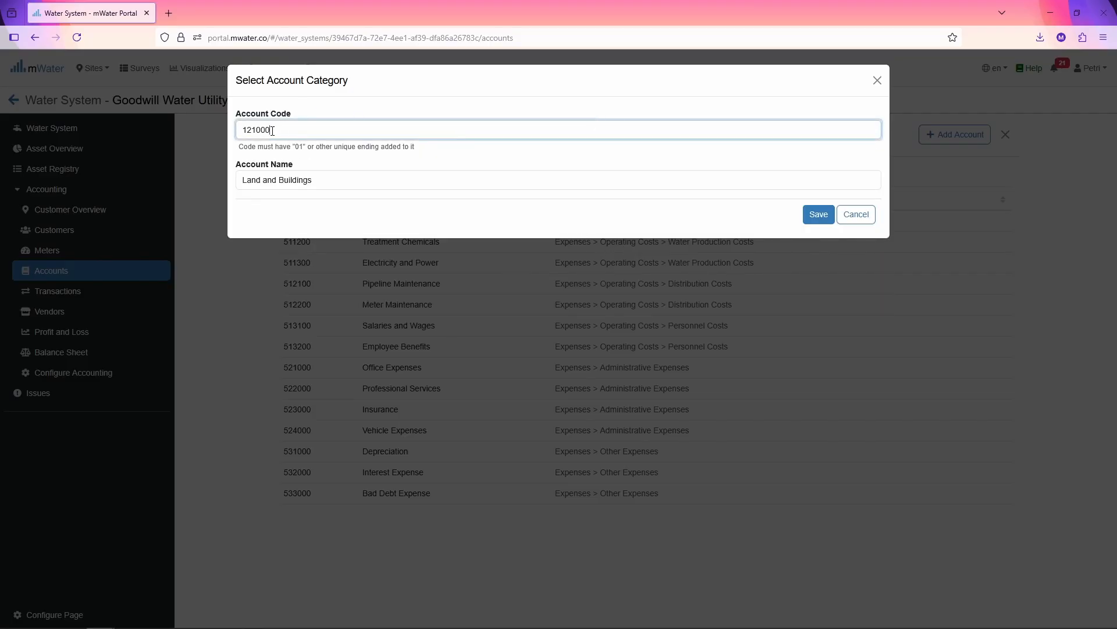
left_click_drag(272, 131, 262, 131)
left_click(327, 128)
left_click(385, 174)
left_click_drag(344, 178, 185, 185)
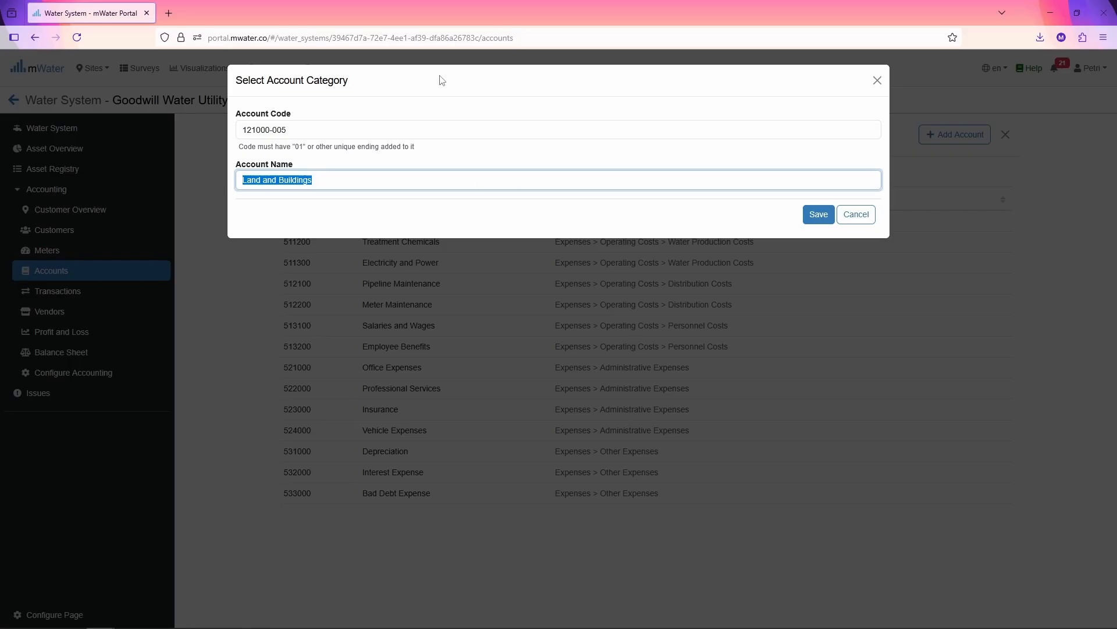
type("R")
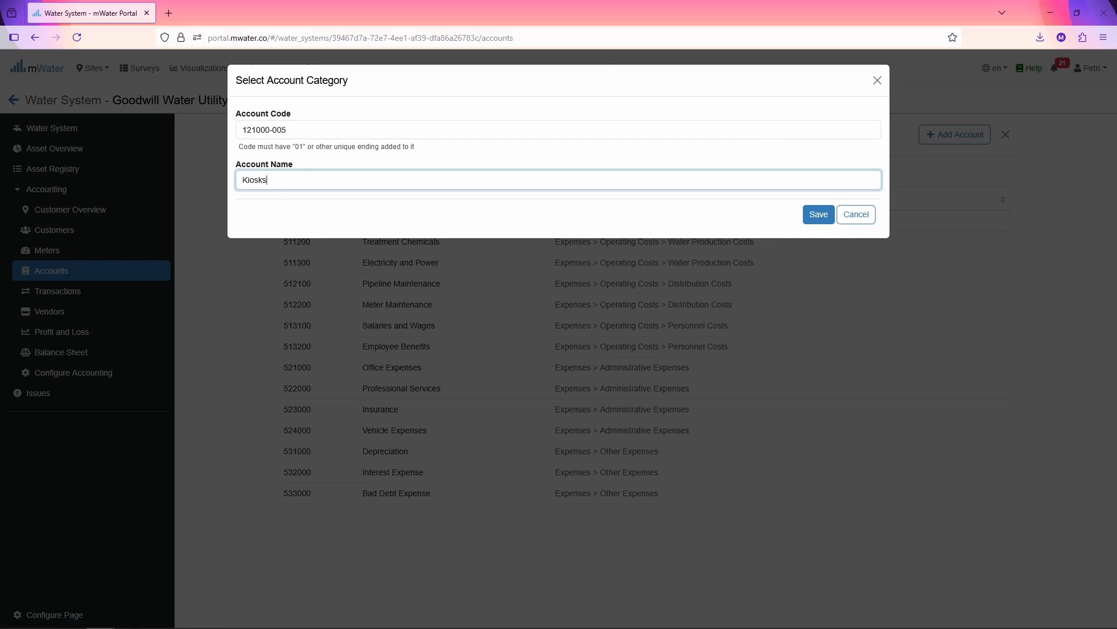
left_click(831, 217)
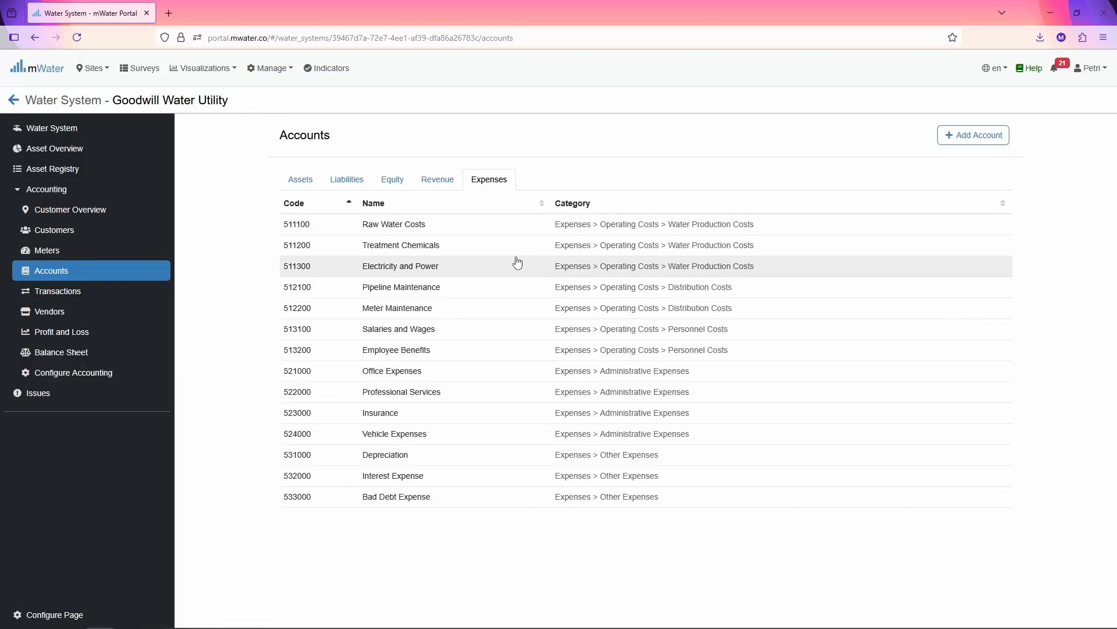
left_click(312, 183)
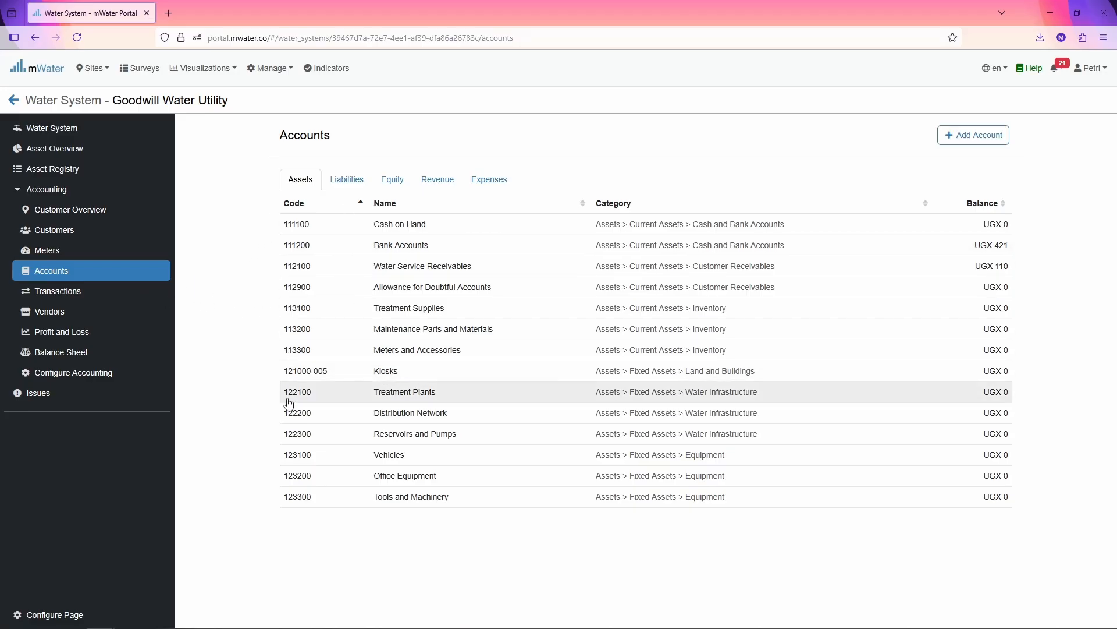
Add a vendor named Chlorine Seller with 211100 - Trade Payables as its accounts payable, and open the vendor's record.
left_click(57, 316)
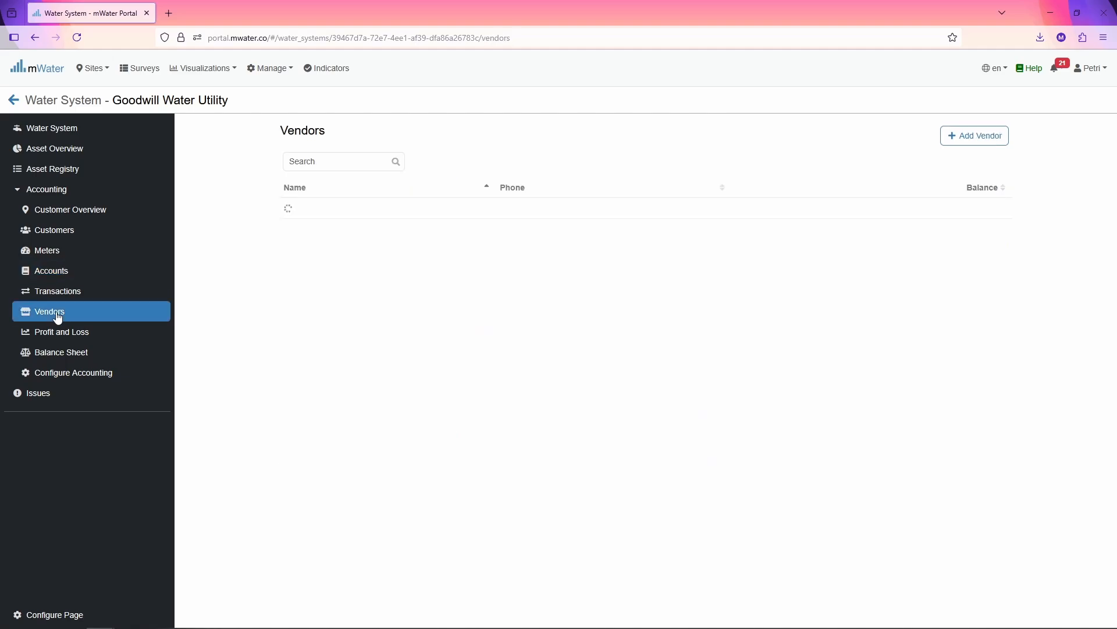
left_click(997, 140)
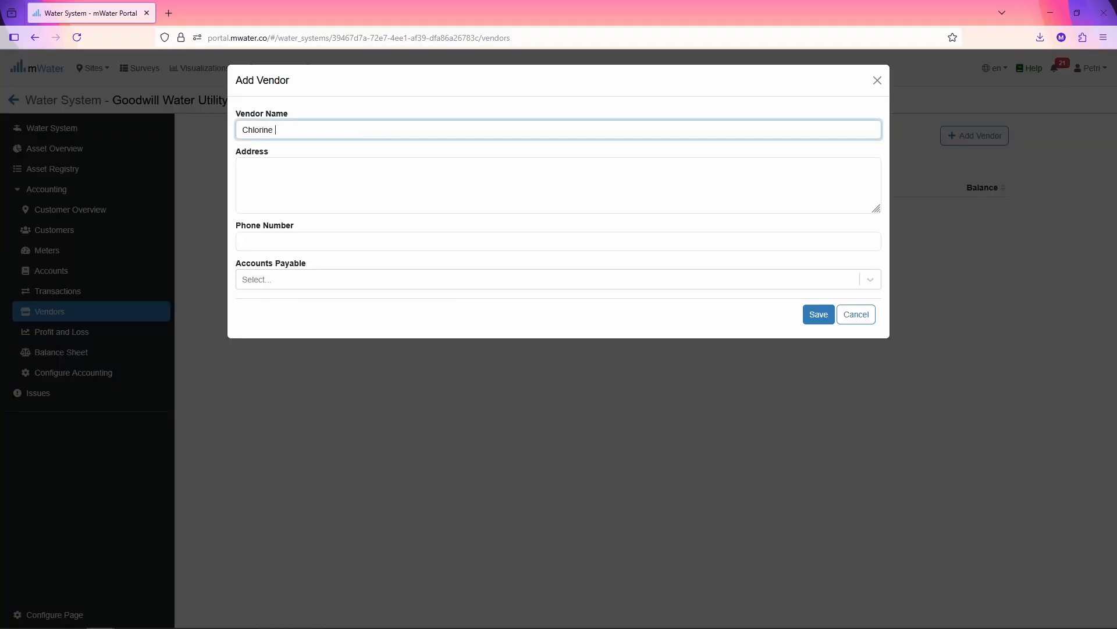
left_click(243, 167)
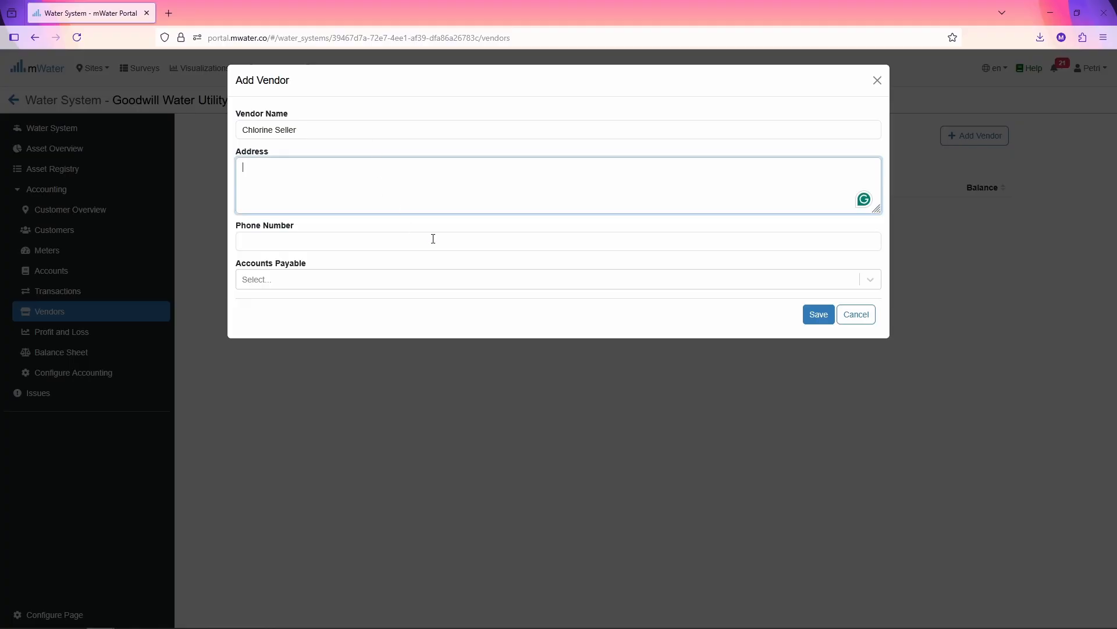
left_click(344, 279)
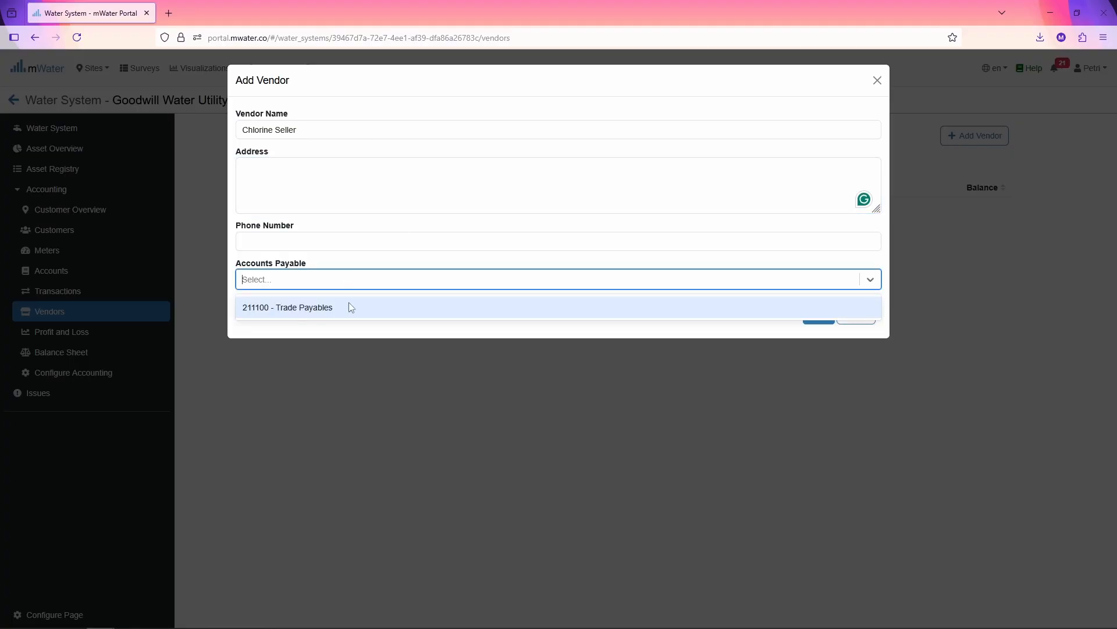
left_click(348, 304)
left_click(815, 317)
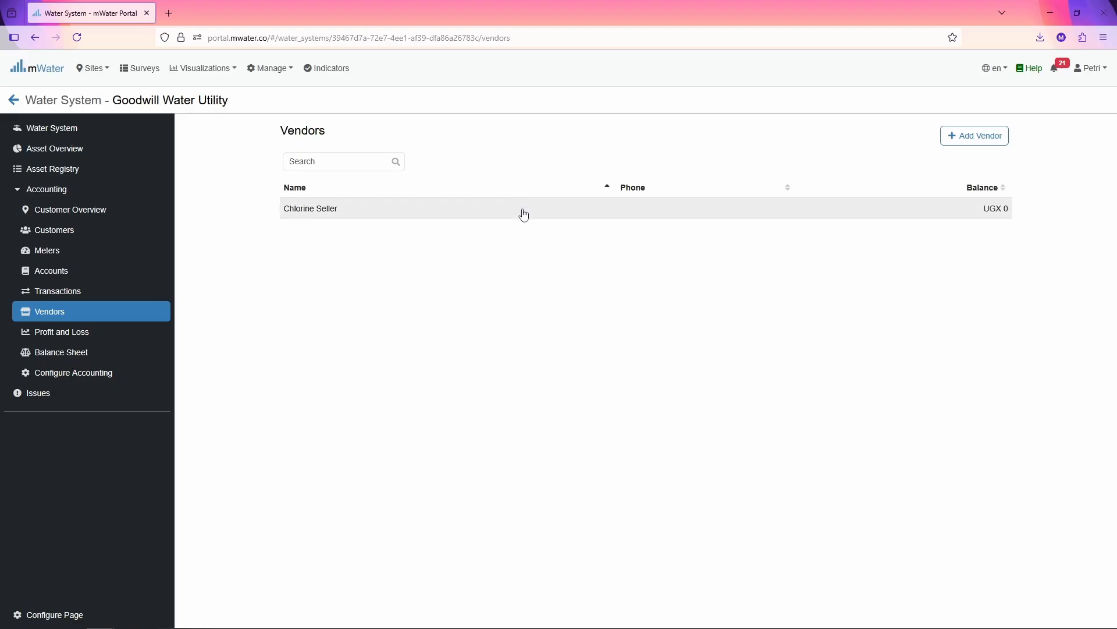
left_click(523, 214)
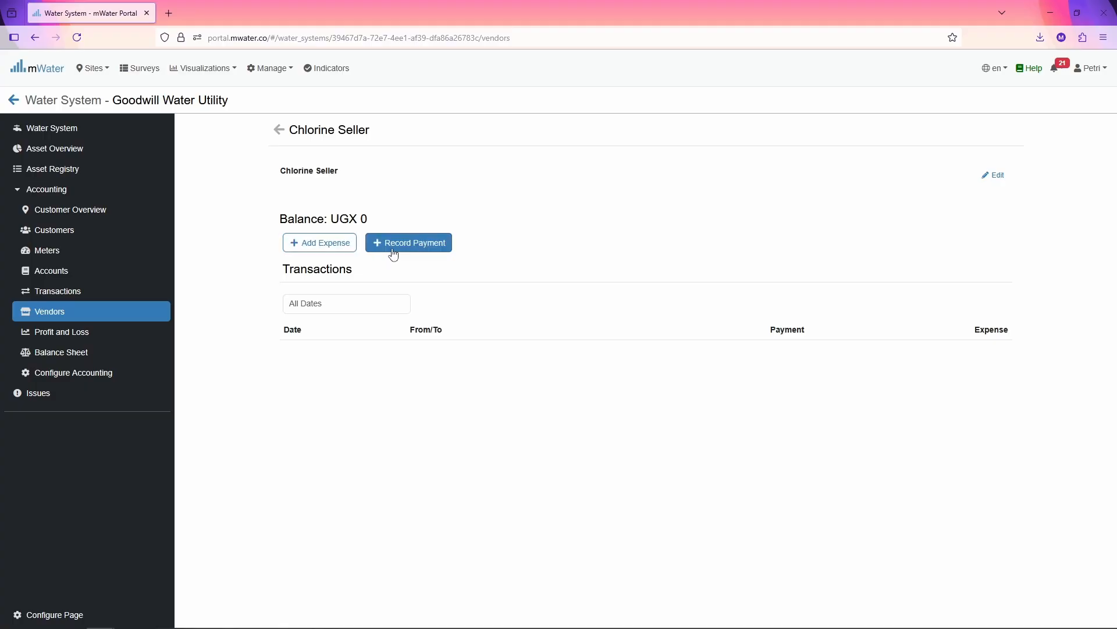
Add an expense of 44 for Chlorine Seller under 511200 - Treatment Chemicals with a short note, and save it.
left_click(323, 241)
left_click(318, 168)
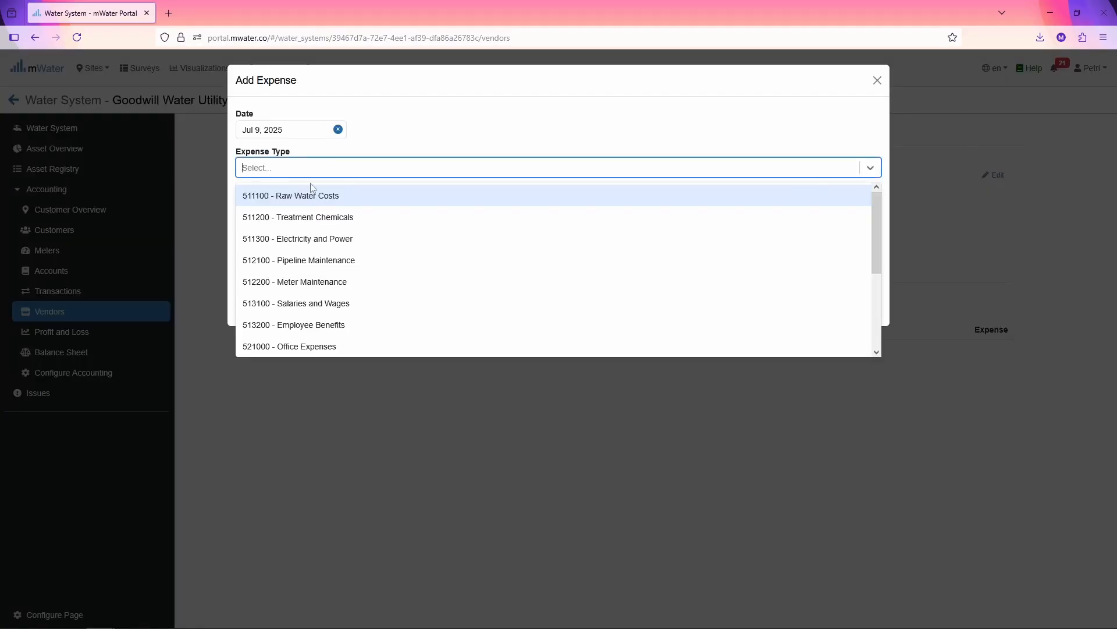
left_click(341, 220)
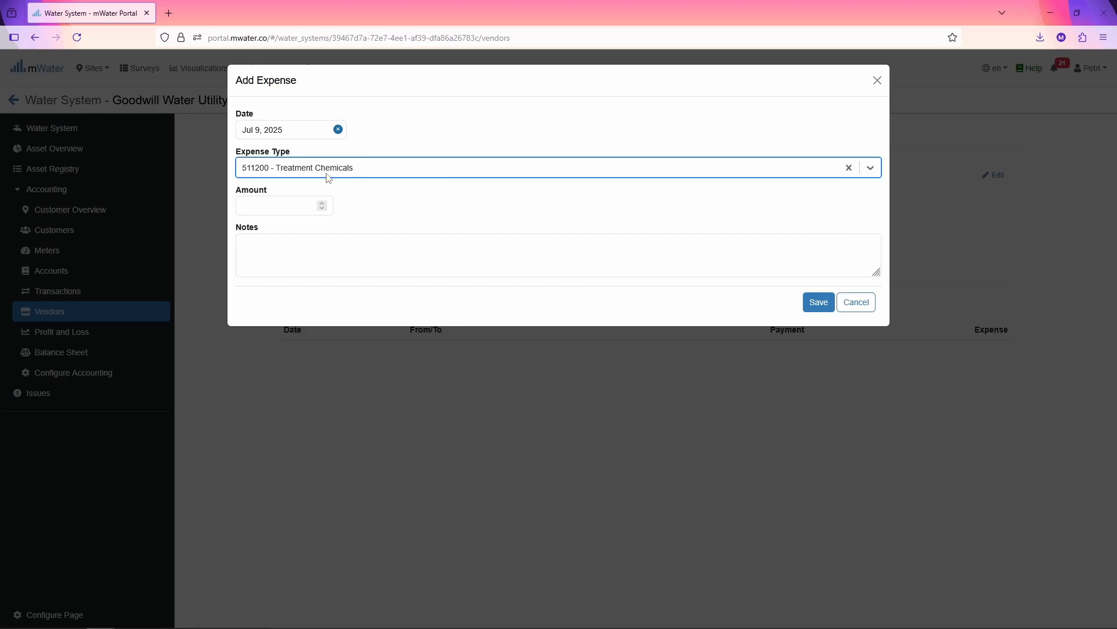
left_click(276, 213)
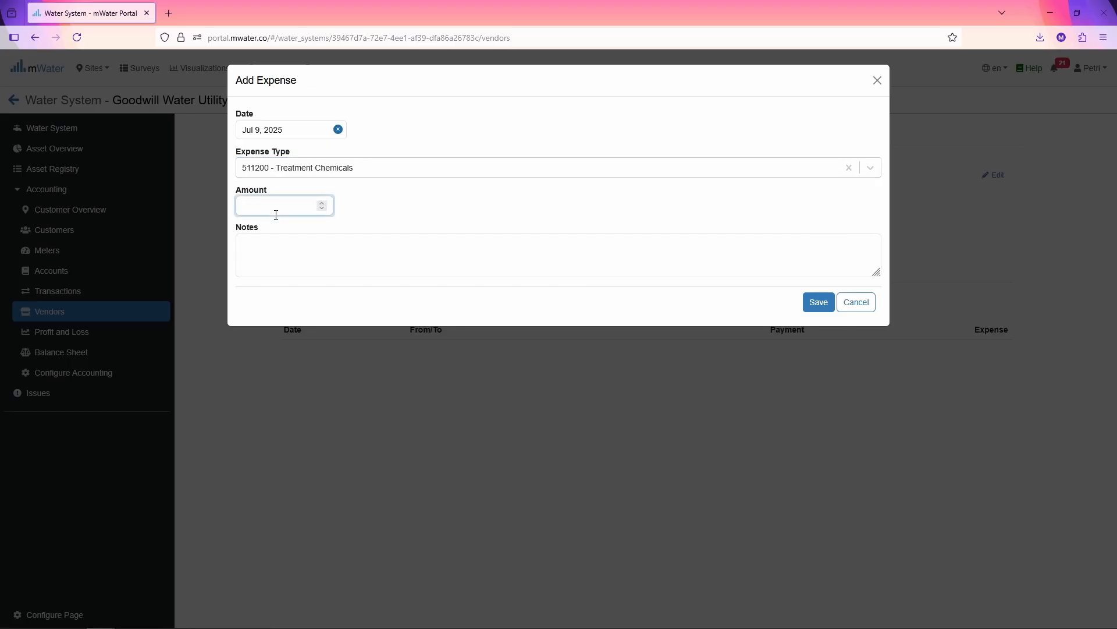
left_click(412, 269)
type("dM")
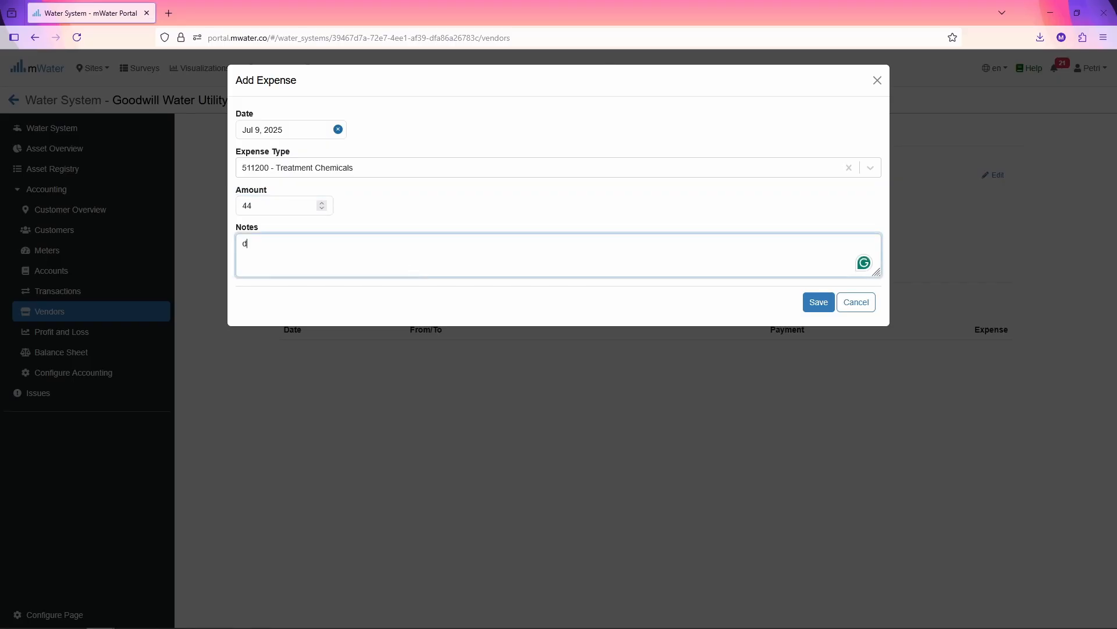
type("onthl")
key("ctrl+a")
type("Mont")
left_click(829, 306)
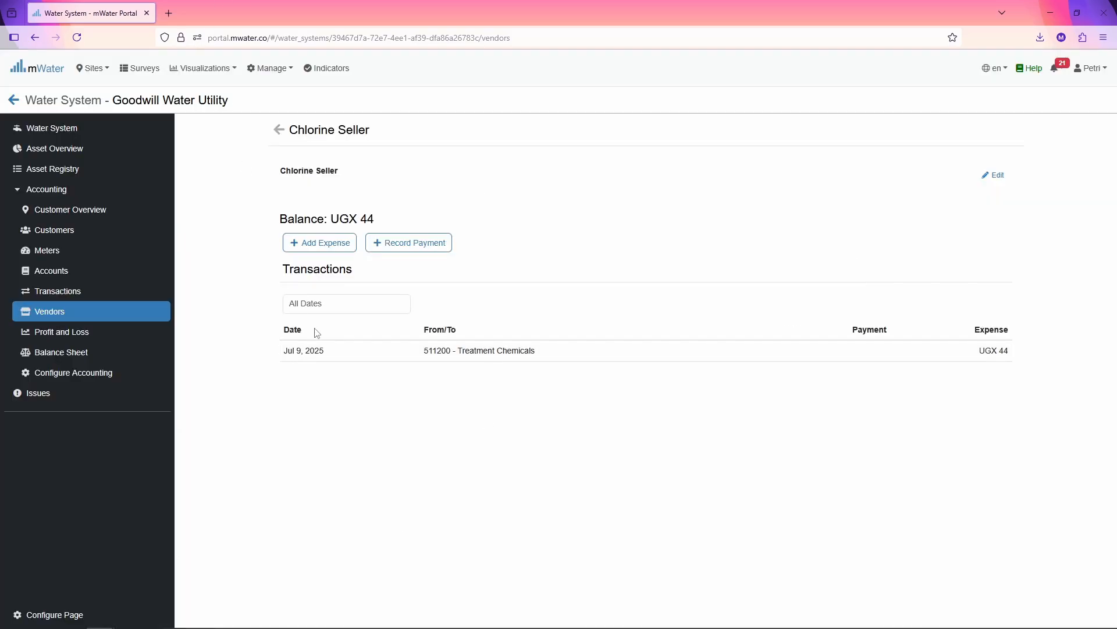
Open the profit and loss report and set its period to This Year.
left_click(96, 336)
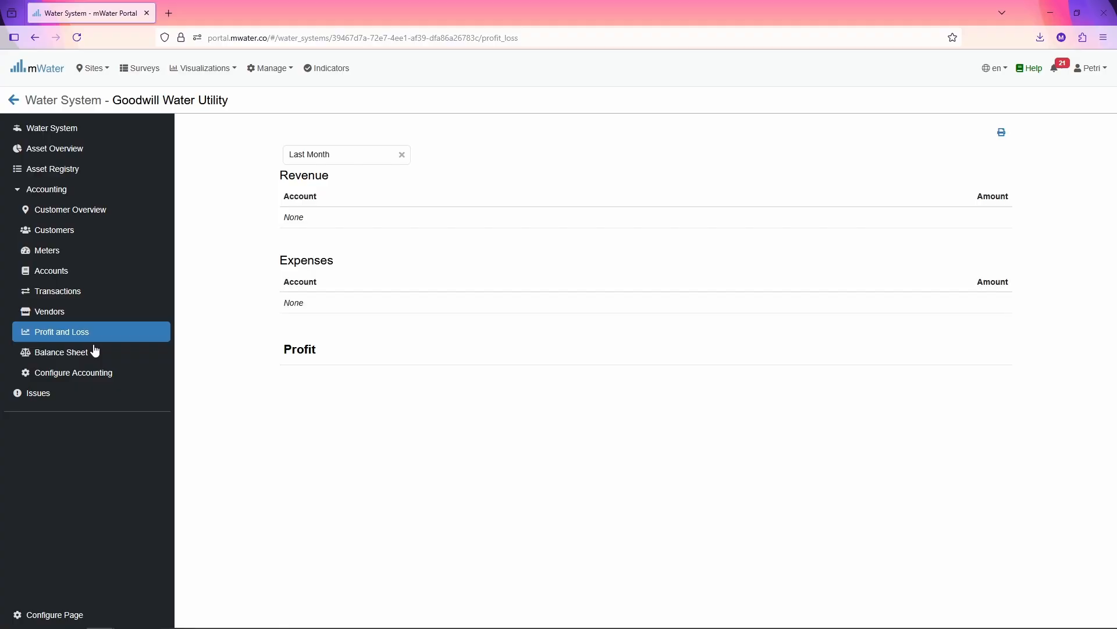
left_click(335, 156)
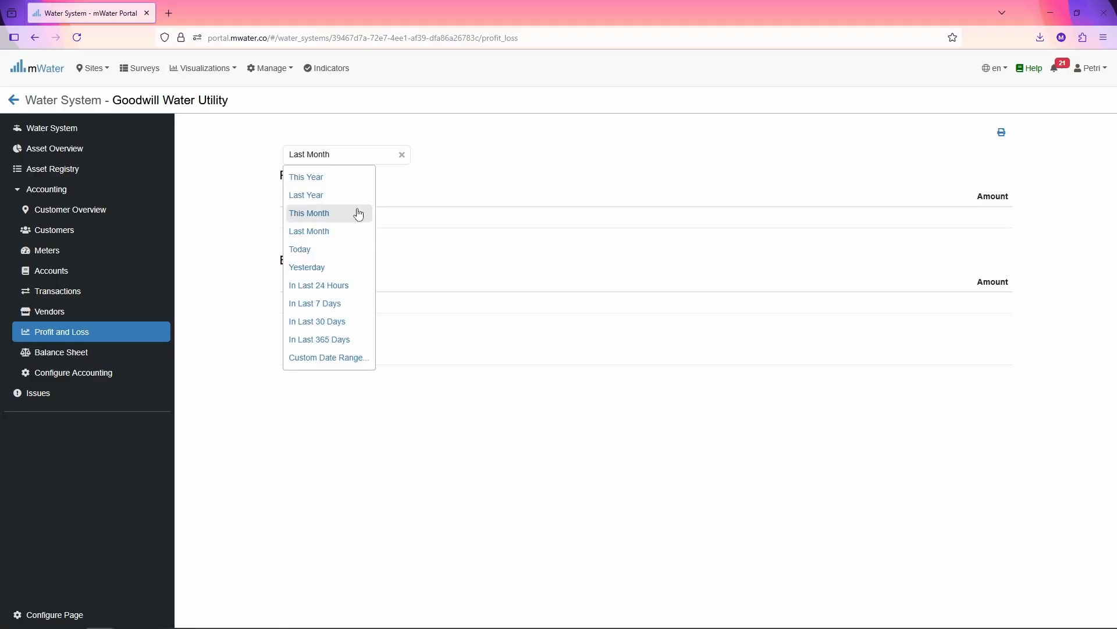
left_click(356, 179)
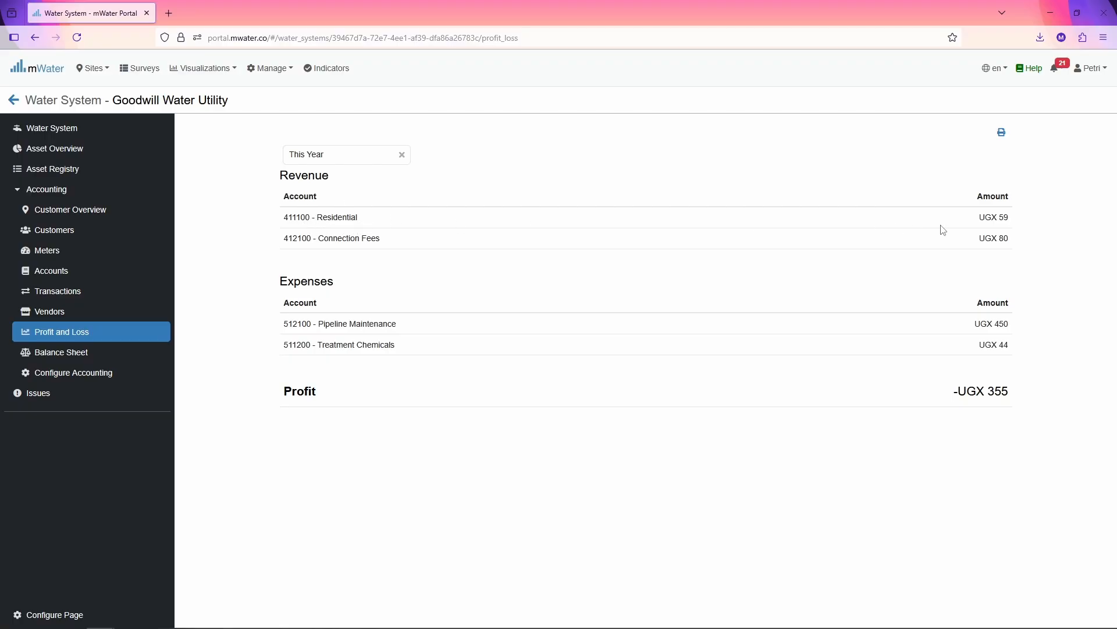
Examine the revenue and expense lines of the profit and loss report and the available date ranges.
left_click_drag(970, 223, 350, 239)
left_click(1026, 247)
left_click(662, 250)
left_click_drag(327, 326, 496, 332)
left_click(493, 329)
left_click_drag(948, 324, 322, 343)
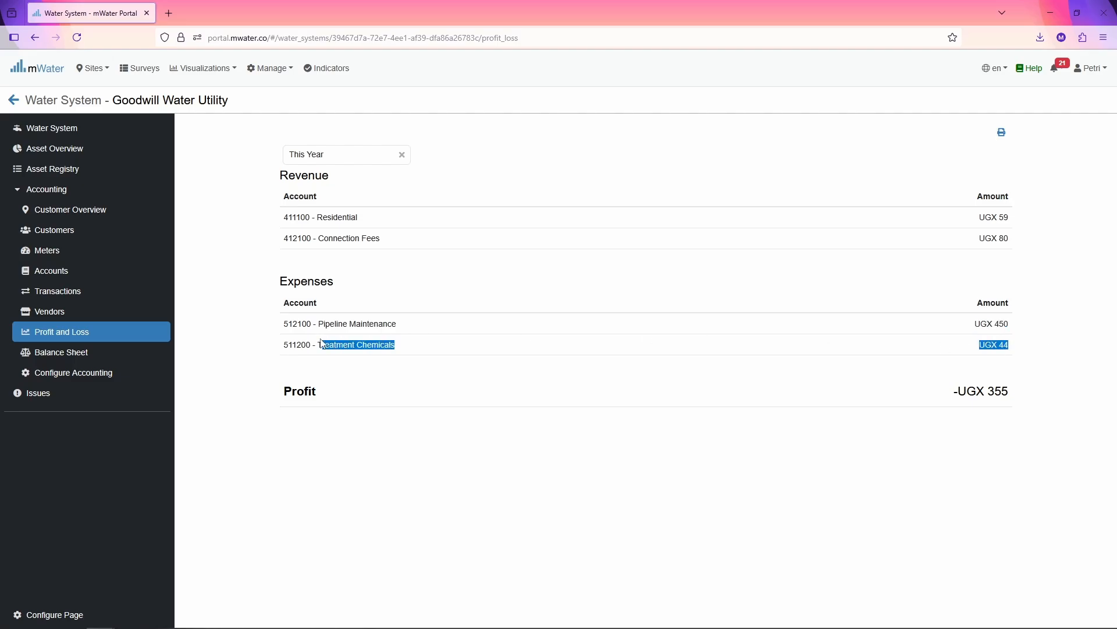
left_click(321, 367)
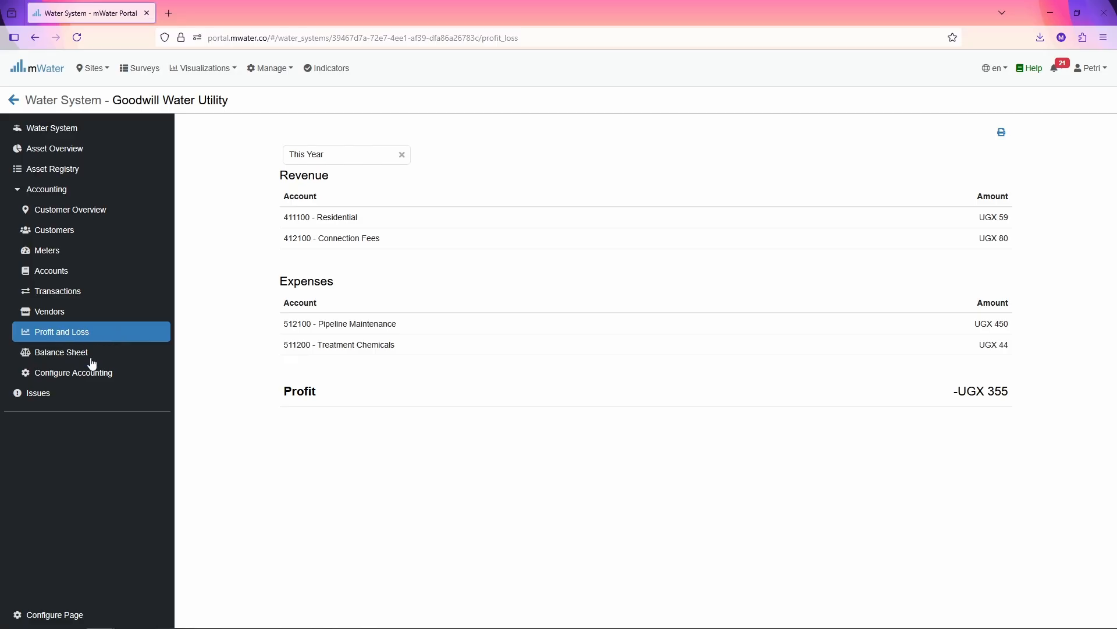
left_click(329, 160)
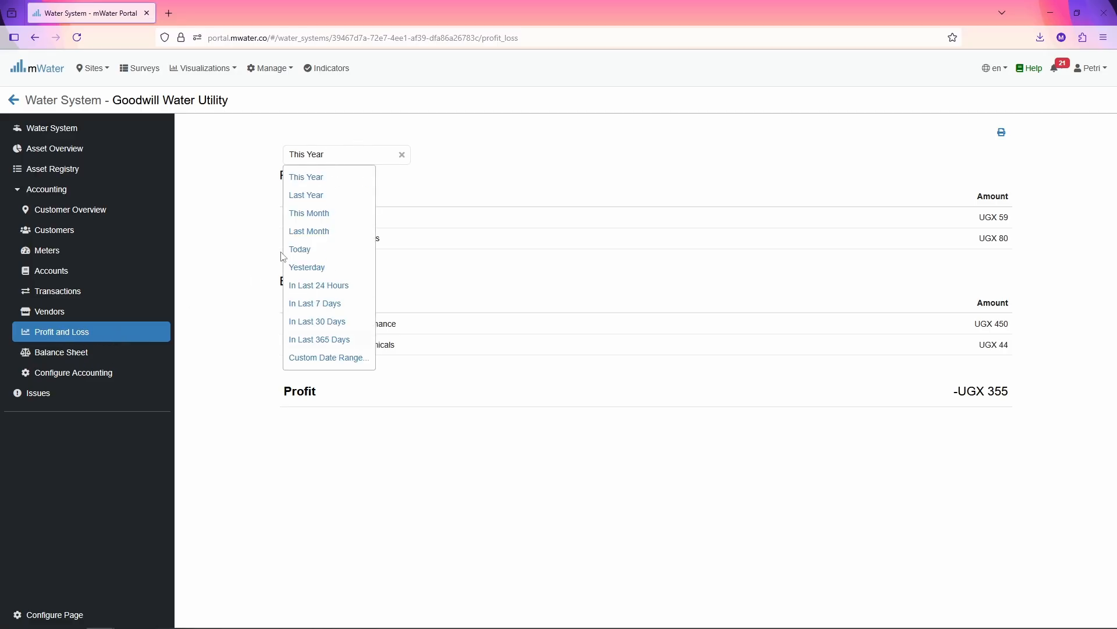
Open the balance sheet and show it as of Jul 7, 2025.
left_click(76, 353)
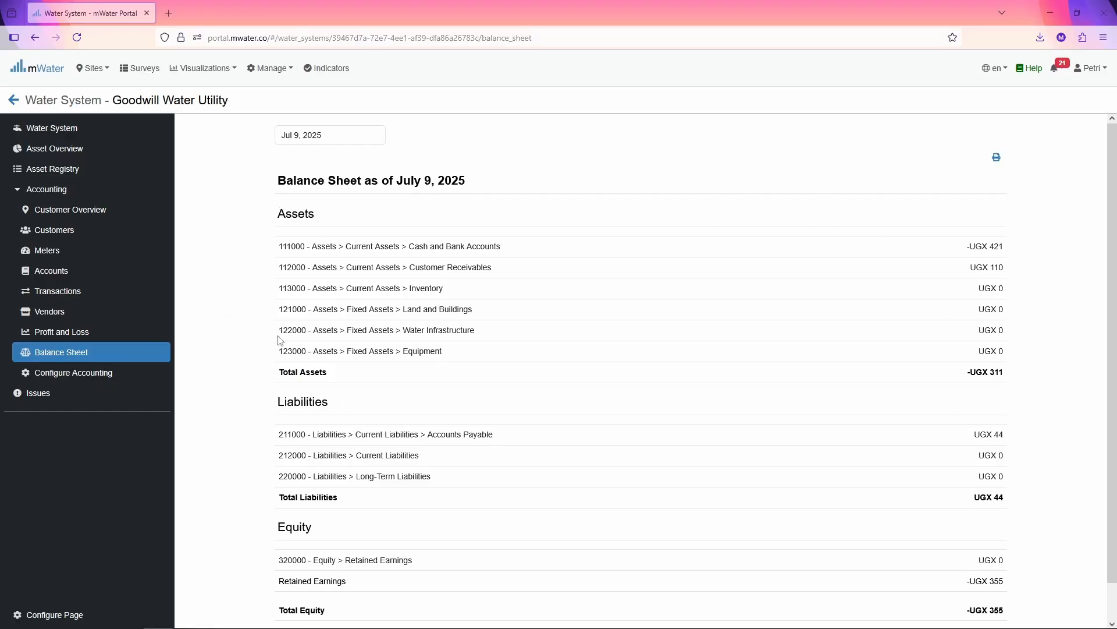
left_click(330, 139)
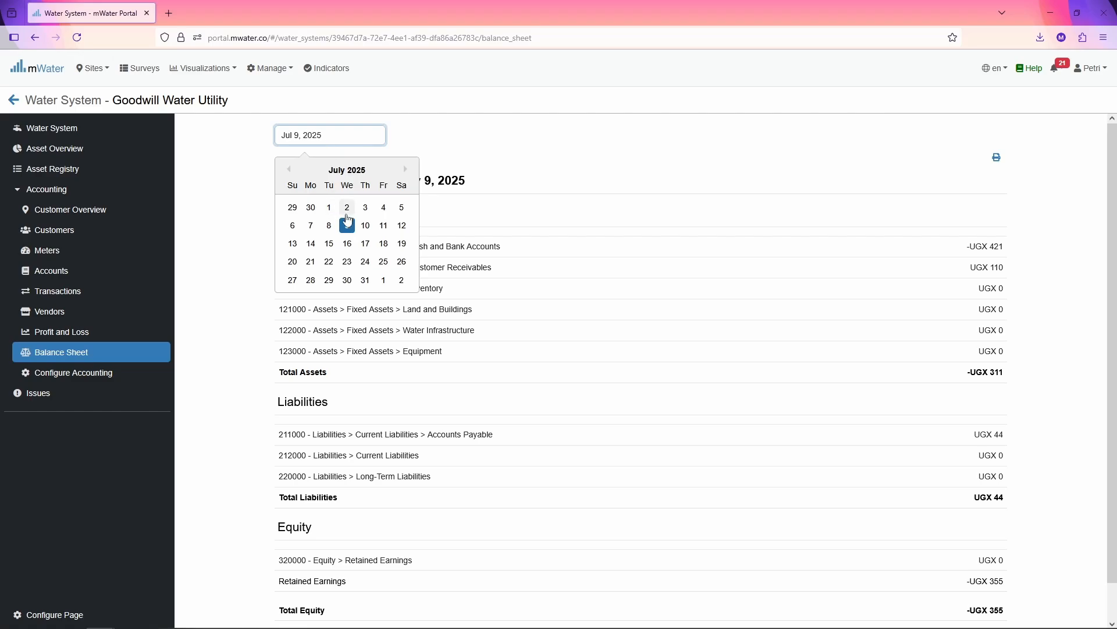
left_click(553, 205)
scroll(624, 213, "down", 2)
scroll(623, 214, "up", 2)
left_click(303, 137)
left_click(311, 225)
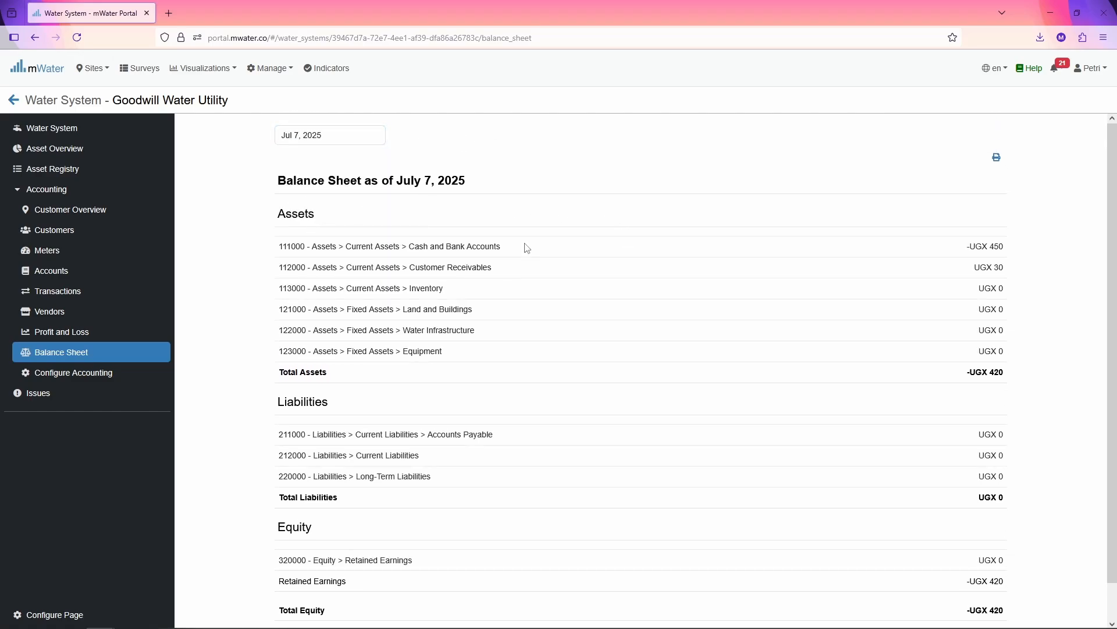
Set the balance sheet date to Jul 9, 2025 and review its equity and total liability plus equity lines.
left_click(314, 135)
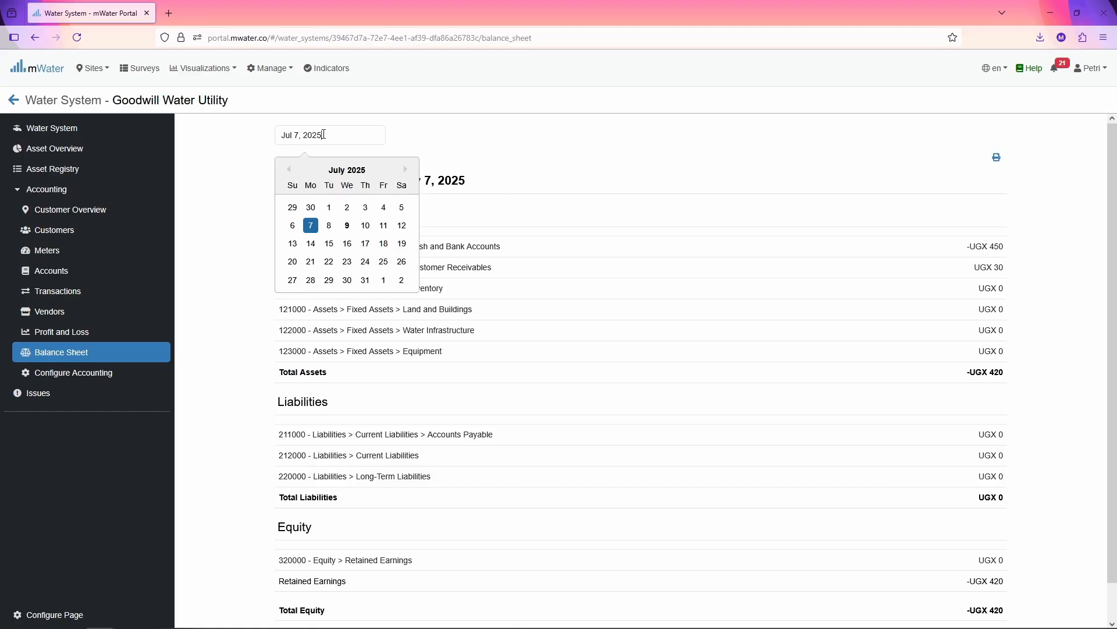
left_click(347, 223)
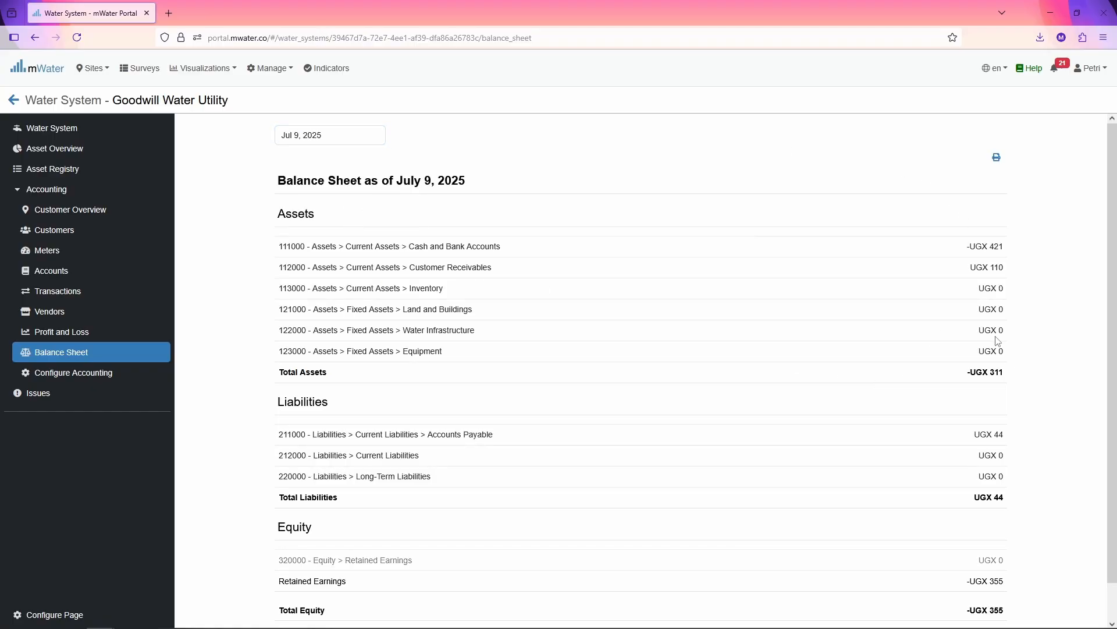
scroll(943, 201, "down", 1)
left_click_drag(968, 574, 1008, 601)
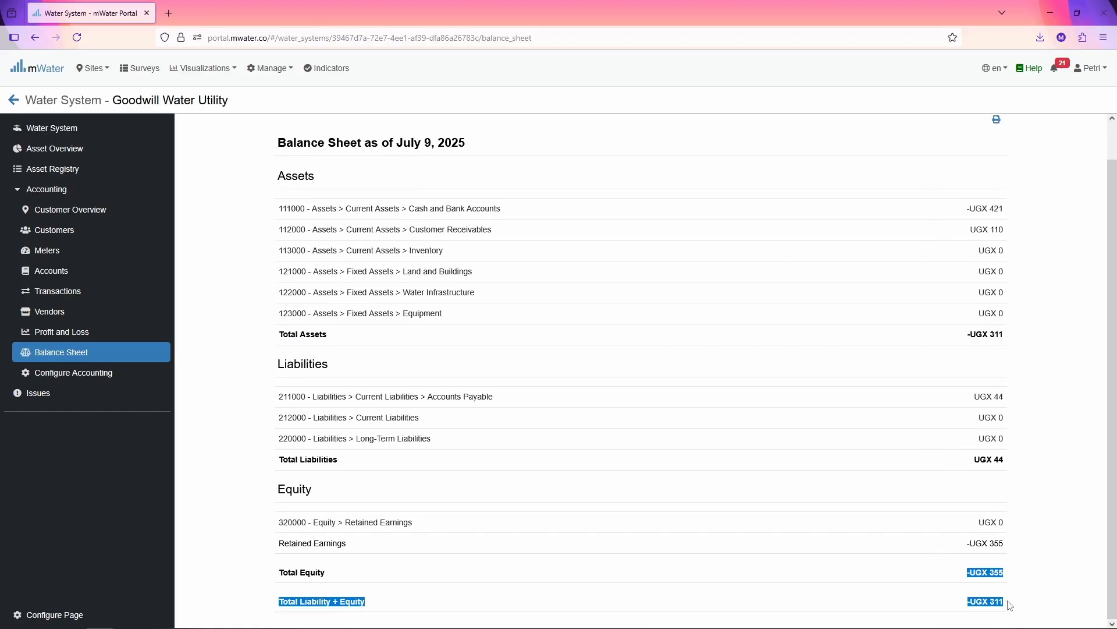
triple_click(1008, 601)
left_click(1008, 601)
scroll(1008, 554, "up", 1)
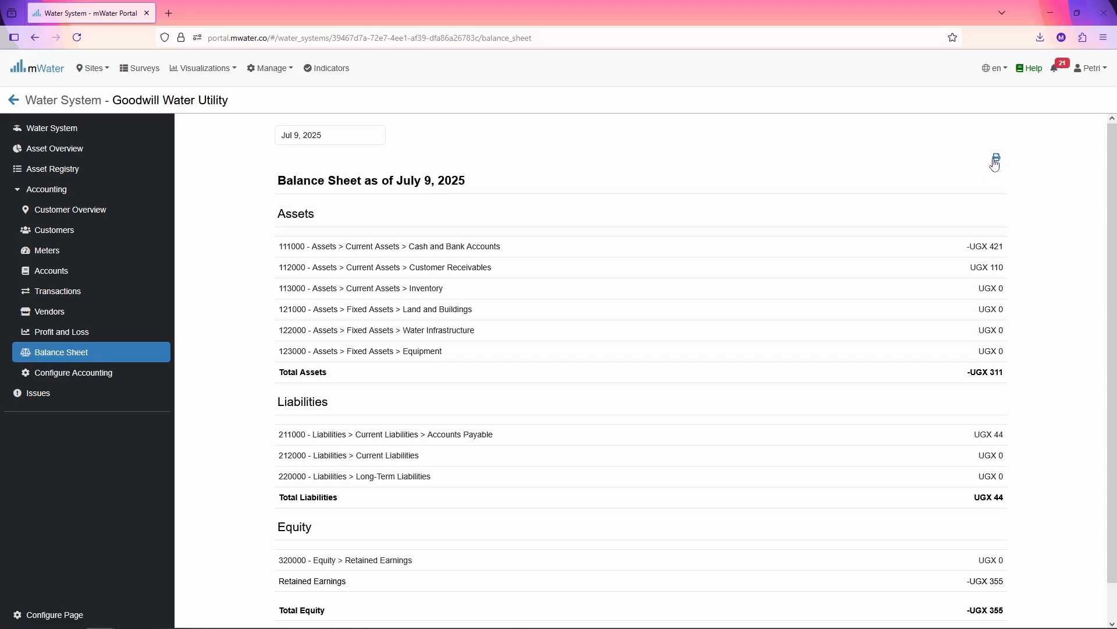
scroll(373, 341, "down", 1)
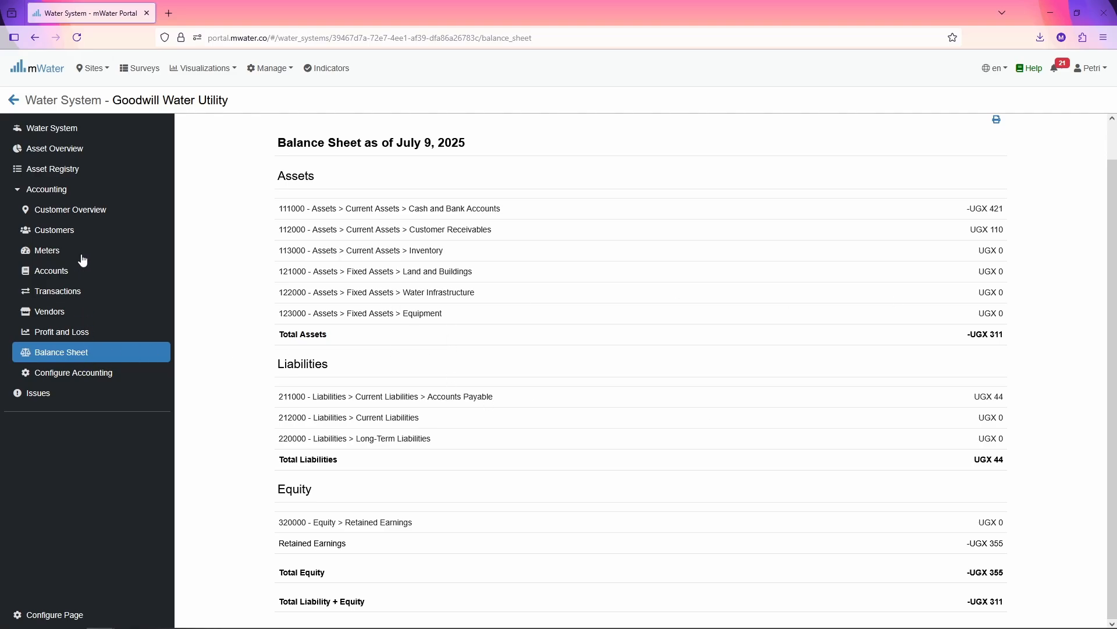
Open the customer overview map and zoom out to examine the customer connections and network assets.
left_click(66, 216)
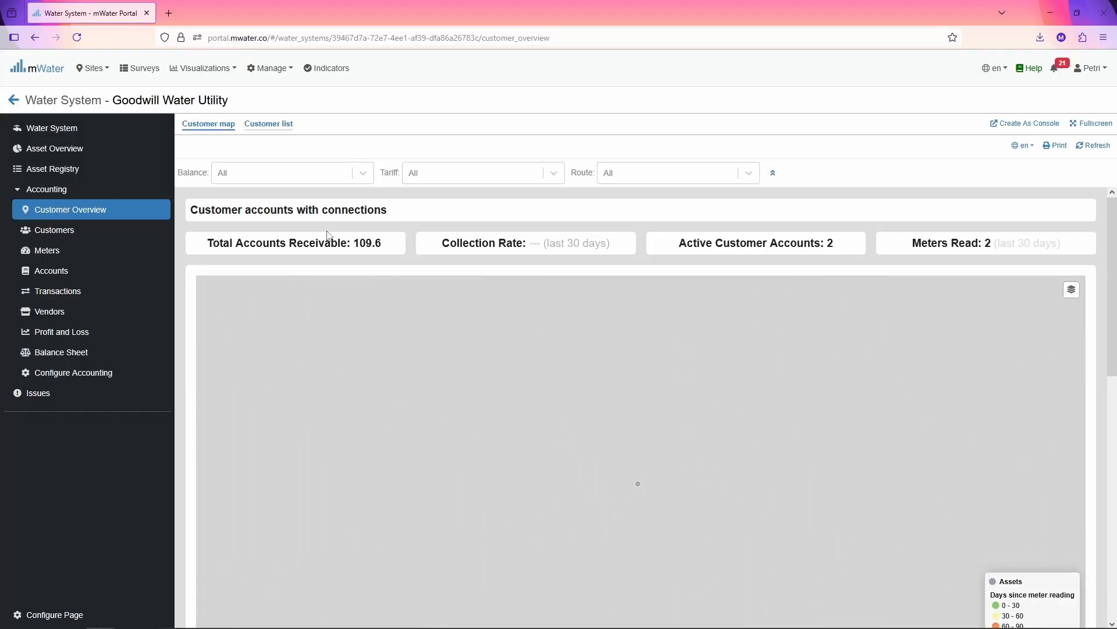
scroll(617, 456, "up", 2)
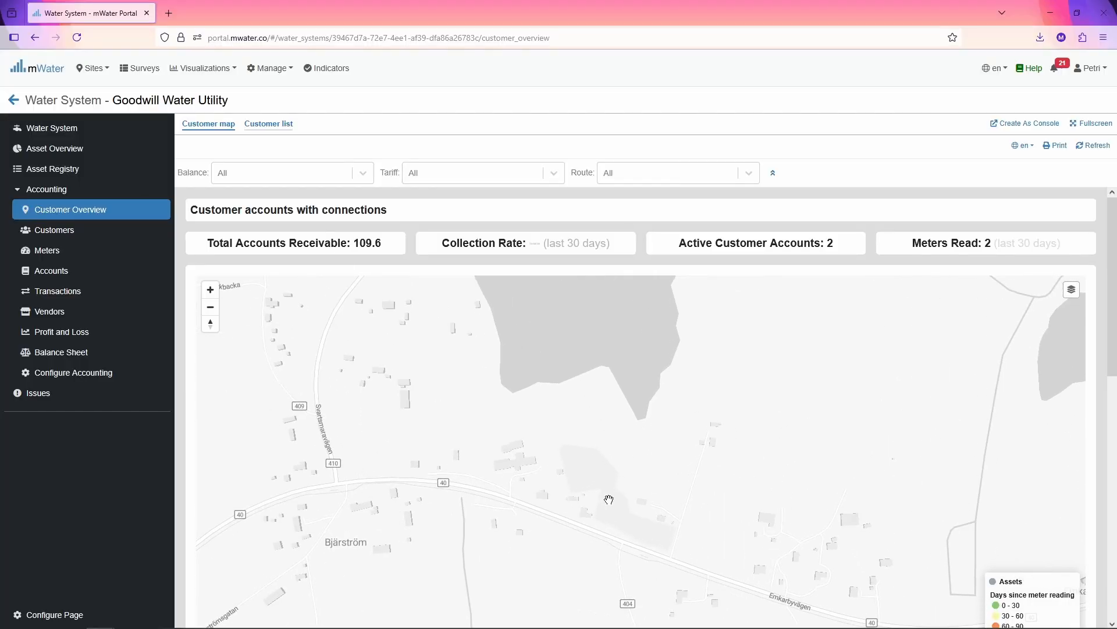
left_click_drag(594, 521, 533, 417)
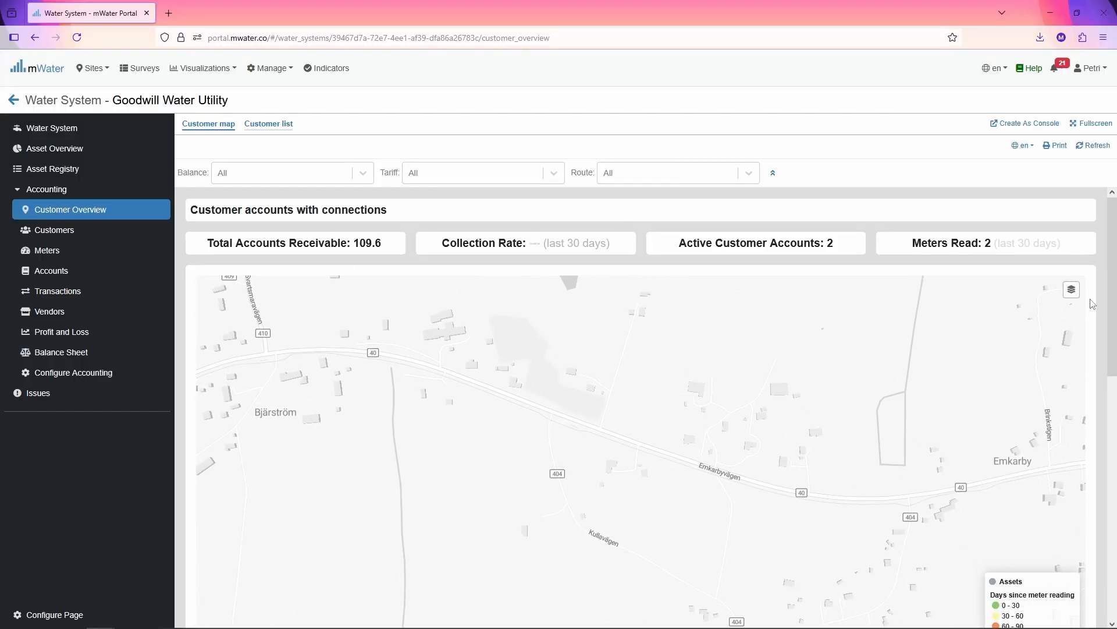
left_click(1072, 289)
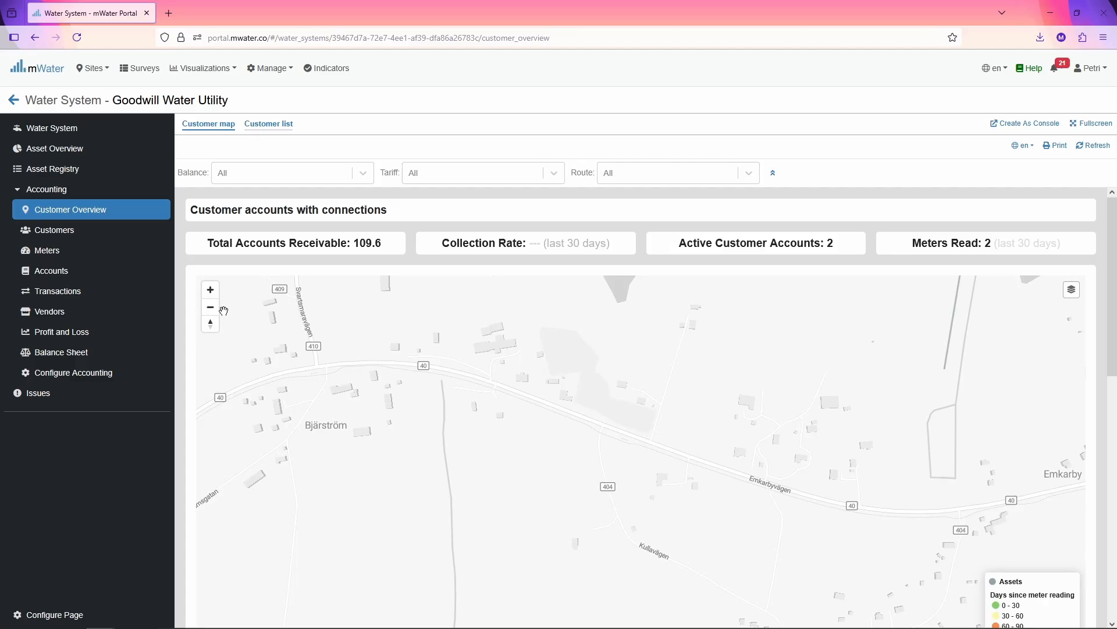
left_click(211, 308)
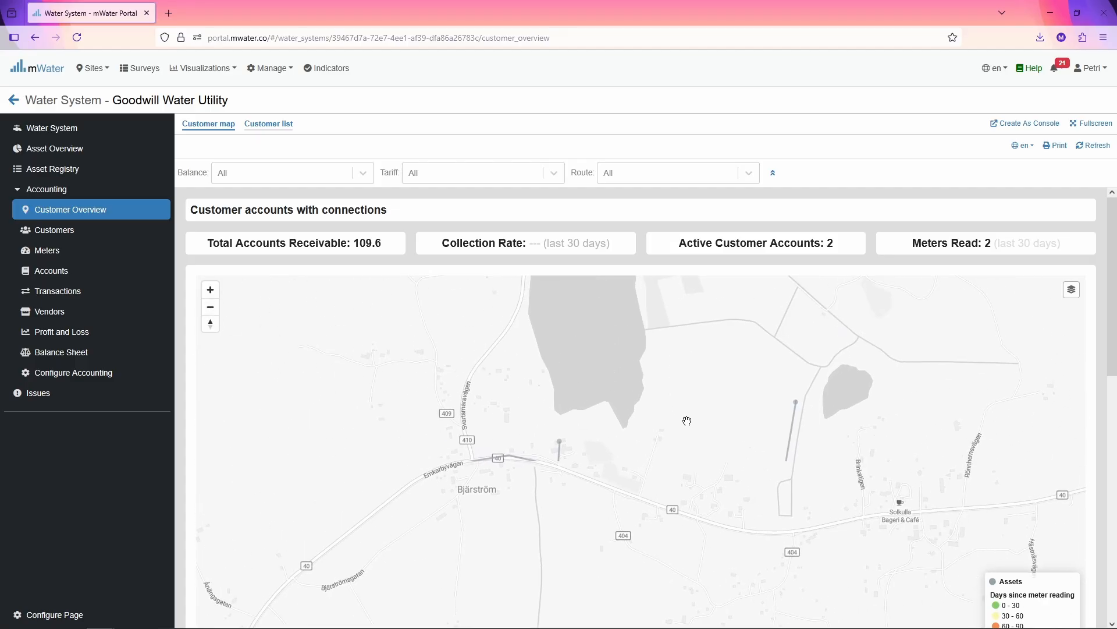
mouse_move(563, 446)
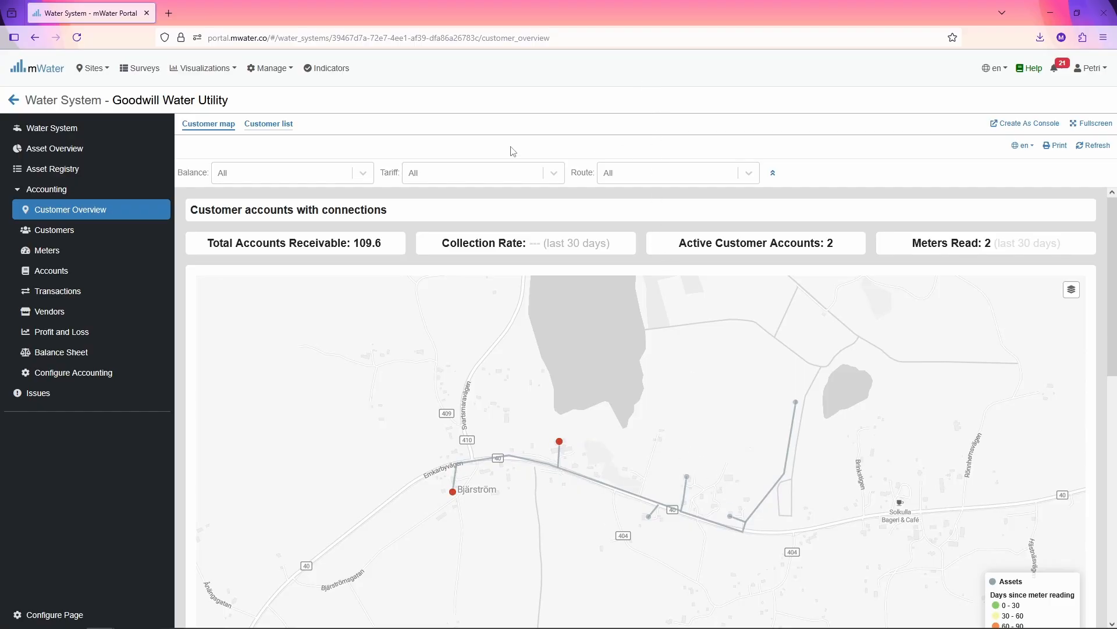
Open the customer import page from the customer list and download the XLSX template.
left_click(104, 231)
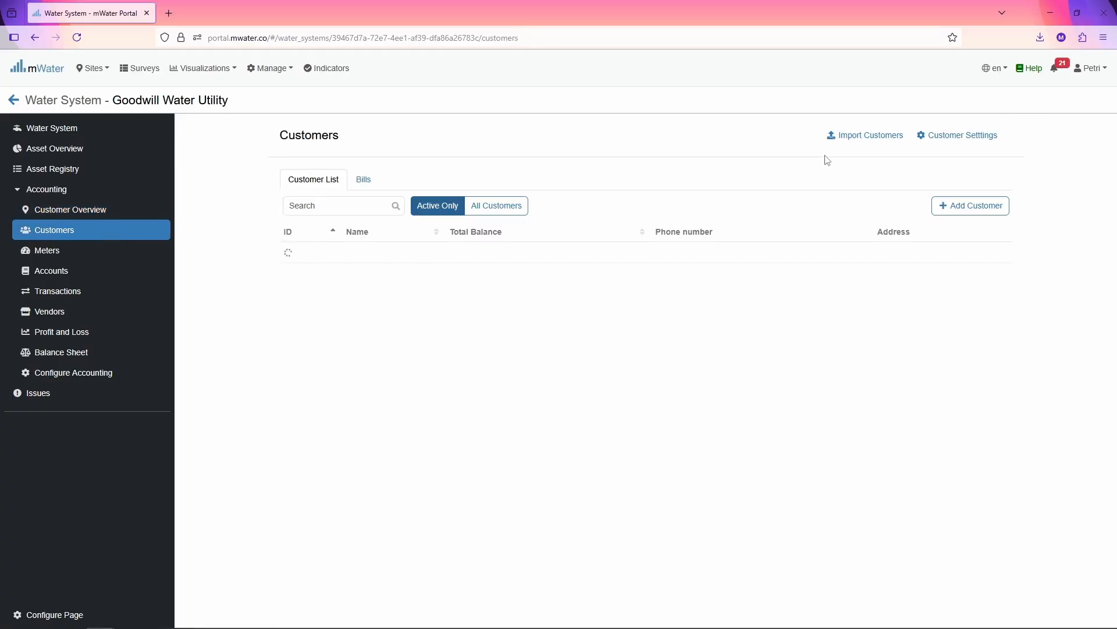
left_click(880, 141)
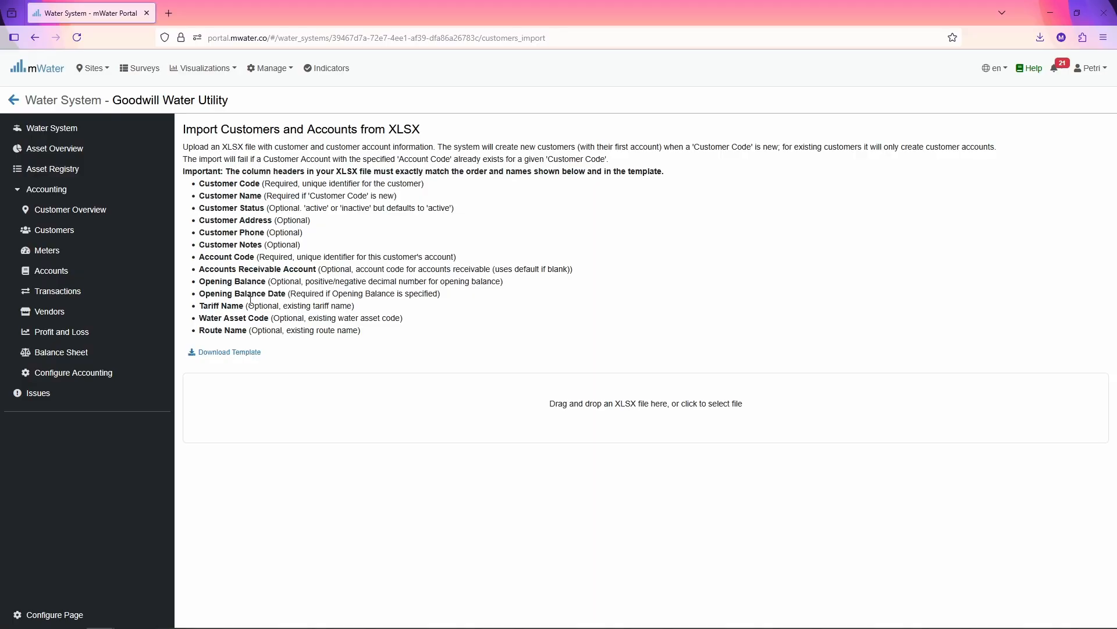
left_click(230, 352)
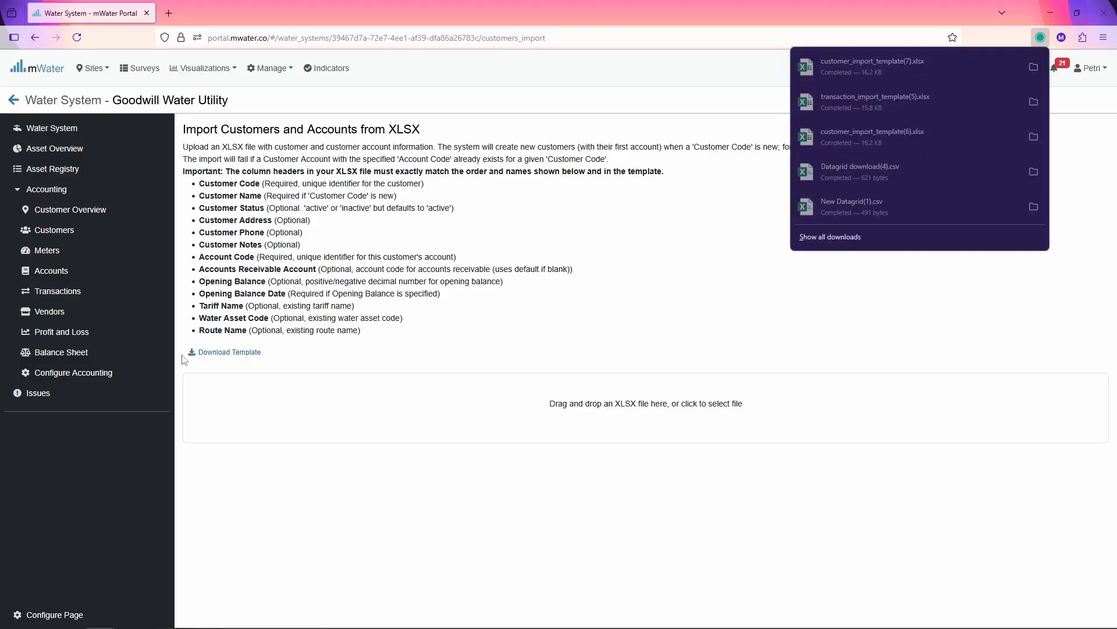
Switch to customer_import_template_goodwill.xlsx in Excel and delete the first customer's row, row 2.
left_click(579, 243)
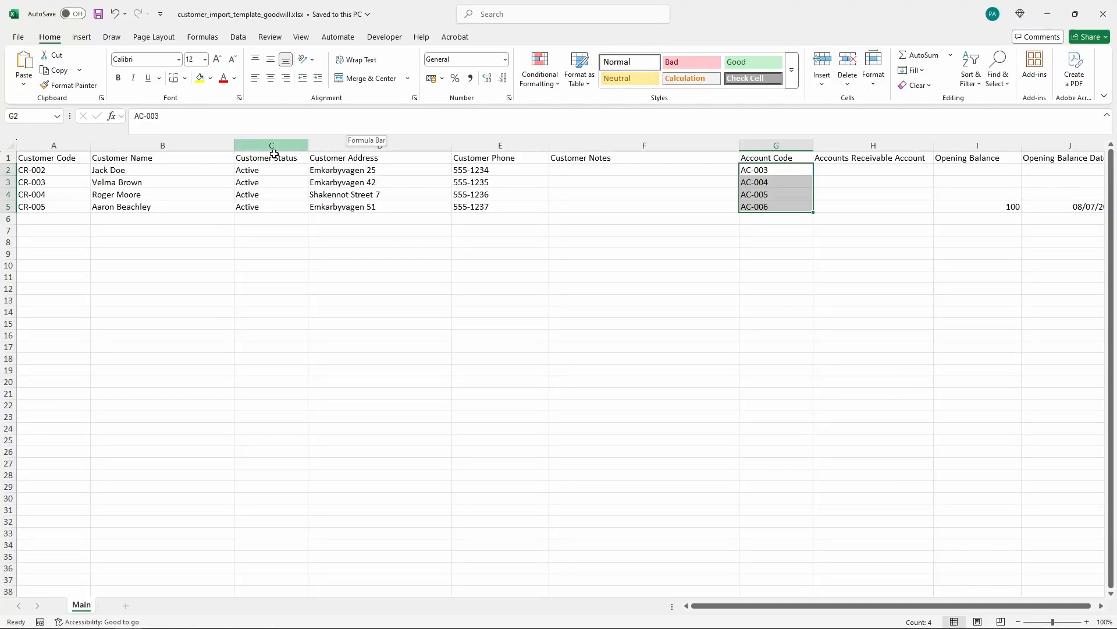
left_click(274, 218)
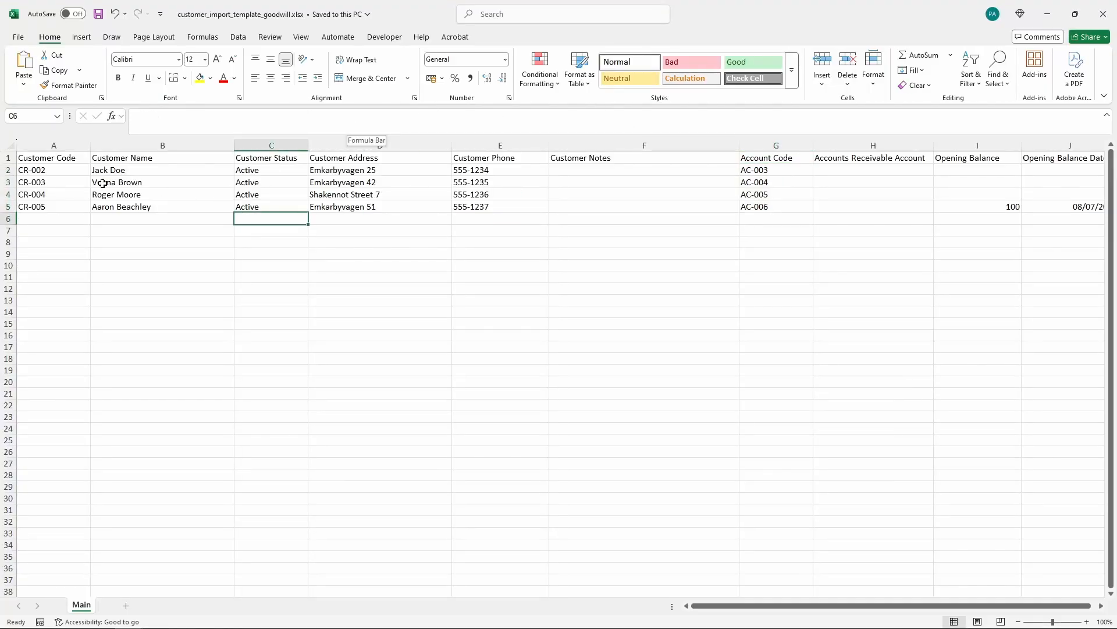
left_click_drag(64, 172, 63, 210)
left_click(99, 170)
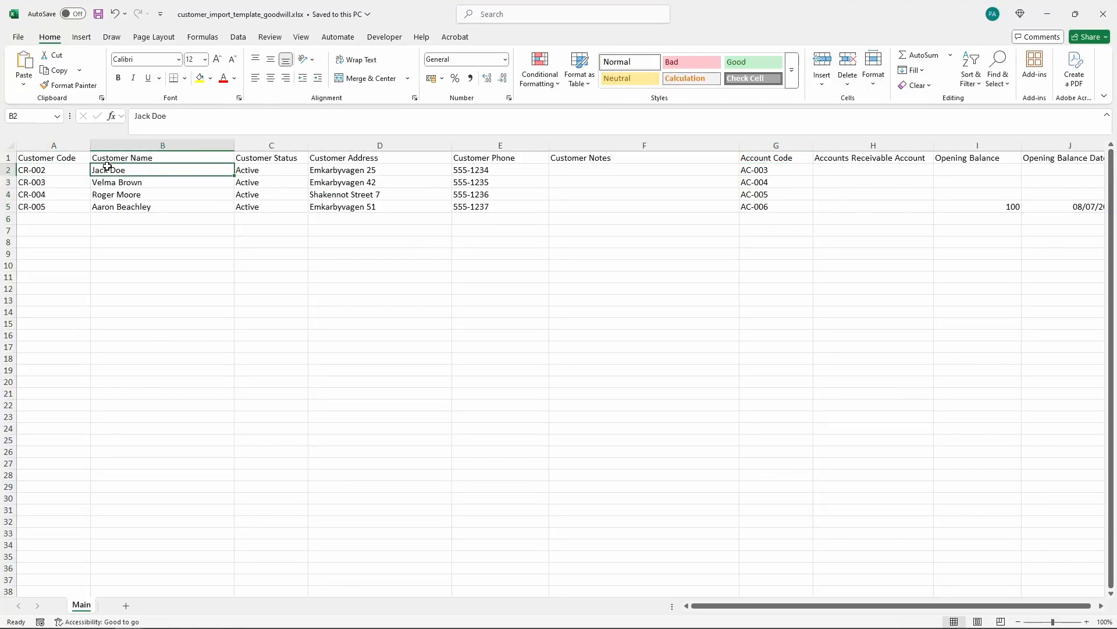
key("shift+space")
key("ctrl+minus")
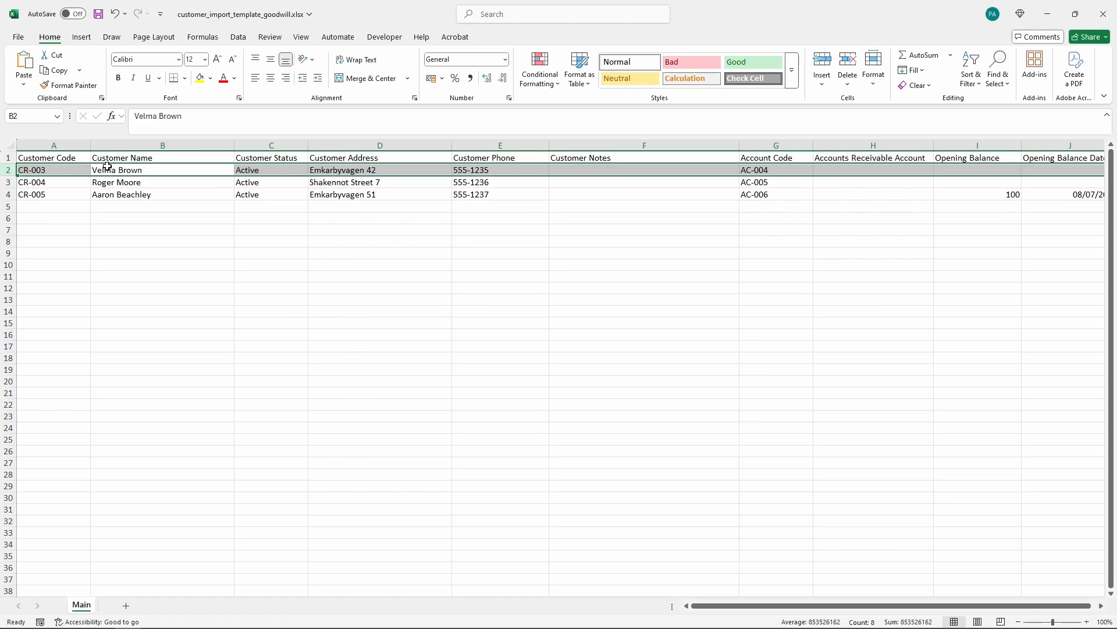
left_click(107, 167)
Check the remaining customer codes and names, and shrink the spreadsheet window so it sits over the browser's import page.
left_click(62, 169)
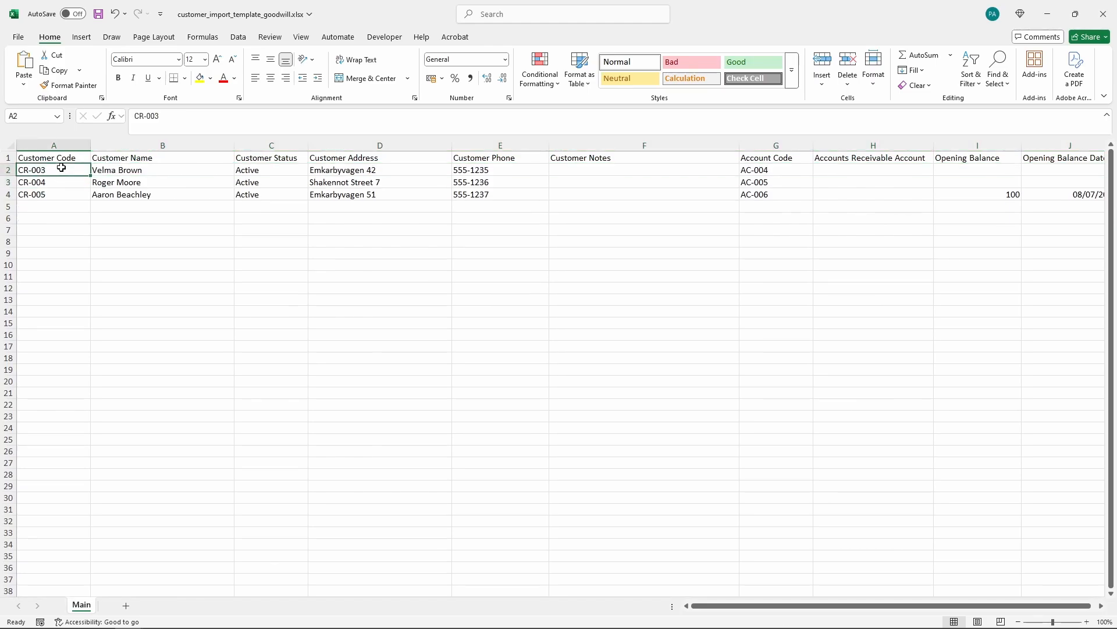
left_click_drag(126, 171, 125, 230)
left_click(124, 229)
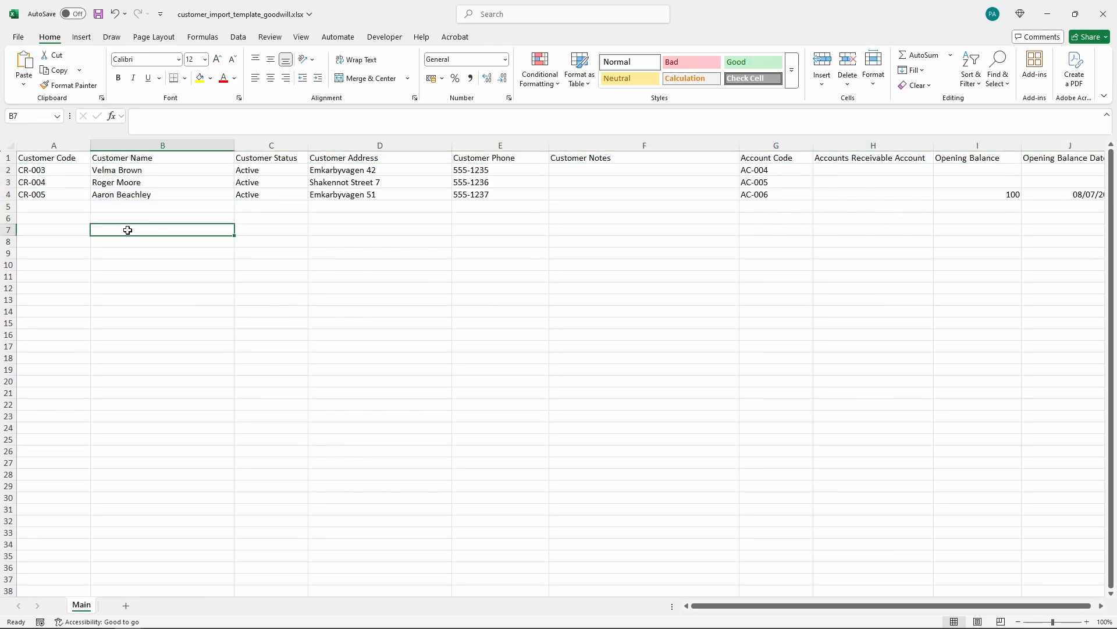
left_click_drag(34, 177, 32, 219)
left_click_drag(367, 8, 832, 570)
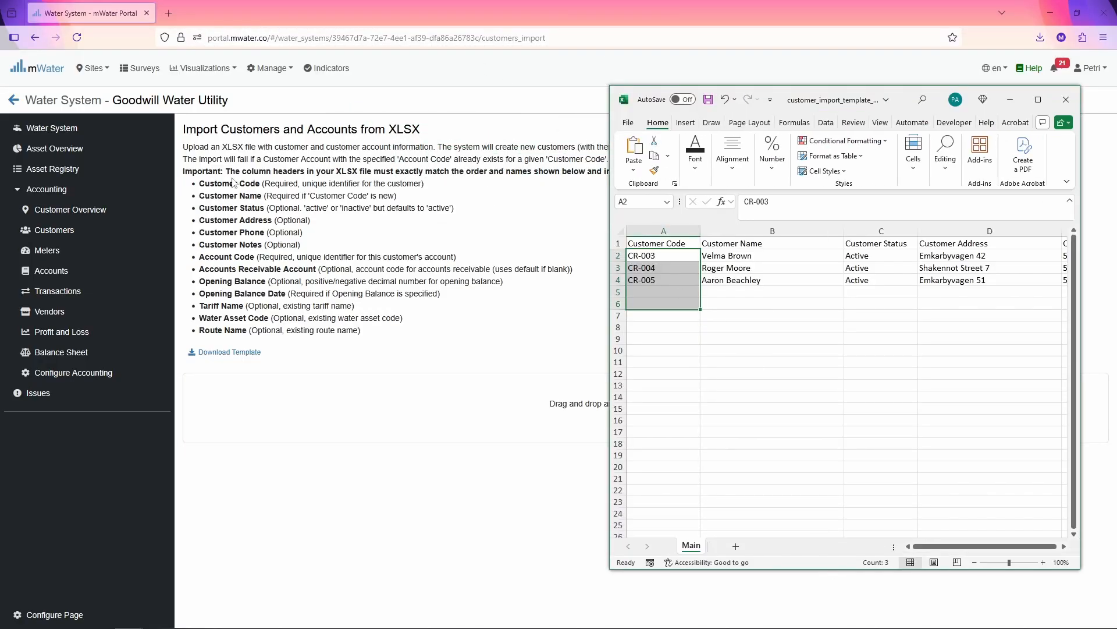
Reposition the spreadsheet window beside the import instructions and compare the Customer Status column with the listed requirements.
left_click(644, 268)
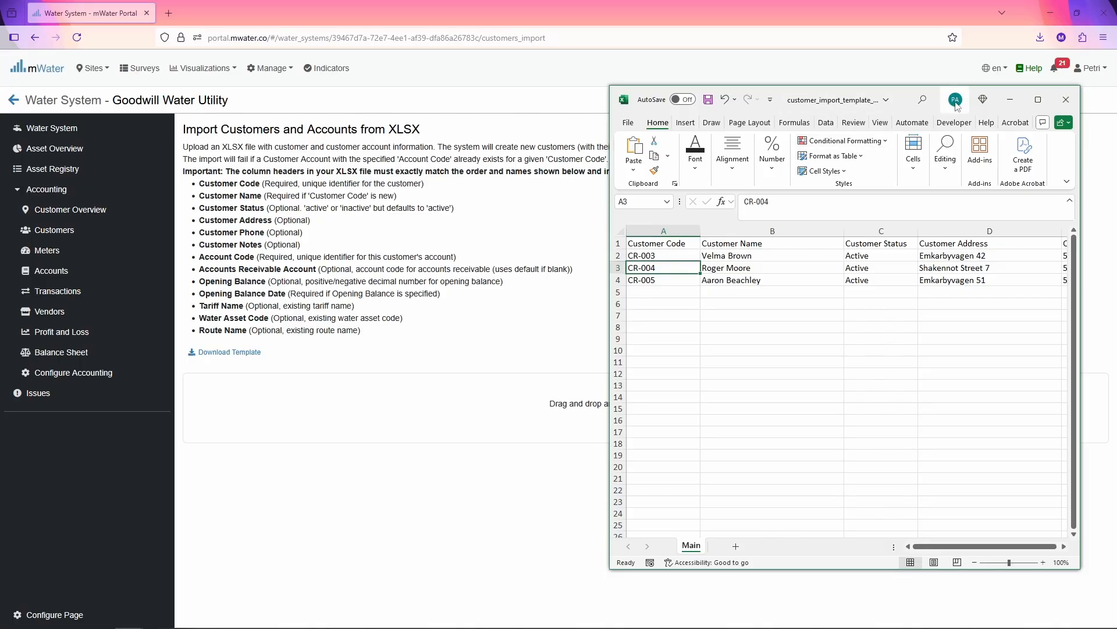
left_click_drag(913, 88, 955, 65)
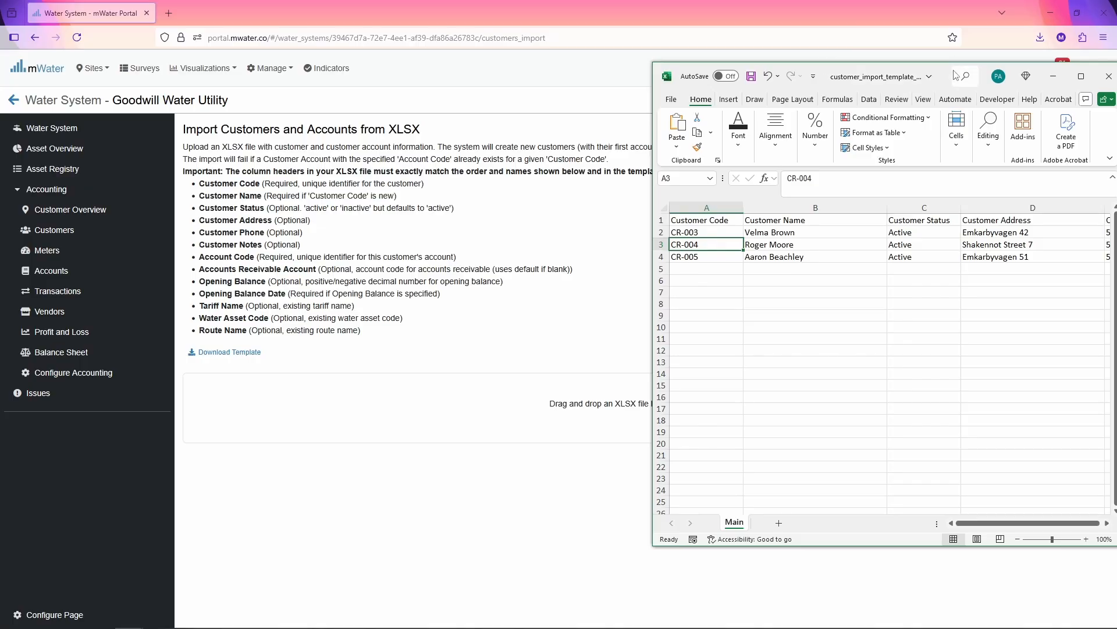
left_click_drag(872, 68, 841, 86)
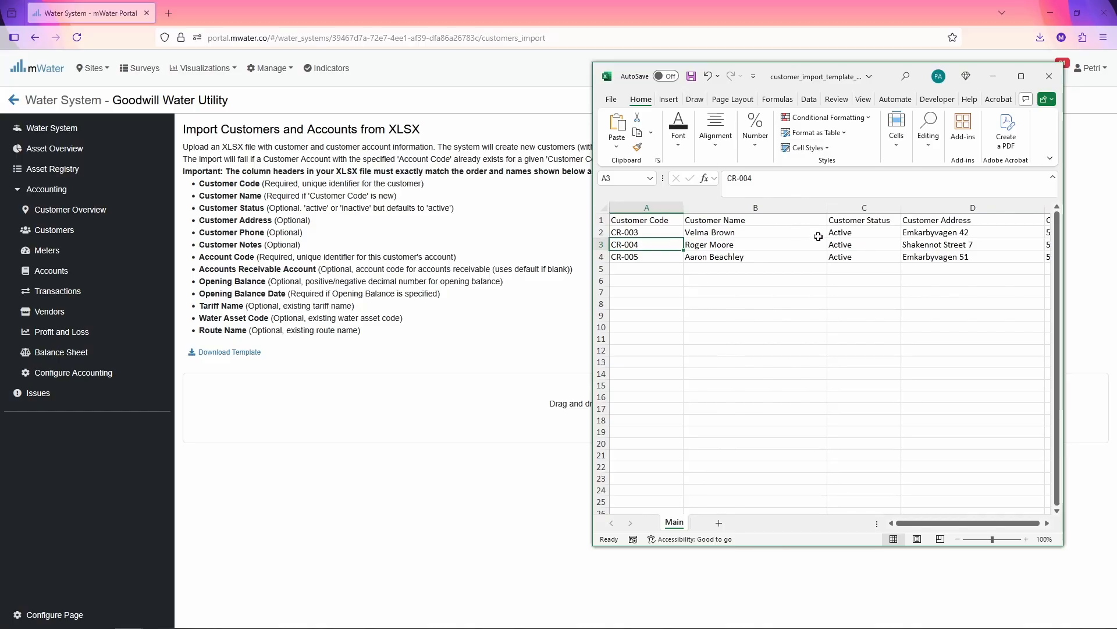
left_click(851, 233)
left_click_drag(850, 233, 853, 257)
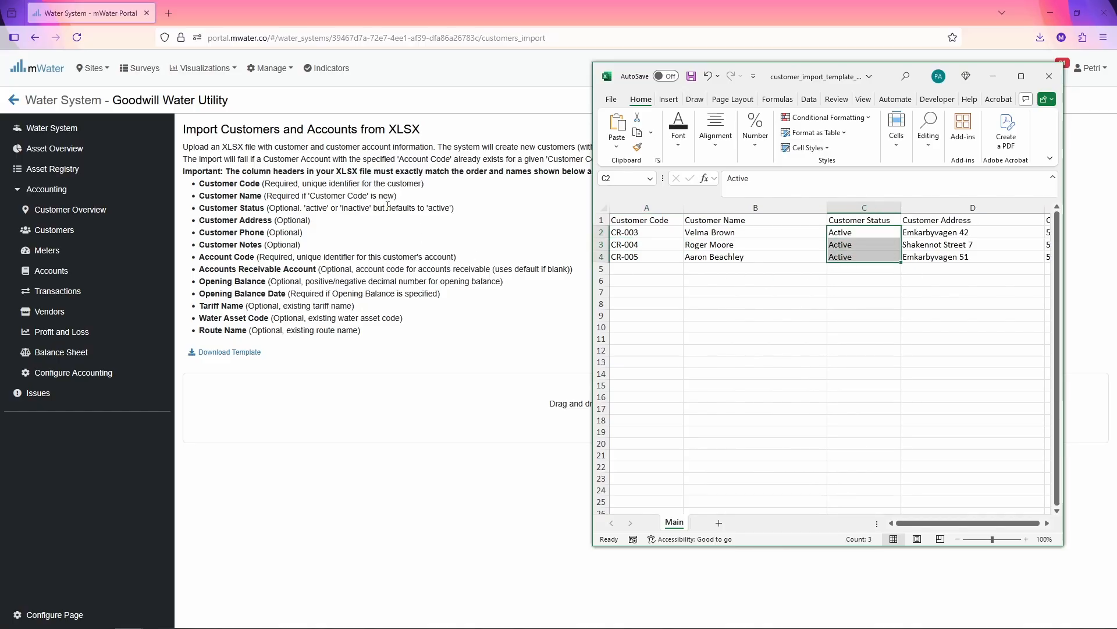
left_click(305, 218)
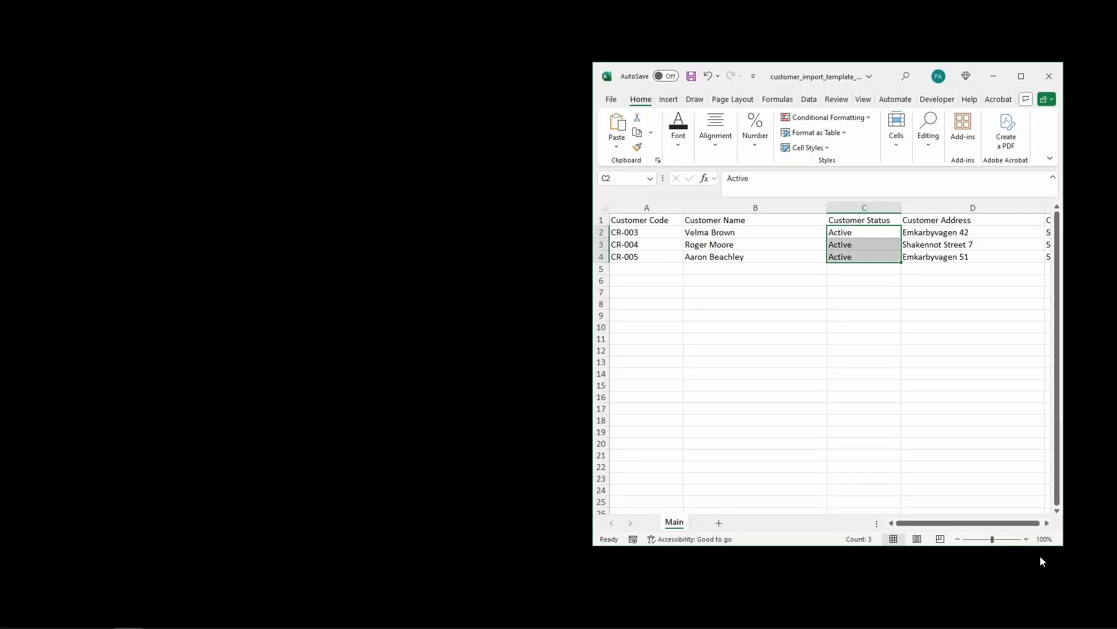
left_click(864, 268)
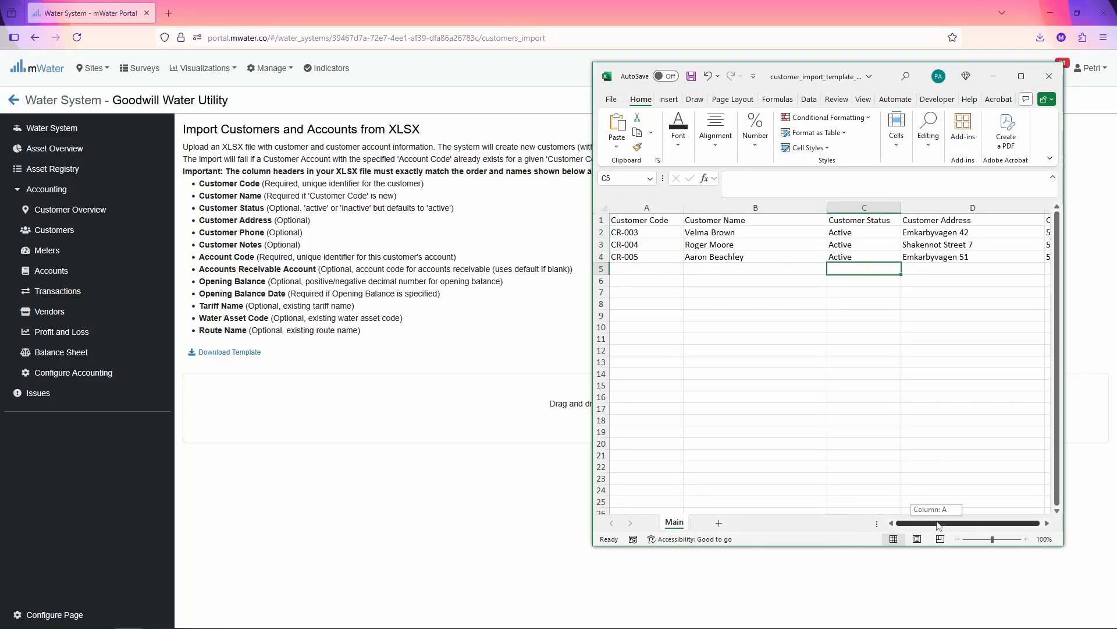
Review the Customer Address, Customer Phone and Customer Notes columns in the import spreadsheet.
scroll(922, 221, "right", 1)
left_click(925, 208)
left_click(932, 241)
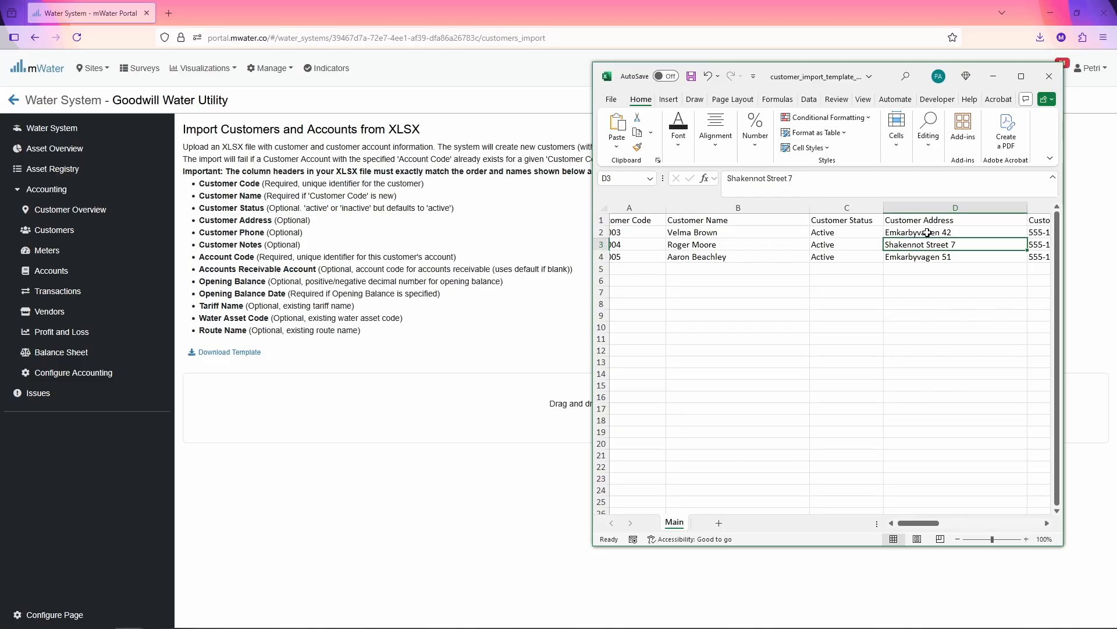
key("Right")
key("Right")
key("Right")
key("Right")
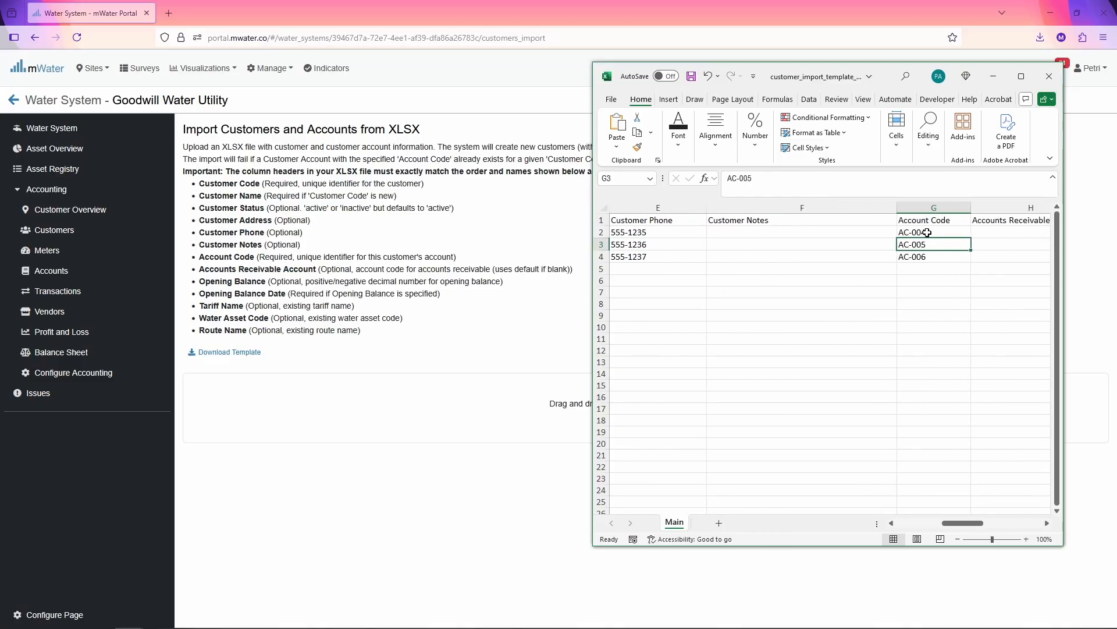
key("Right")
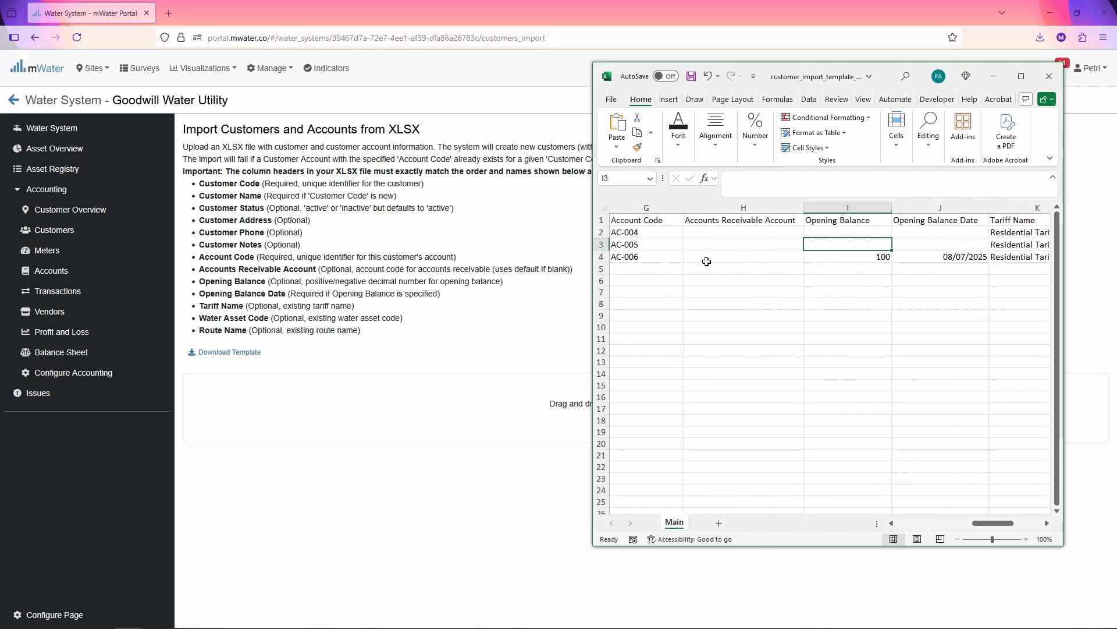
Check the Account Code and Accounts Receivable Account columns against the import instructions.
left_click(664, 237)
left_click_drag(665, 237, 664, 304)
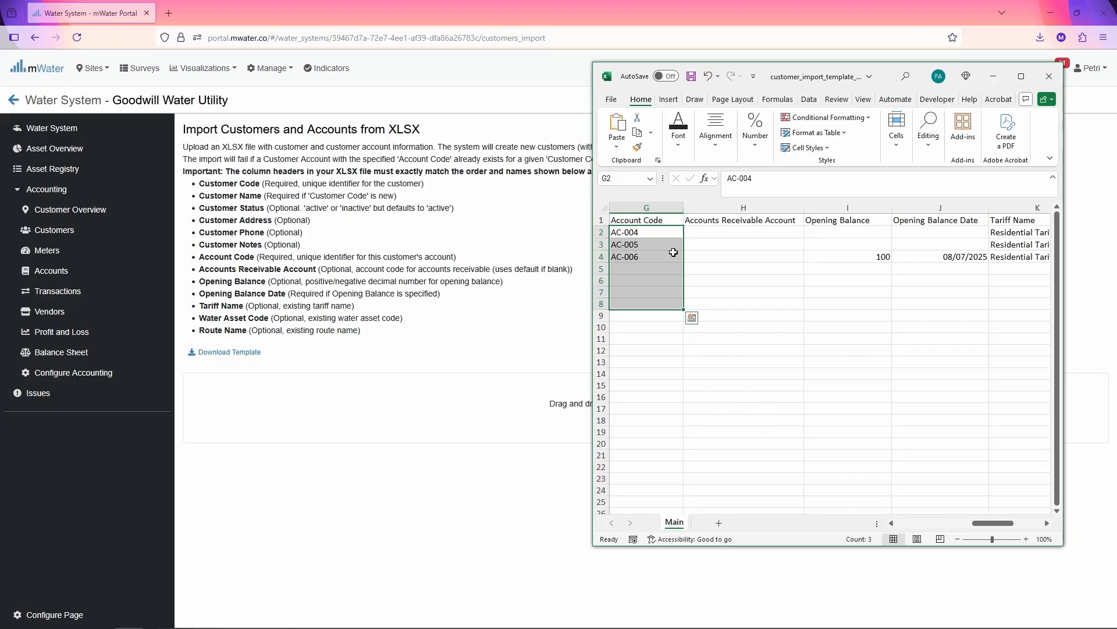
left_click(637, 242)
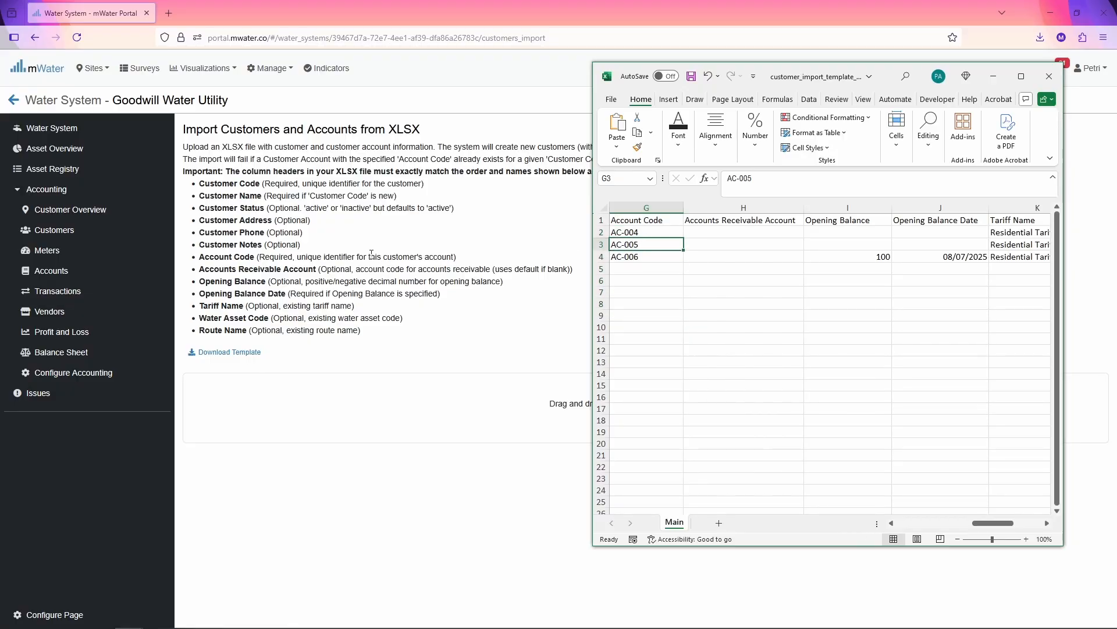
left_click(723, 221)
left_click_drag(724, 233, 718, 262)
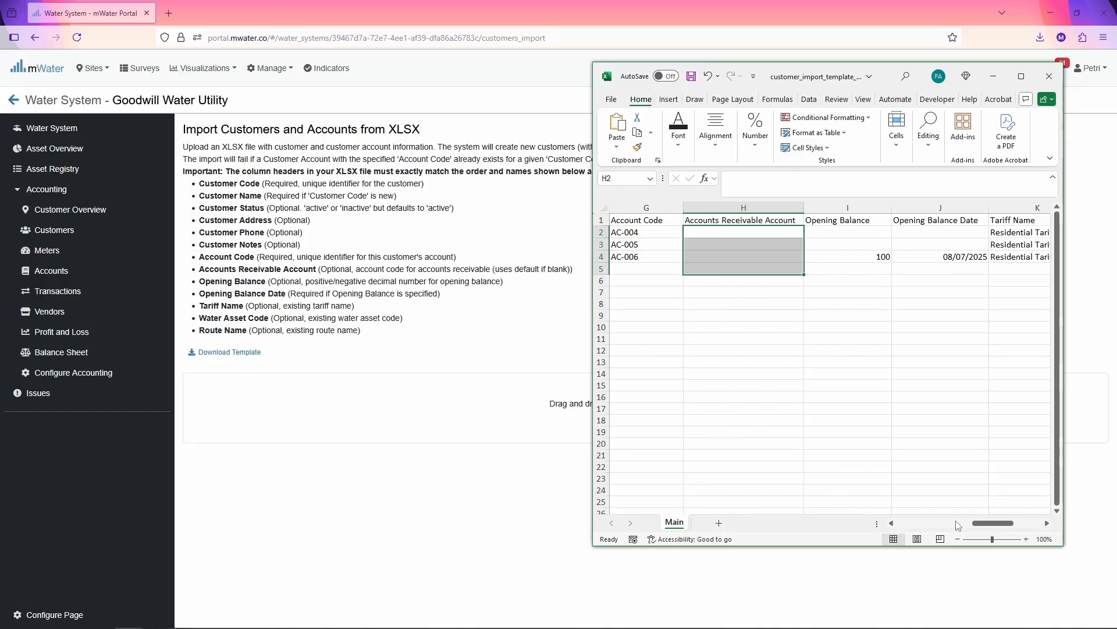
Examine the Opening Balance, Opening Balance Date and Tariff Name entries in the customer rows.
mouse_move(987, 522)
left_mouse_down()
mouse_move(954, 530)
mouse_move(983, 540)
mouse_move(1003, 523)
left_mouse_up()
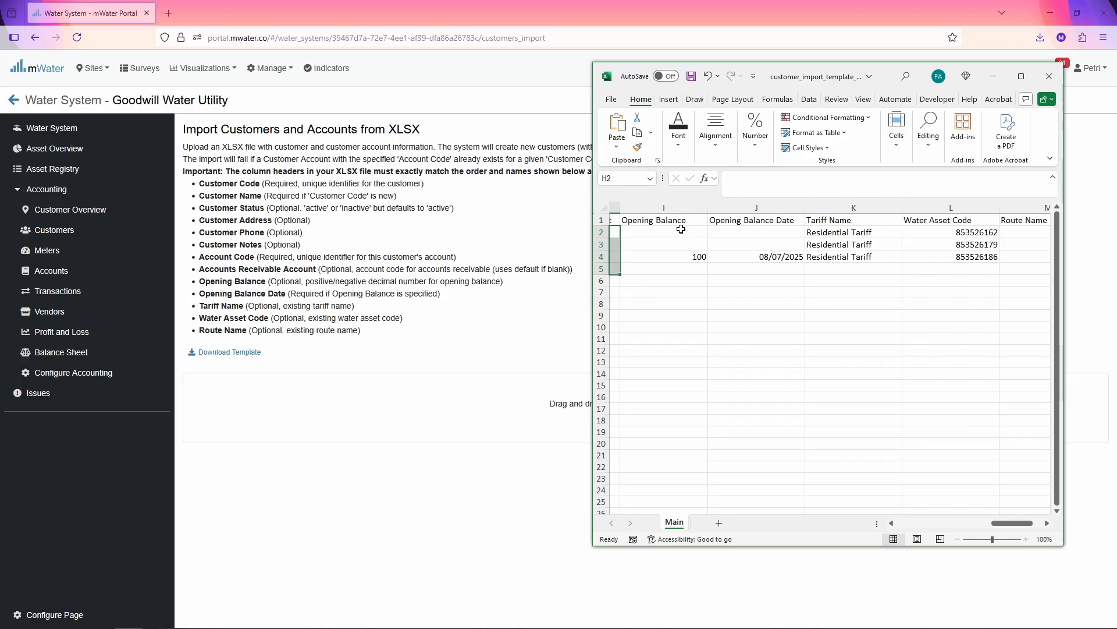
left_click_drag(681, 229, 684, 269)
left_click(690, 256)
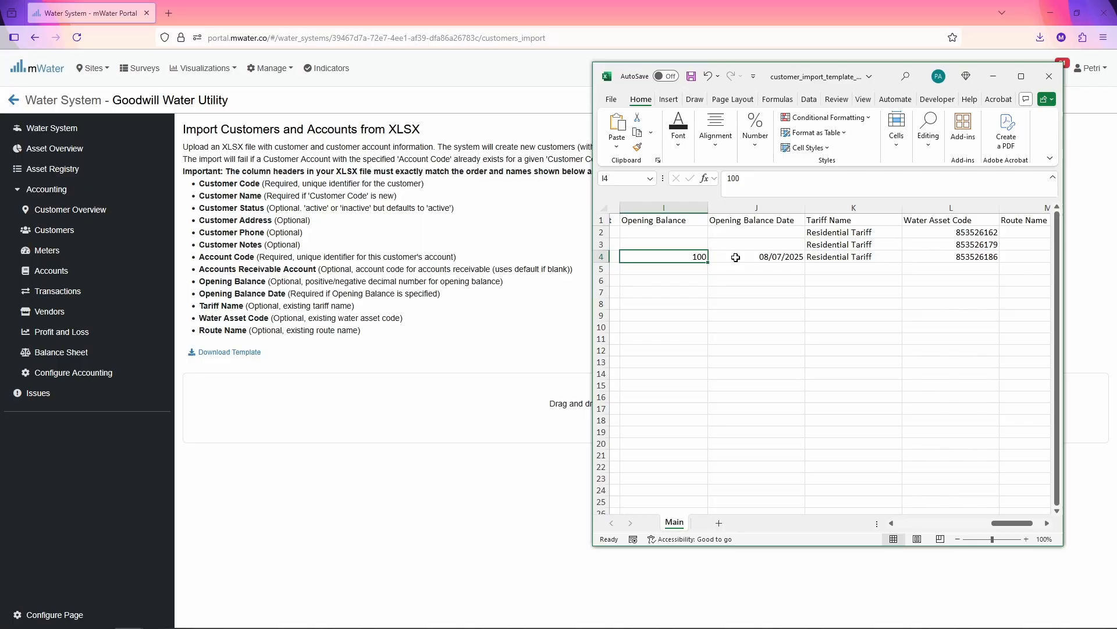
left_click(785, 256)
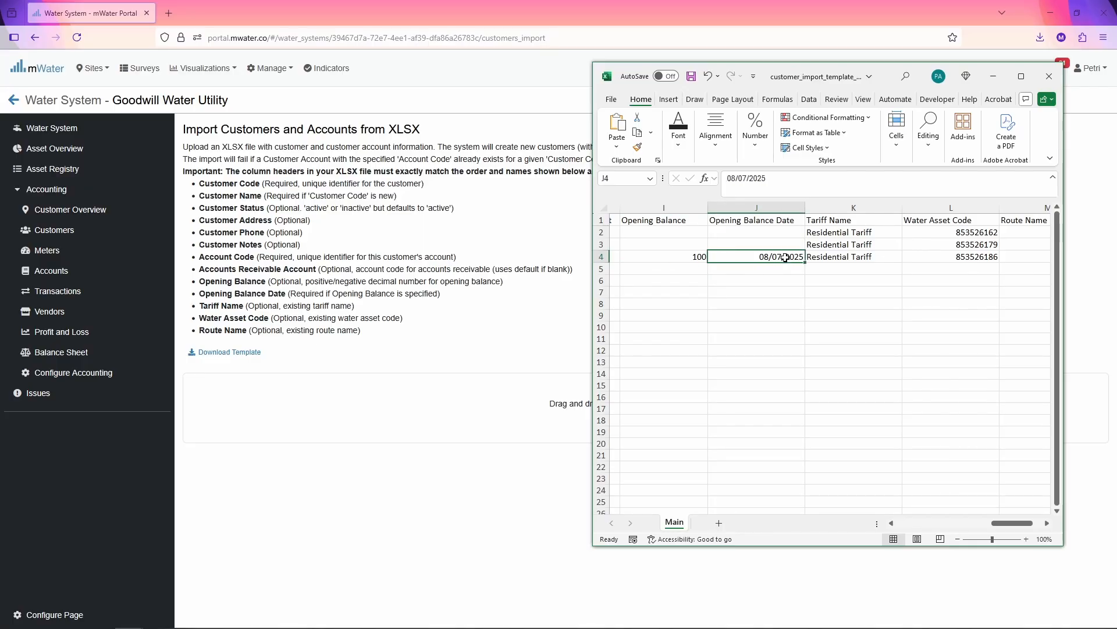
mouse_move(826, 232)
left_mouse_down()
mouse_move(827, 264)
mouse_move(827, 254)
left_mouse_up()
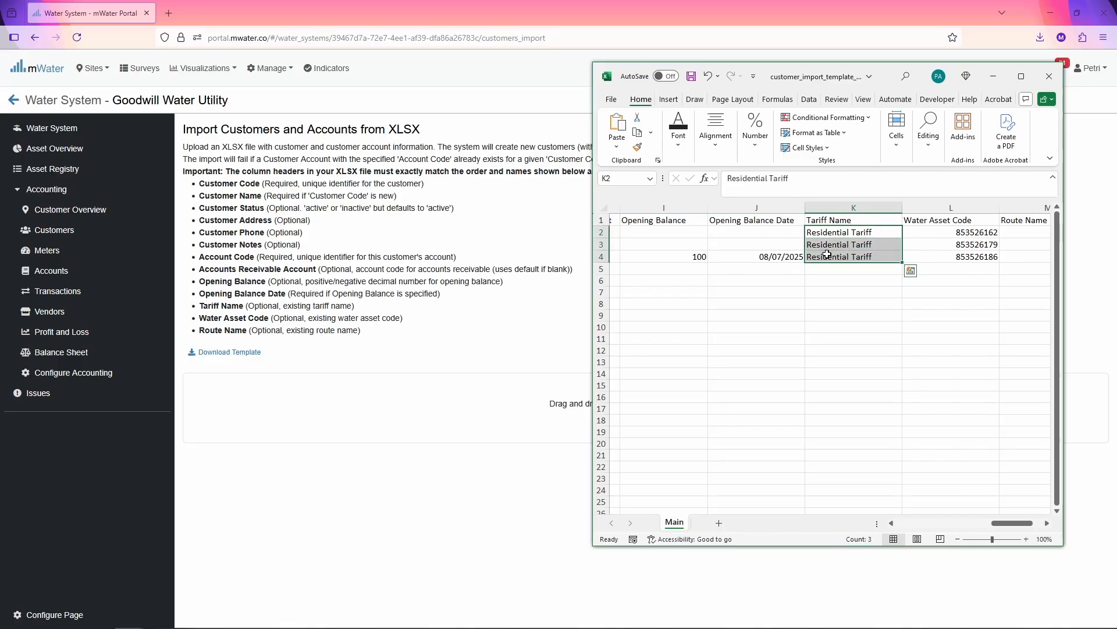
left_click(779, 338)
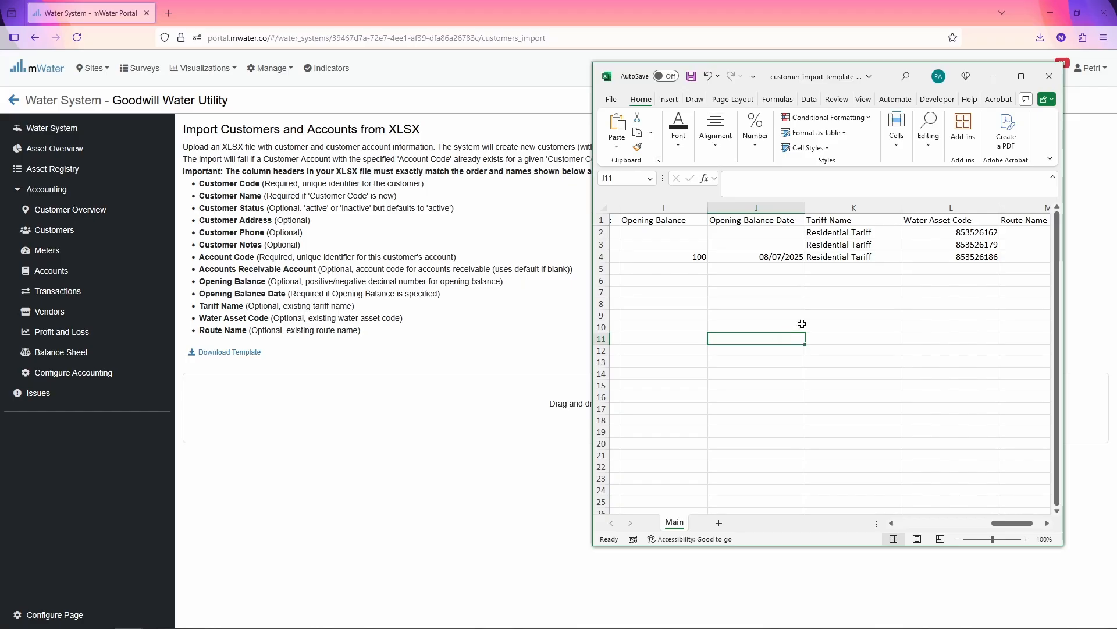
left_click_drag(840, 233, 850, 294)
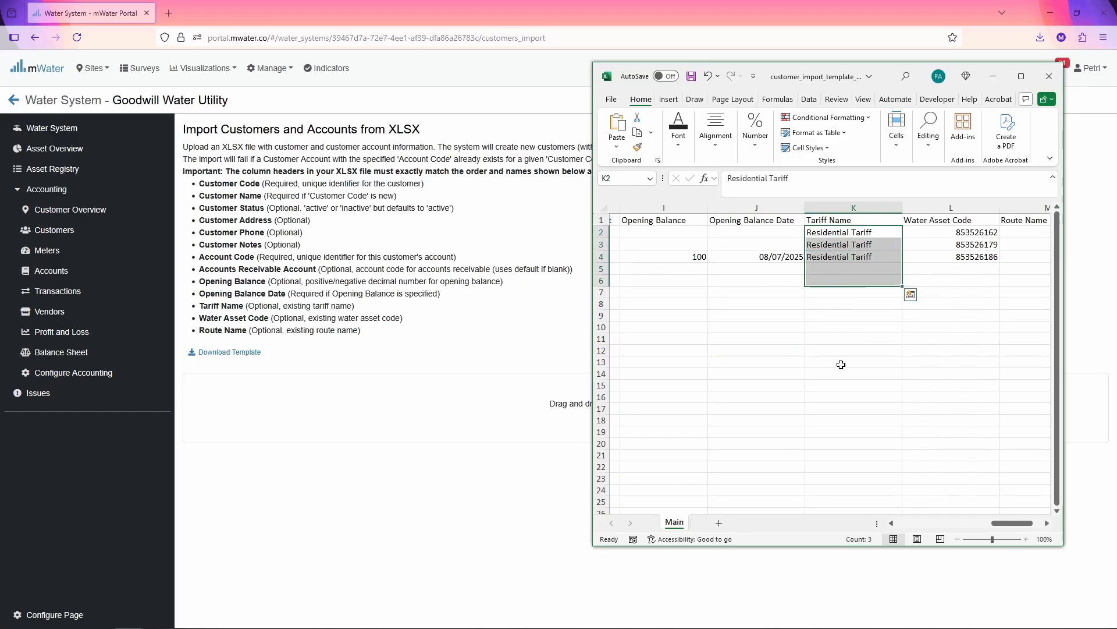
left_click(842, 384)
Review the Water Asset Code column and move the spreadsheet away from the browser's import page.
left_click_drag(1009, 522, 1019, 522)
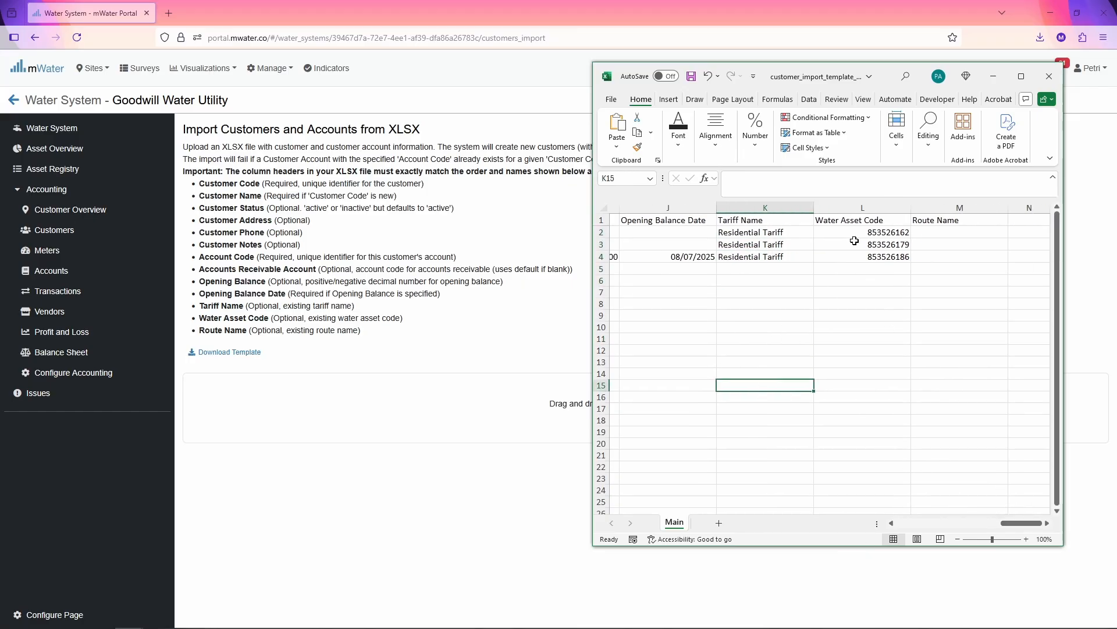
left_click_drag(855, 233, 862, 275)
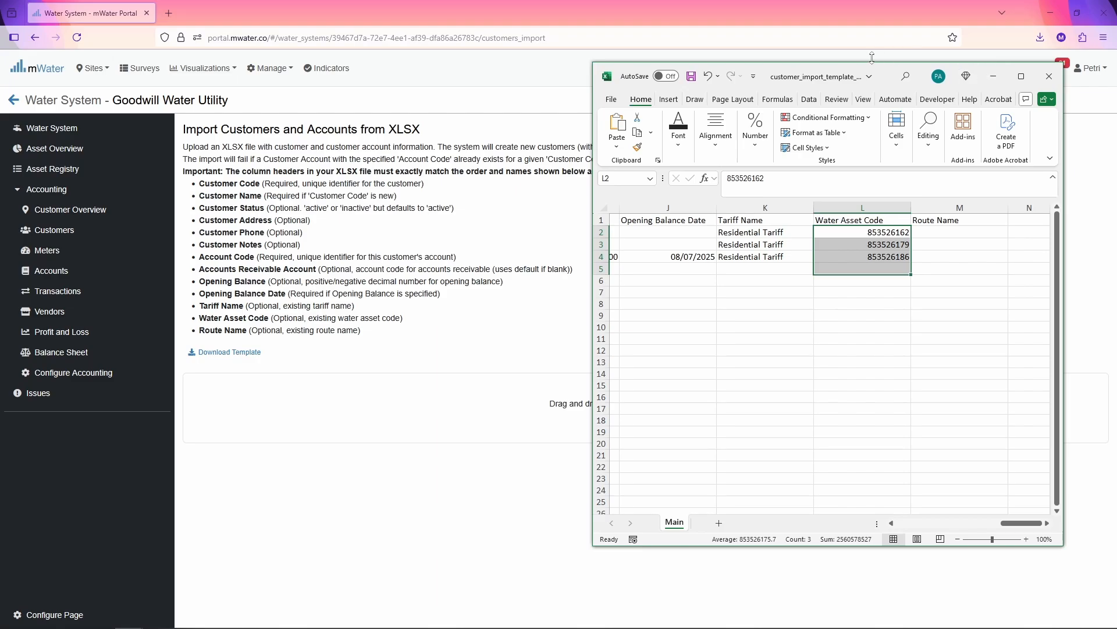
left_click_drag(891, 76, 1116, 219)
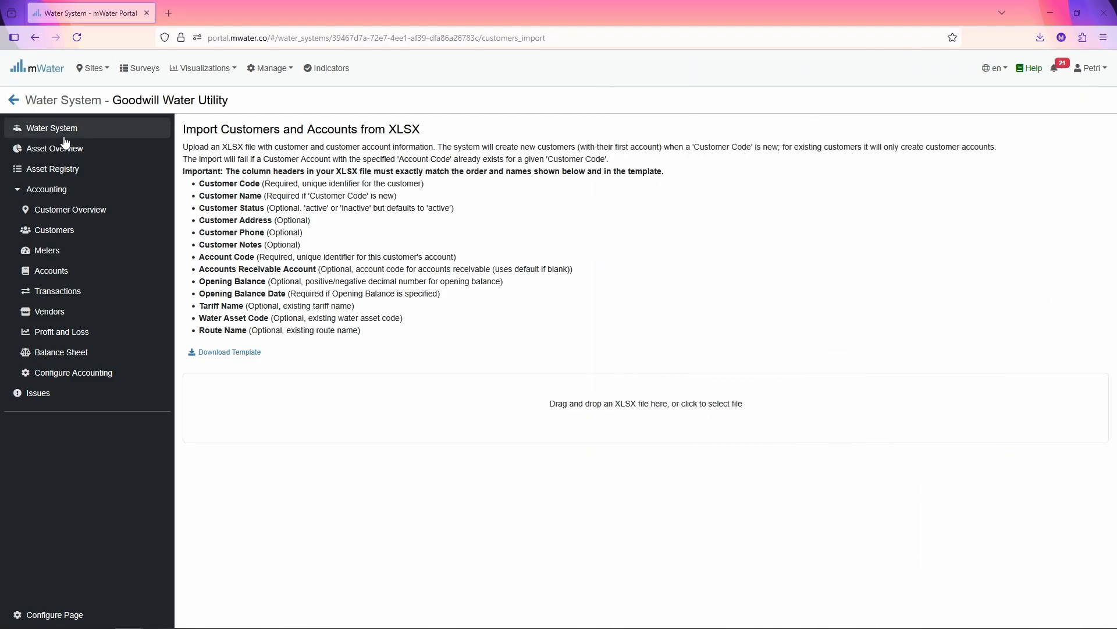
Open the row 3 customer's connection from the asset registry map and check its Unique ID.
left_click(53, 169)
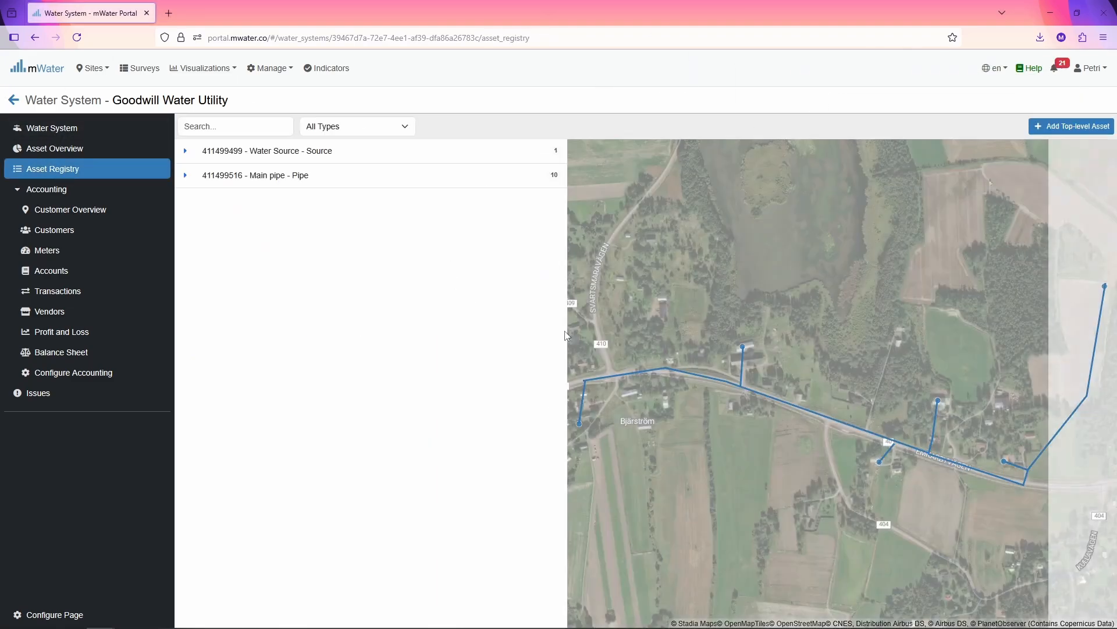
left_click(940, 402)
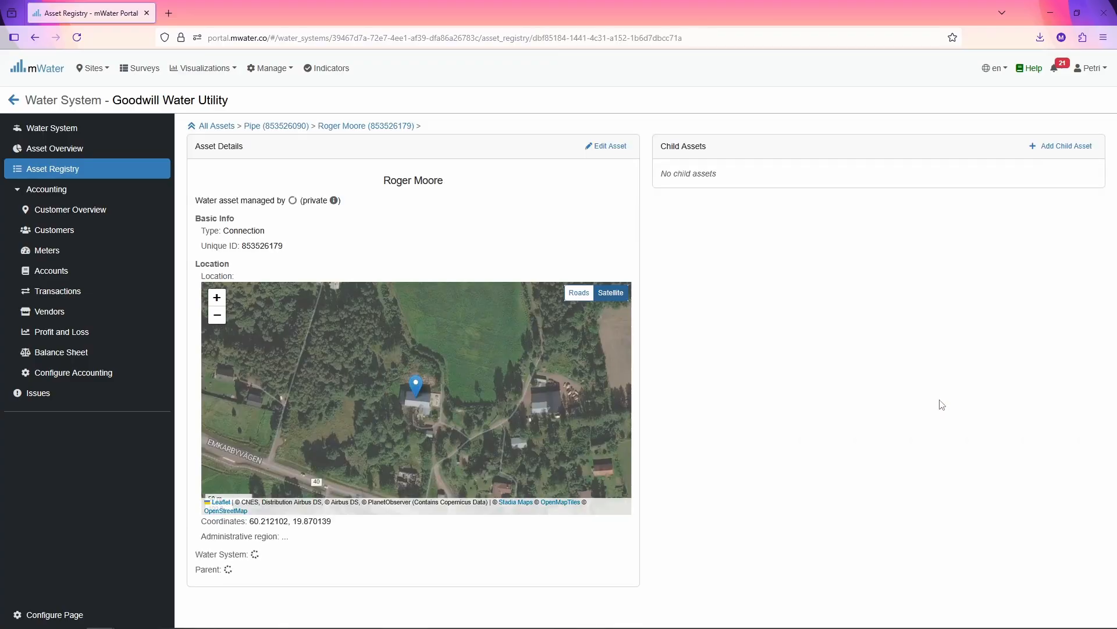
double_click(263, 245)
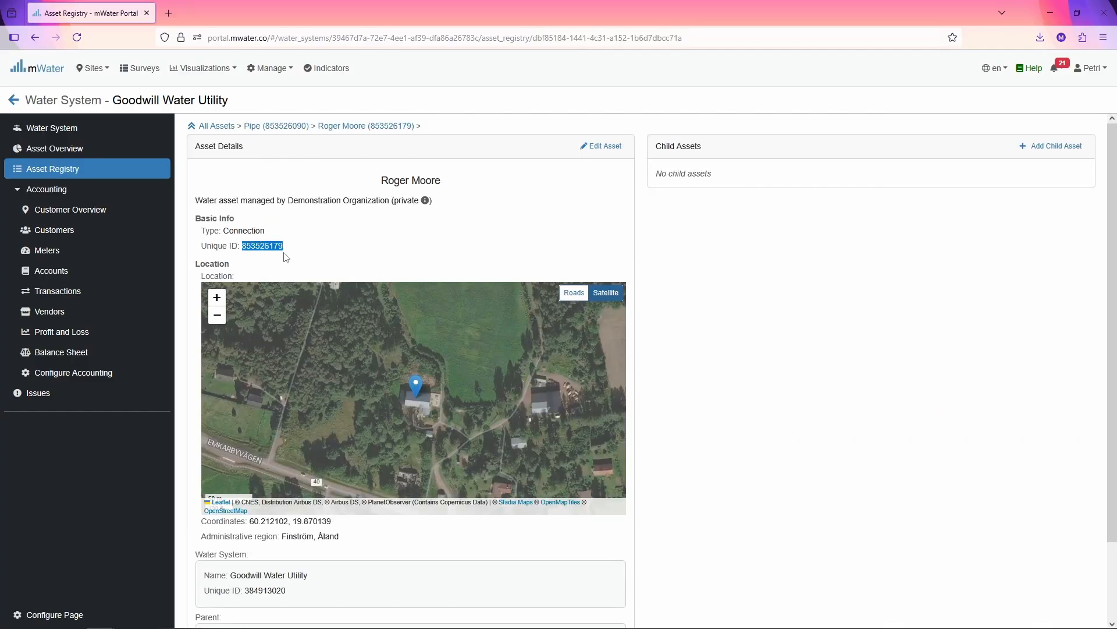
left_click(272, 248)
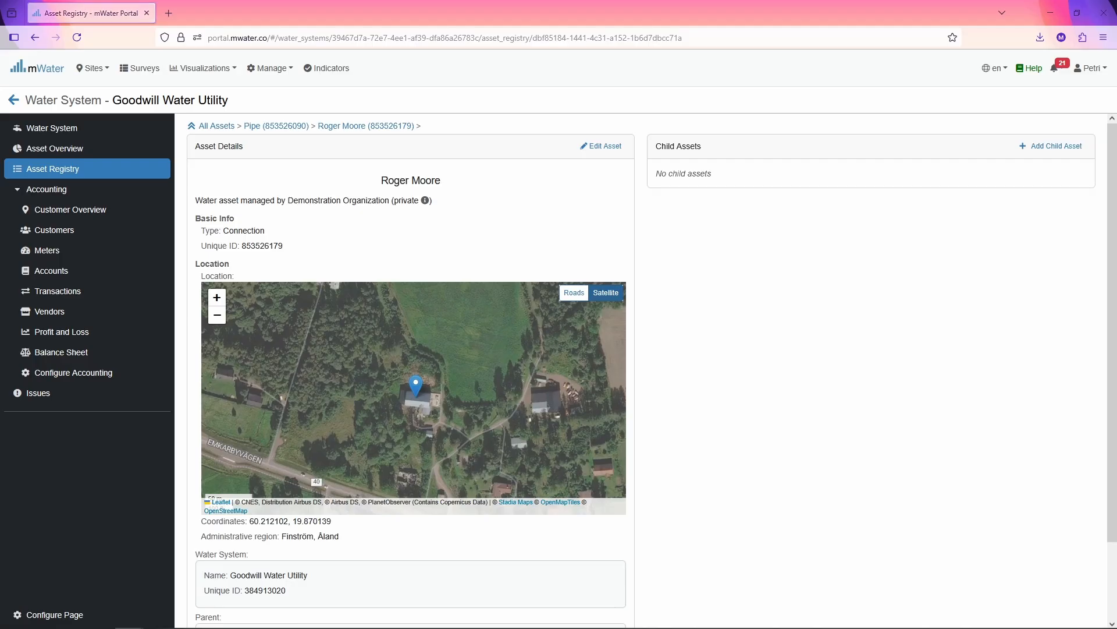
Switch to the import spreadsheet in Excel, maximize it and make the water asset code in cell L3 bold.
key("alt+Tab")
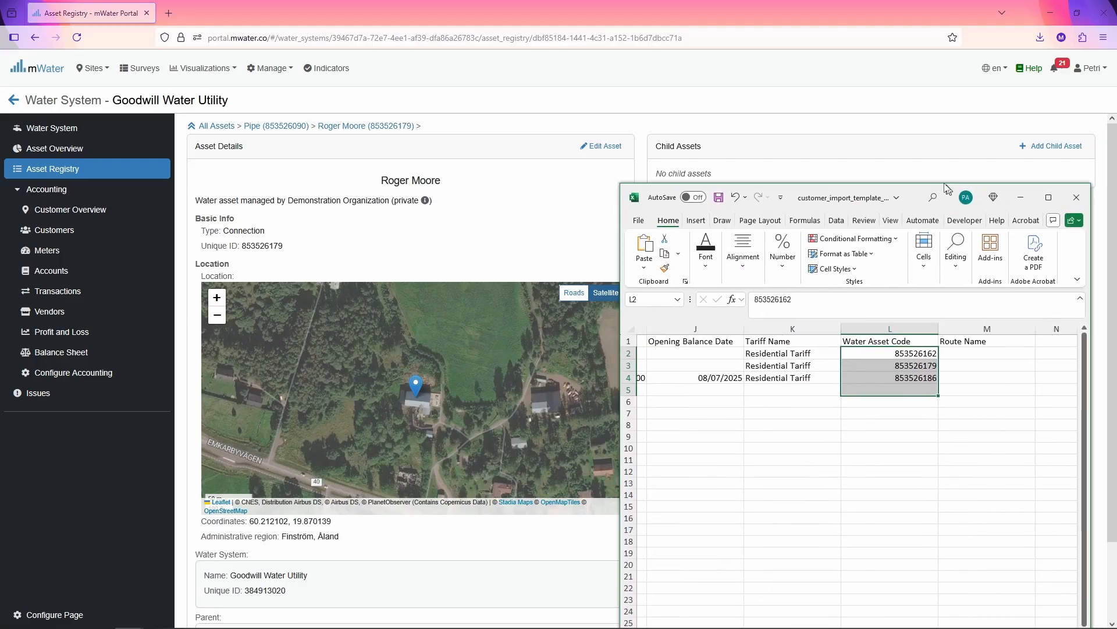
double_click(905, 184)
left_click(286, 185)
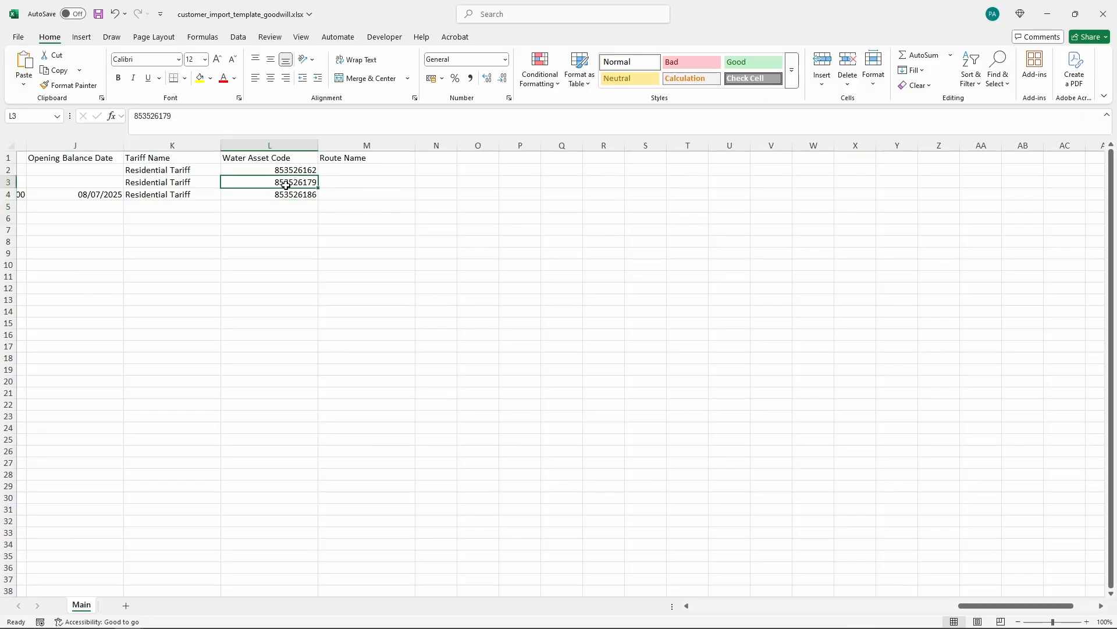
key("ctrl+b")
Look across row 3 to match the customer's details with the bolded water asset code.
key("Left")
key("Left")
key("Left")
key("Left")
key("Left")
key("Left")
key("Left")
key("Left")
key("Left")
key("Left")
key("Left")
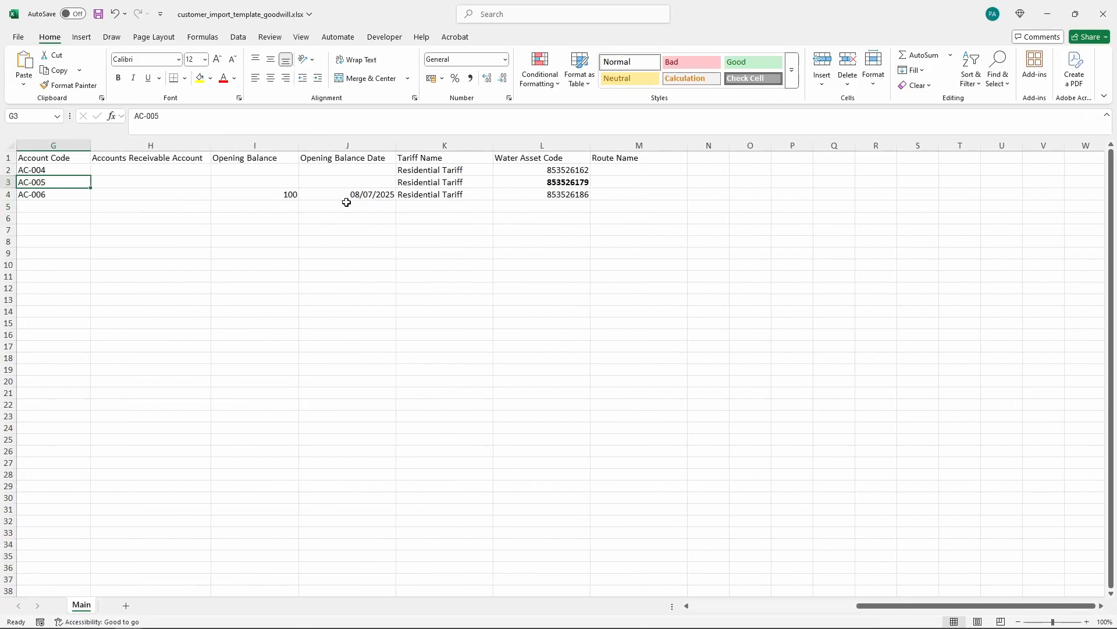
key("Right")
key("Right")
key("Right")
key("Right")
key("Right")
key("Right")
key("Right")
key("Right")
key("Right")
key("Right")
key("Right")
key("Right")
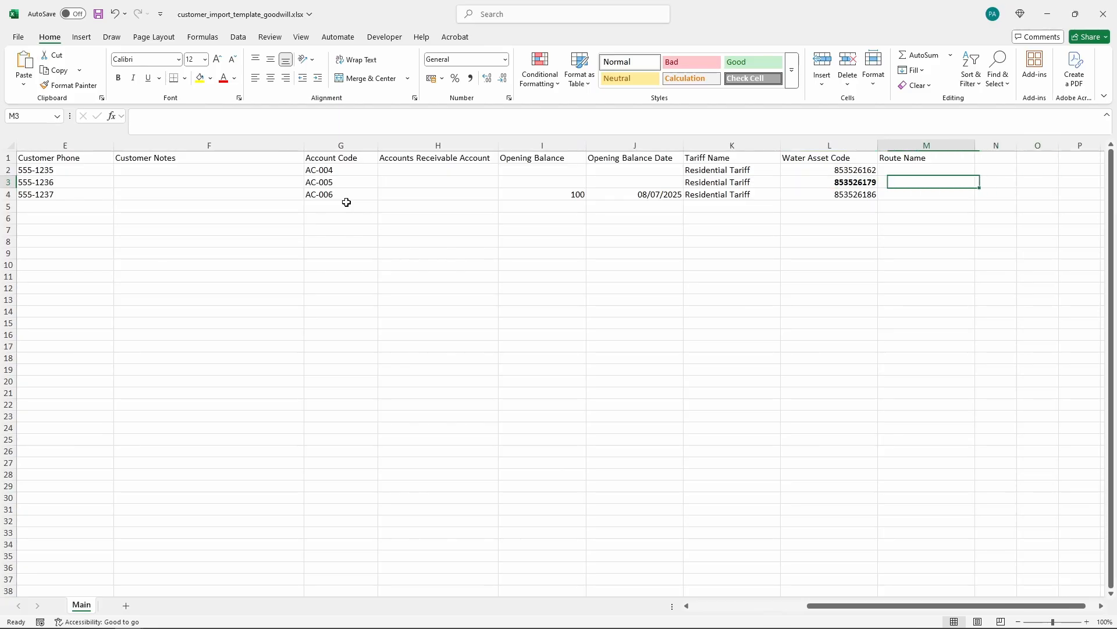
key("Left")
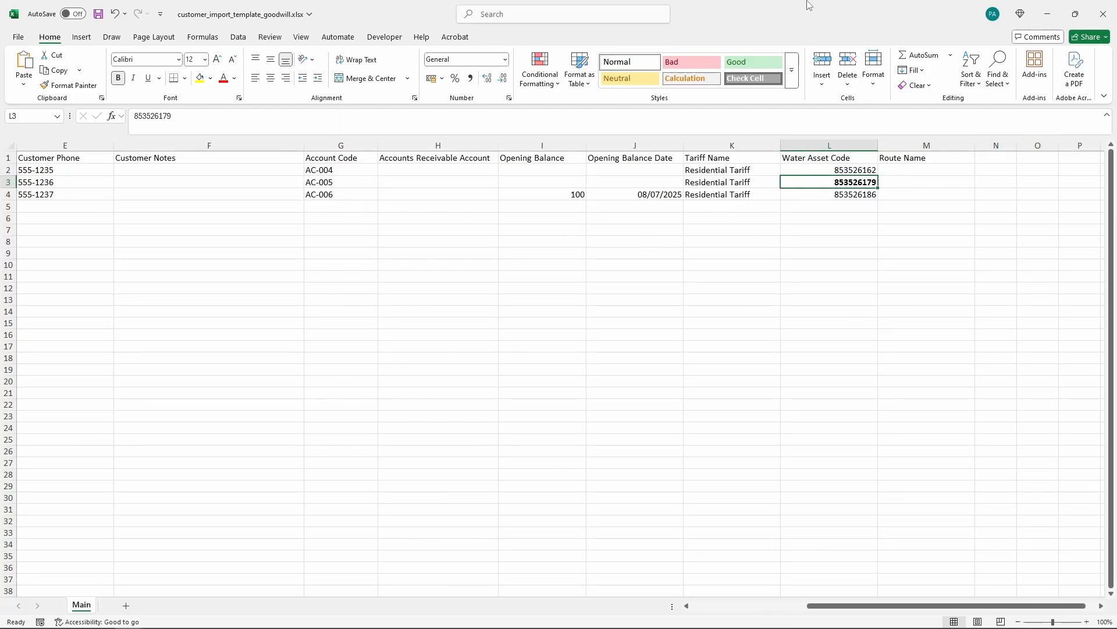
Switch back to mWater in the browser, check the connection's asset type and open its edit form to view the Type field.
key("alt+Tab")
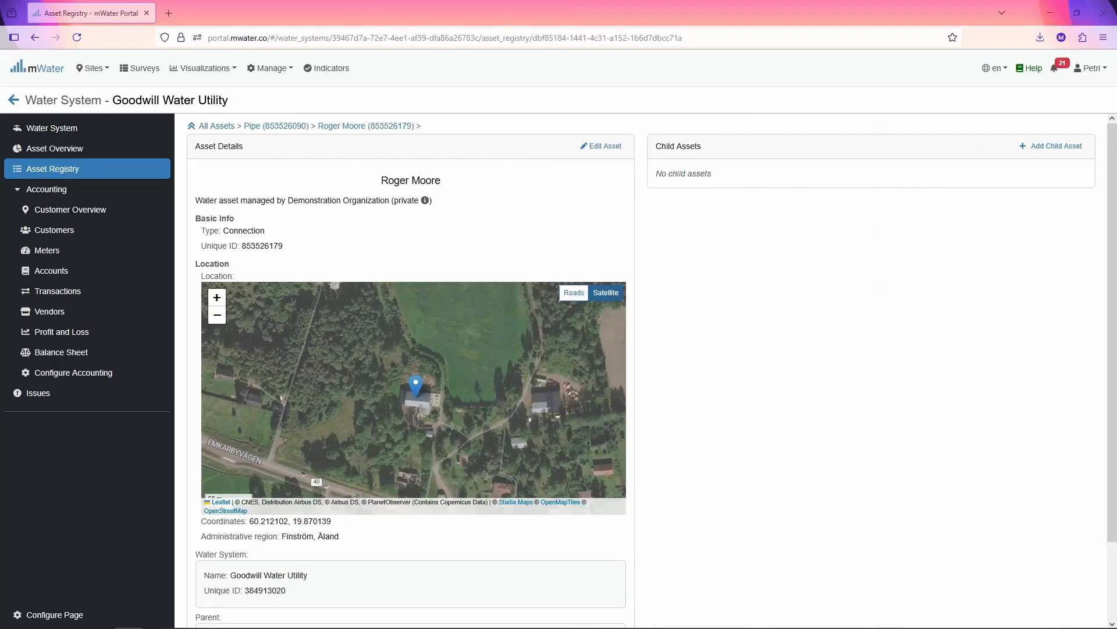
double_click(269, 231)
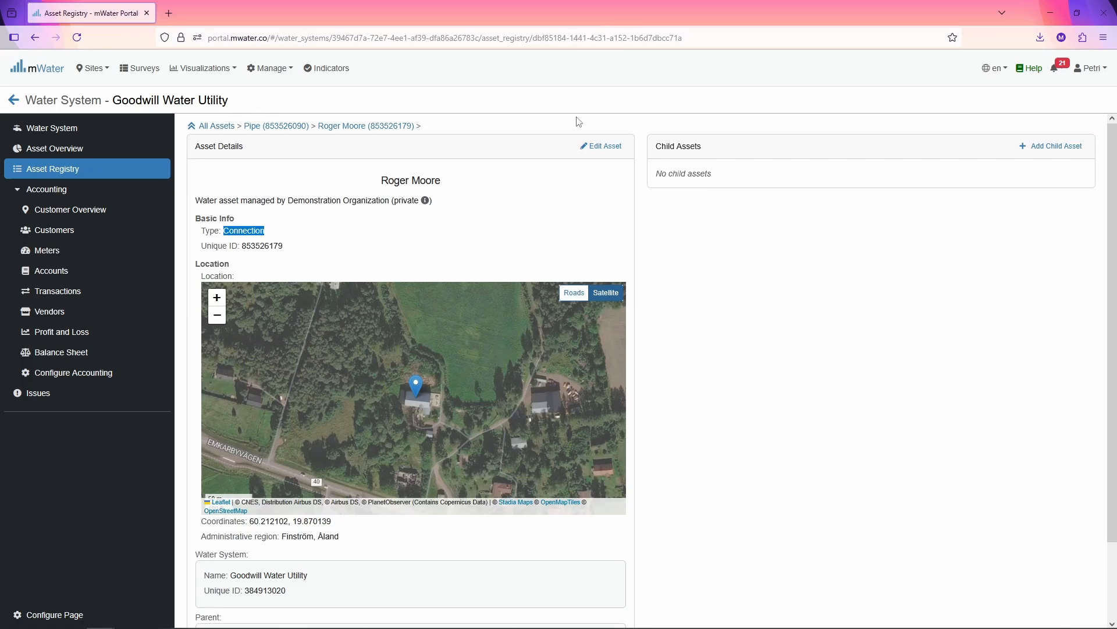
left_click(602, 147)
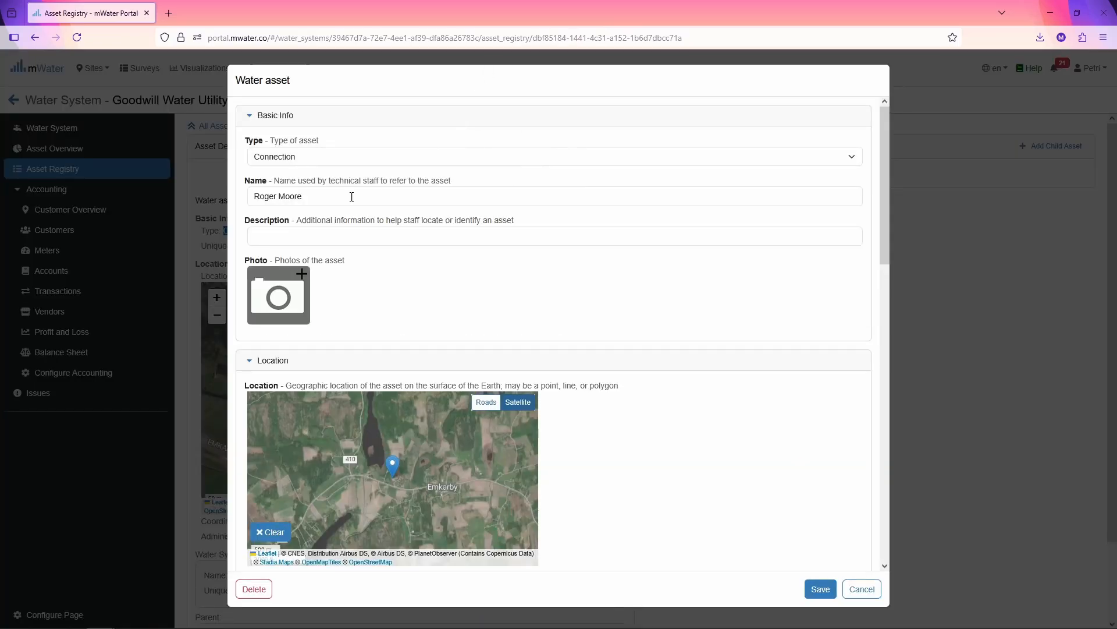
left_click(329, 159)
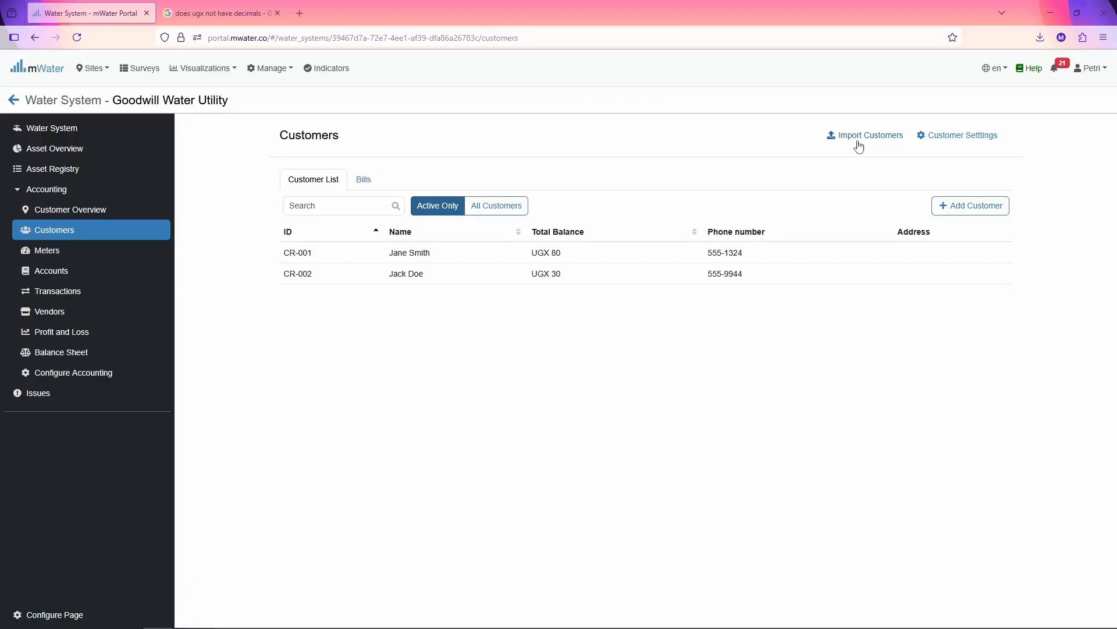
Import the customers from customer_import_template_goodwill.xlsx, confirming the import, and open the customer list to check the new entries.
left_click(858, 146)
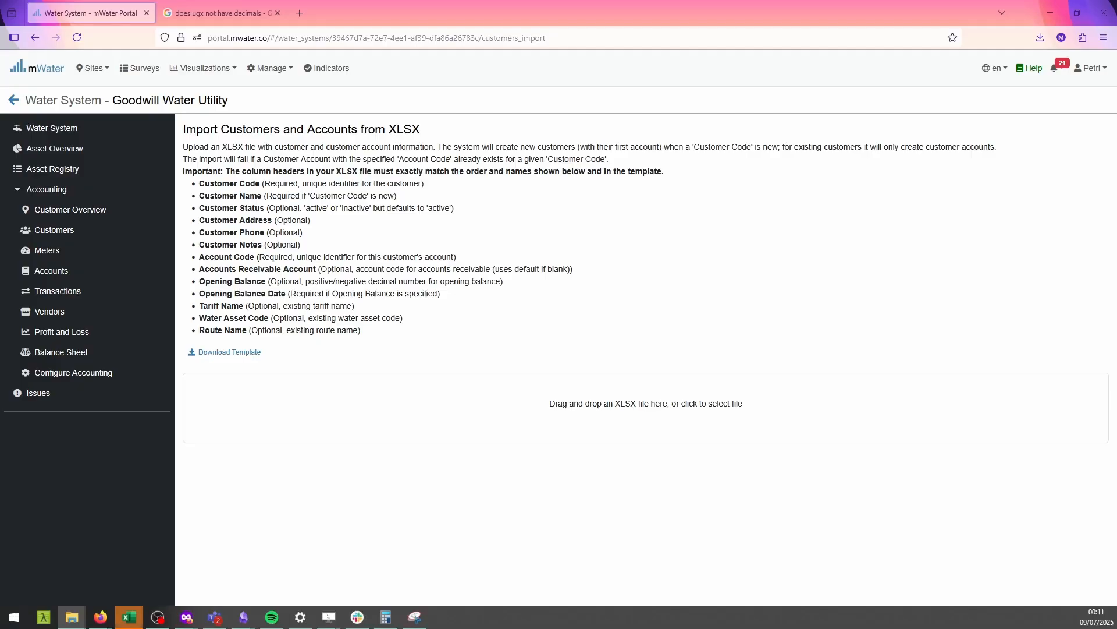
left_click_drag(777, 134, 587, 338)
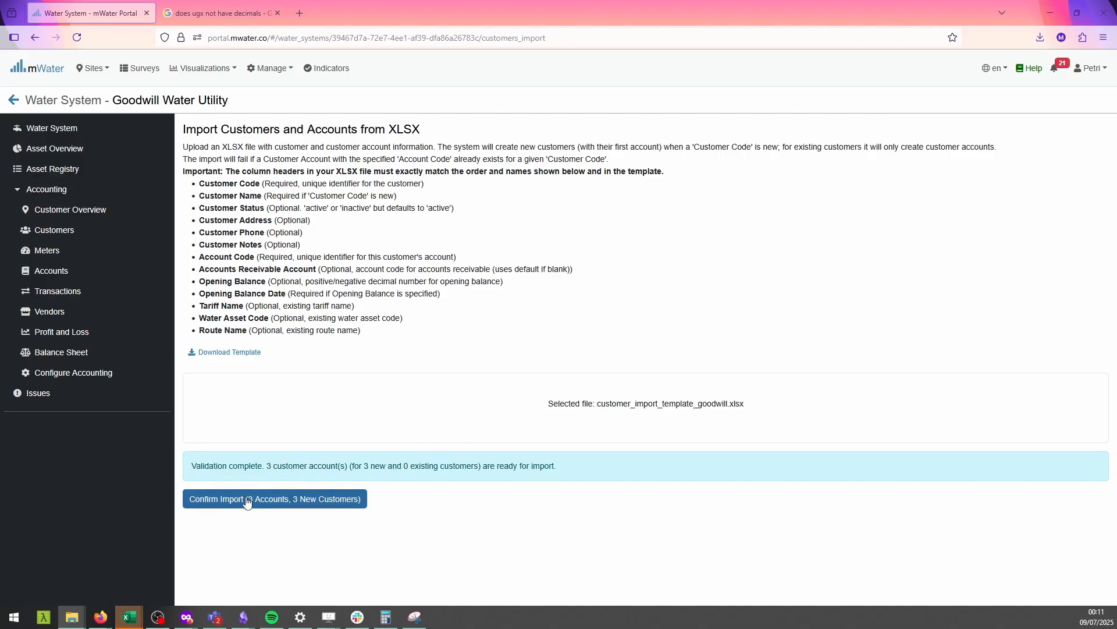
left_click(220, 504)
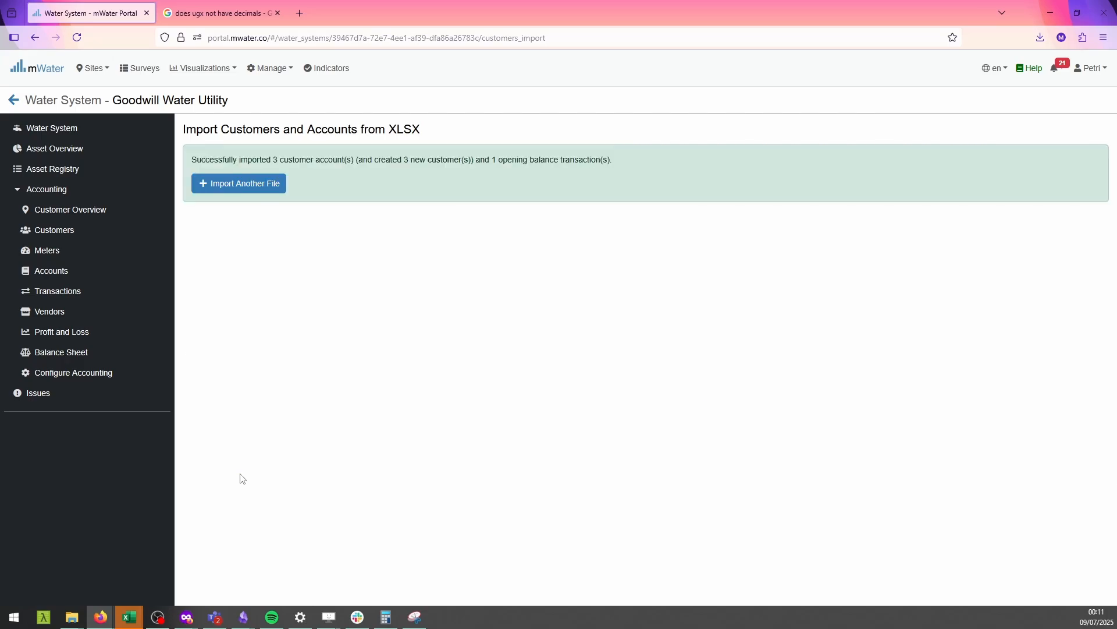
double_click(317, 161)
triple_click(317, 160)
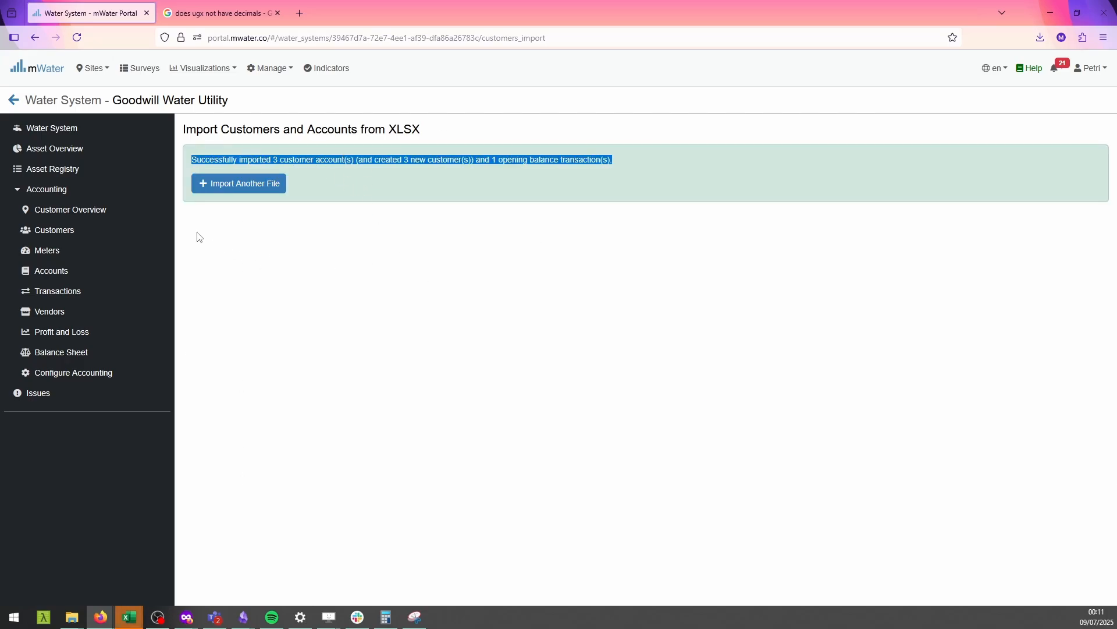
left_click(124, 233)
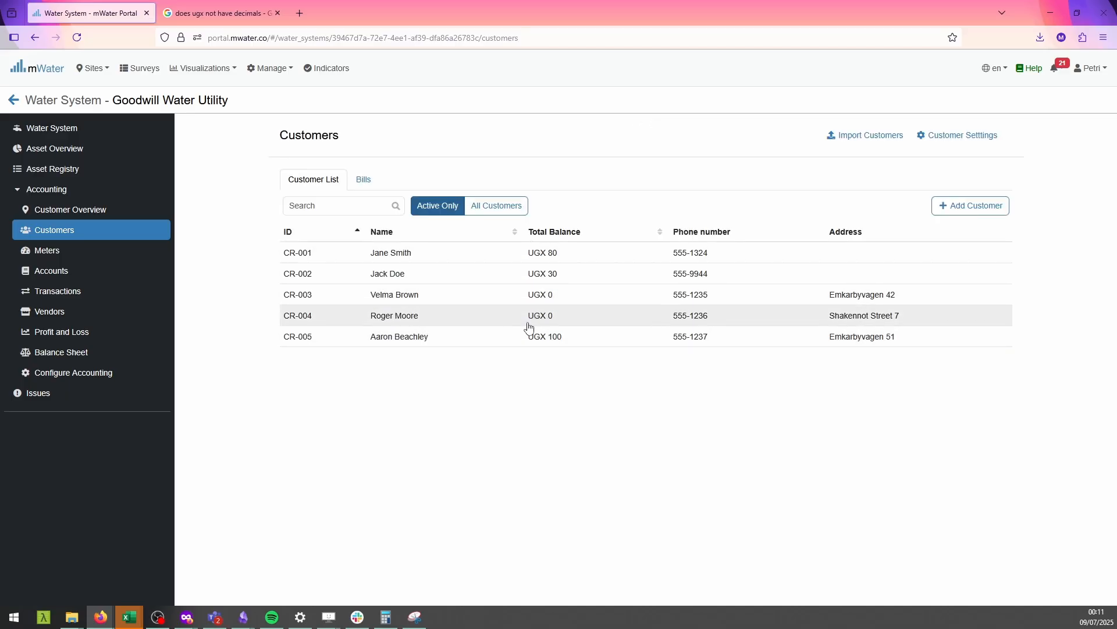
Open the Customer Overview and examine the connections on the map for meter reading and payment status.
left_click(83, 193)
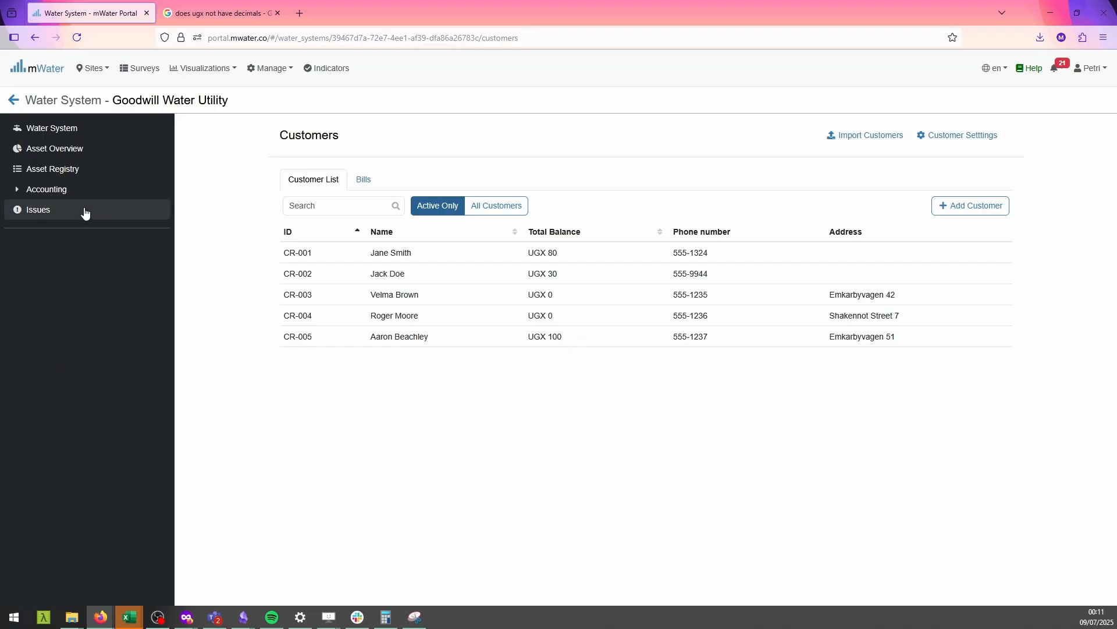
left_click(86, 194)
left_click(89, 212)
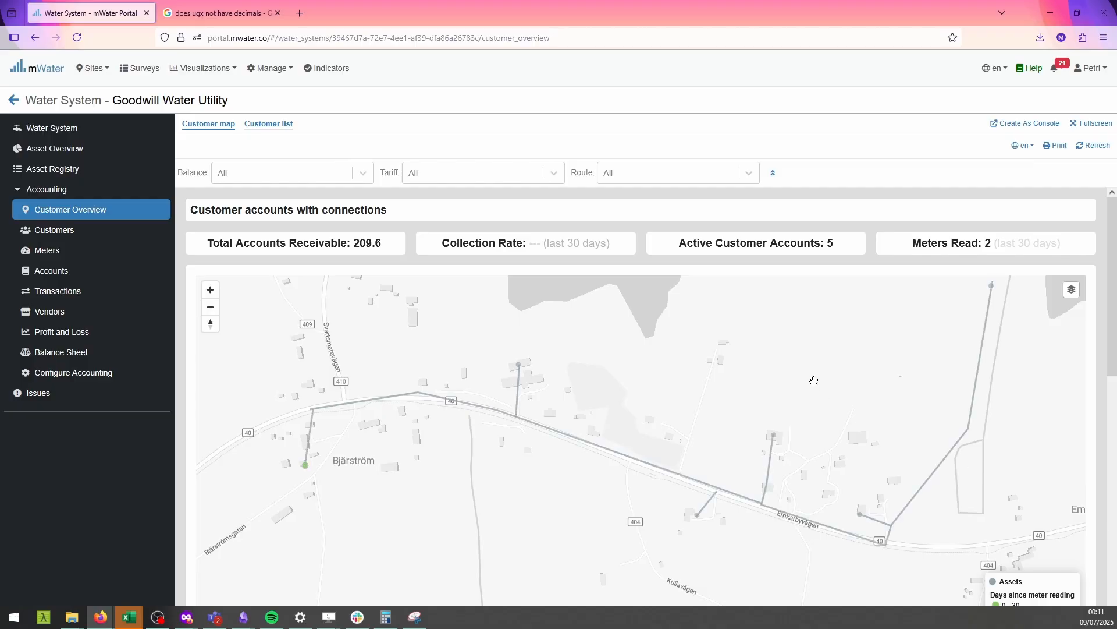
left_click_drag(814, 380, 815, 399)
mouse_move(775, 459)
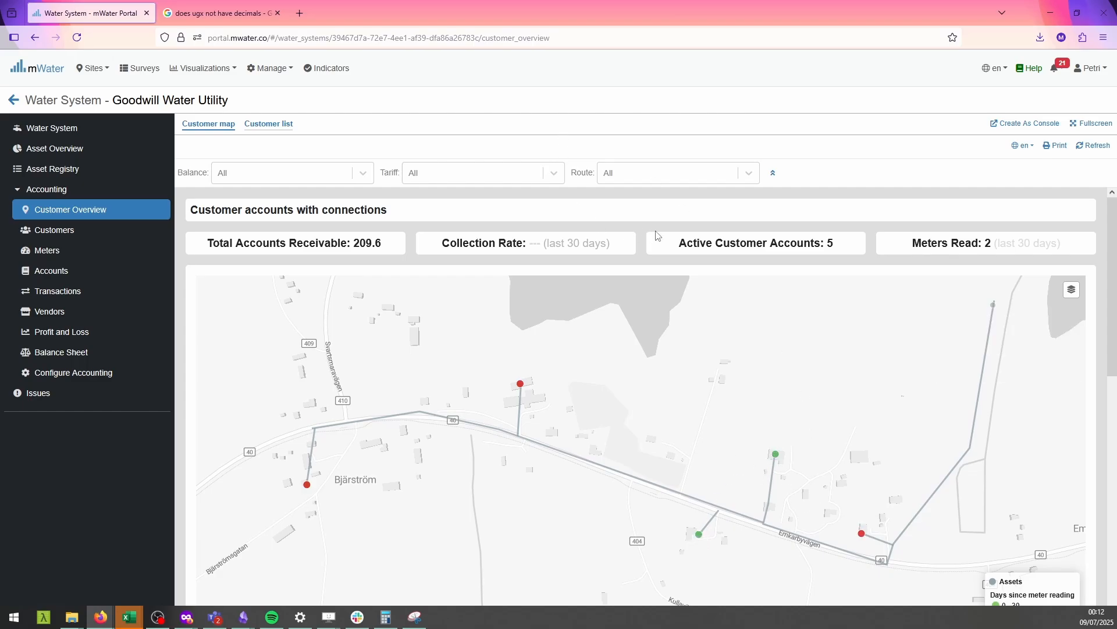
mouse_move(864, 541)
Review the outstanding balances table and monthly volume chart below the map, and open the overview's customer list.
scroll(908, 478, "down", 10)
scroll(623, 275, "up", 2)
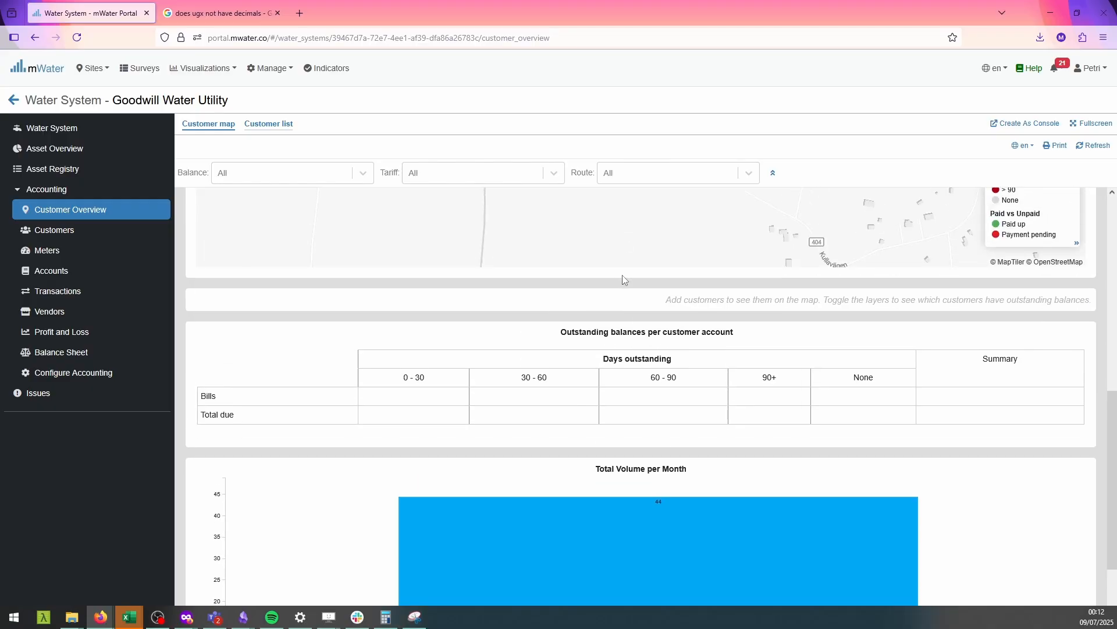
scroll(624, 277, "down", 2)
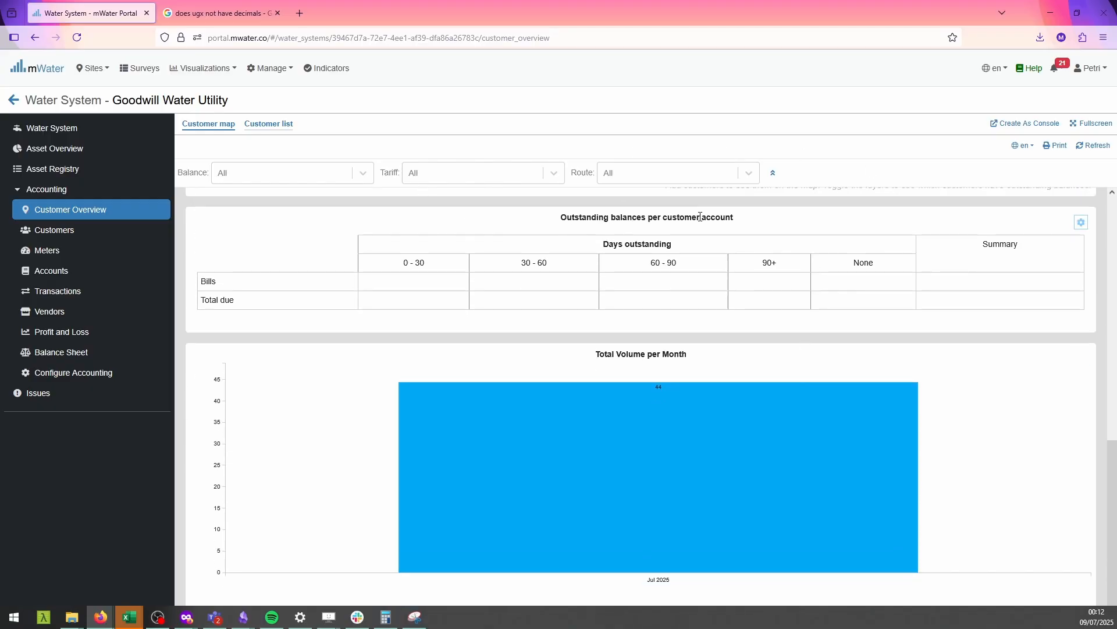
mouse_move(616, 402)
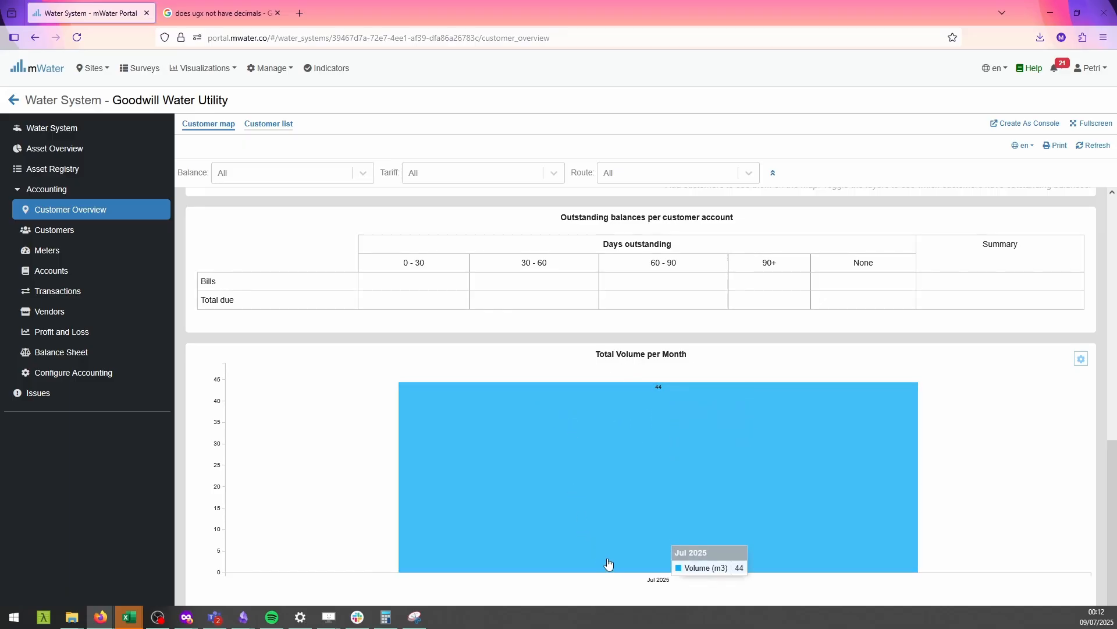
scroll(640, 325, "up", 3)
scroll(640, 325, "down", 2)
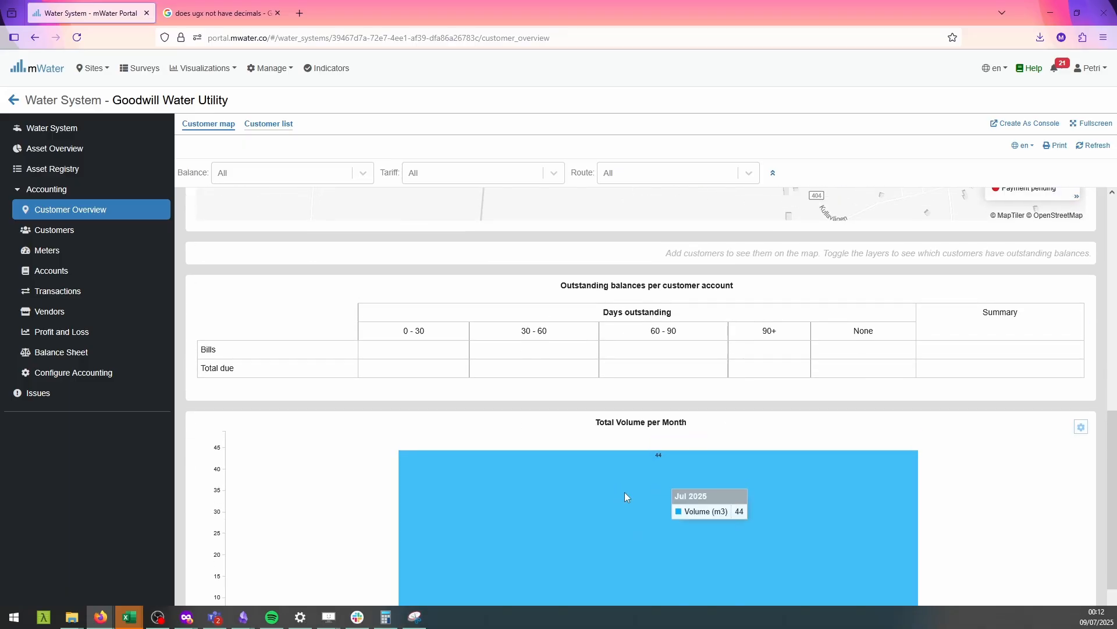
scroll(469, 267, "up", 10)
left_click(281, 125)
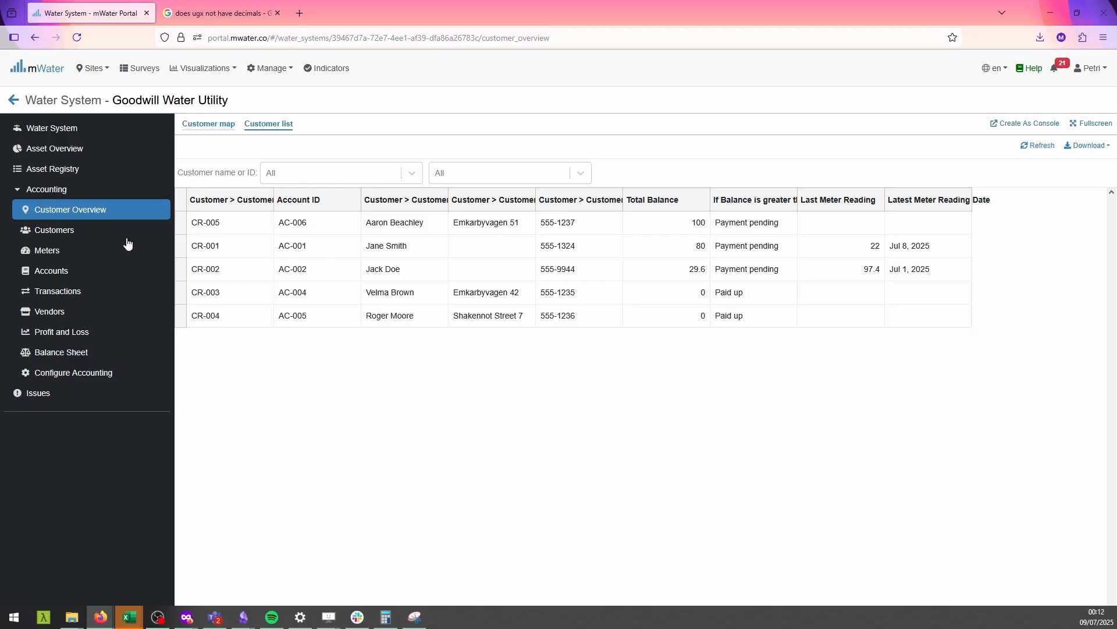
Open the transaction import page and place transaction_import_template_goodwill.xlsx in Excel on one half of the screen.
left_click(116, 293)
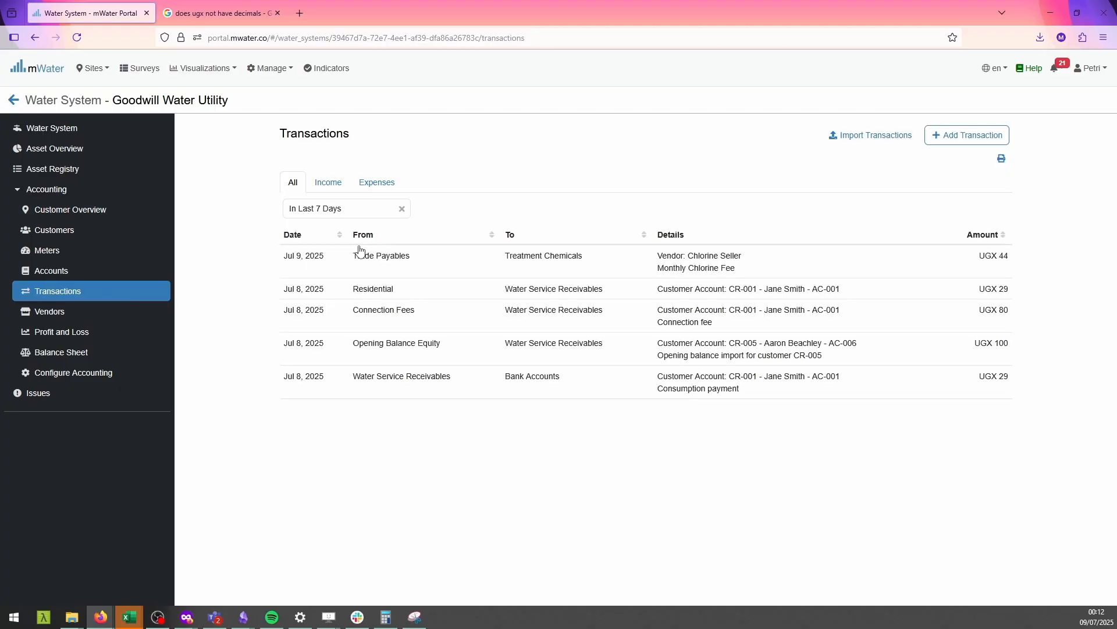
left_click(877, 144)
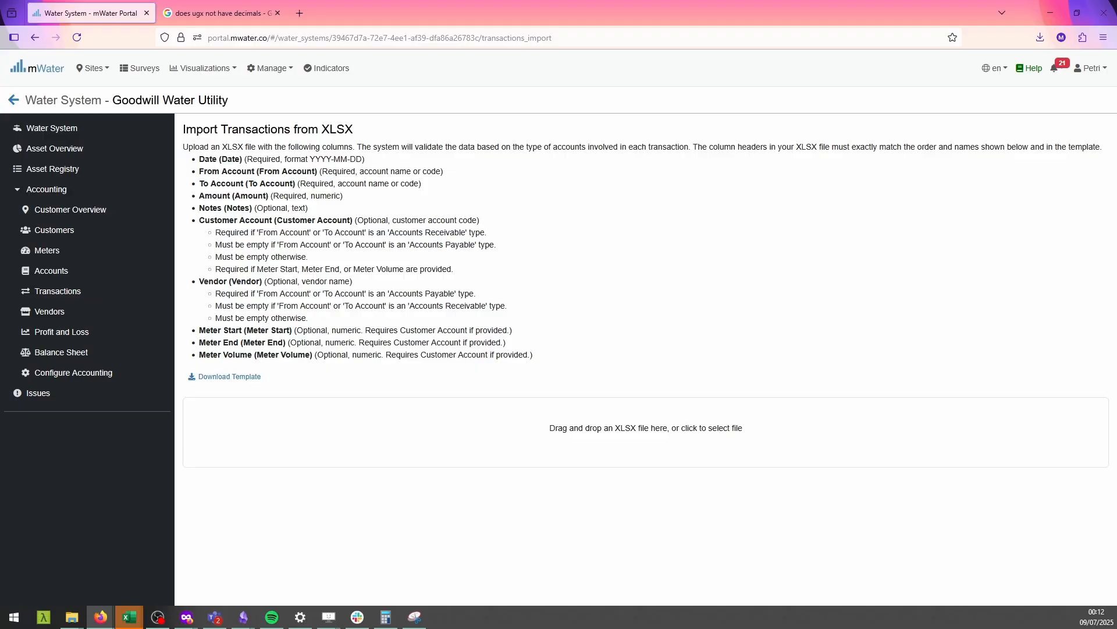
key("alt+Tab")
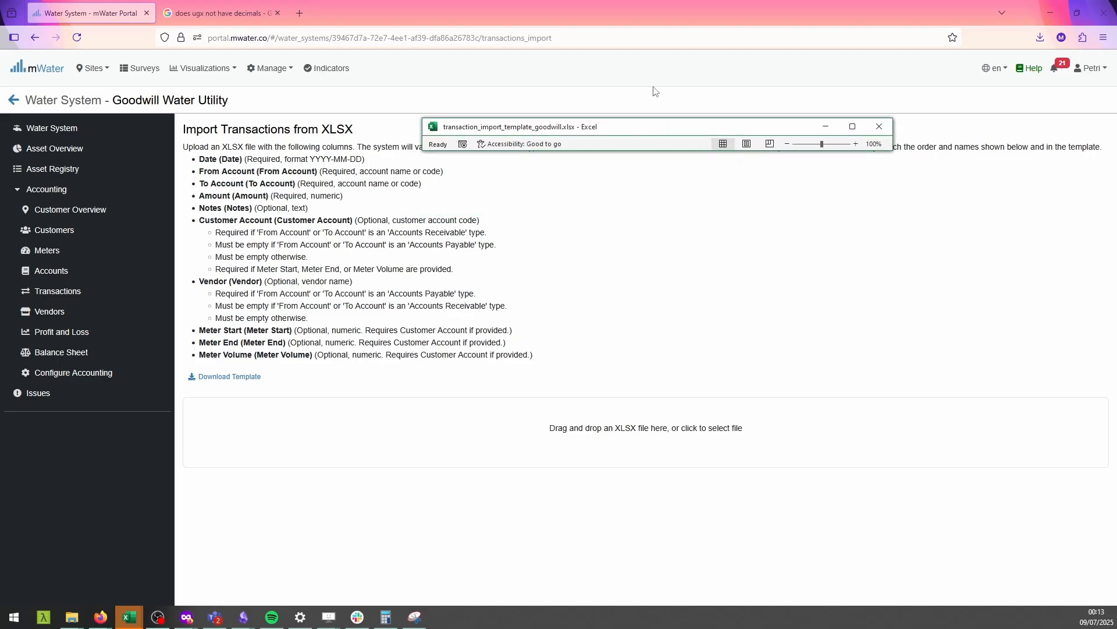
key("super+Right")
left_click(684, 210)
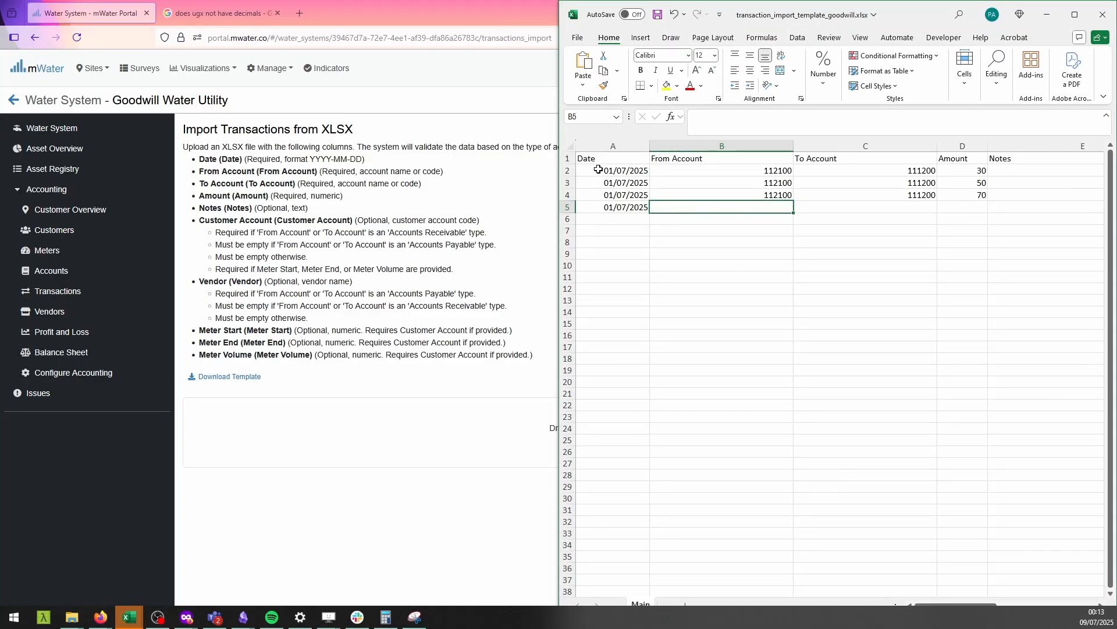
Compare the spreadsheet's Date, From Account and To Account columns with the required transaction fields.
left_click(597, 170)
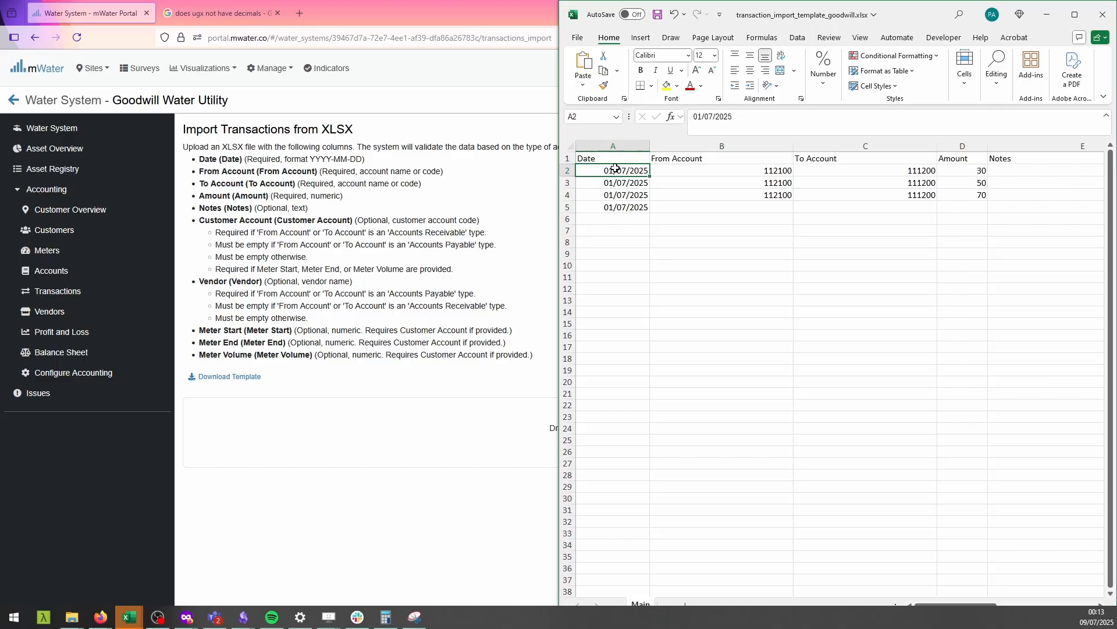
left_click_drag(619, 171, 626, 208)
left_click_drag(736, 172, 733, 220)
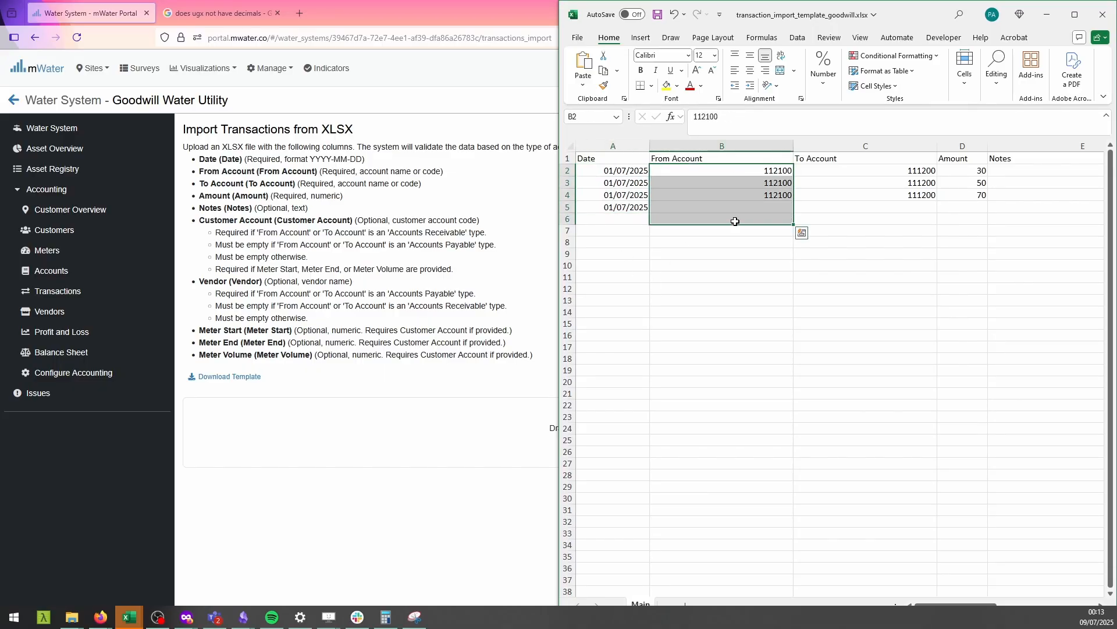
left_click(728, 220)
left_click_drag(865, 171, 865, 215)
left_click(865, 217)
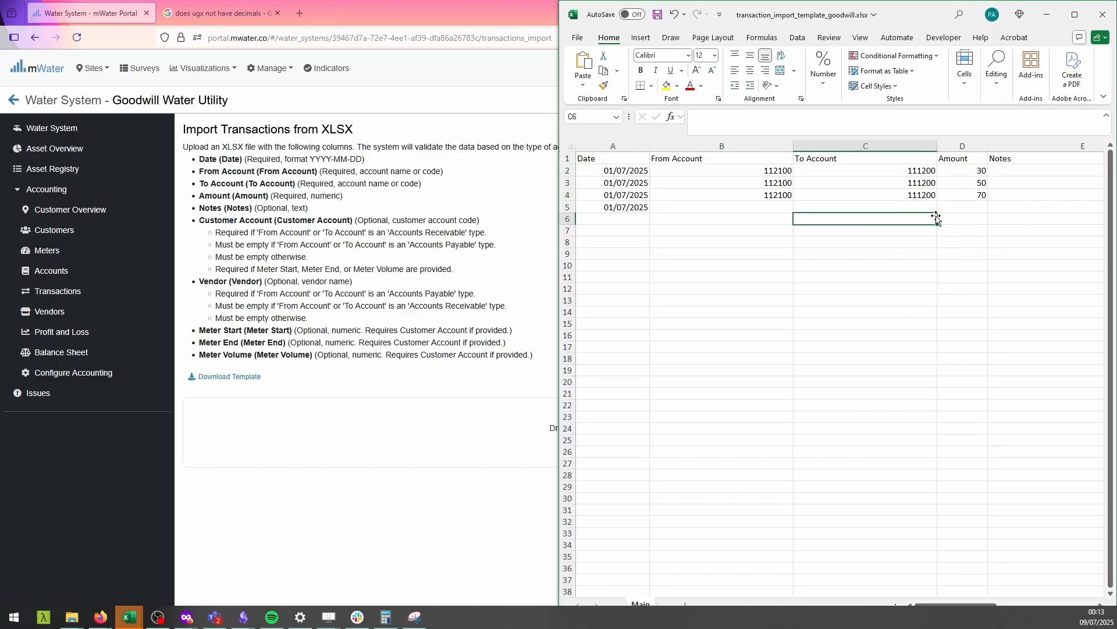
left_click(987, 240)
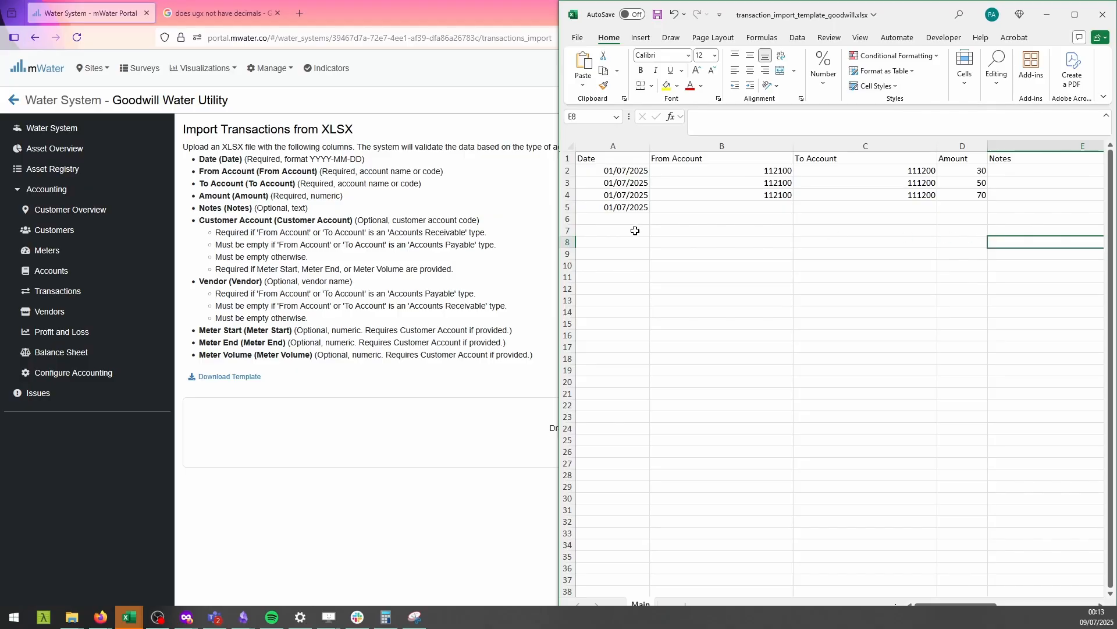
left_click_drag(745, 172, 748, 205)
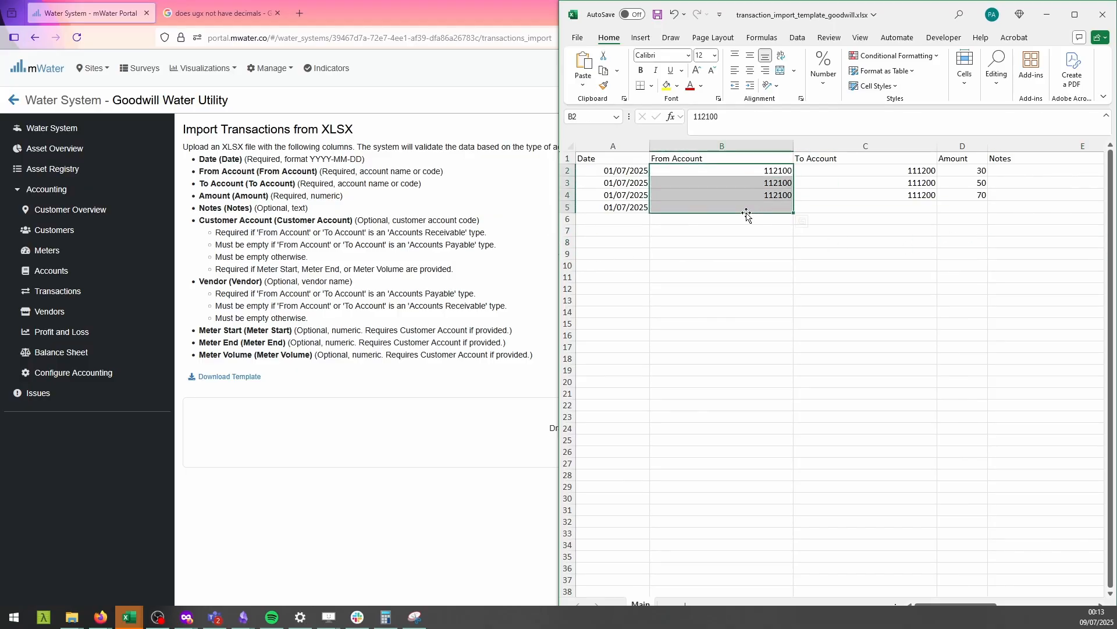
left_click_drag(885, 171, 888, 207)
Look across the spreadsheet's Amount and Notes columns to the Customer Account column and check its account codes.
left_click(885, 158)
key("Right")
key("Right")
key("Right")
key("Right")
key("Right")
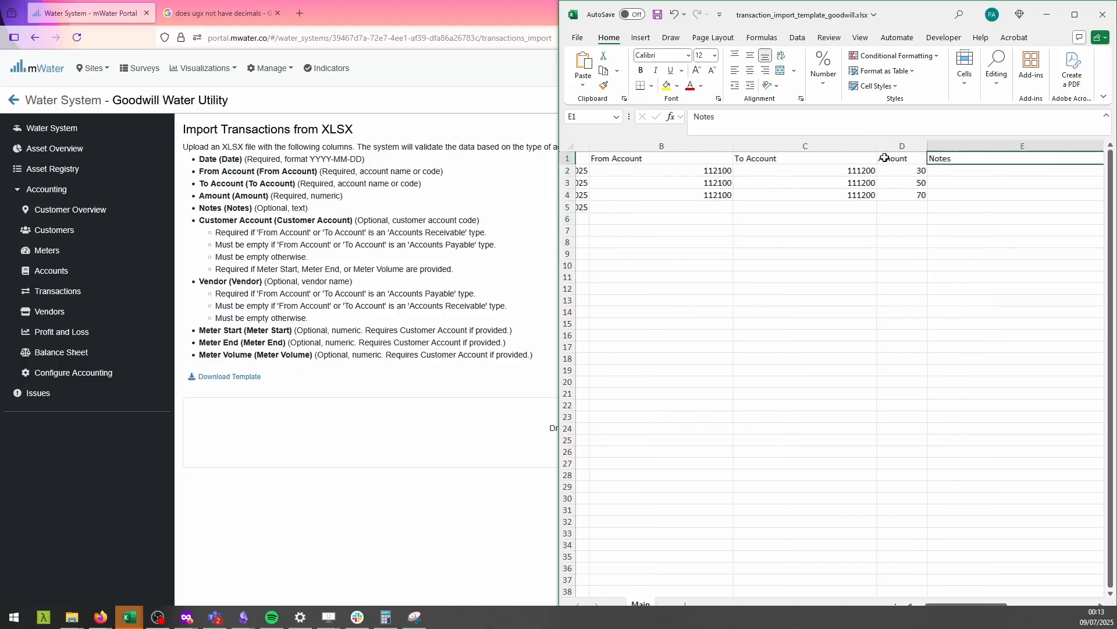
key("Down")
key("Left")
key("Left")
key("Down")
key("Down")
key("Down")
key("Up")
key("Up")
key("Up")
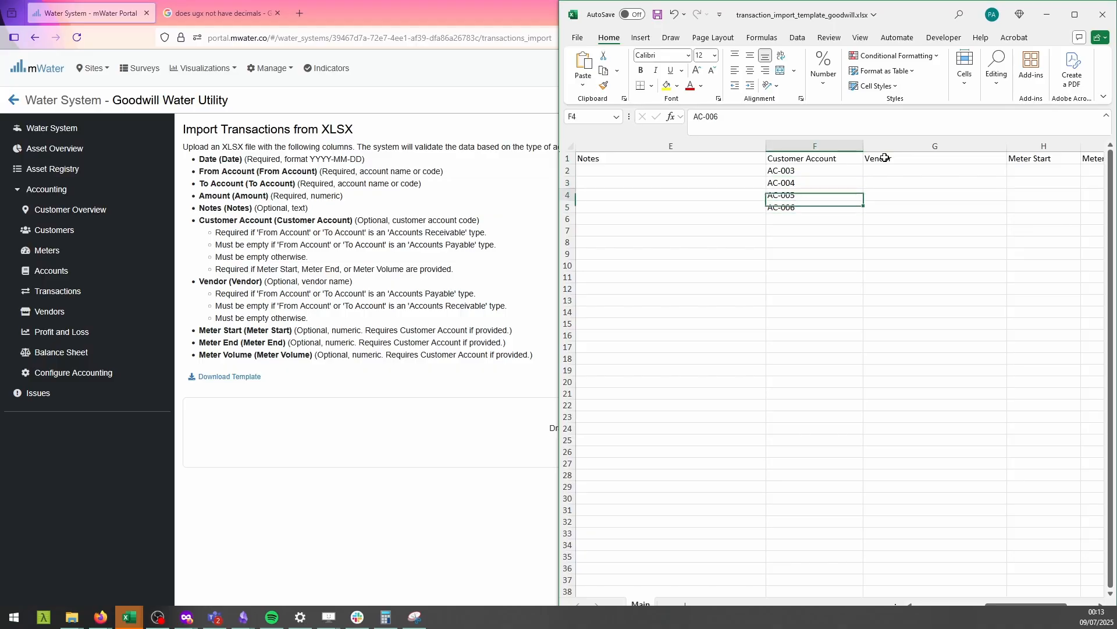
Examine the Vendor, Meter Start, Meter End and Meter Volume columns of the transaction spreadsheet.
key("Right")
key("Right")
key("Right")
key("Right")
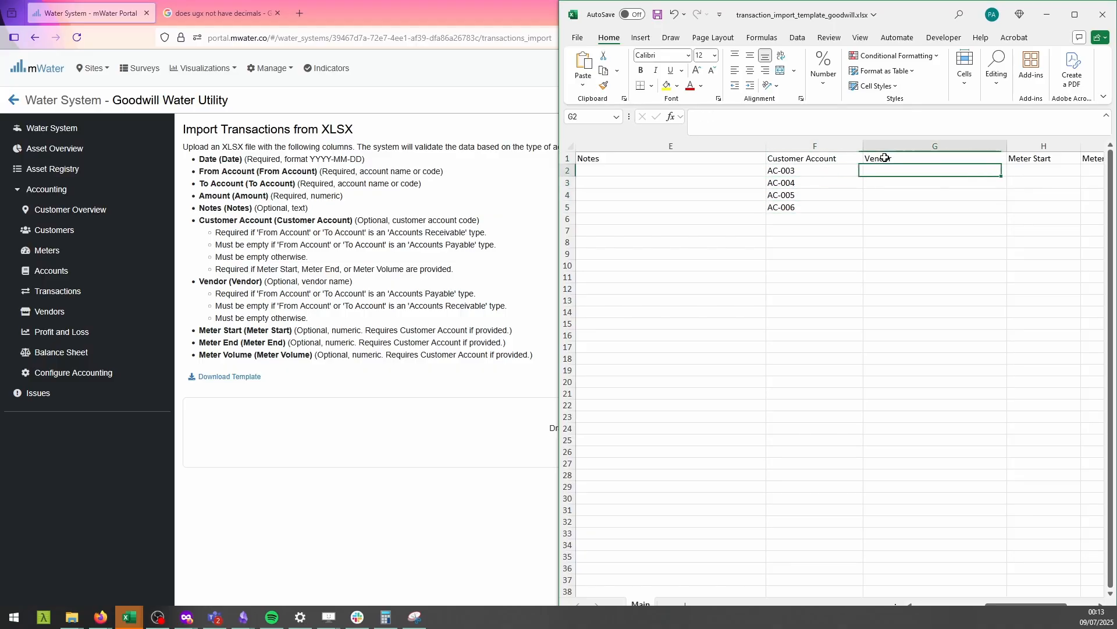
key("Left")
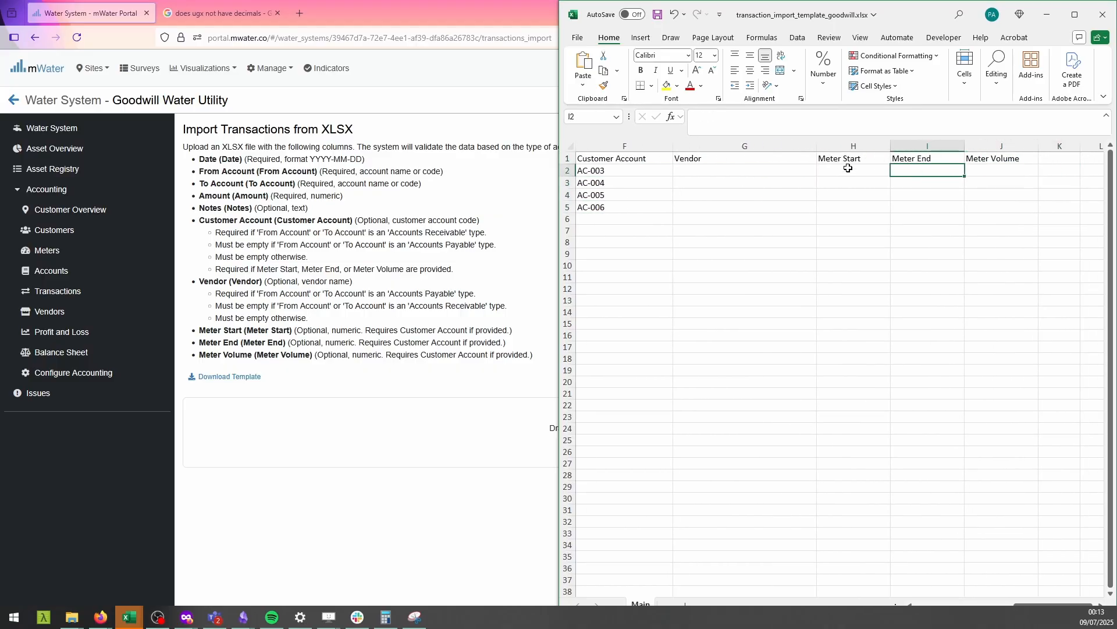
left_click_drag(848, 169, 1052, 170)
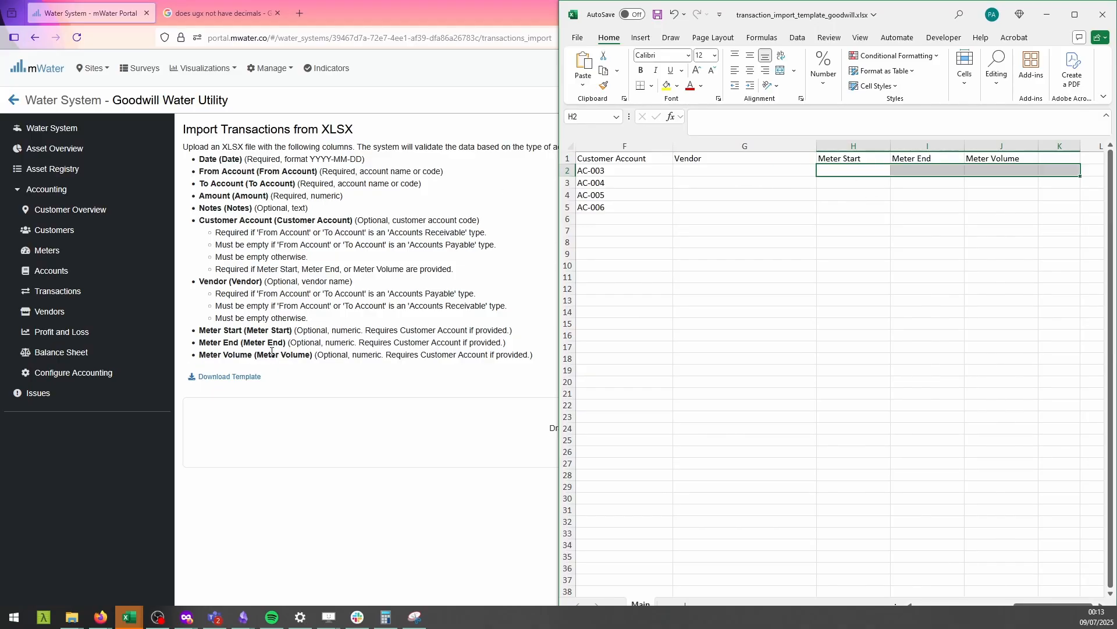
key("Down")
key("Down")
key("Down")
key("Down")
key("Down")
key("Down")
key("Down")
key("Down")
key("shift+Left")
key("shift+Left")
key("shift+Left")
key("shift+Left")
key("shift+Left")
key("shift+Left")
key("shift+Left")
Select the From Account codes from row 2 down and open mWater's Accounts list side by side with the spreadsheet.
left_click(666, 243)
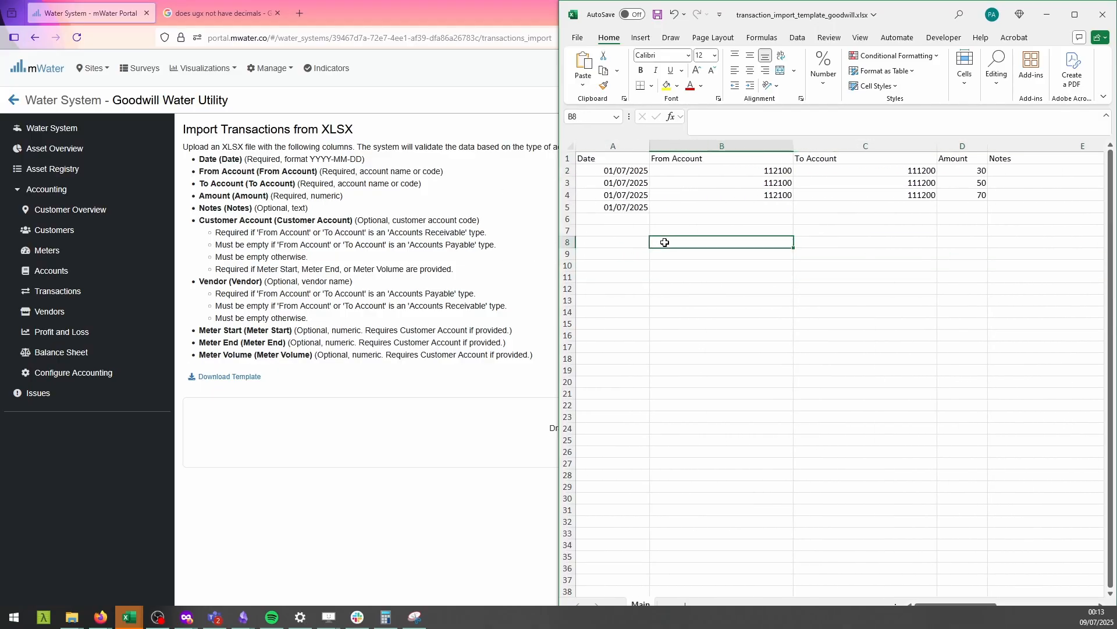
left_click_drag(704, 169, 710, 210)
key("ctrl+c")
left_click(58, 273)
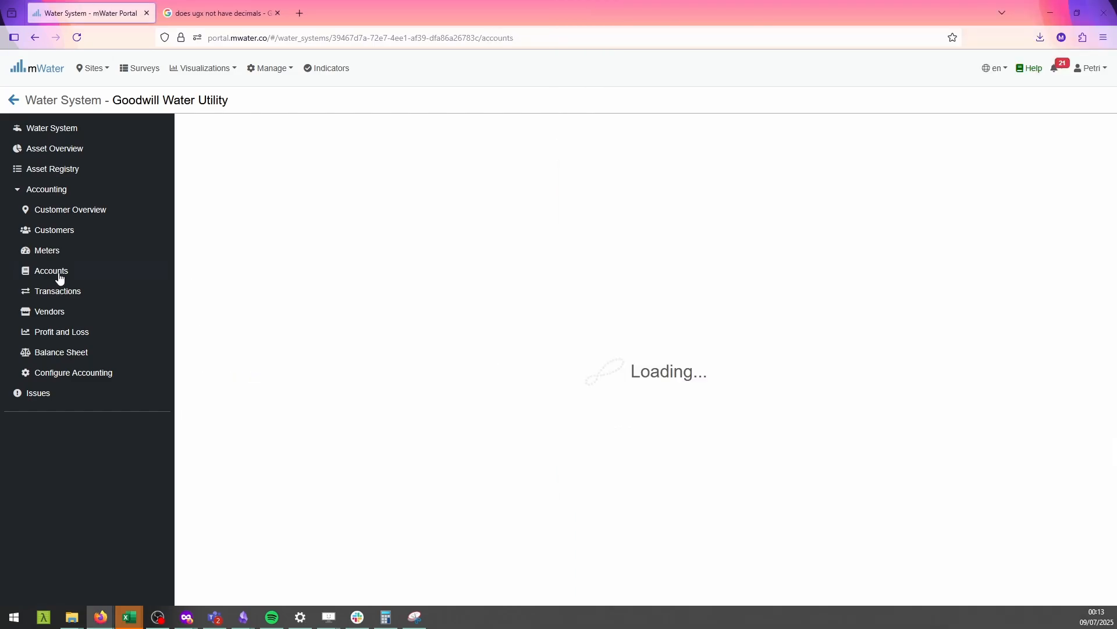
key("super+Left")
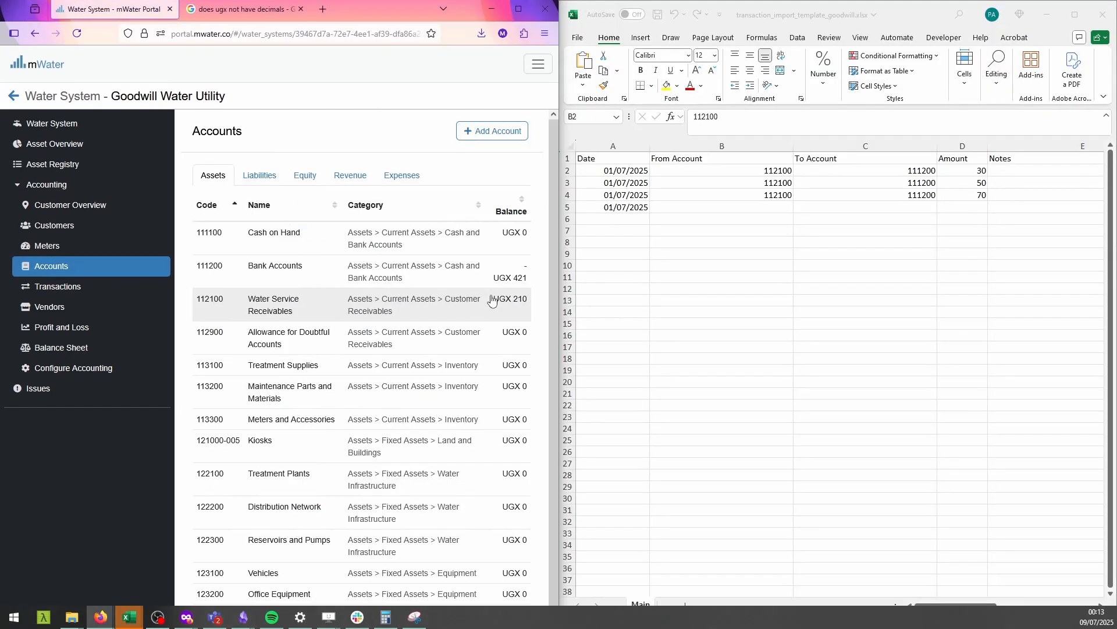
Match the From Account codes in B2:B4 and To Account codes in C2:C4 with mWater's asset accounts.
left_click(811, 178)
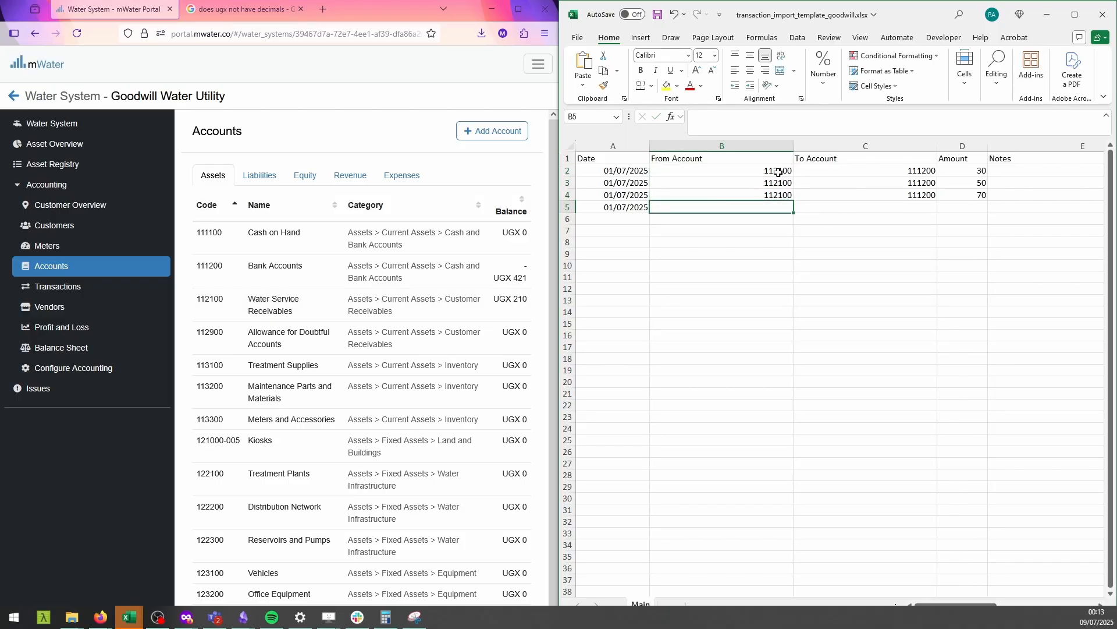
left_click_drag(781, 169, 783, 199)
key("ctrl+v")
left_click_drag(835, 170, 838, 193)
key("ctrl+v")
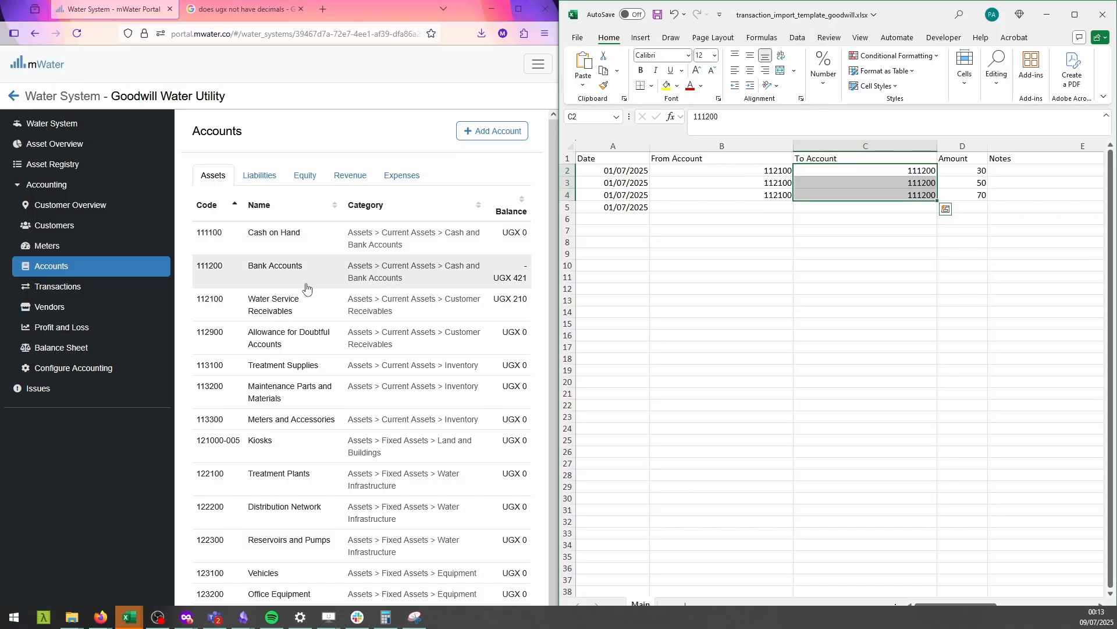
Check the Amount values from row 2 down and enter From Account code 112000 in row 5.
left_click(928, 231)
left_click_drag(970, 169, 966, 232)
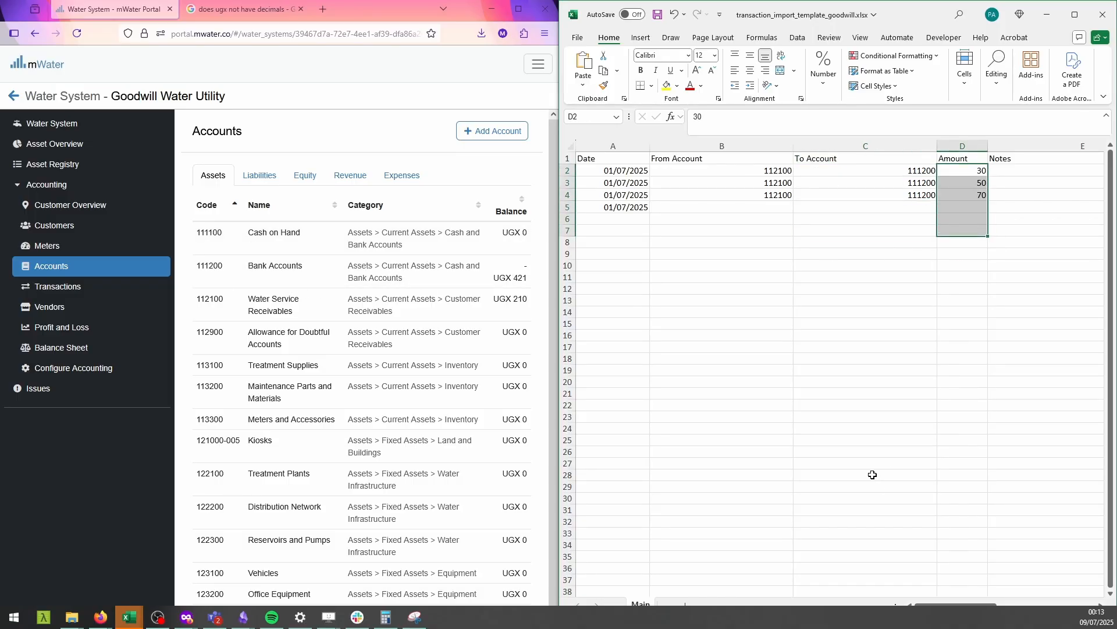
left_click(693, 208)
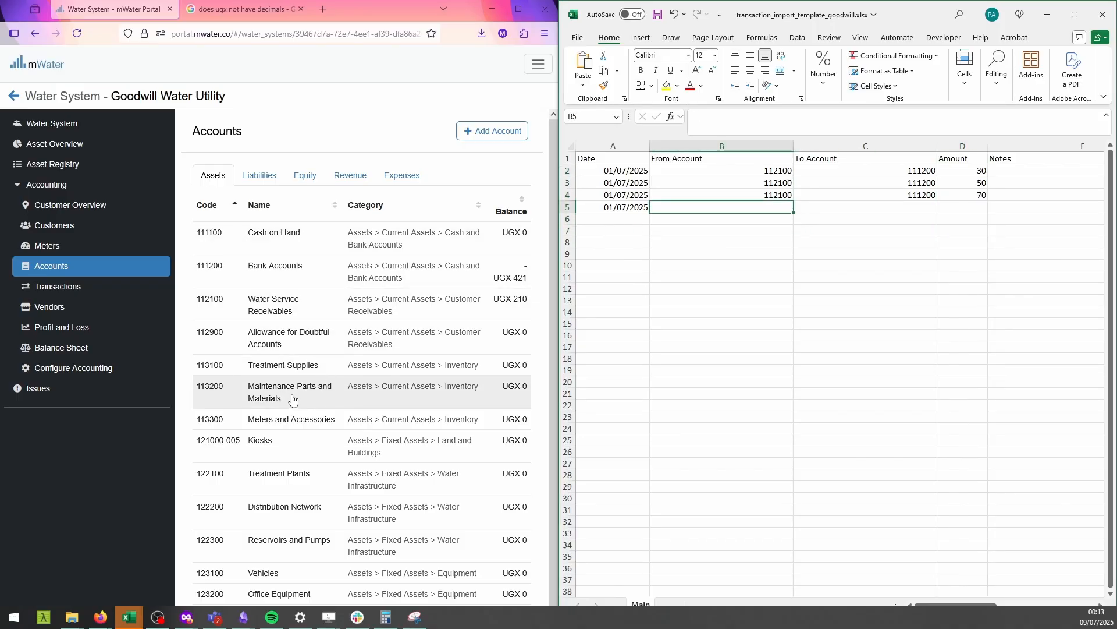
scroll(324, 422, "down", 1)
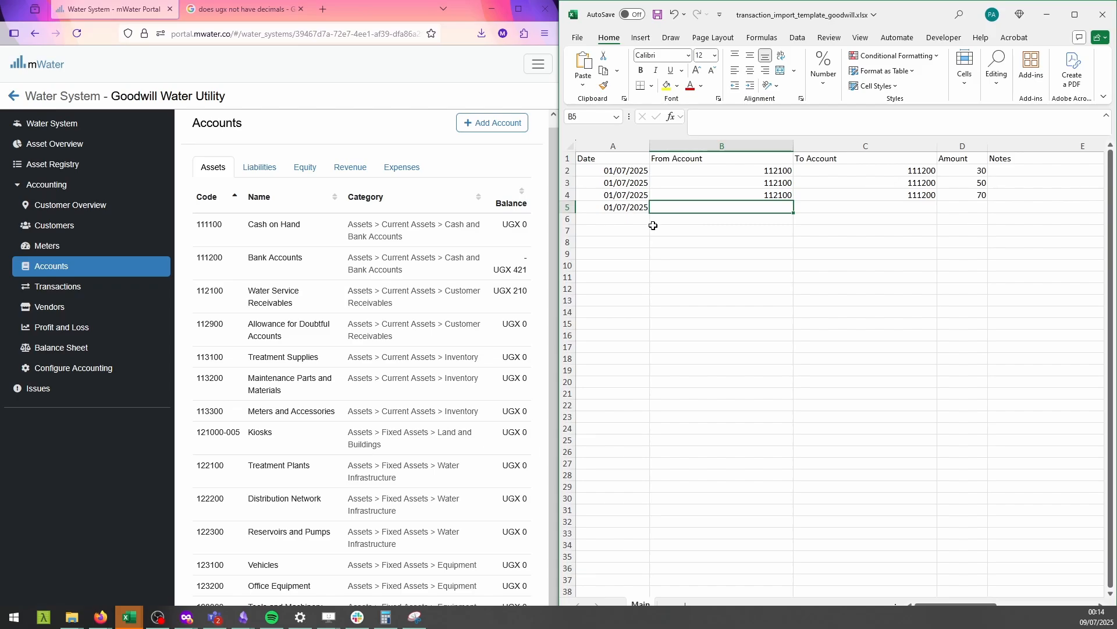
type("11200")
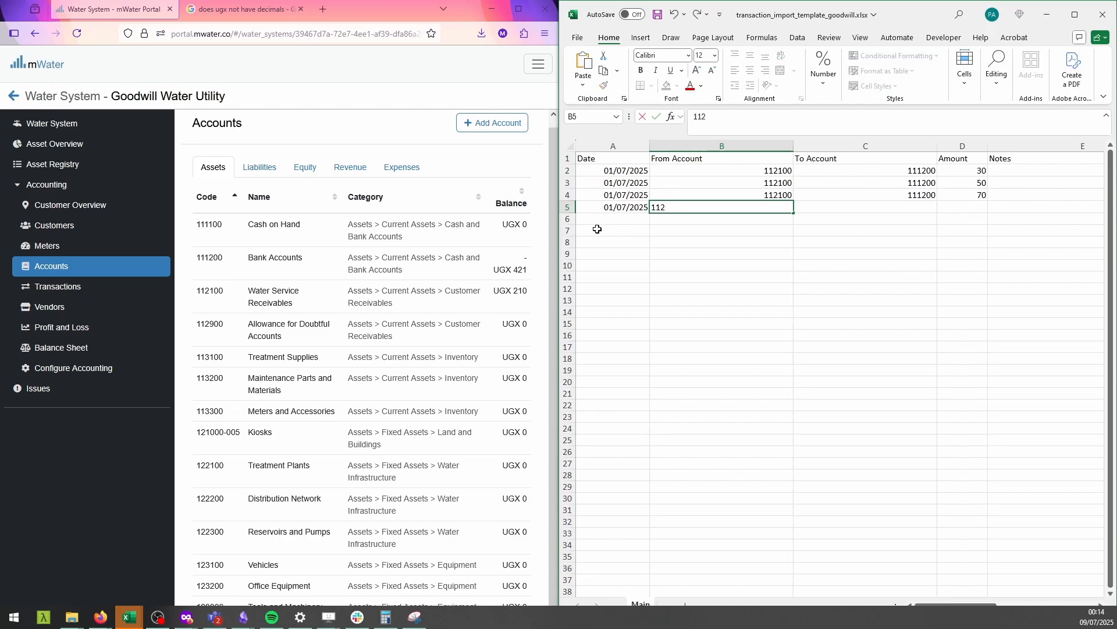
key("Tab")
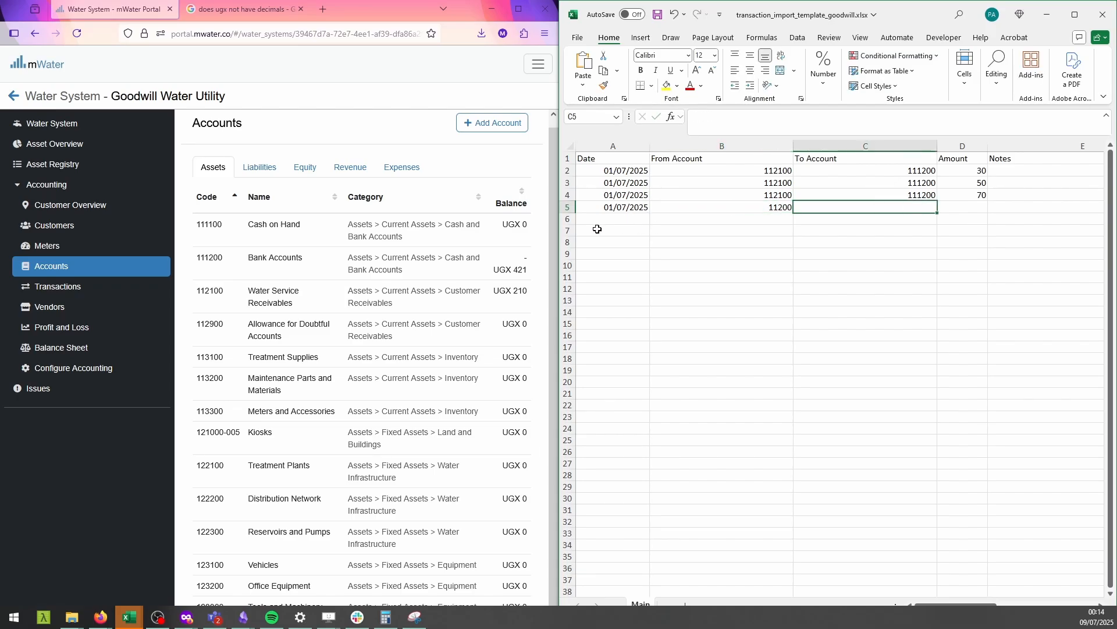
key("Left")
key("F2")
type("0")
key("Return")
Consult mWater's expense accounts and fill row 5 with To Account code 511100 and Amount 24.
left_click(406, 175)
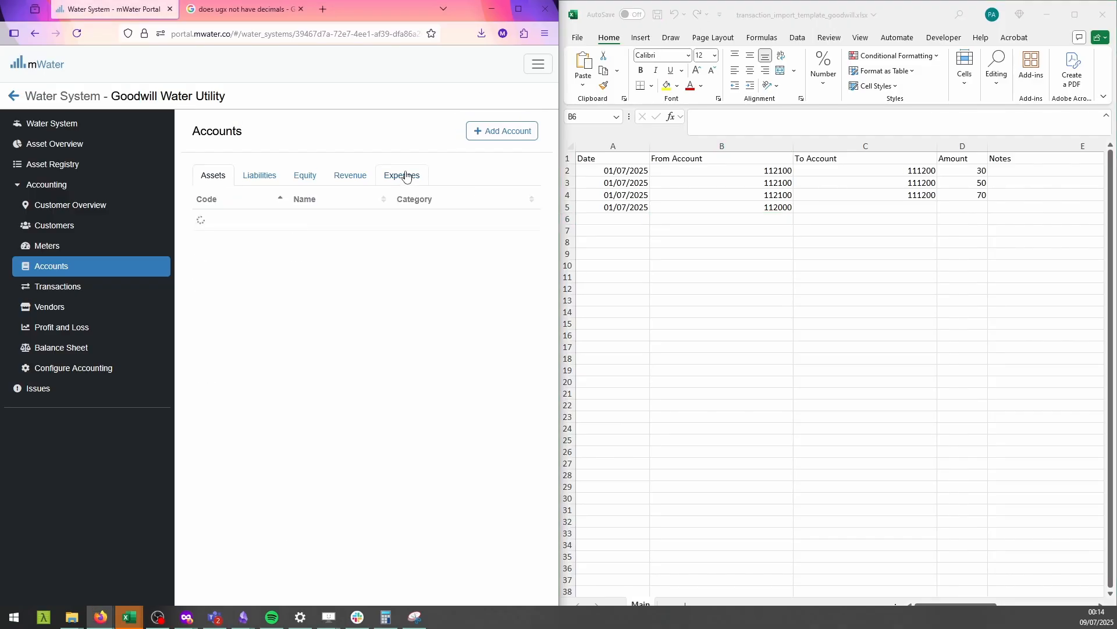
left_click(406, 176)
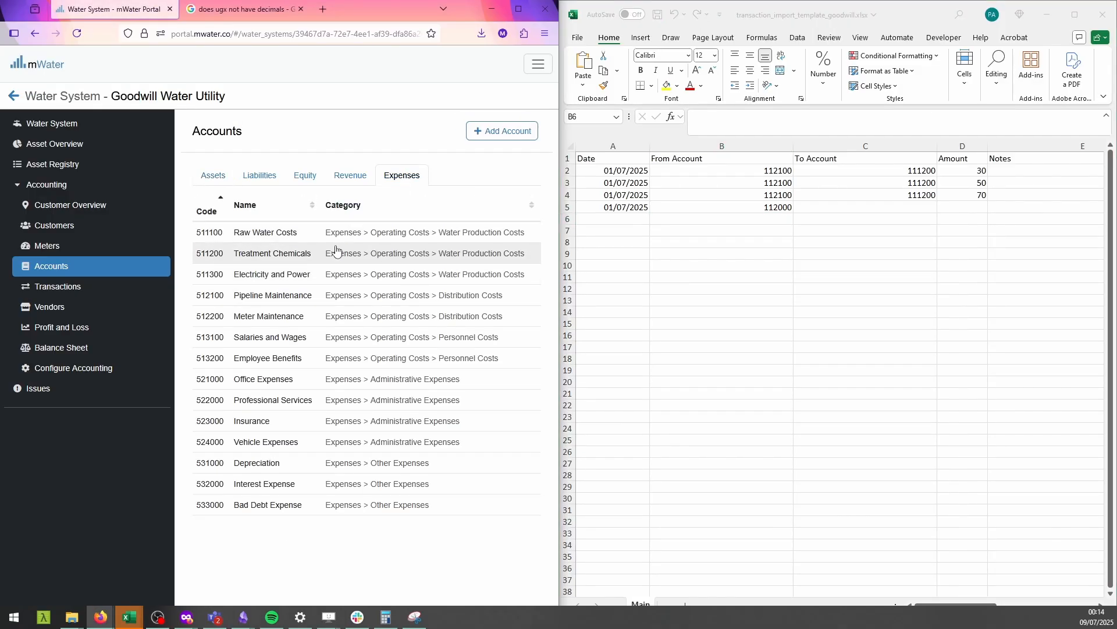
left_click(869, 209)
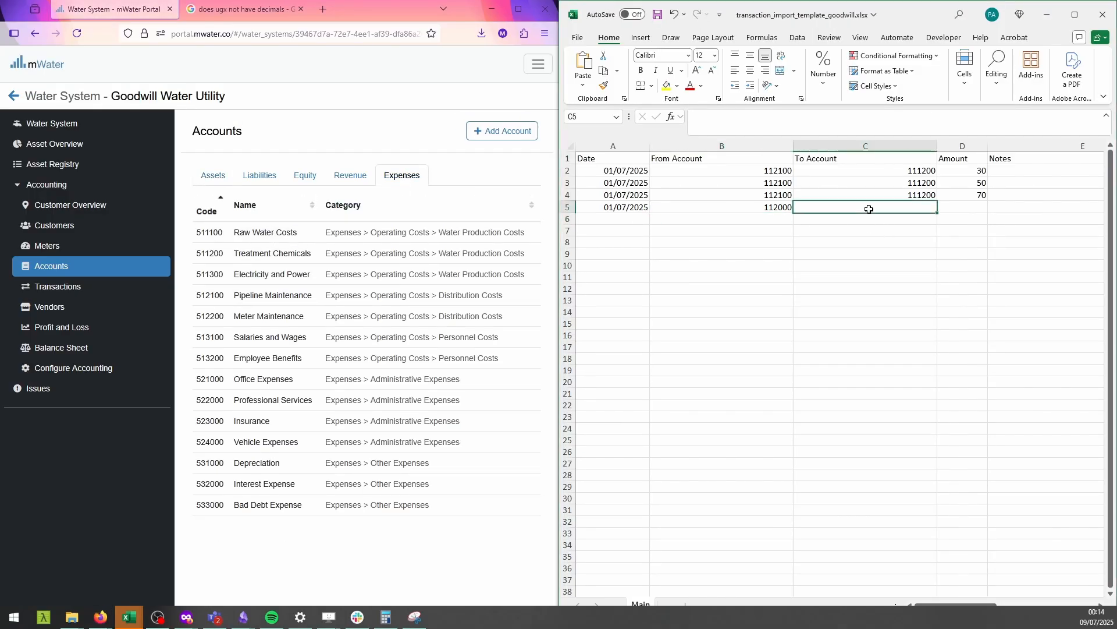
type("511100")
key("Tab")
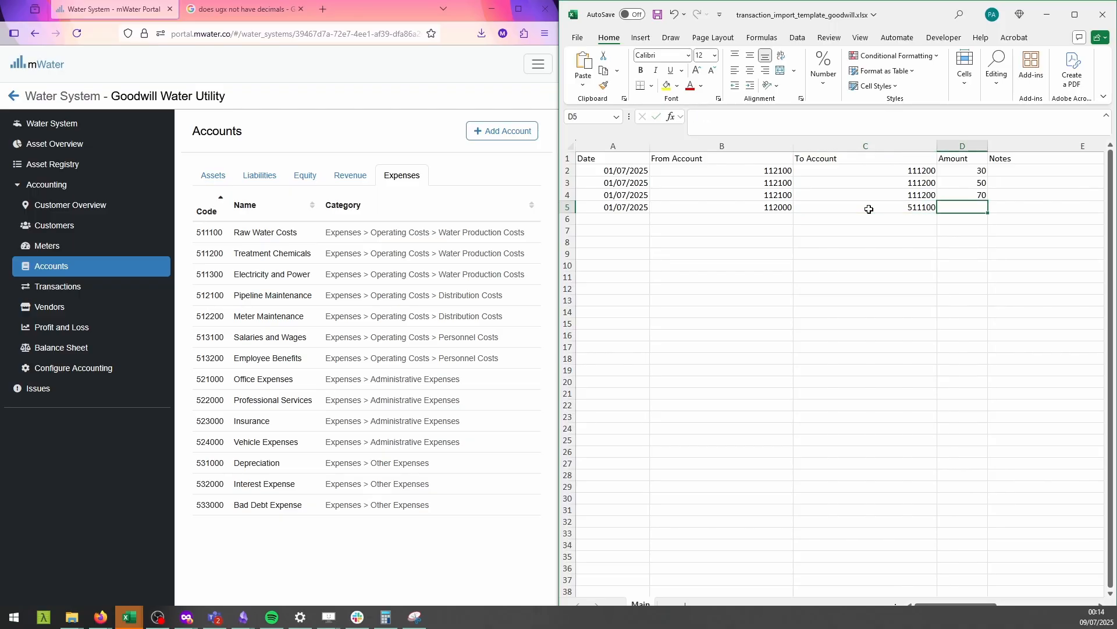
type("24")
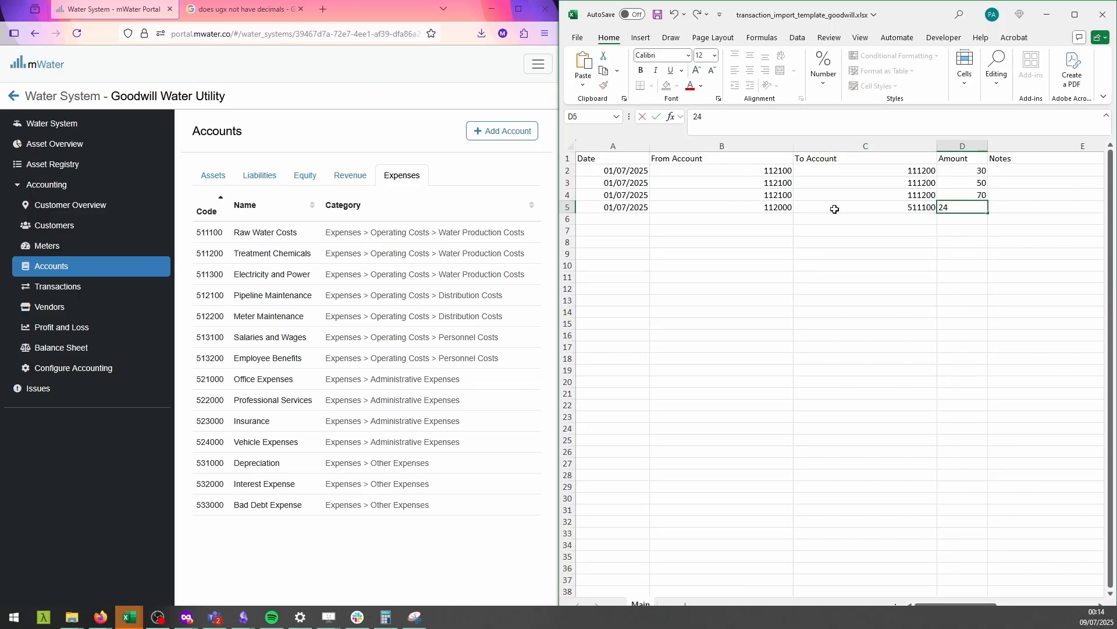
key("Tab")
key("Tab")
key("Tab")
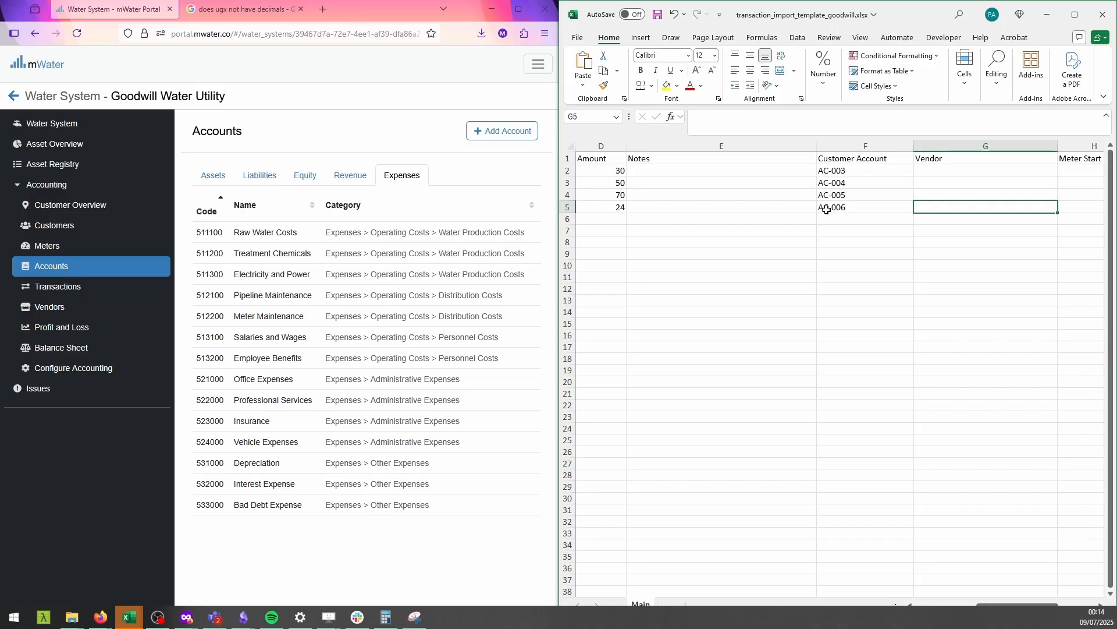
Clear the Customer Account code in row 5 and check that row's vendor and meter columns.
left_click(827, 209)
key("Delete")
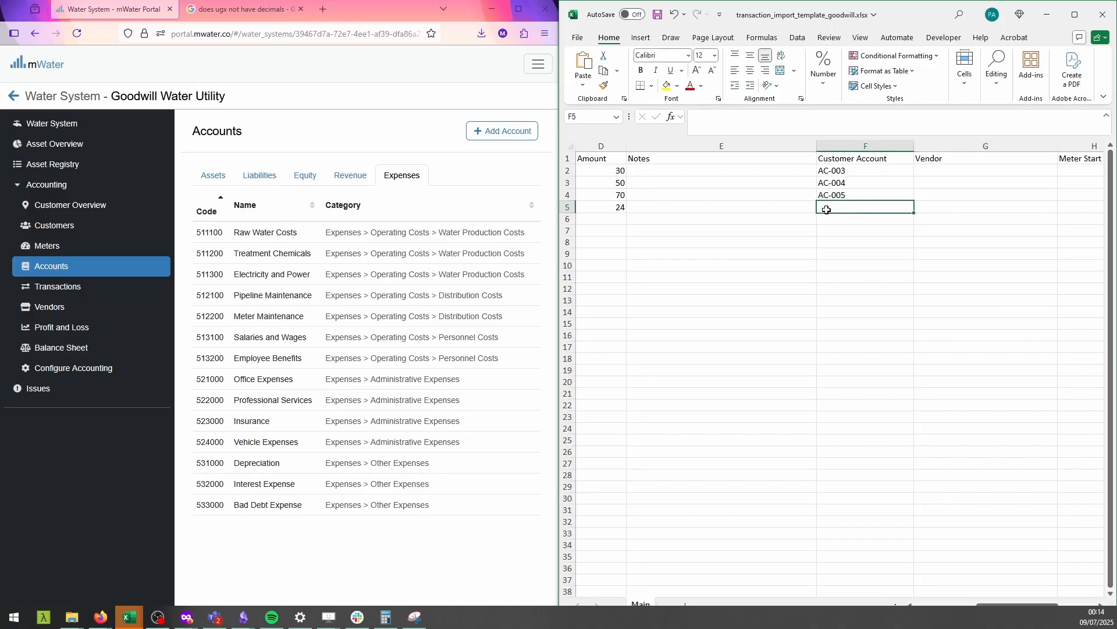
key("Right")
key("Right")
key("Right")
key("Right")
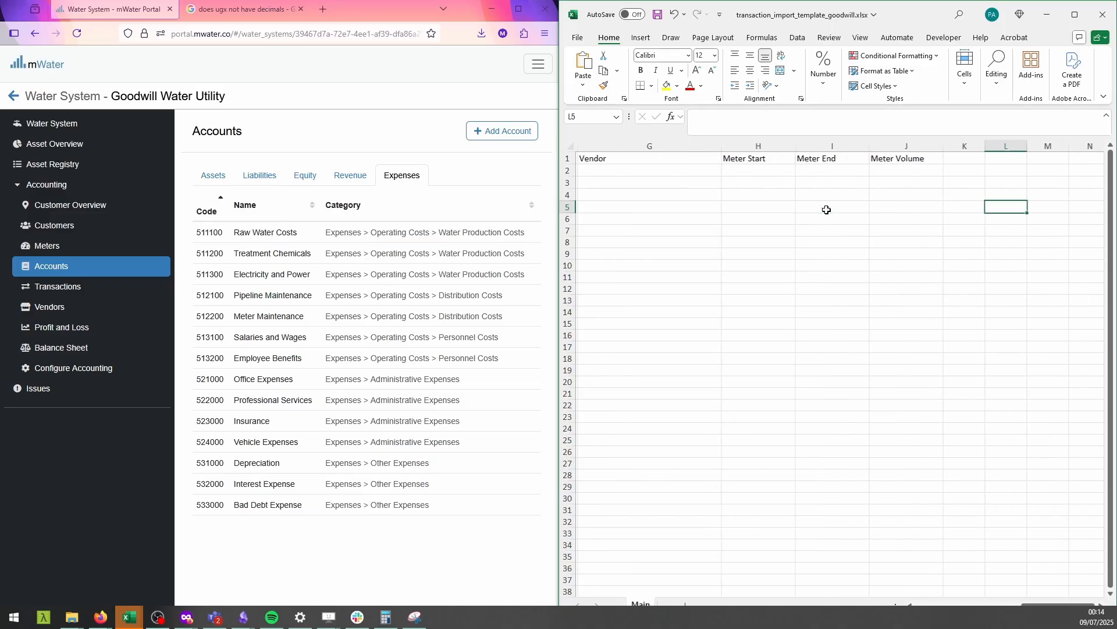
key("ctrl+Left")
key("ctrl+Left")
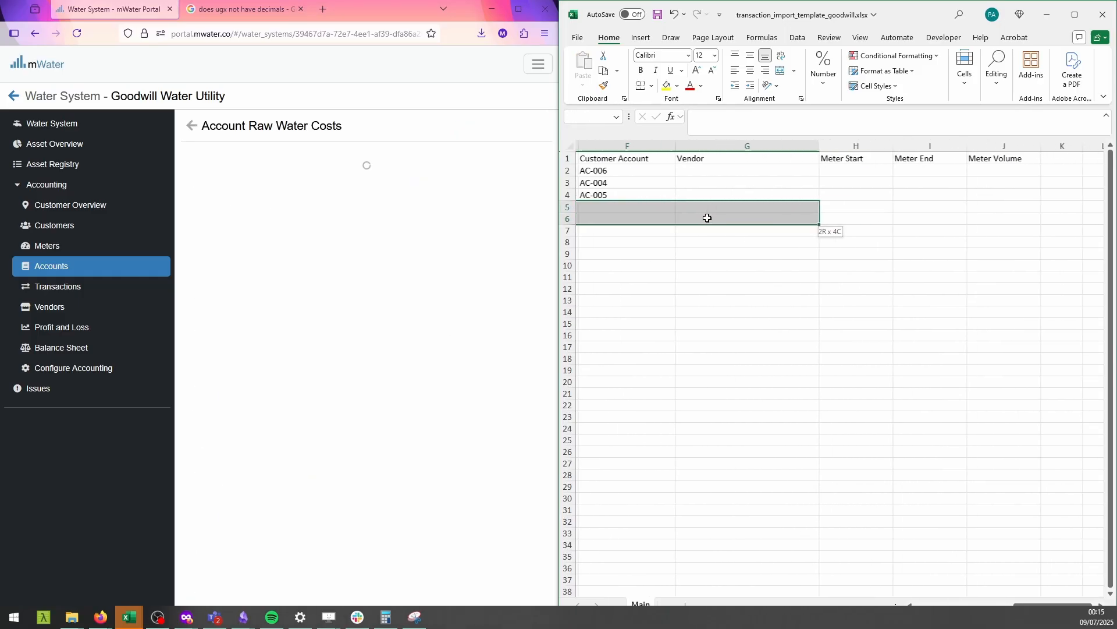
Save the spreadsheet and import transaction_import_template_goodwill.xlsx into the water system's transactions in mWater.
left_click_drag(706, 217, 497, 220)
left_click(721, 218)
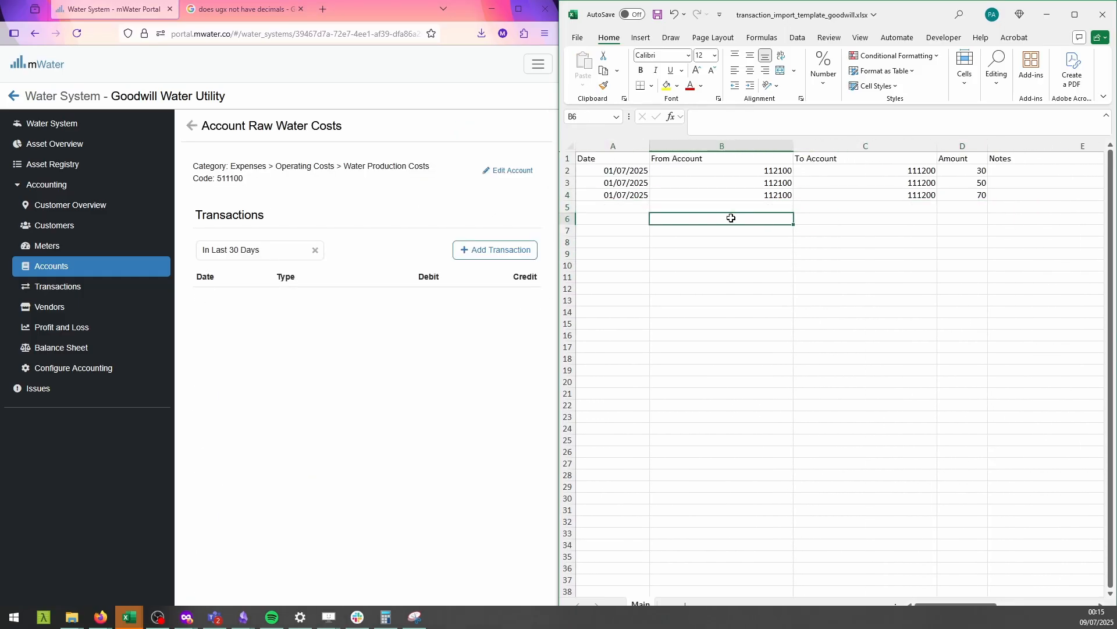
key("ctrl+s")
left_click(117, 284)
left_click(389, 131)
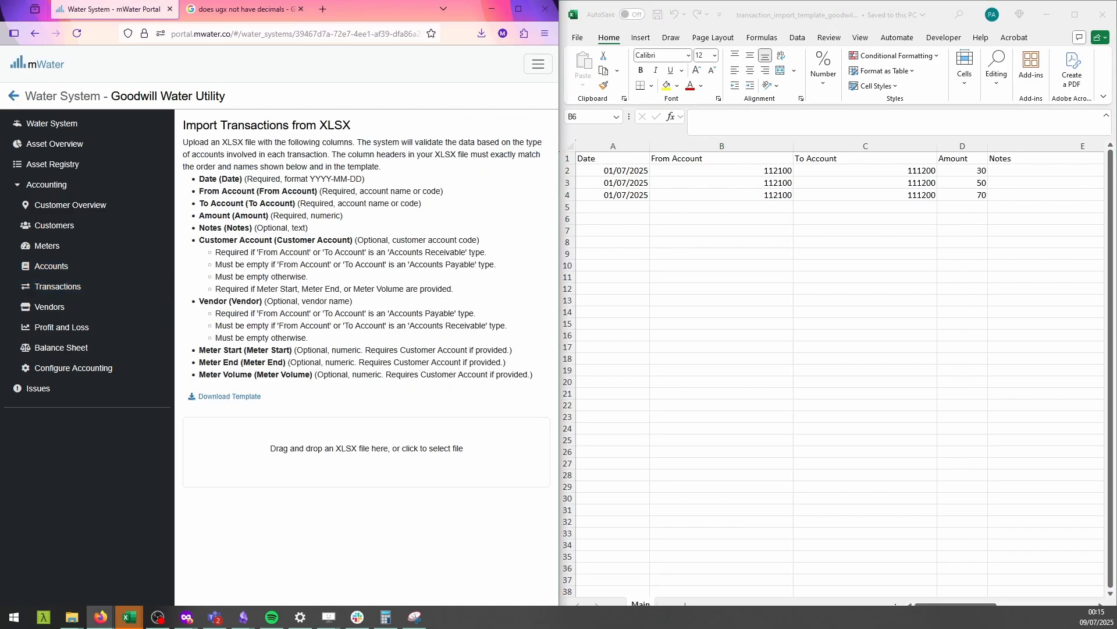
left_click_drag(425, 0, 381, 477)
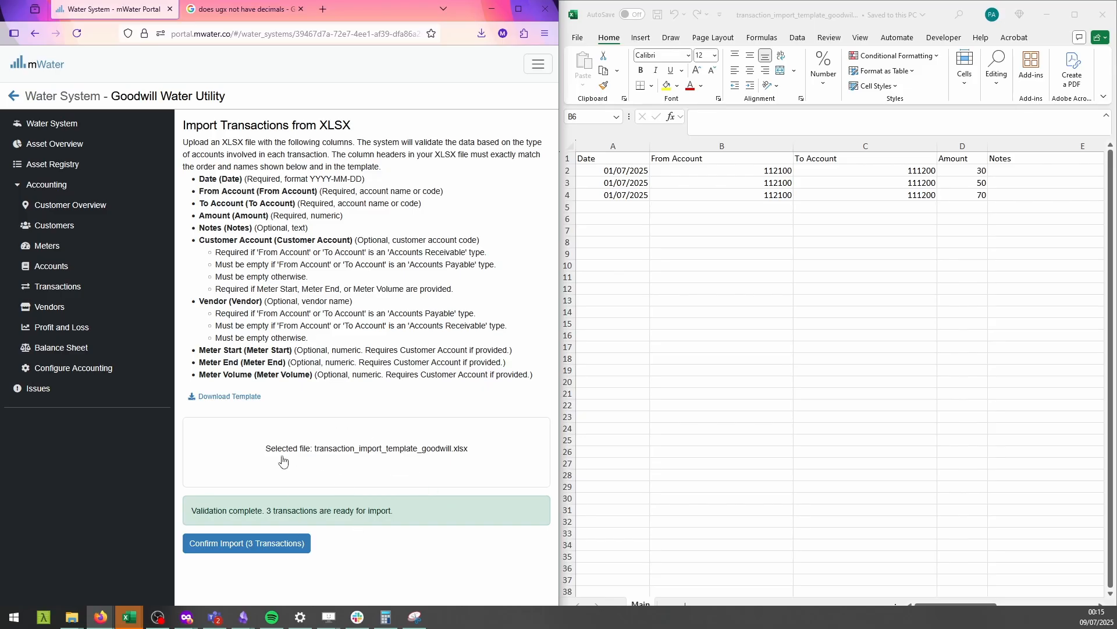
left_click(259, 545)
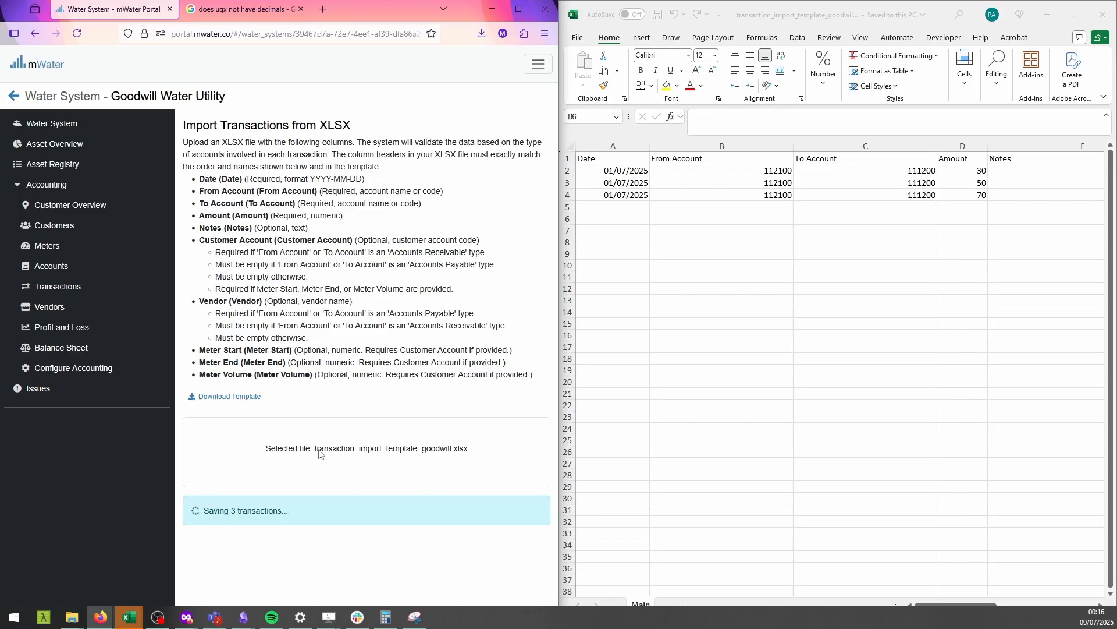
Show the transactions of the last 30 days and compare the imported payments with the spreadsheet amounts.
left_click(89, 273)
left_click(89, 286)
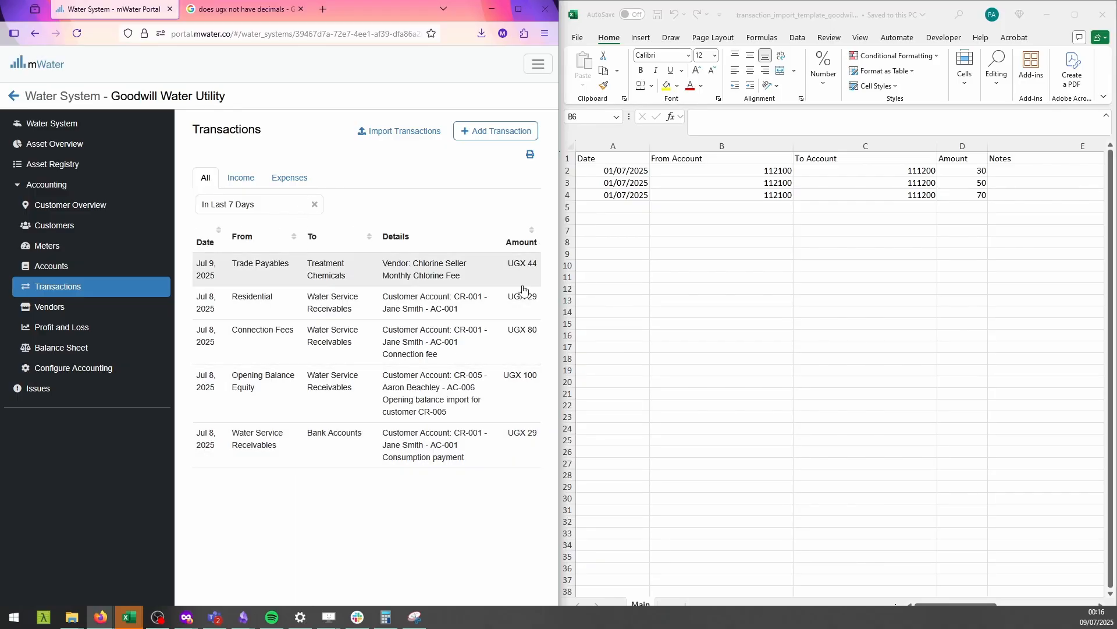
left_click(282, 208)
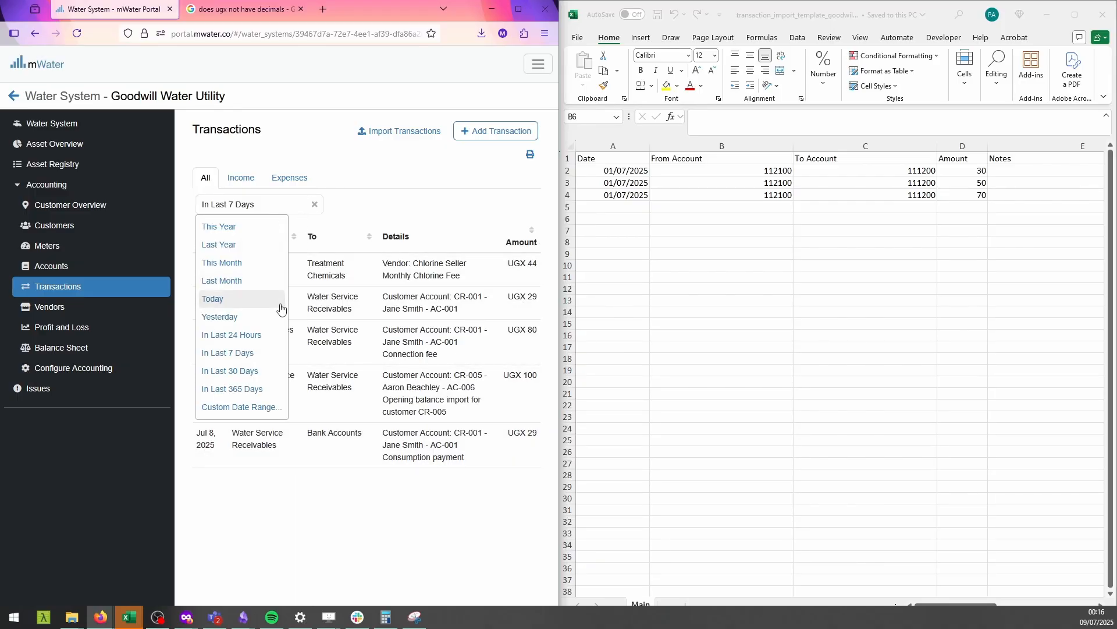
left_click(244, 372)
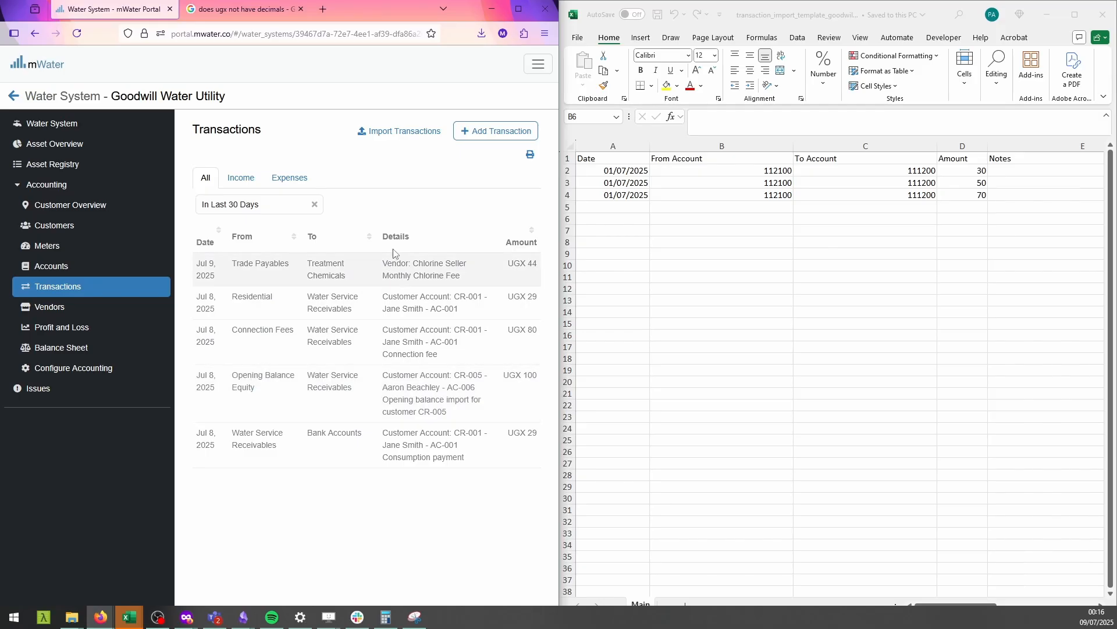
scroll(400, 229, "down", 1)
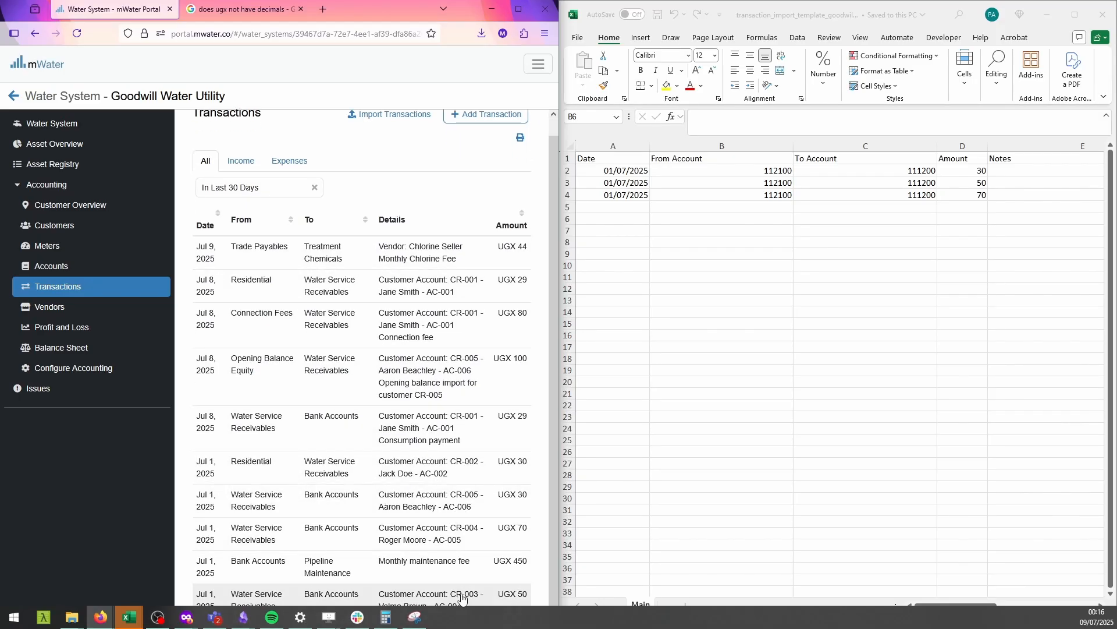
left_click(962, 182)
left_click(961, 207)
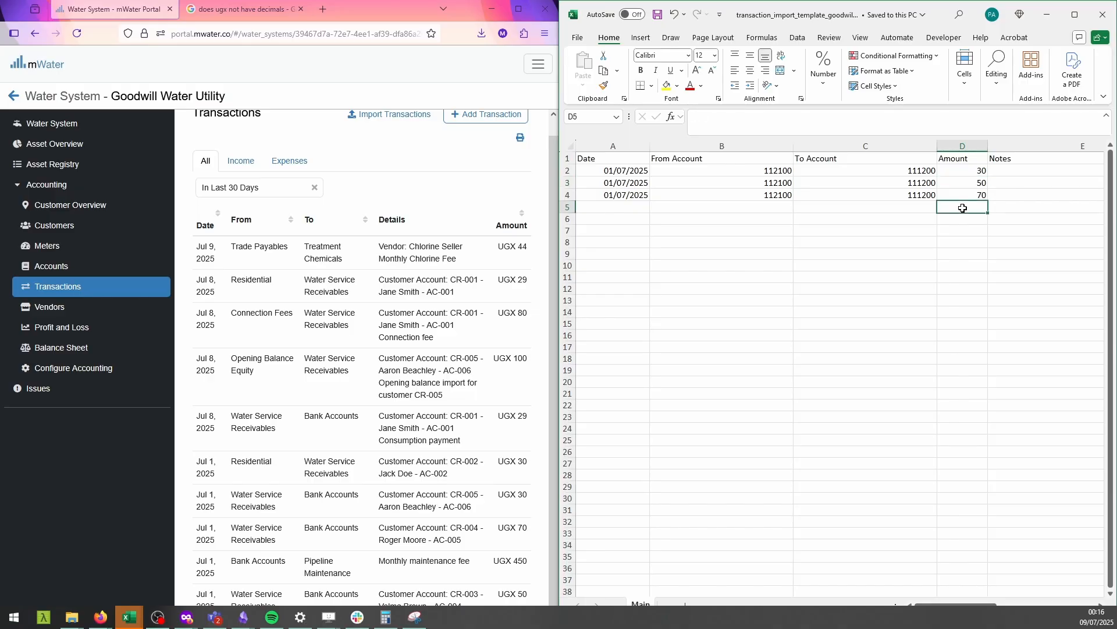
scroll(389, 552, "up", 1)
Open the Customer Overview in a maximized browser window and examine its receivables figures and customer map.
left_click(109, 208)
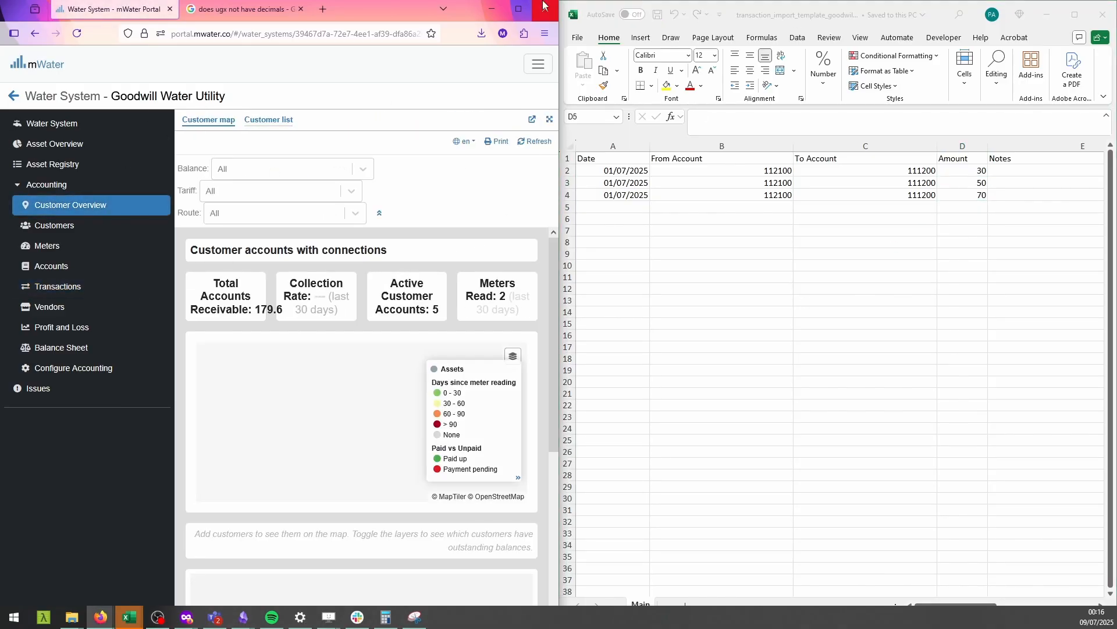
left_click(518, 8)
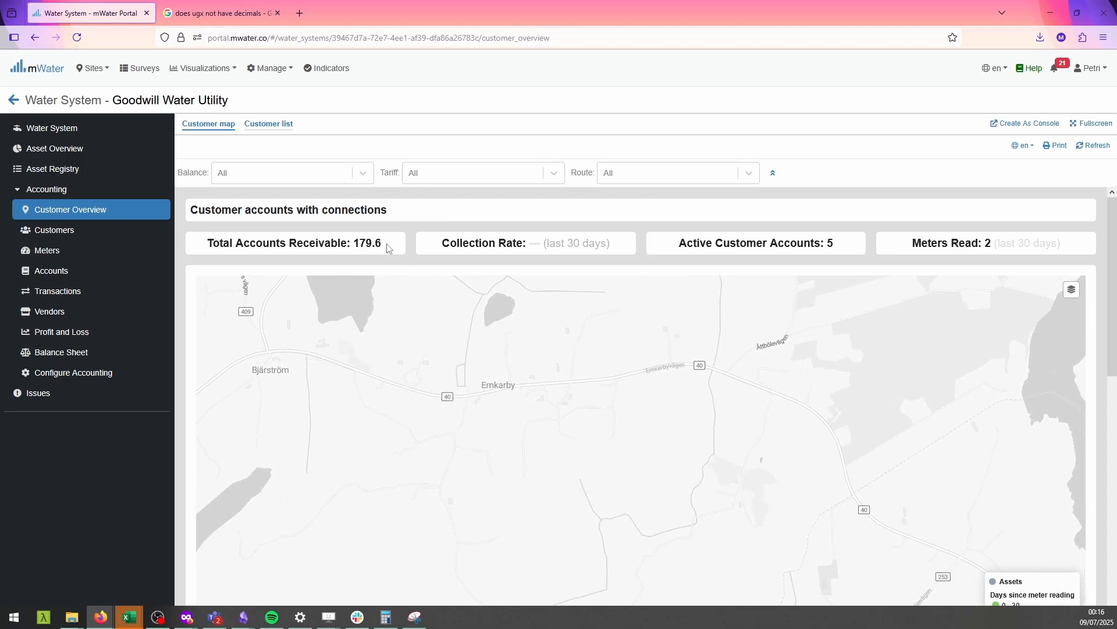
scroll(564, 211, "down", 1)
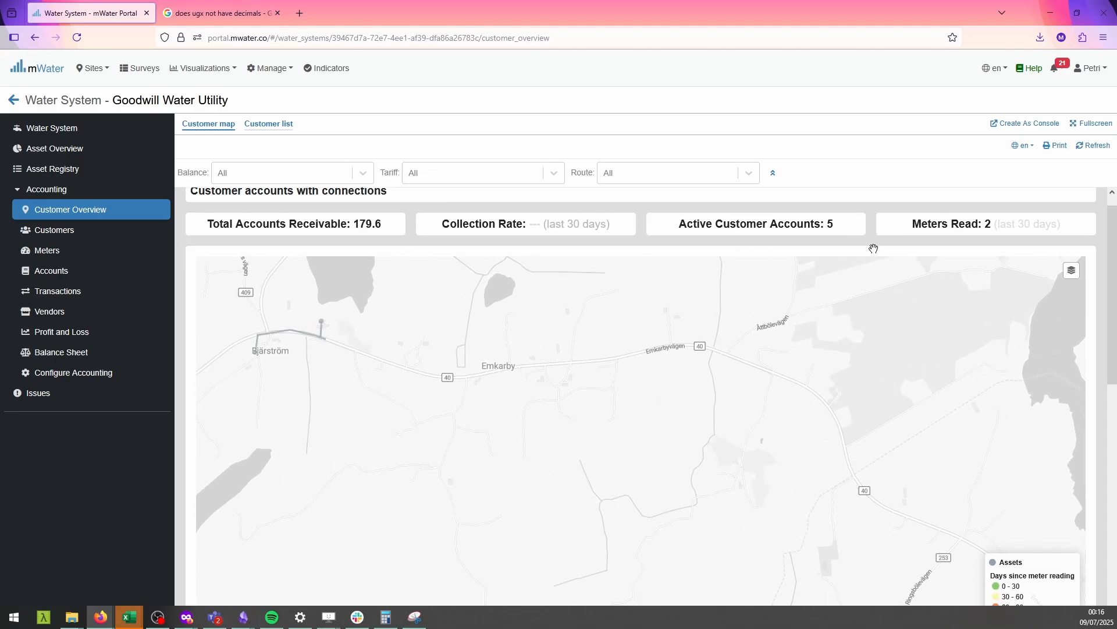
scroll(673, 321, "down", 2)
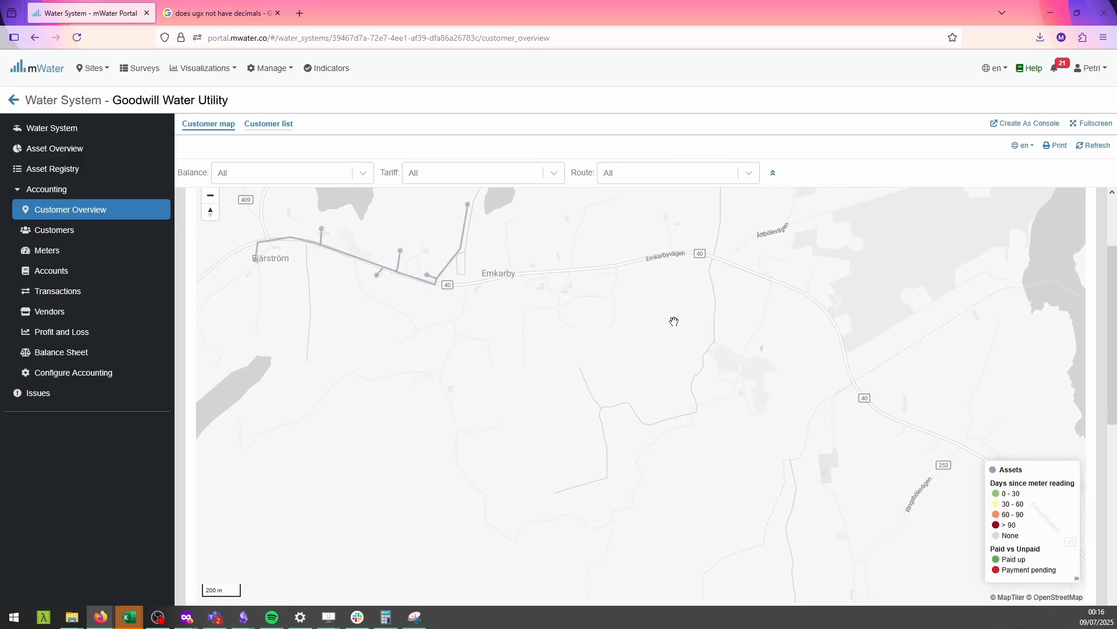
scroll(674, 321, "up", 1)
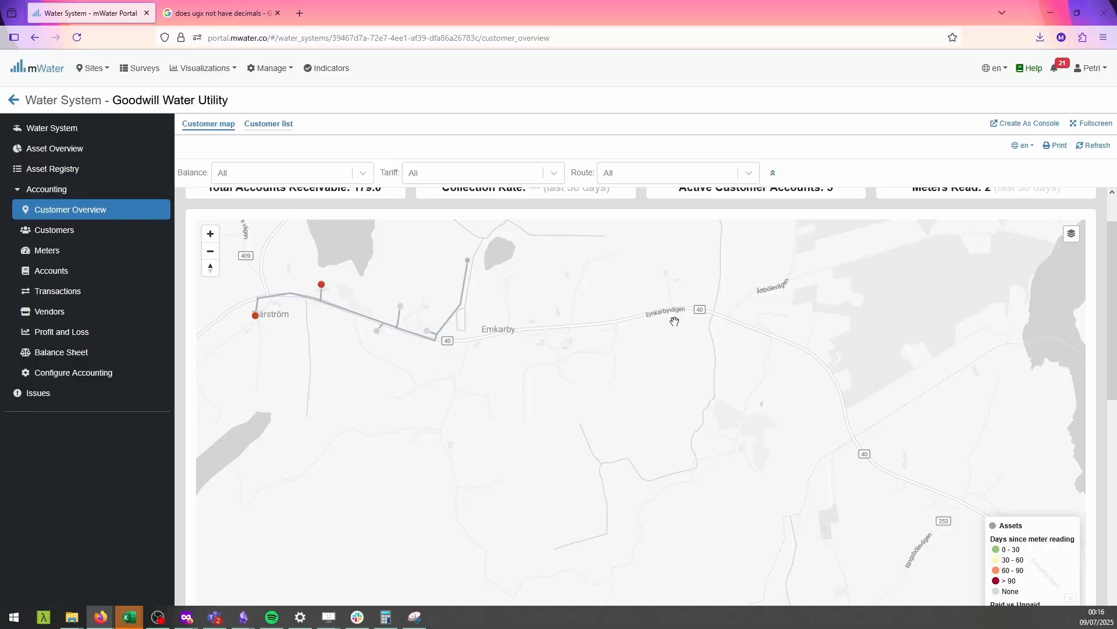
scroll(690, 318, "up", 1)
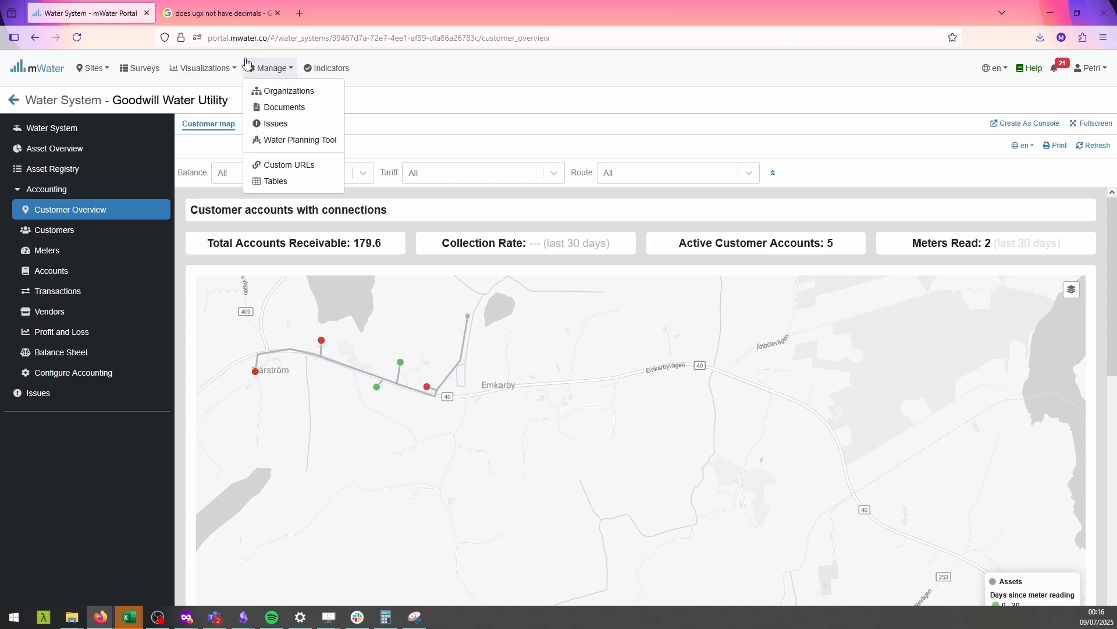
Create a console from the Customer Overview dashboard and switch it to edit mode.
mouse_move(198, 75)
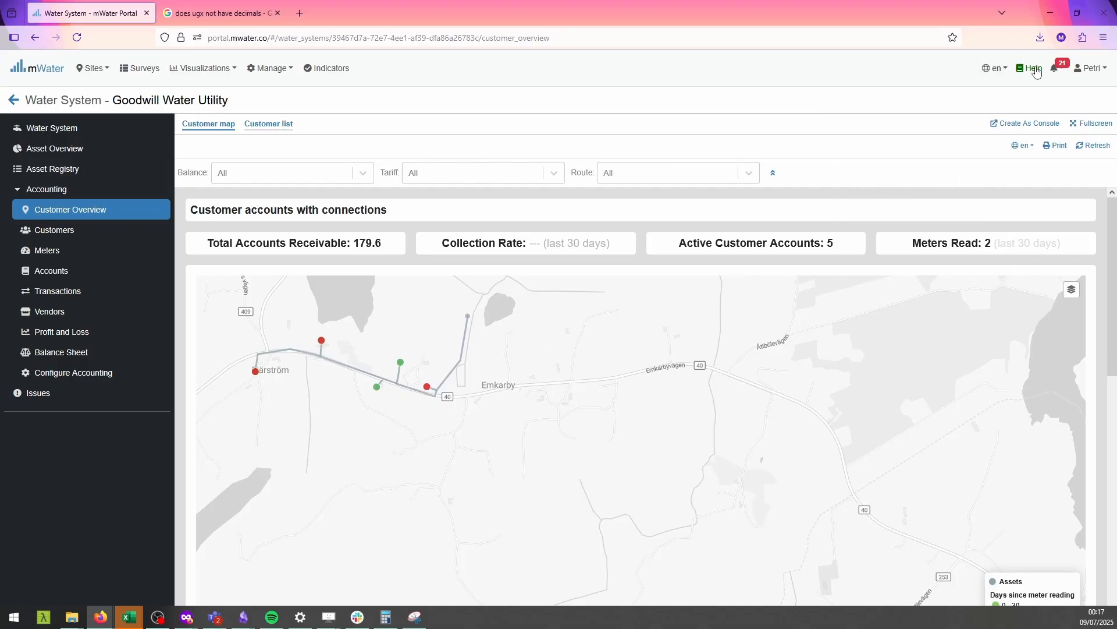
left_click(1039, 123)
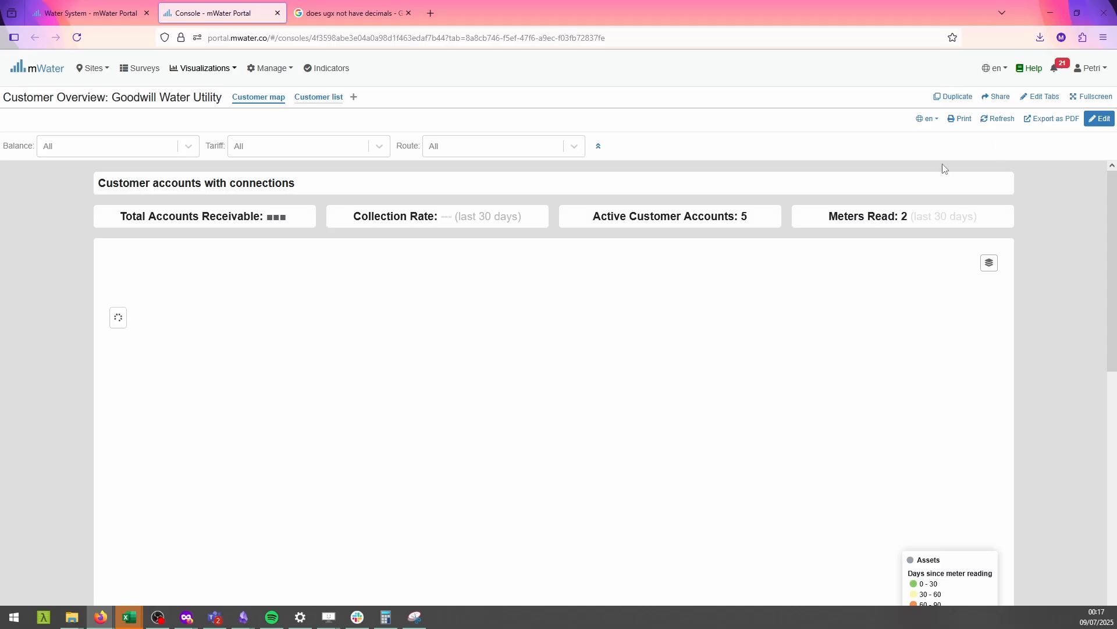
left_click(1099, 118)
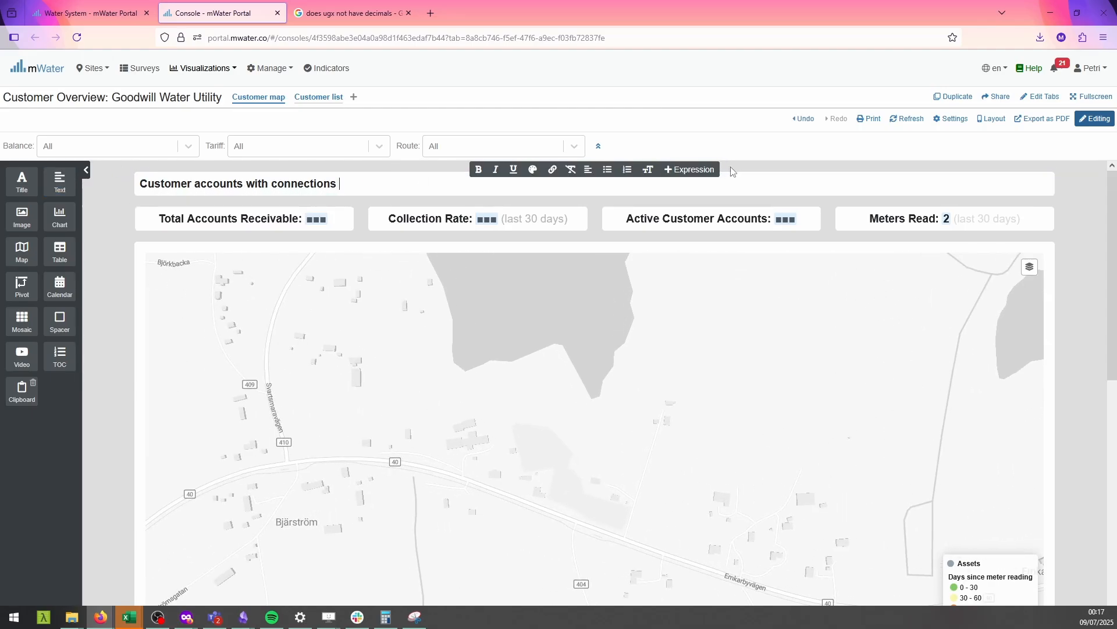
Examine the data sources available for a title expression and the definition of the Total Accounts Receivable field.
left_click(688, 169)
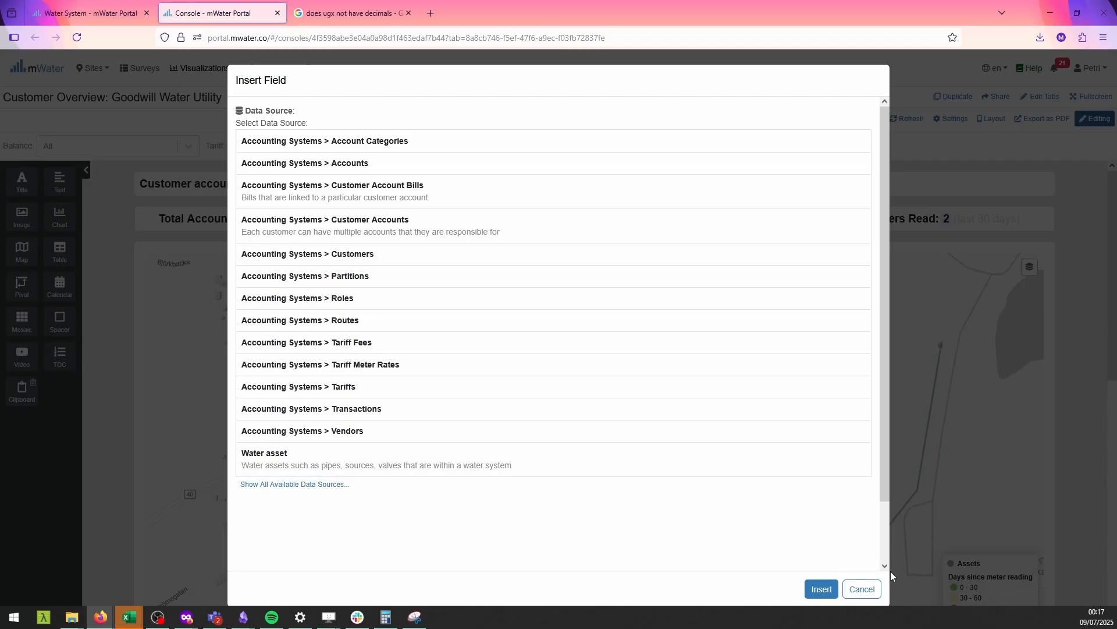
left_click(862, 589)
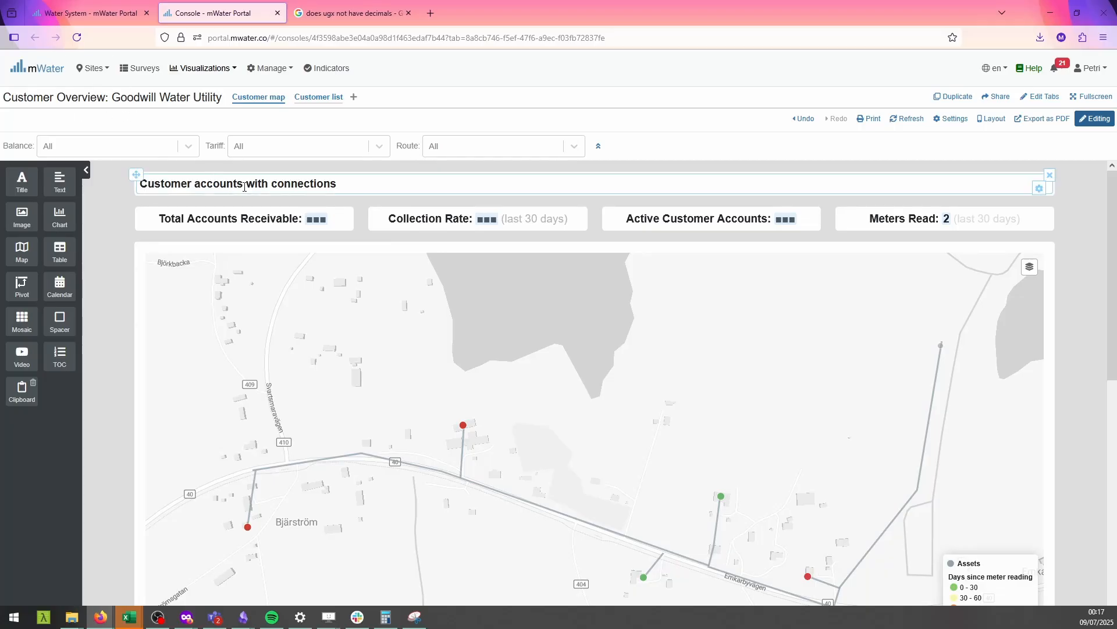
left_click(315, 226)
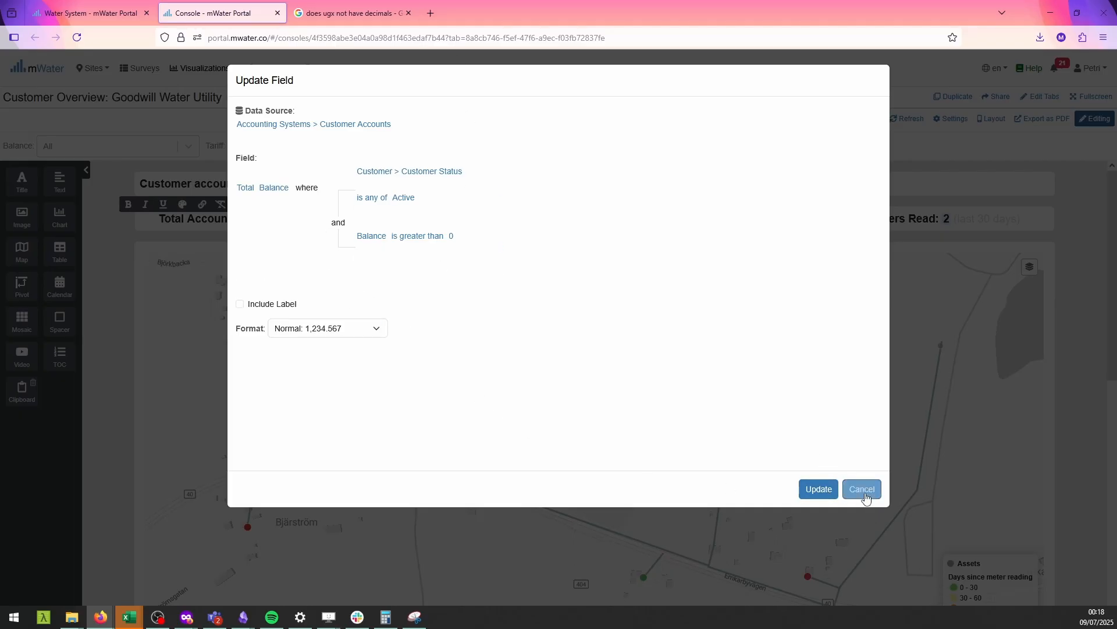
Remove the Total Accounts Receivable field's expression and reselect Accounting Systems > Customer Accounts as its data source.
left_click(244, 189)
left_click(256, 208)
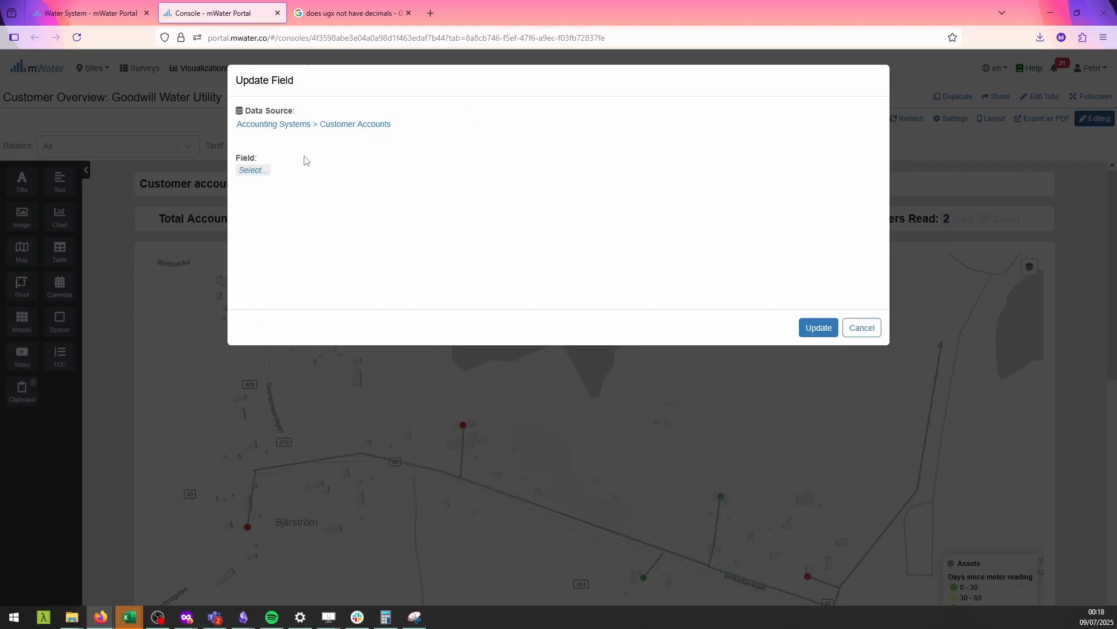
left_click(276, 125)
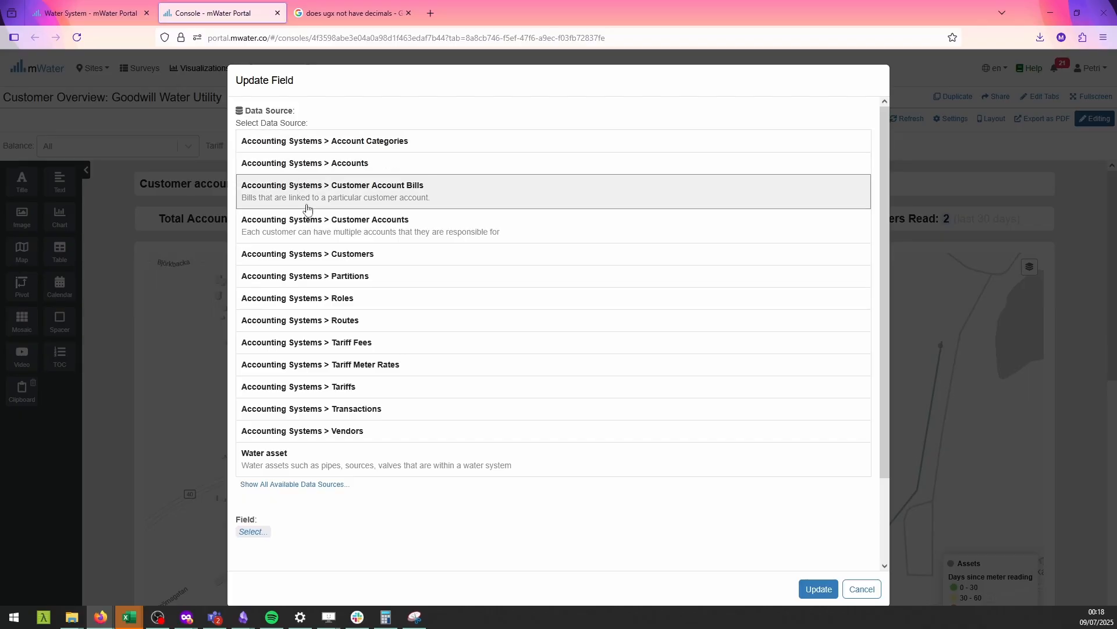
left_click(320, 229)
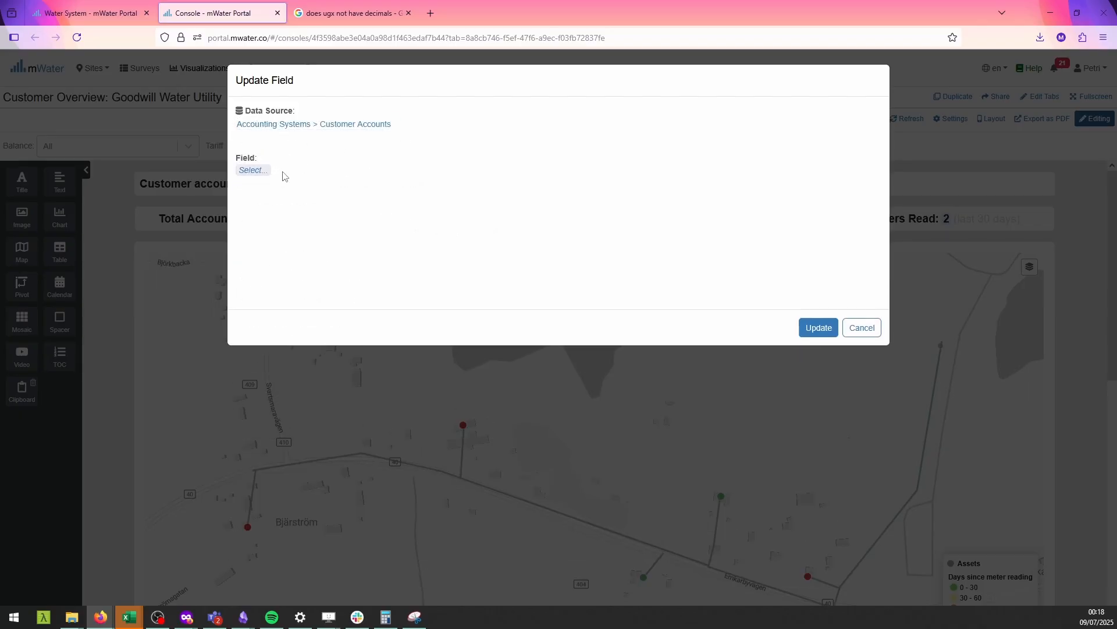
Rebuild the field from the customer accounts' Balance, aggregated as Total where.
left_click(251, 171)
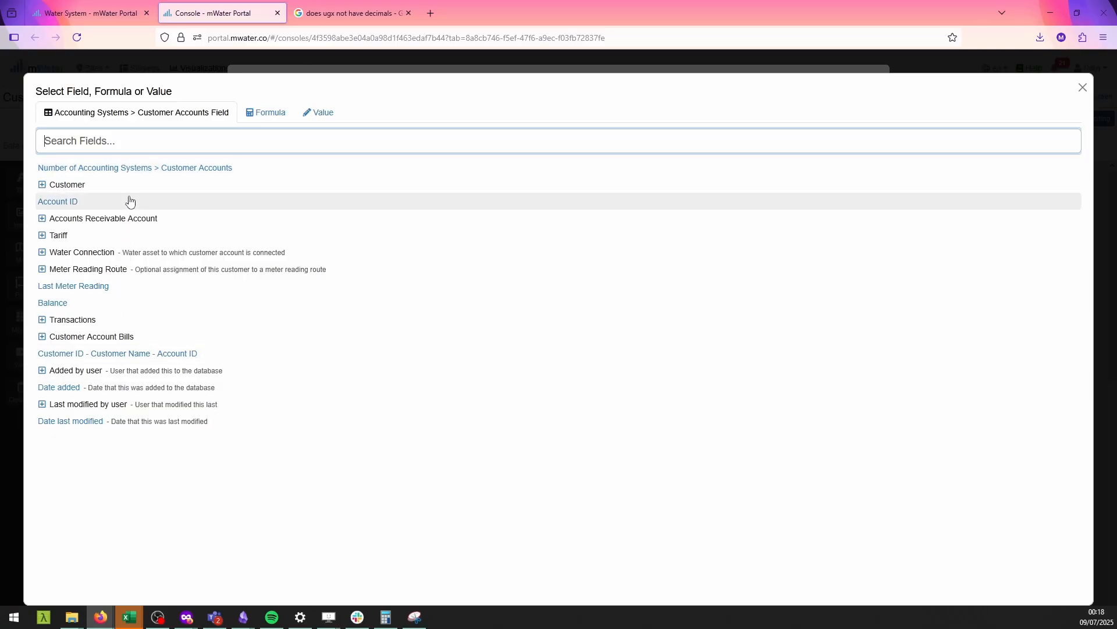
left_click(52, 304)
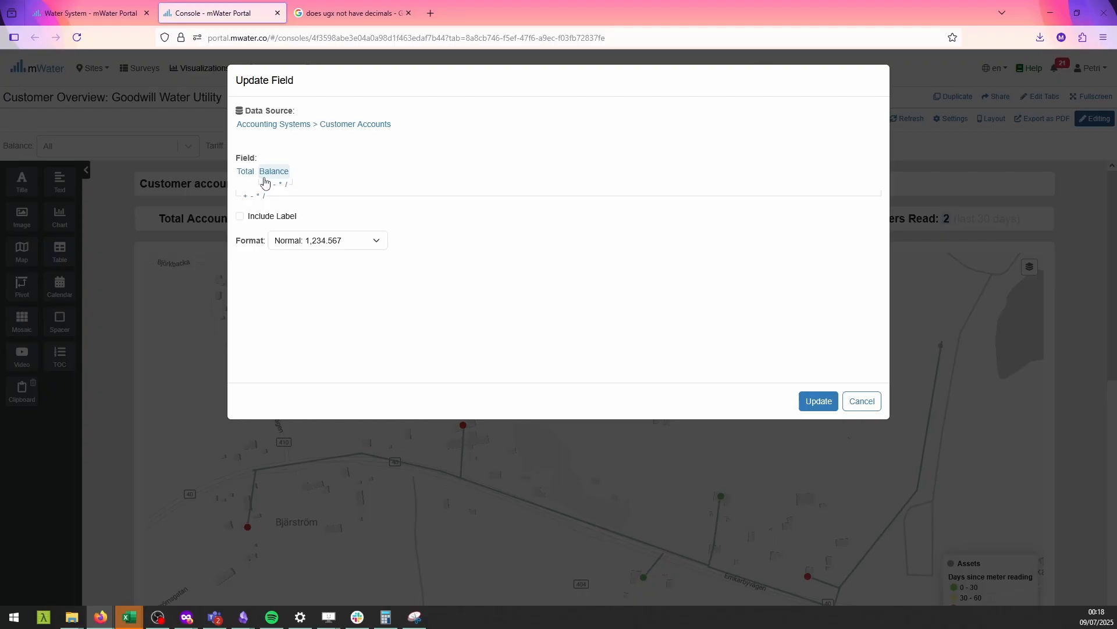
left_click(278, 181)
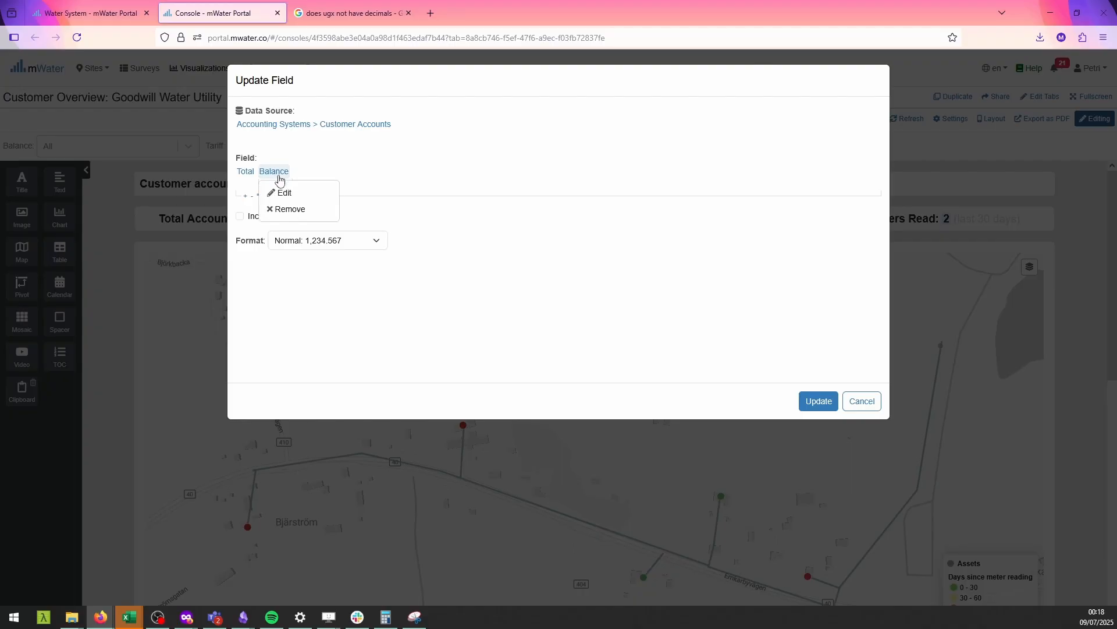
left_click(245, 171)
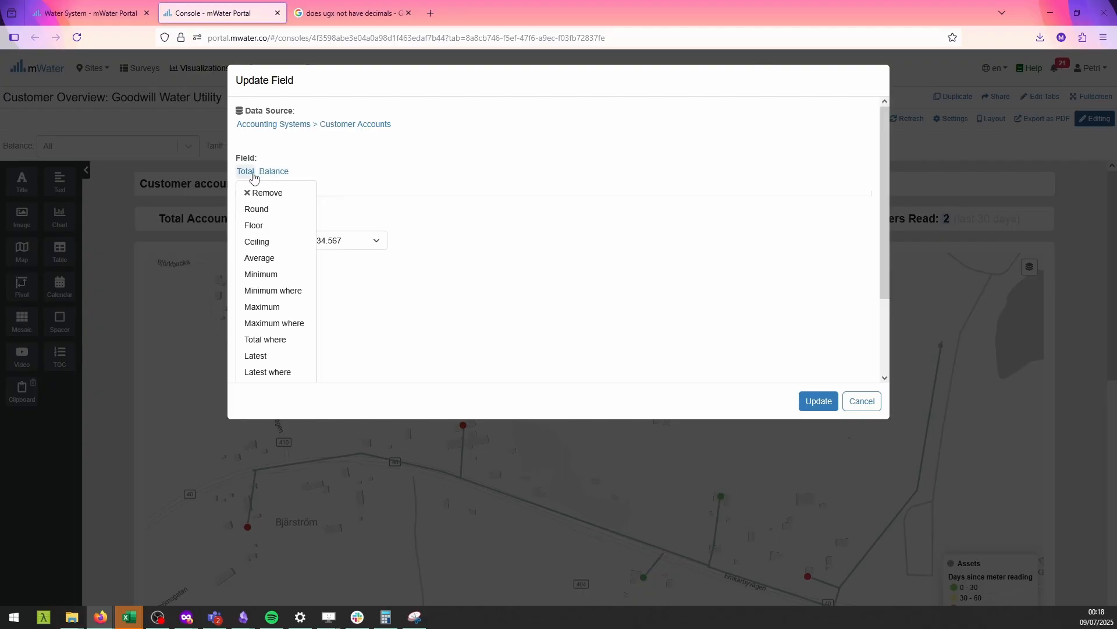
left_click(265, 341)
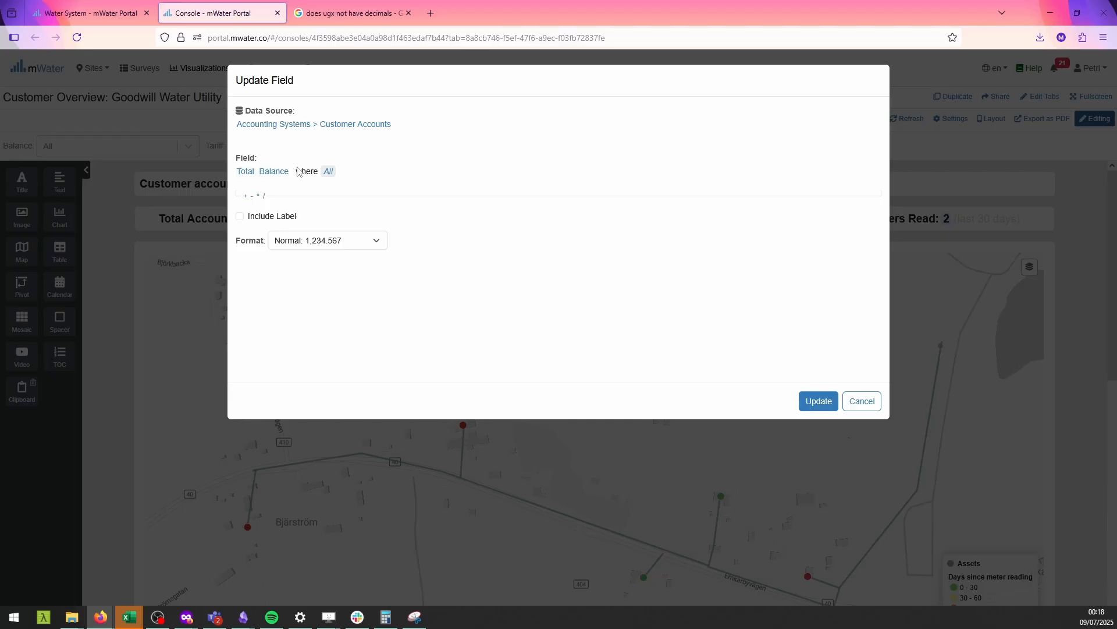
Restrict the total to accounts whose Customer > Customer Status is any of Active.
left_click(328, 172)
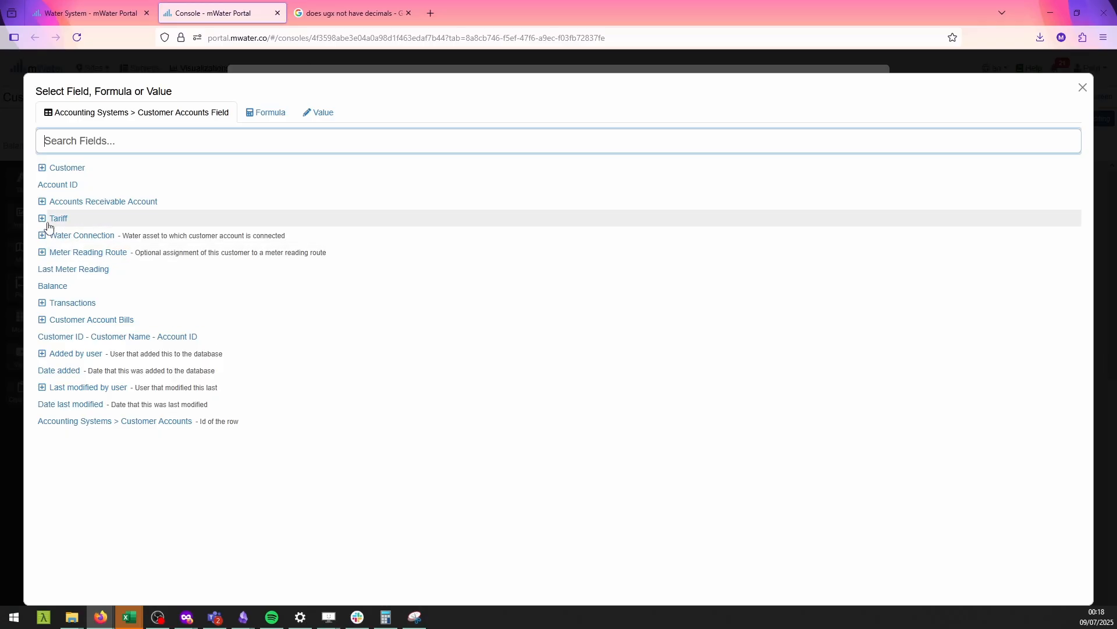
left_click(42, 168)
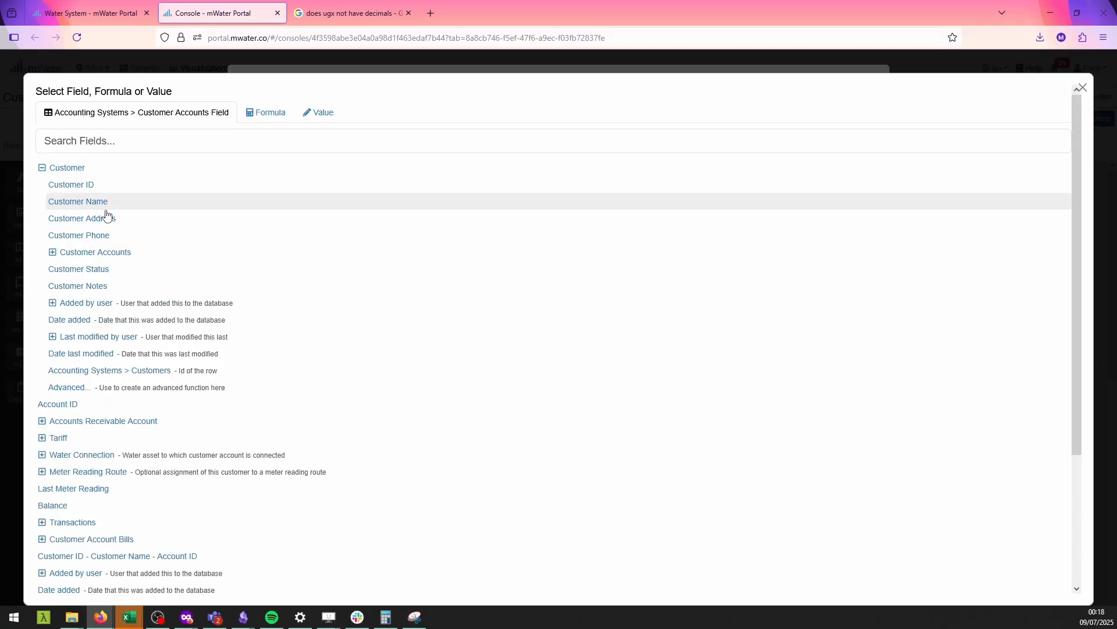
left_click(78, 269)
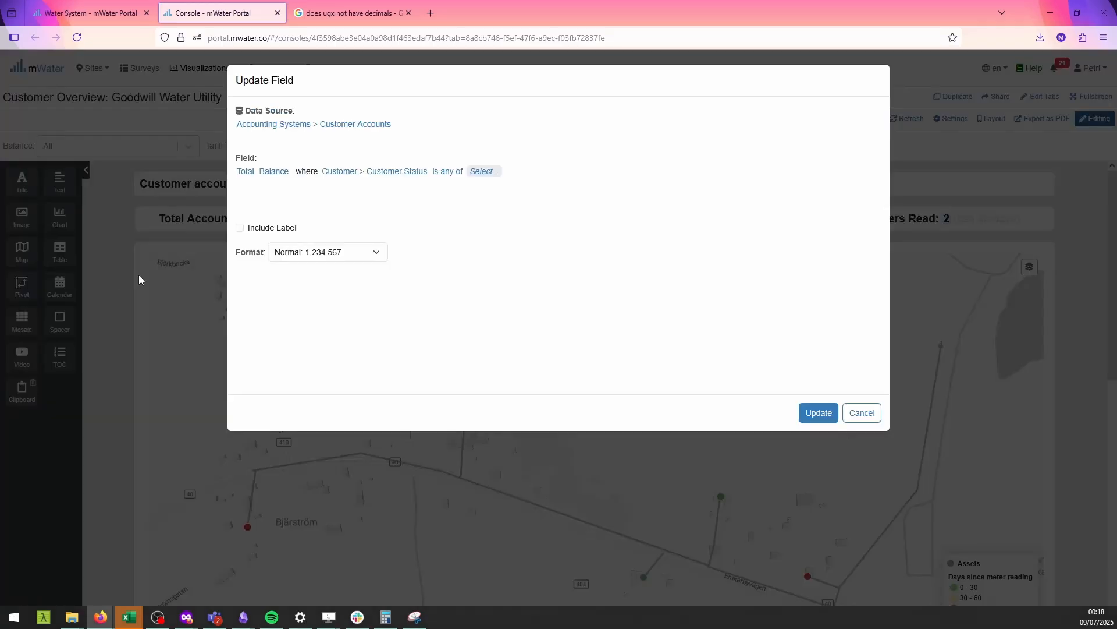
left_click(476, 171)
left_click(137, 170)
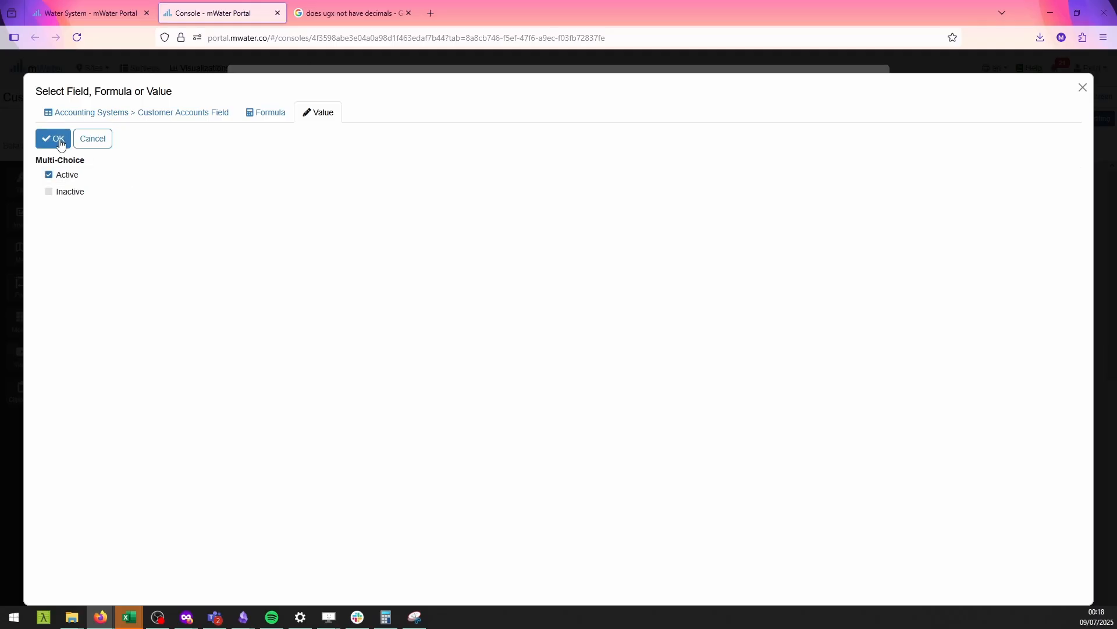
left_click(58, 138)
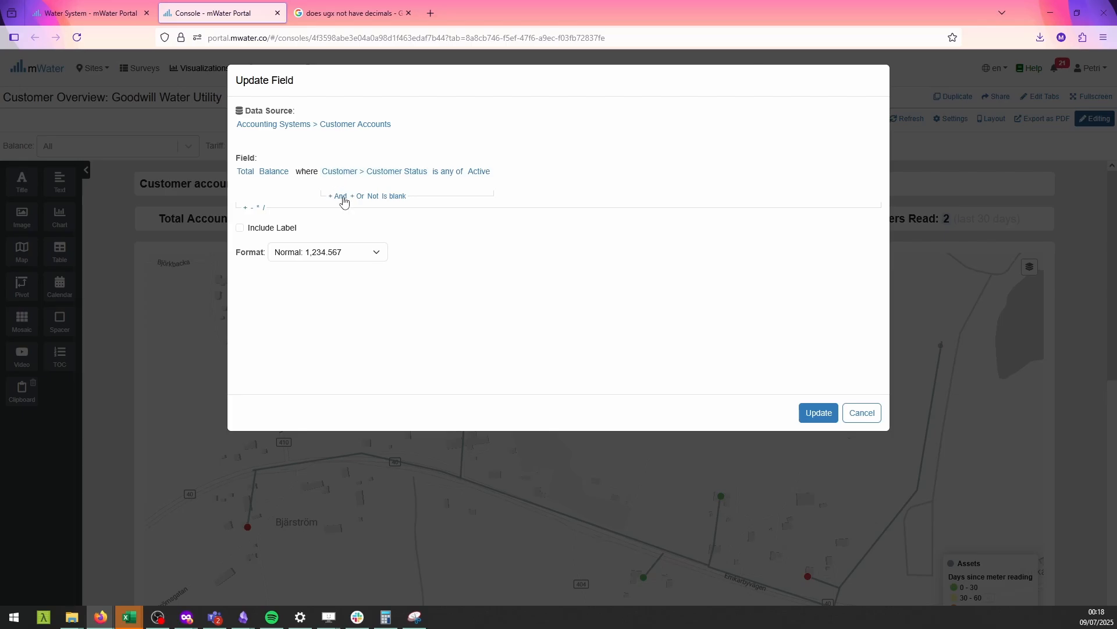
Add an And condition that Balance is greater than 0, and update the Total Accounts Receivable field.
left_click(337, 196)
left_click(371, 232)
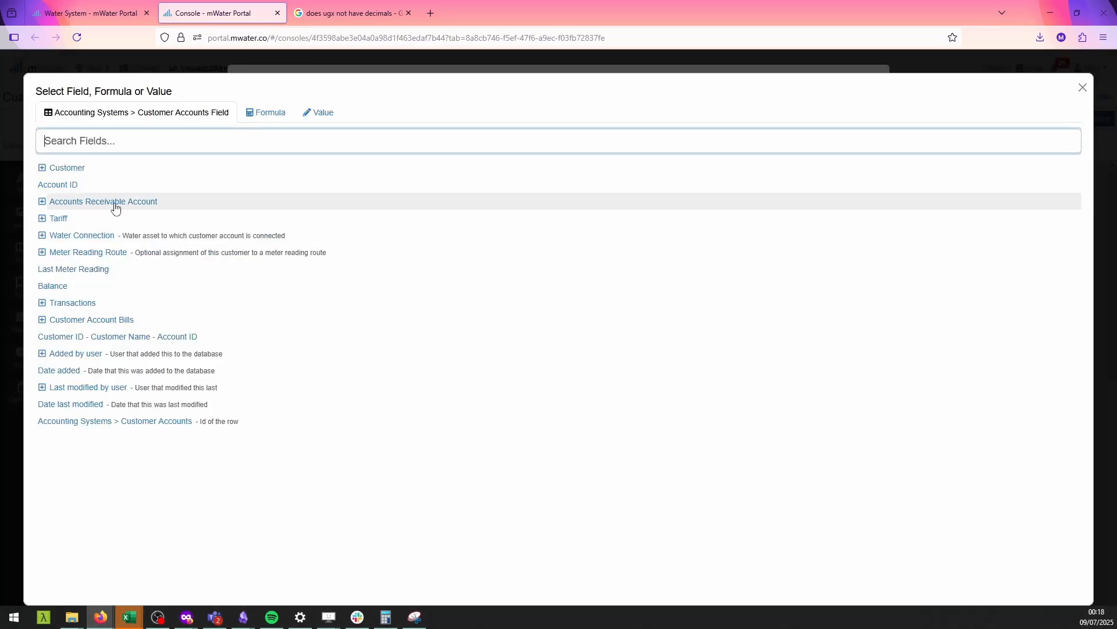
left_click(82, 285)
left_click(396, 237)
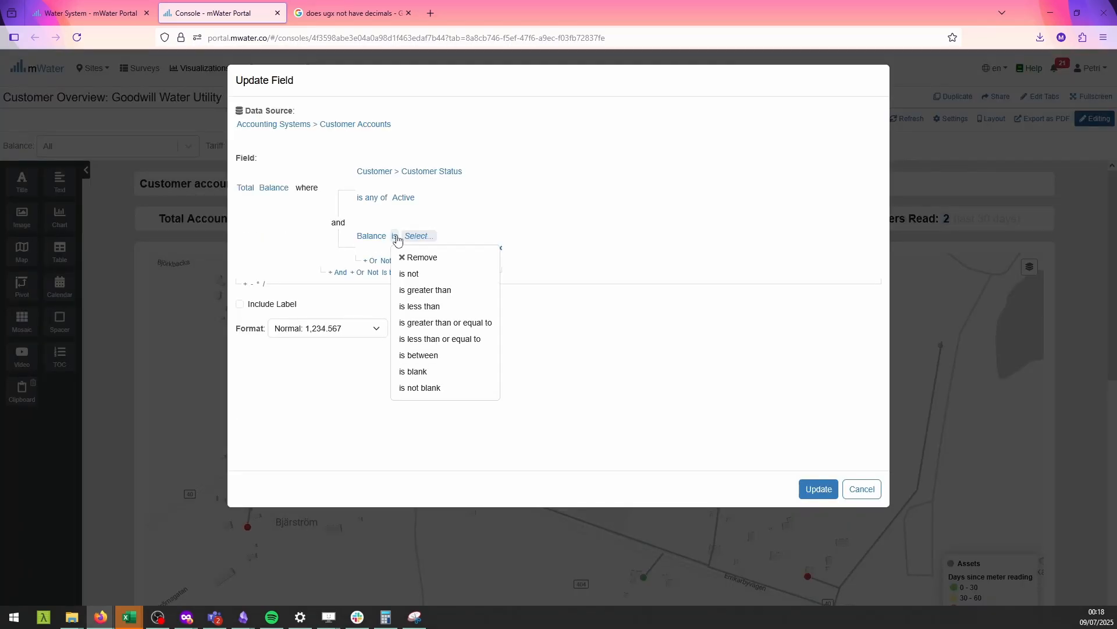
left_click(417, 289)
left_click(460, 237)
left_click(63, 178)
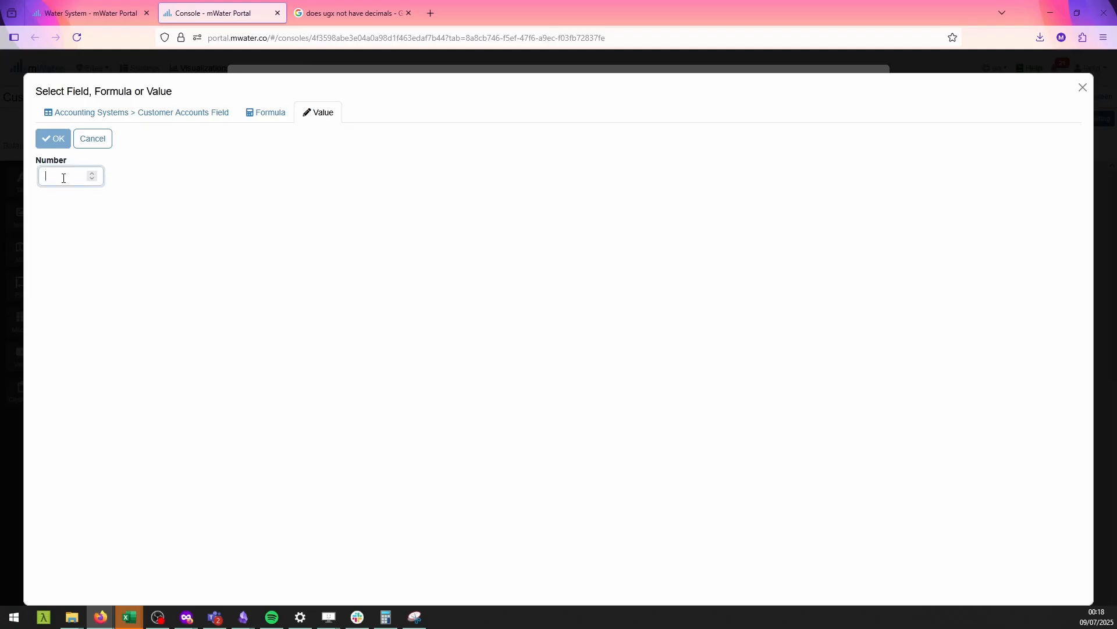
type("0")
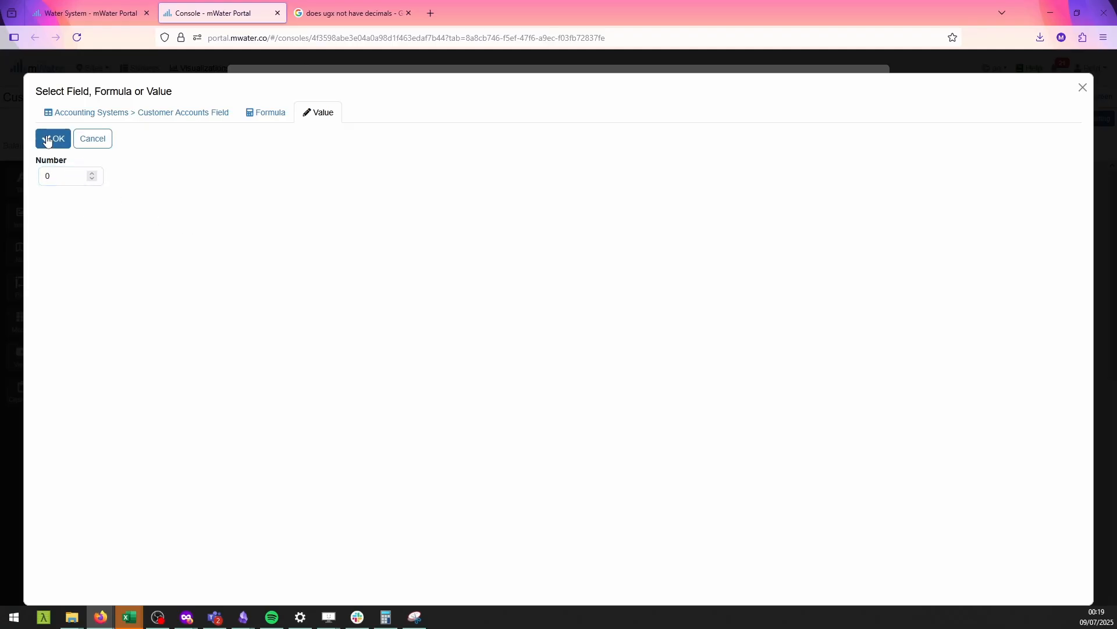
left_click(54, 138)
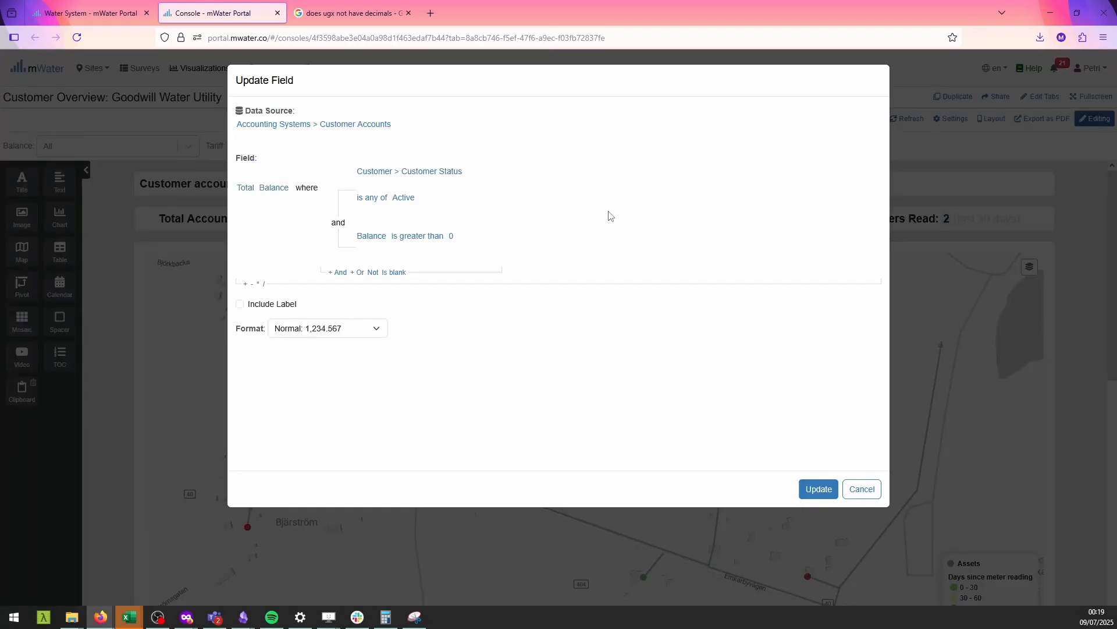
left_click(819, 489)
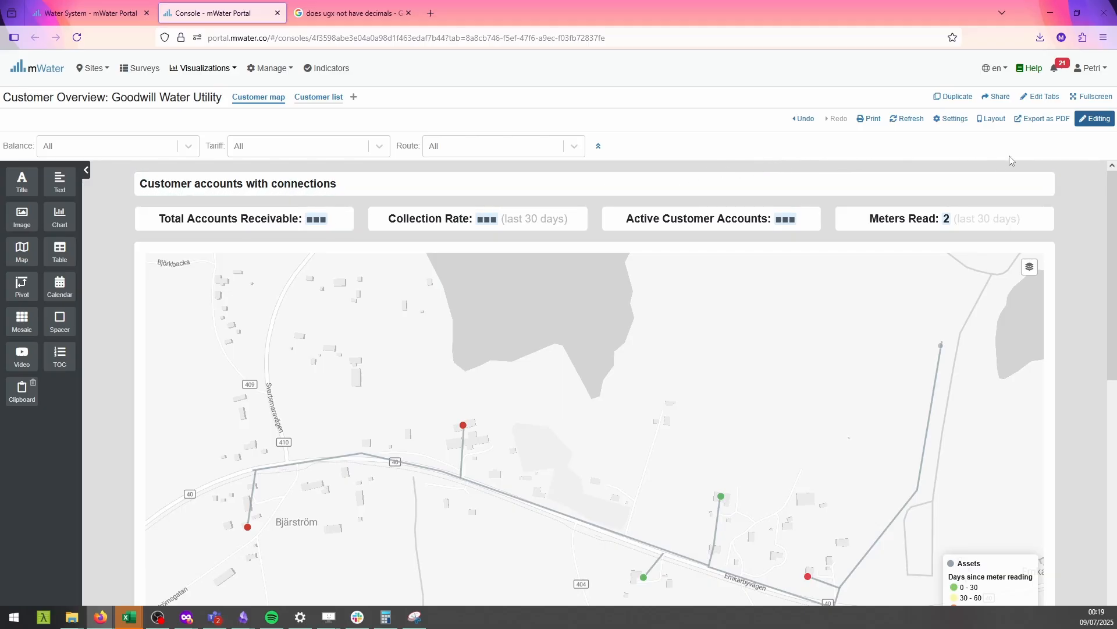
Check the Total Accounts Receivable figure outside edit mode, and return to editing the console.
left_click(1096, 119)
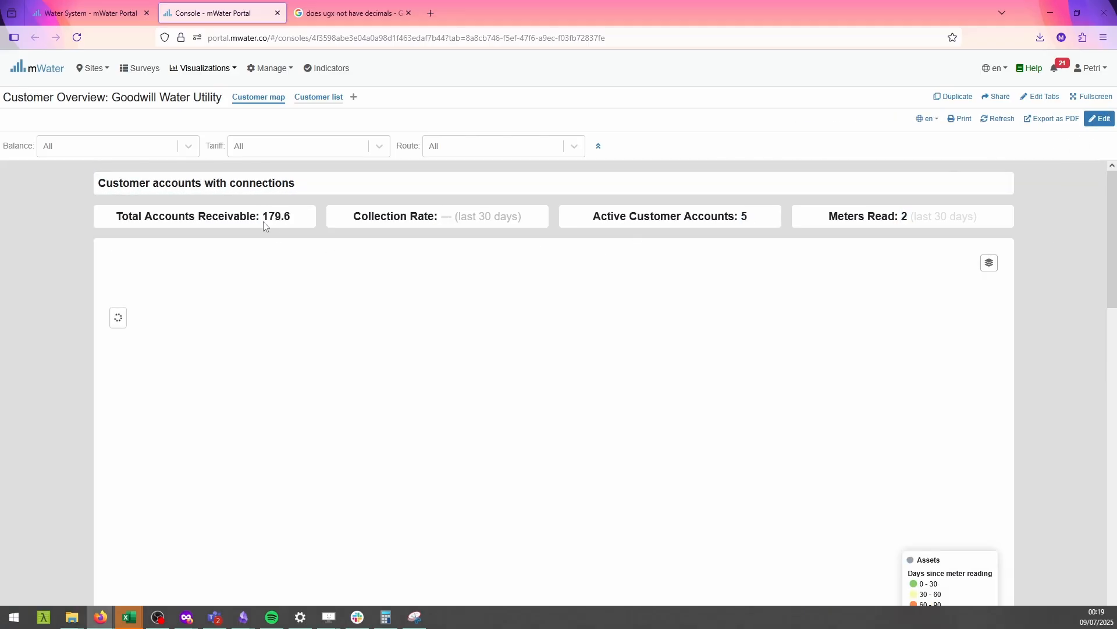
double_click(267, 216)
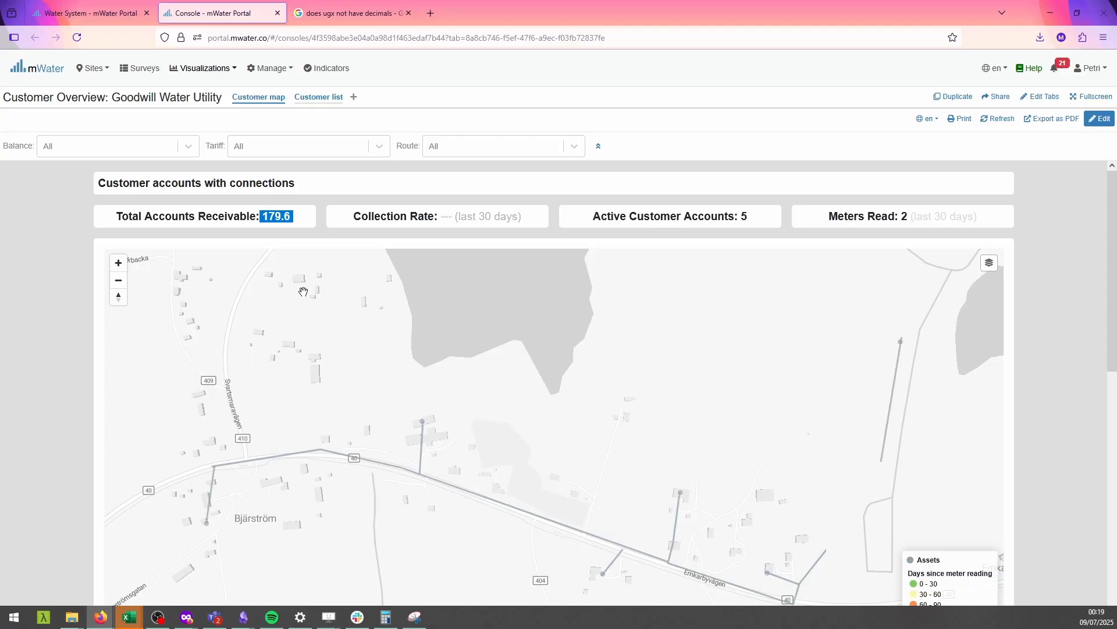
left_click(1091, 122)
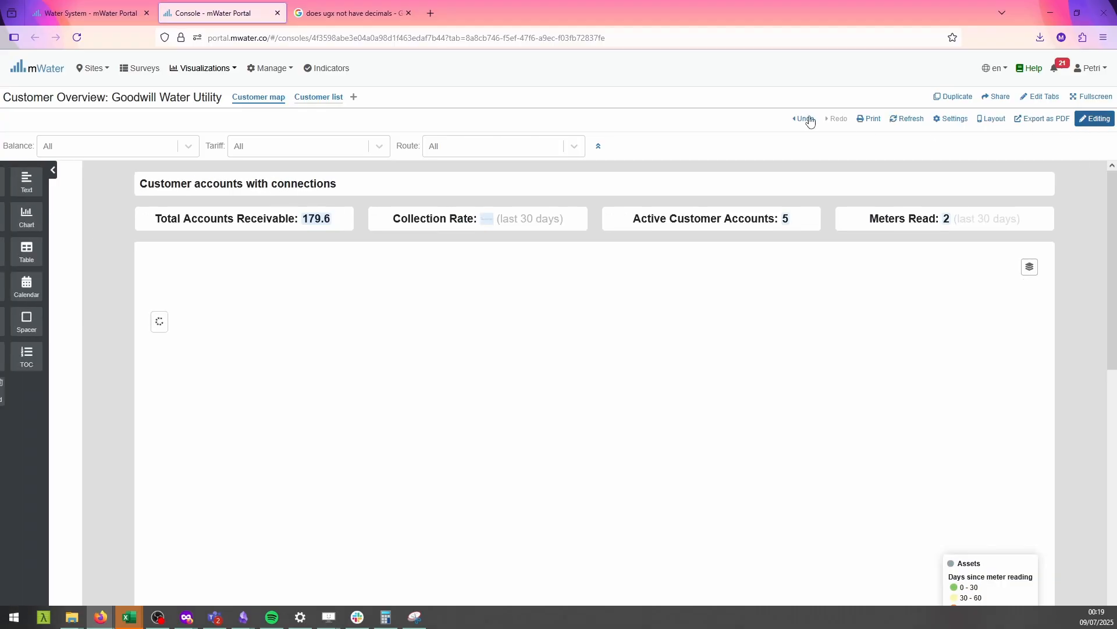
Examine the field definitions behind Active Customer Accounts and Meters Read without changing them.
left_click(785, 224)
left_click(785, 225)
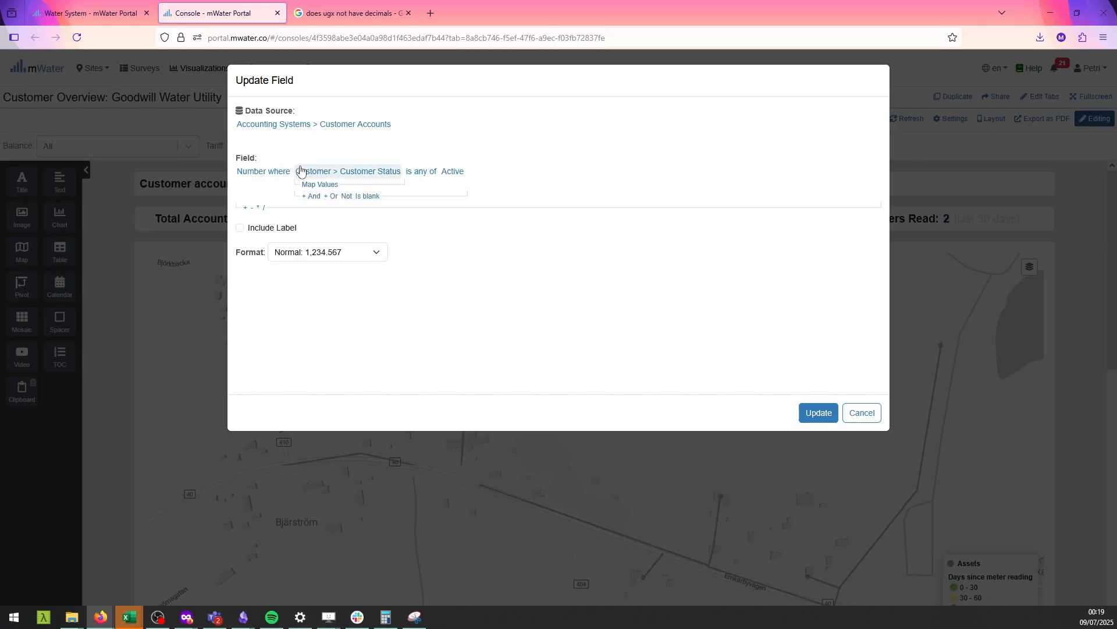
left_click(863, 414)
left_click(947, 221)
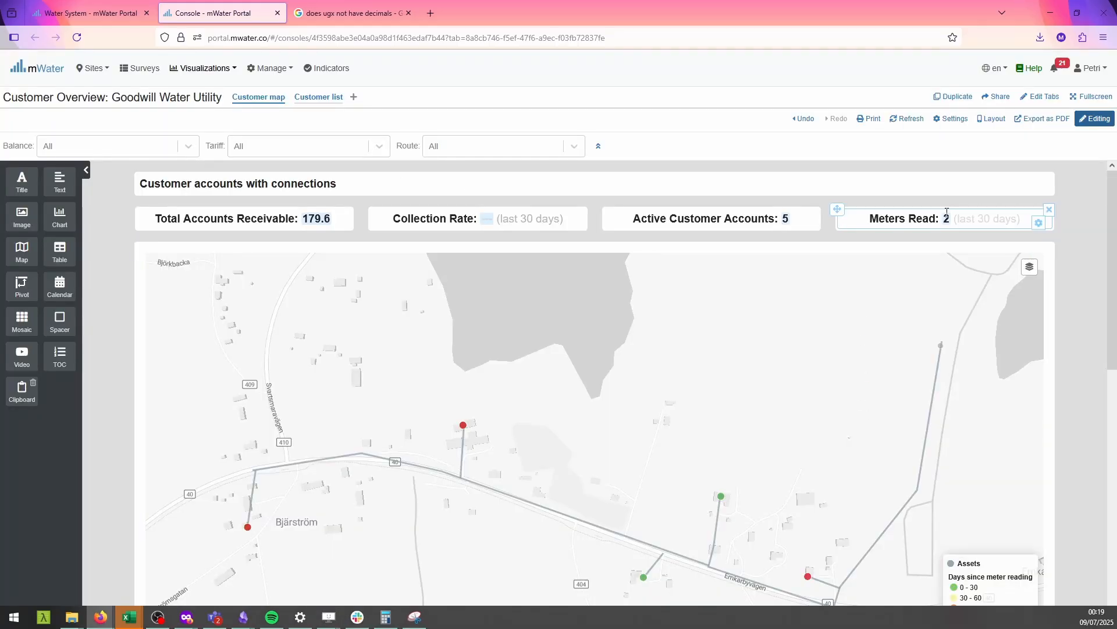
left_click(947, 221)
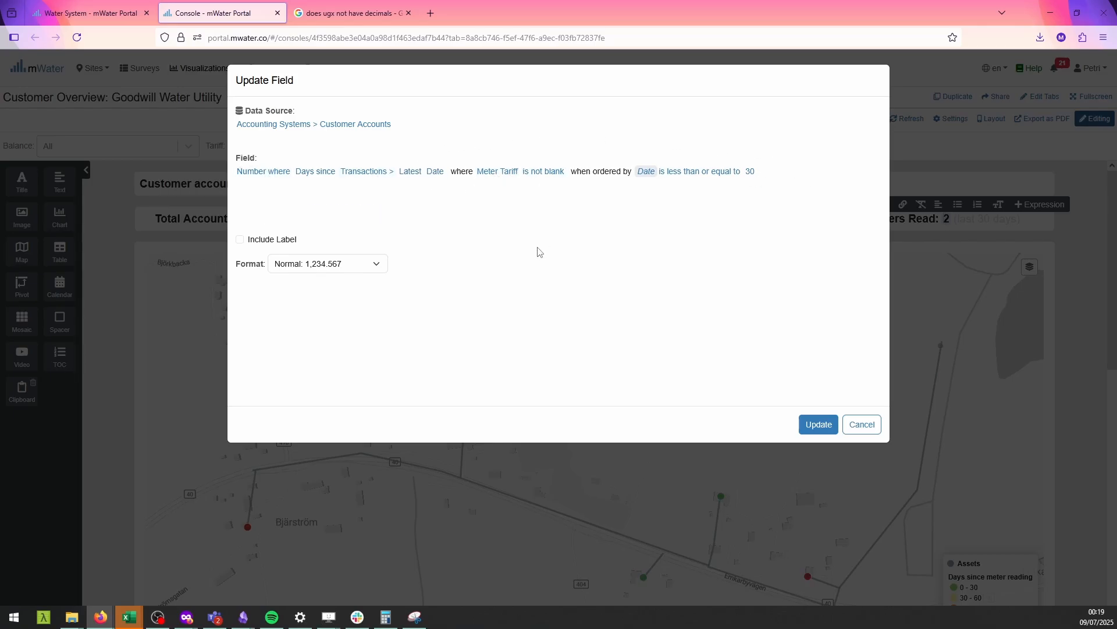
left_click(869, 428)
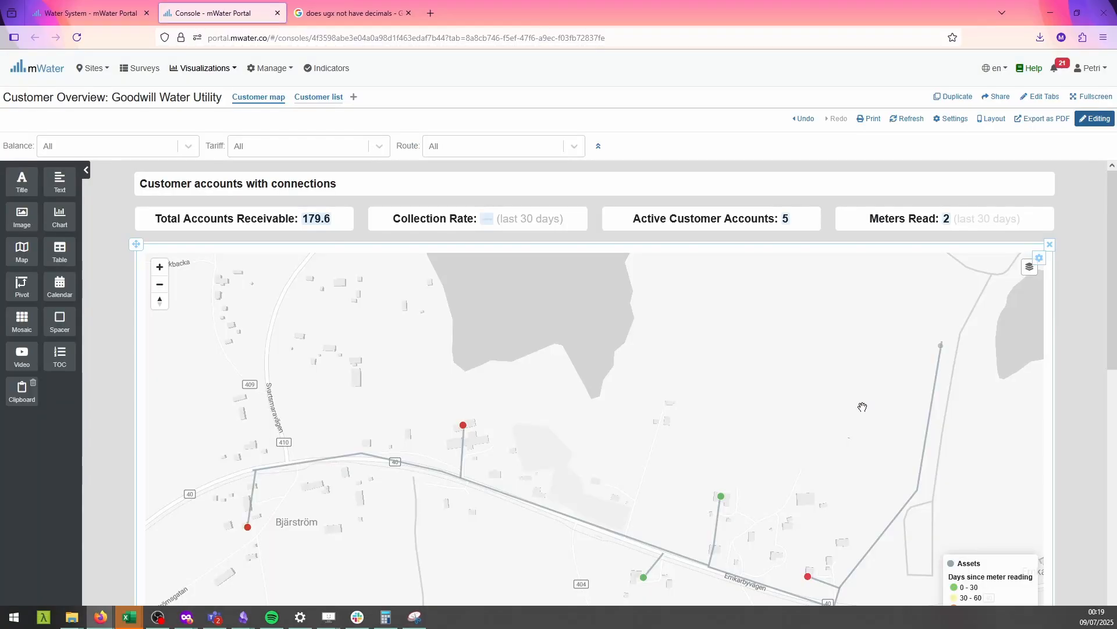
Examine the customer map's settings for the Days since meter reading and Paid vs Unpaid layers.
scroll(860, 407, "down", 3)
scroll(973, 269, "up", 3)
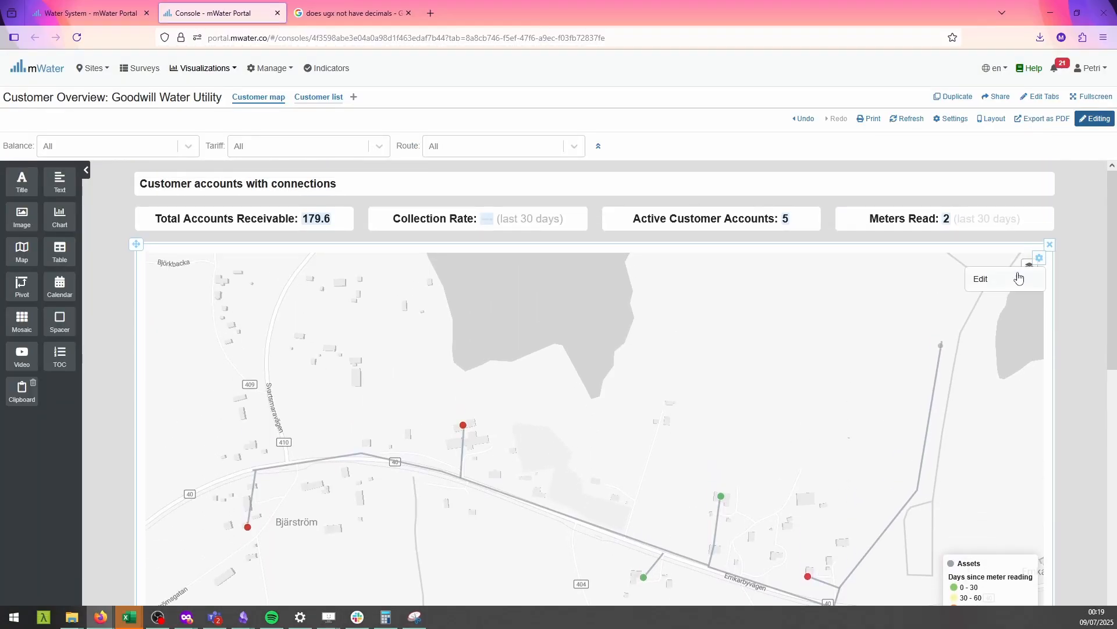
left_click(1041, 260)
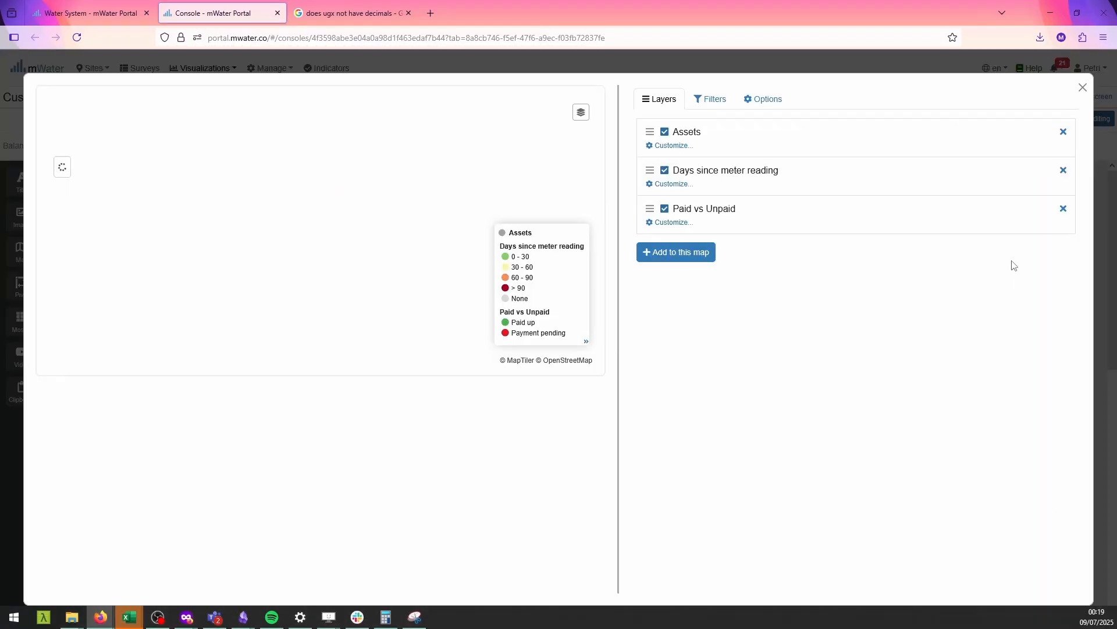
left_click(675, 183)
scroll(803, 330, "down", 2)
scroll(753, 158, "up", 2)
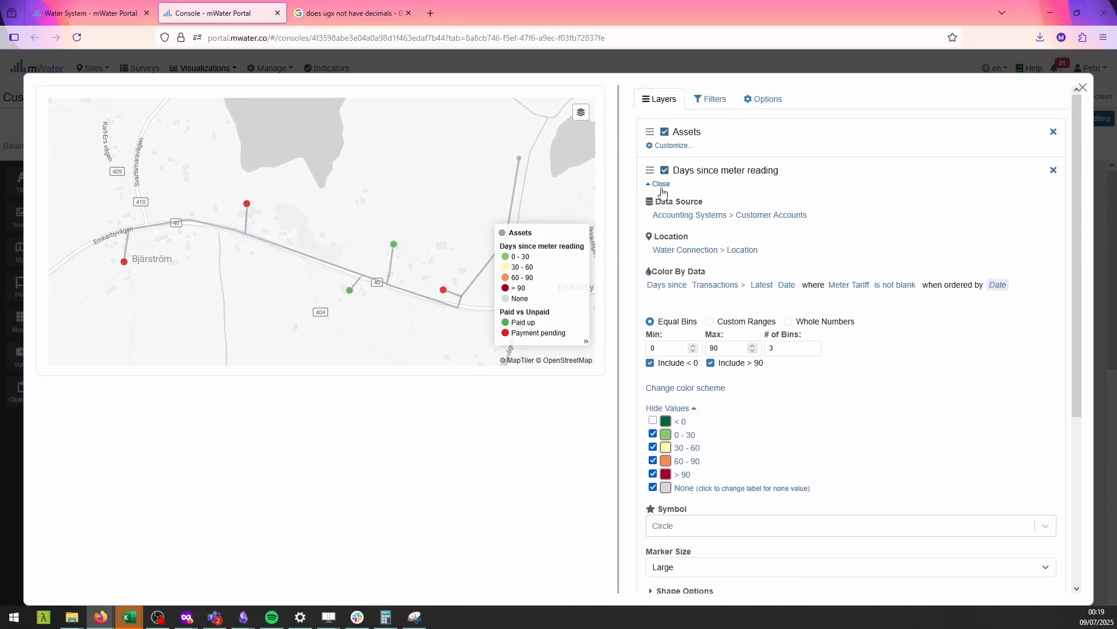
left_click(662, 185)
left_click(670, 223)
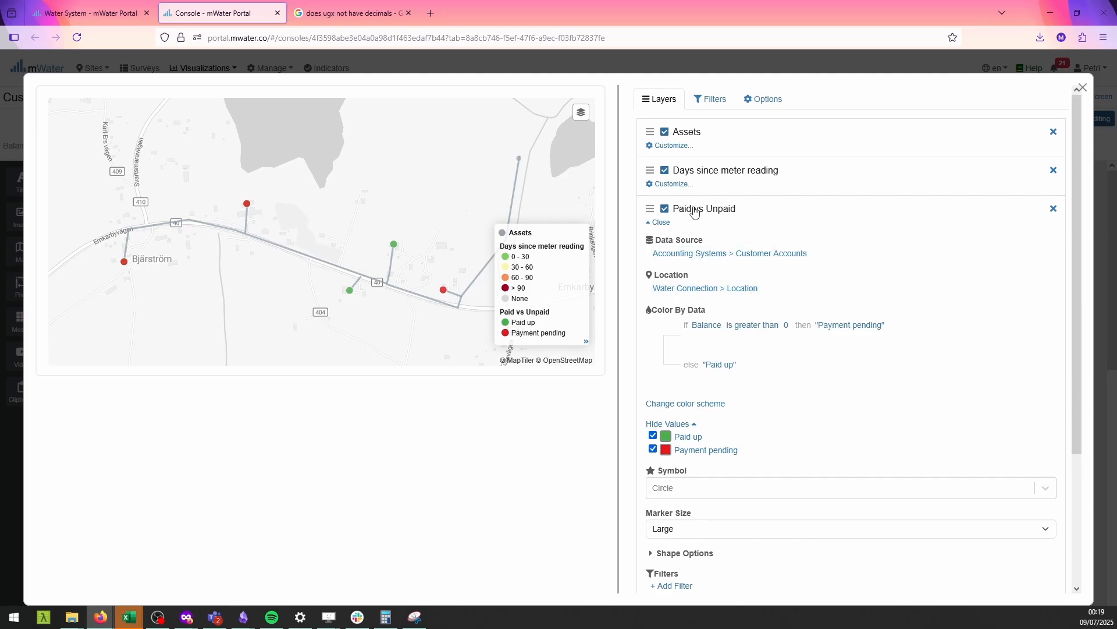
left_click(1082, 88)
Change the vertical axis of the Total Volume per Month chart to Average Meter Volume (m3).
scroll(912, 380, "down", 5)
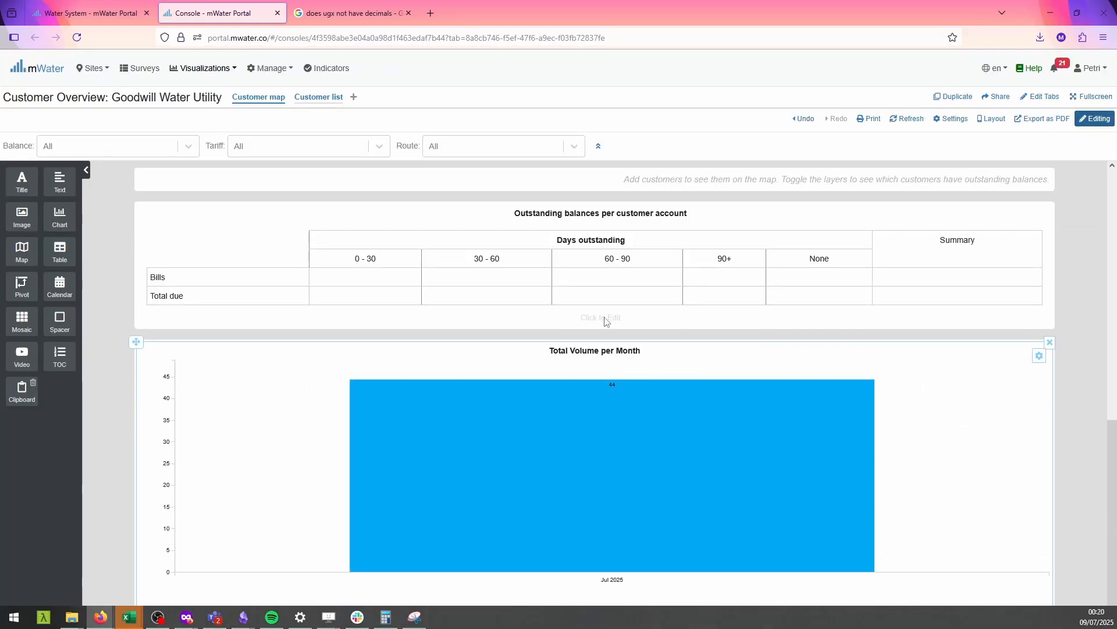
left_click(1039, 356)
left_click(979, 377)
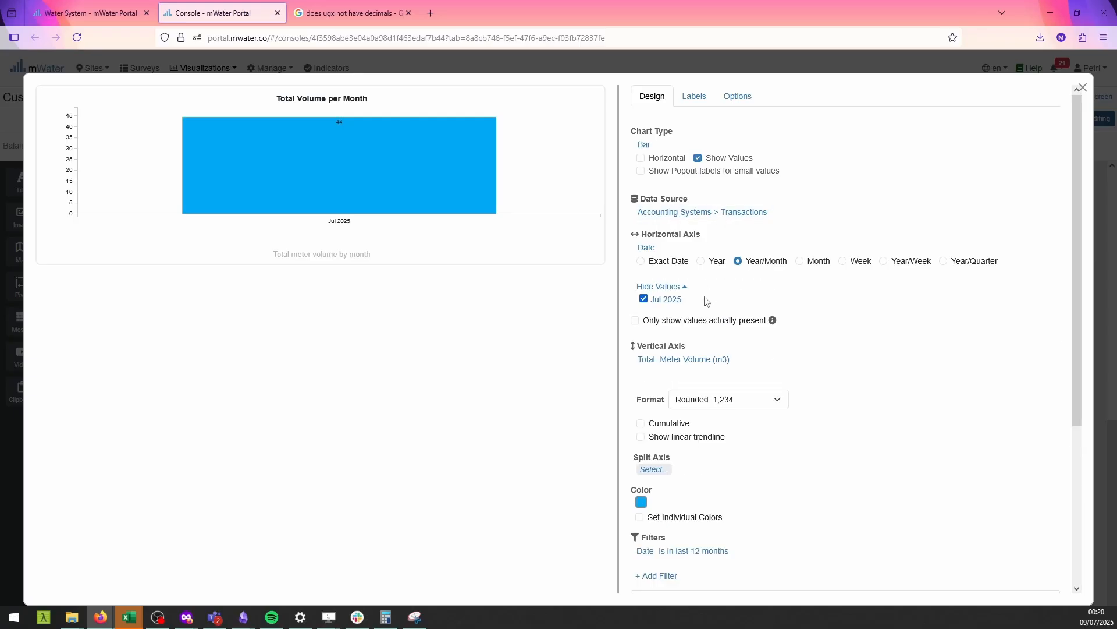
left_click(675, 360)
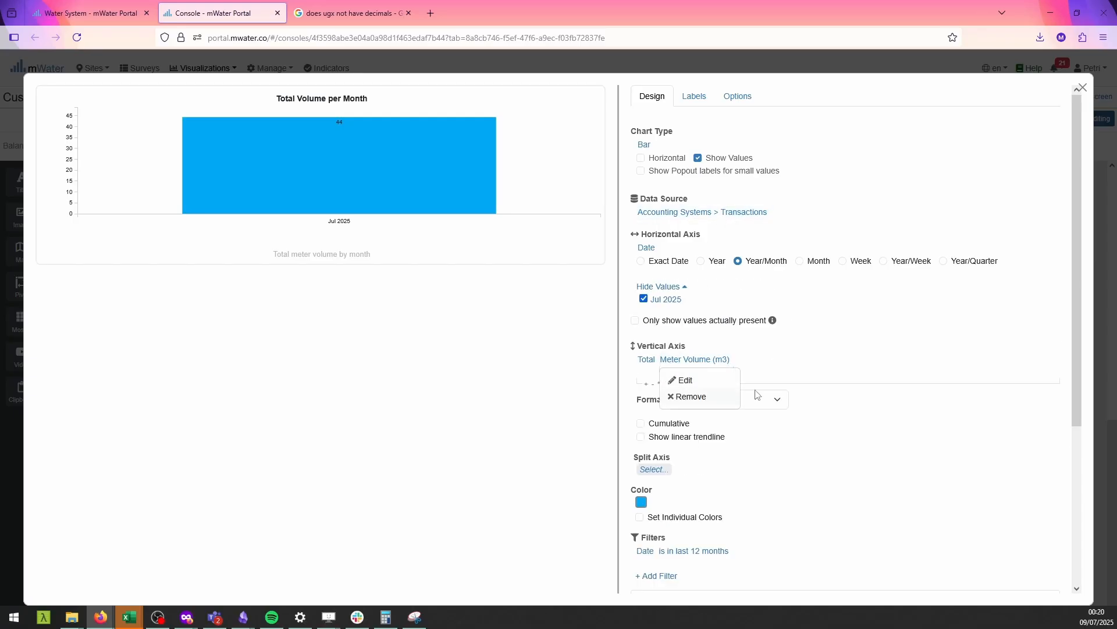
left_click(647, 360)
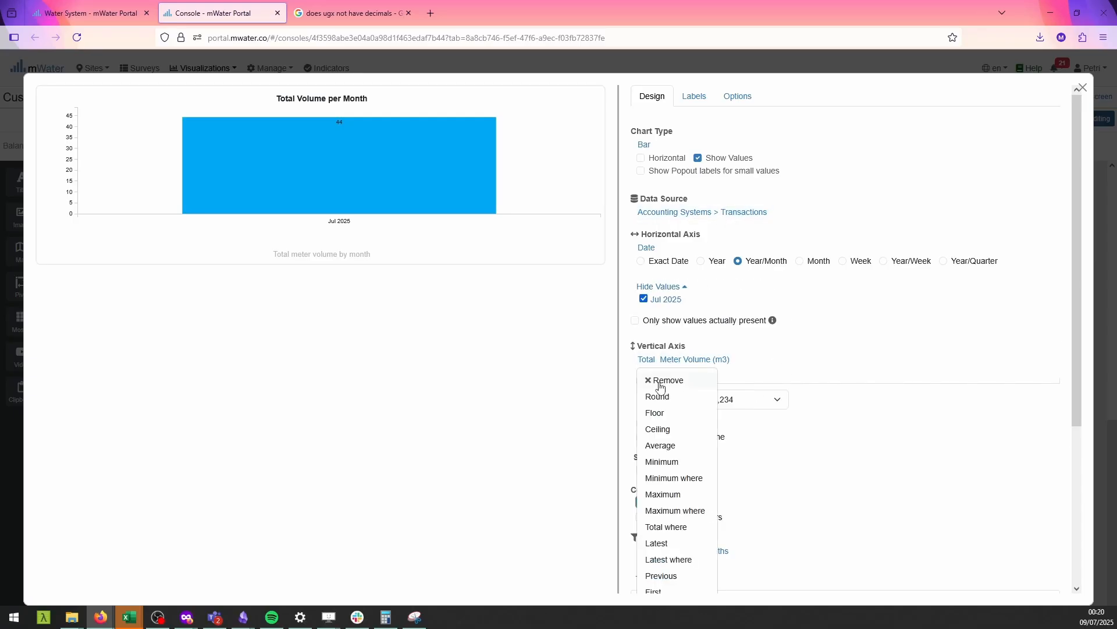
left_click(661, 446)
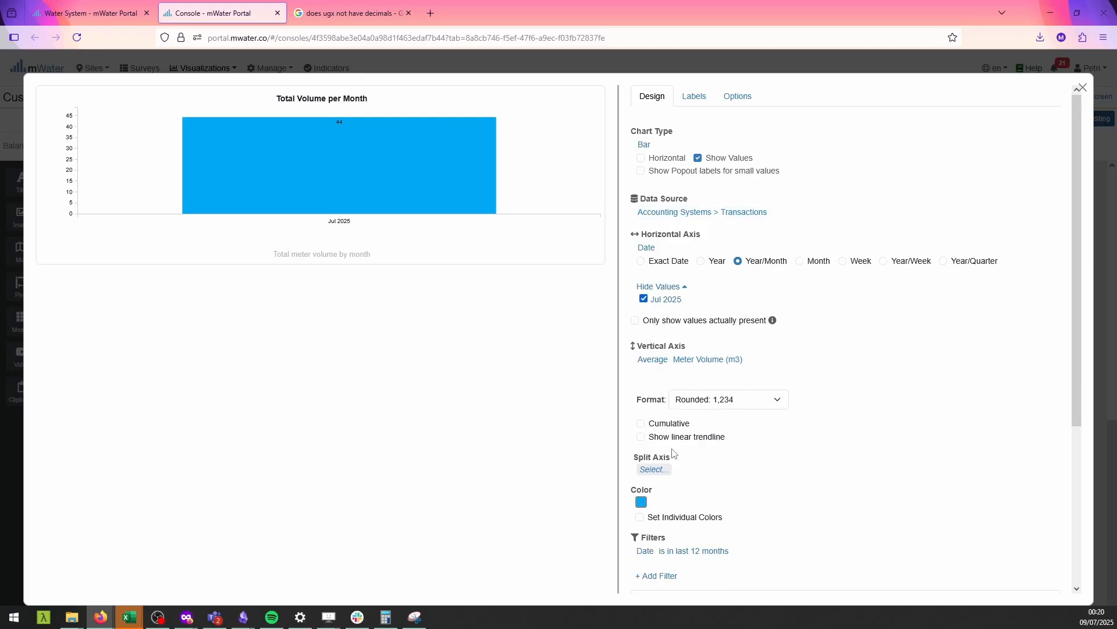
Change the vertical axis of the Total Volume per Month chart to Number of Accounting Systems > Transactions.
left_click(652, 361)
left_click(664, 380)
left_click(651, 359)
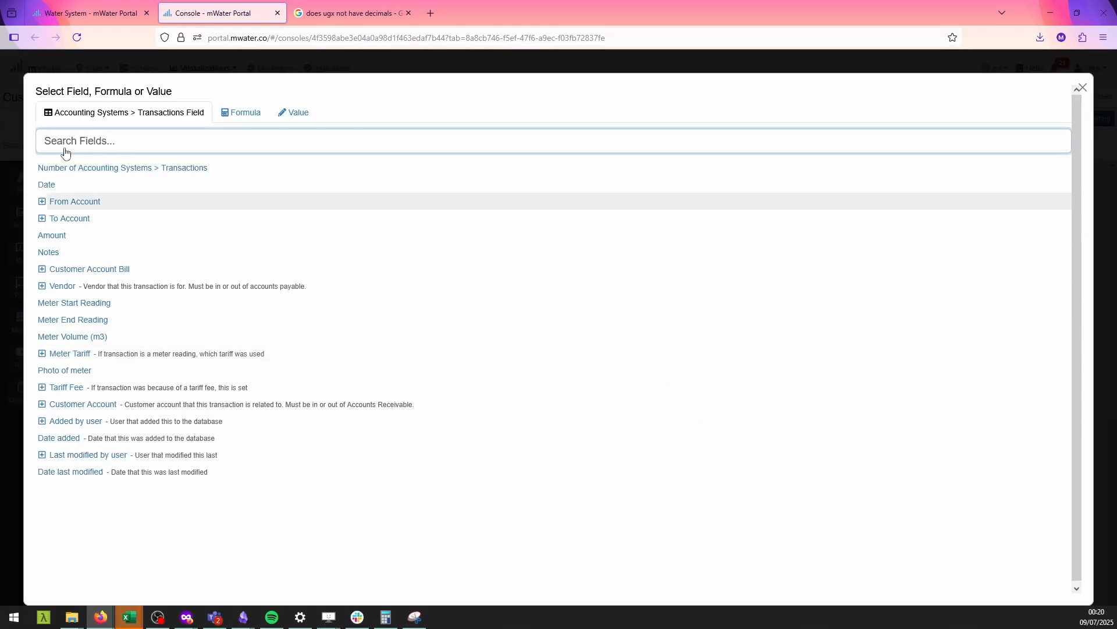
left_click(151, 175)
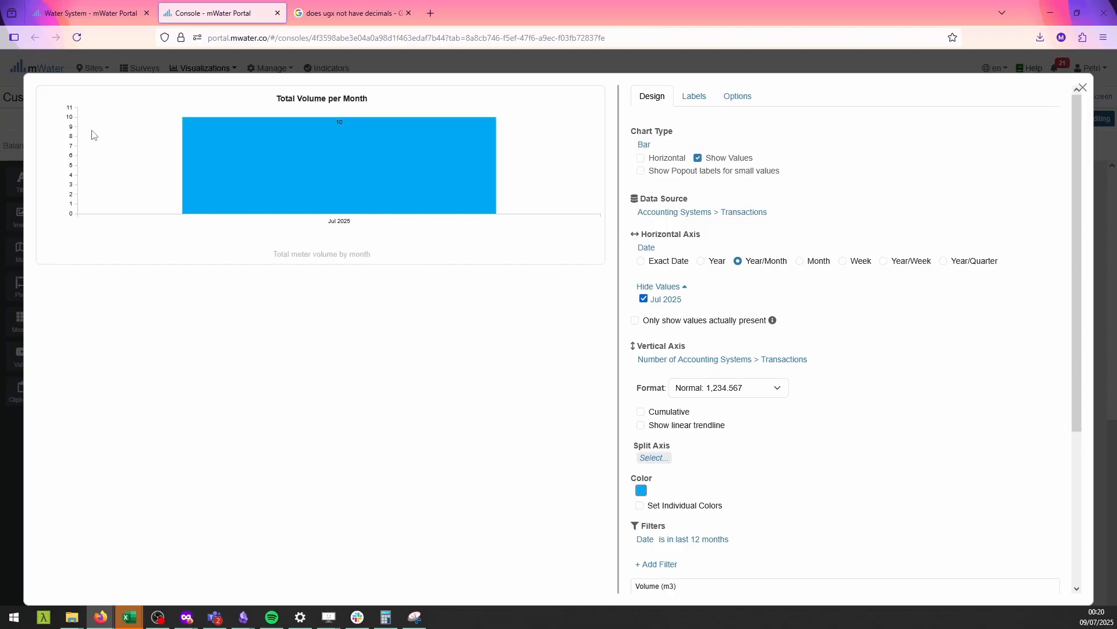
Replace the chart's Volume (m3) series label with "Tran" and return to the console.
scroll(700, 465, "down", 1)
scroll(699, 464, "down", 4)
left_click(709, 417)
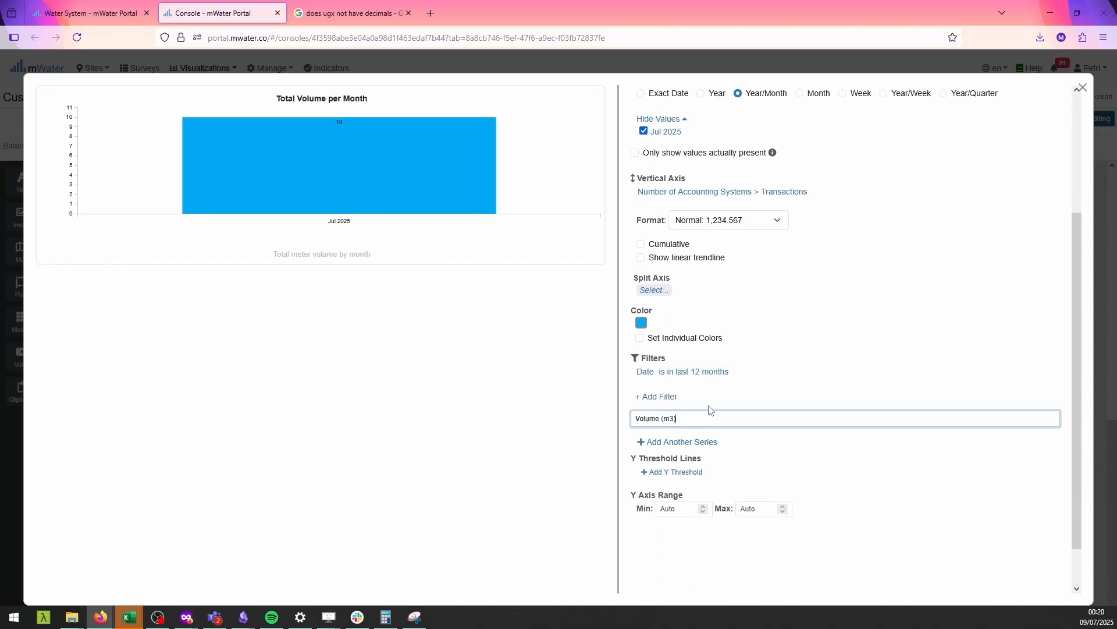
key("ctrl+a")
type("Tran")
left_click(1081, 87)
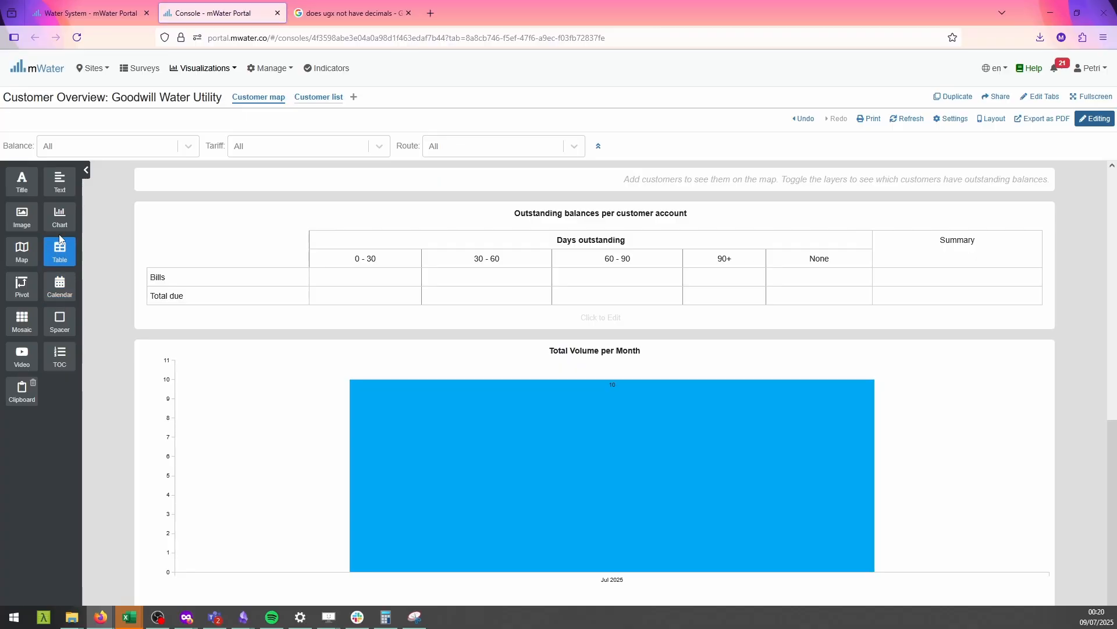
Insert a table below the outstanding balances table, using Customers as its data source and Customer Name as its first column.
left_click_drag(30, 249, 556, 368)
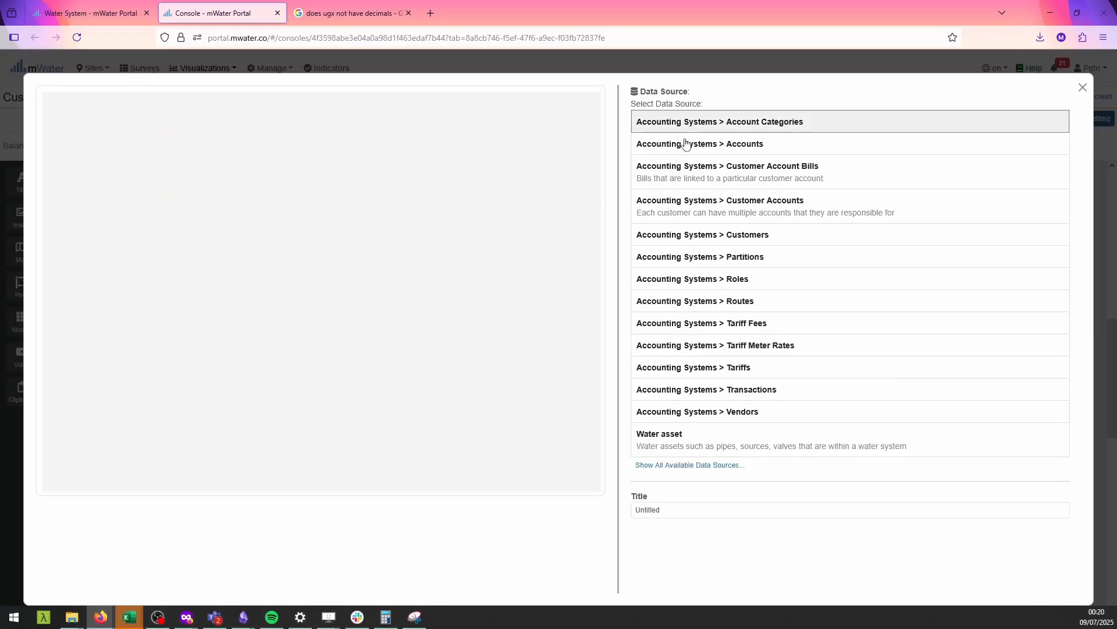
left_click(776, 234)
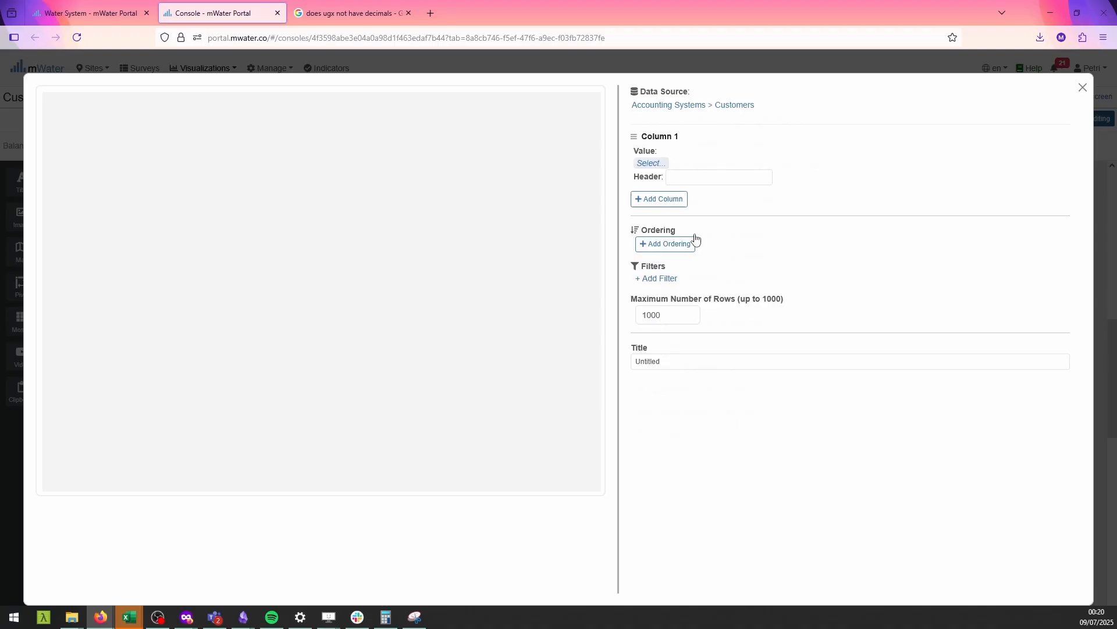
left_click(651, 161)
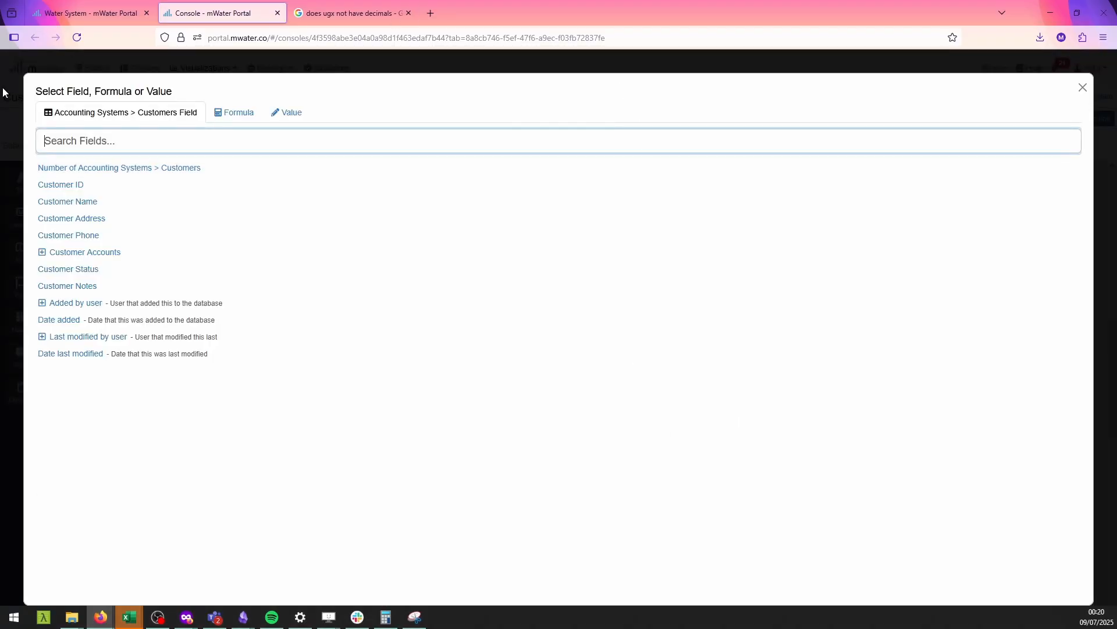
left_click(152, 201)
Add a second table column showing the Balance from Customer Accounts.
left_click(654, 218)
left_click(650, 247)
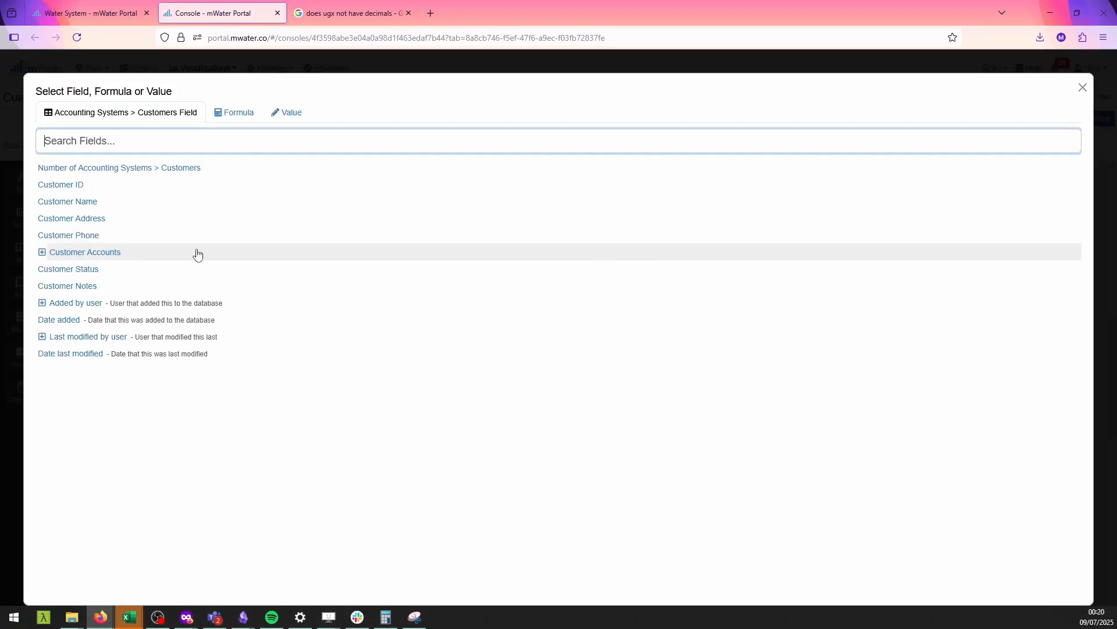
left_click(42, 252)
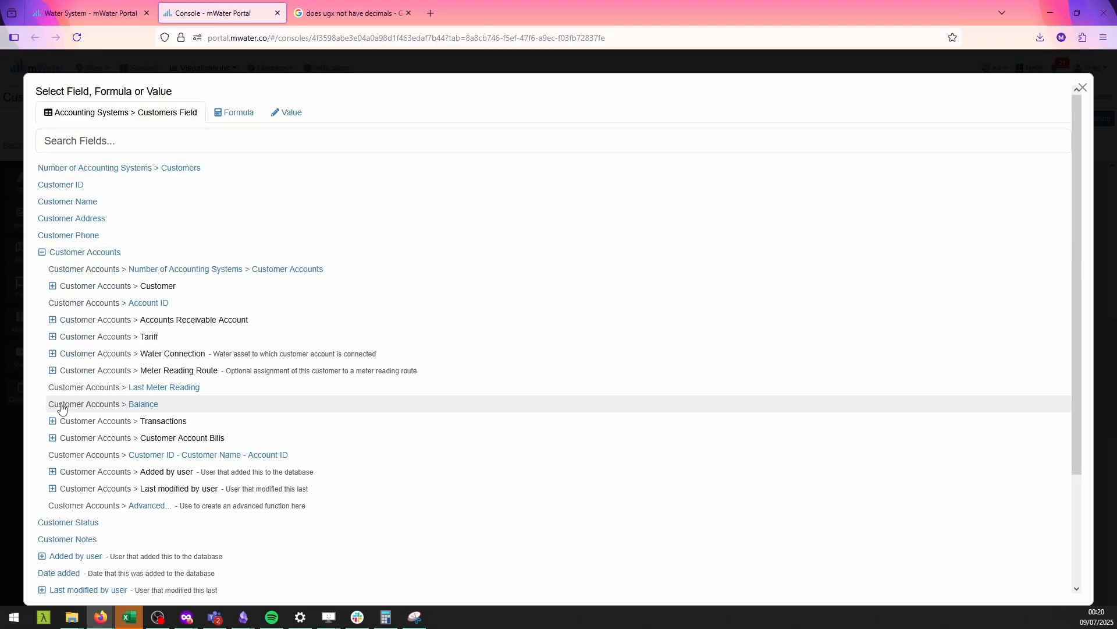
left_click(96, 404)
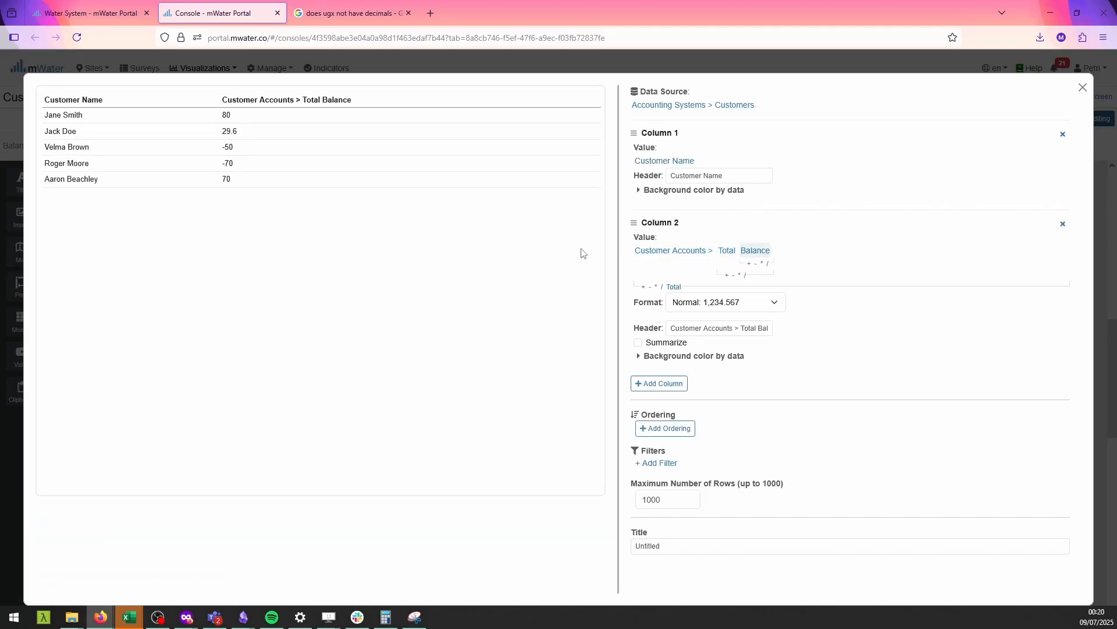
Sort the table preview by Total Balance in descending order, close its settings, and review the table in the console.
mouse_move(742, 273)
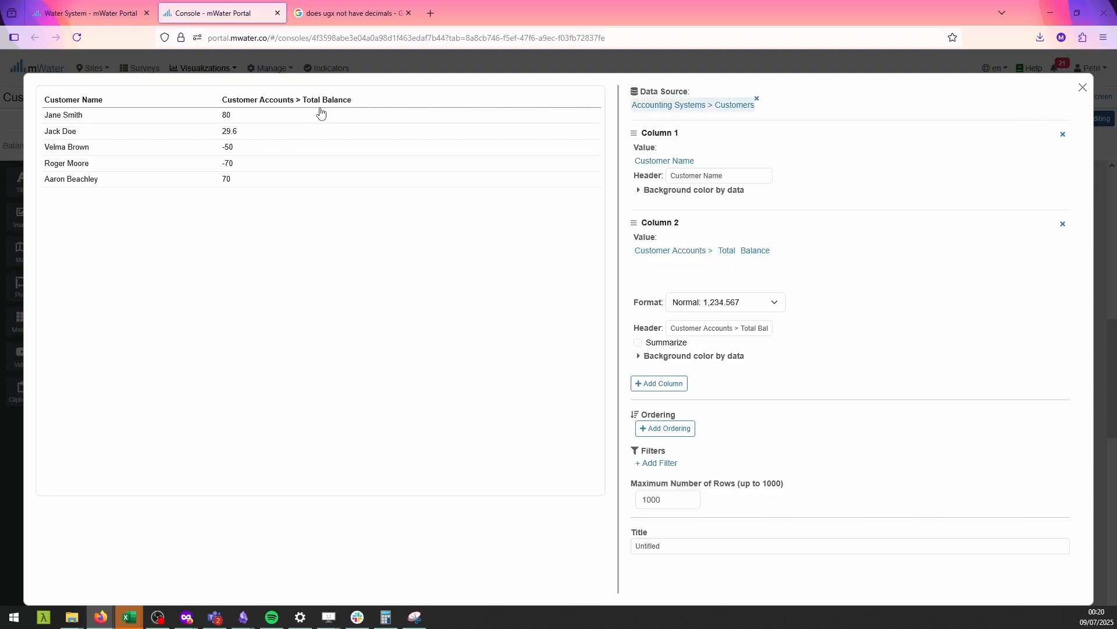
left_click(301, 104)
left_click(301, 104)
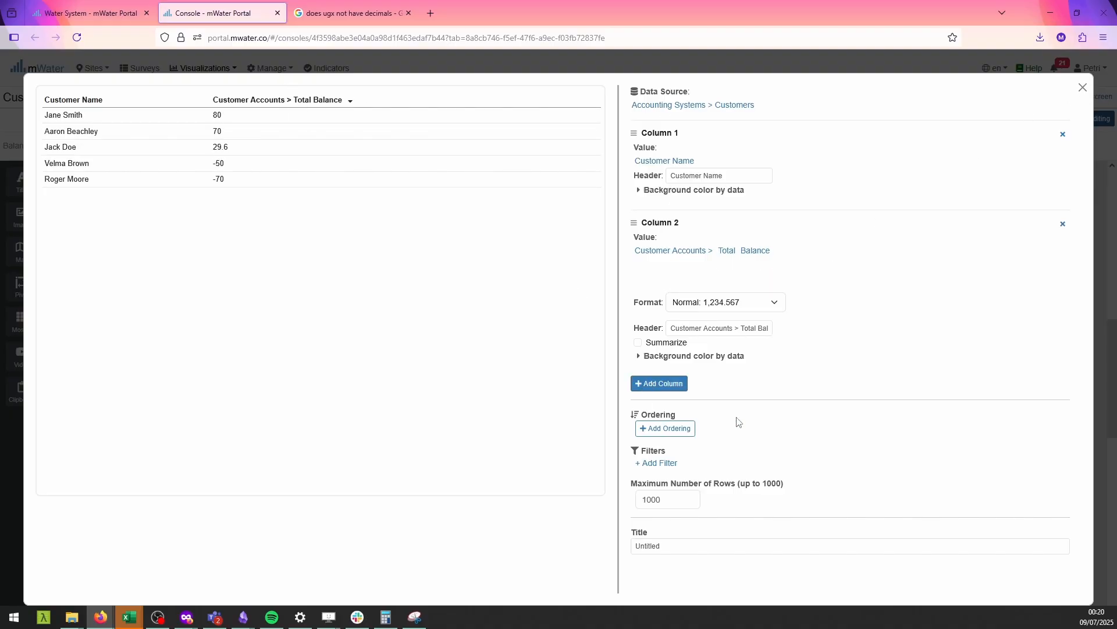
left_click(1083, 88)
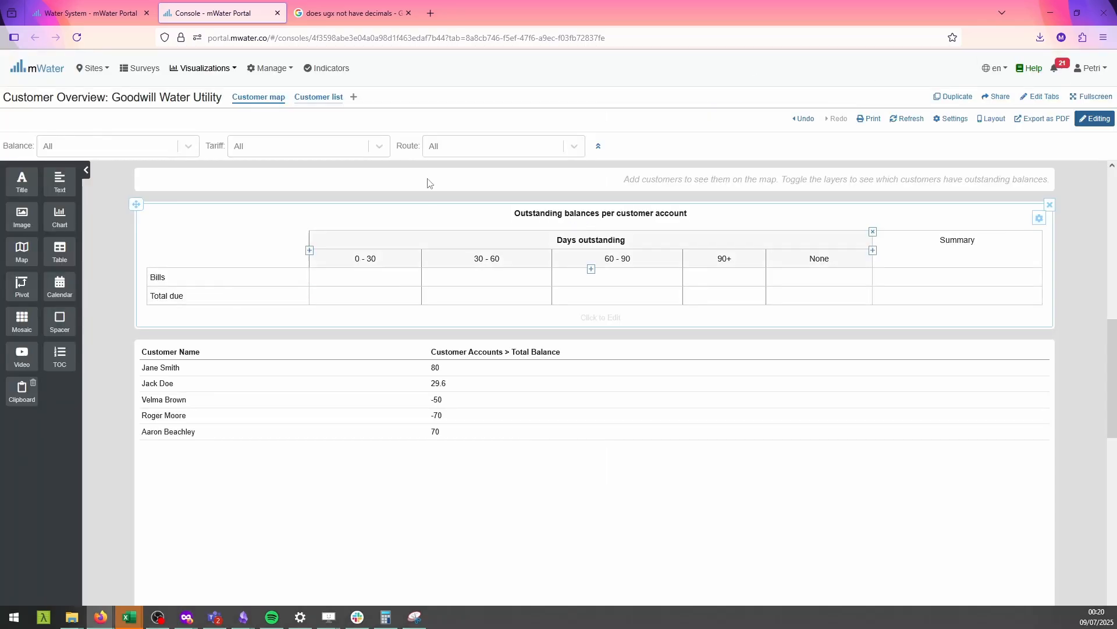
scroll(697, 425, "down", 3)
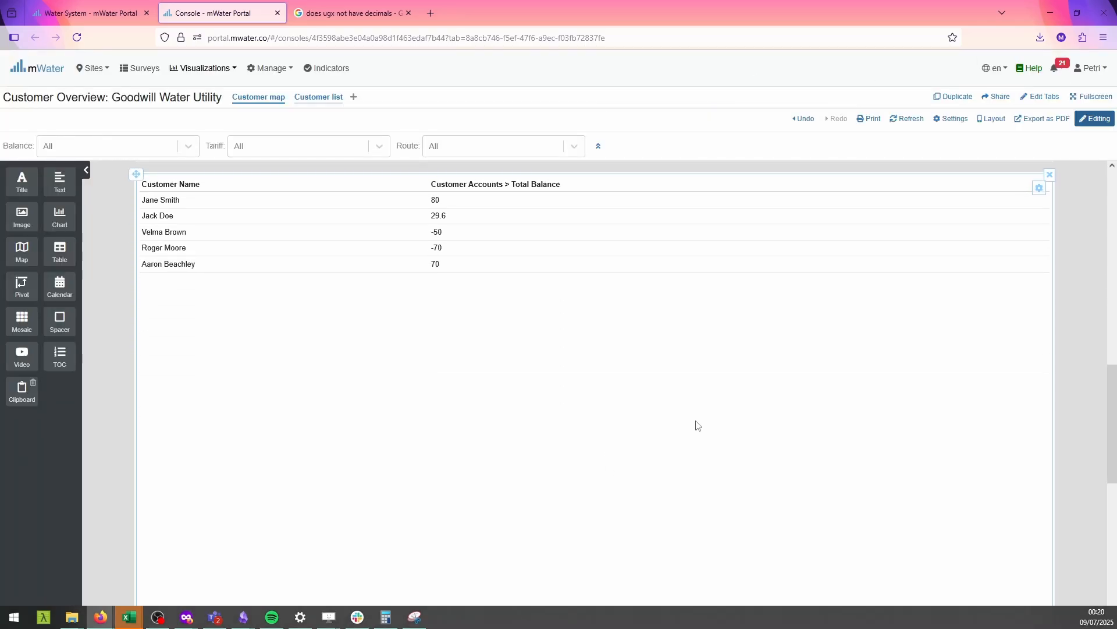
scroll(698, 425, "up", 3)
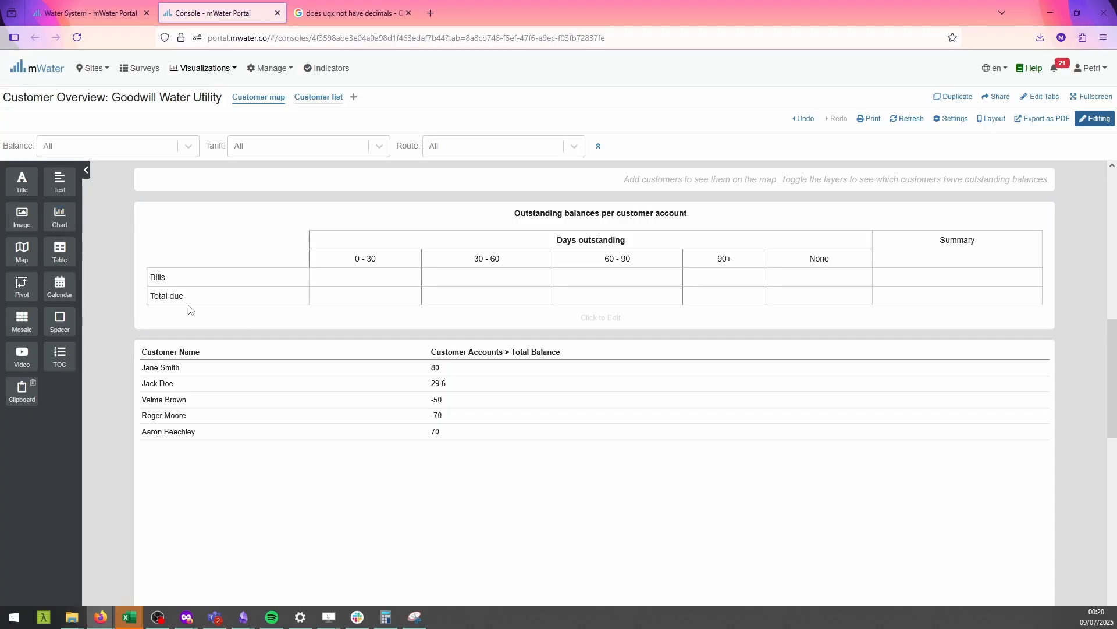
Insert a bar chart above the customer balance table, with Transactions as data source and Date on the horizontal axis.
left_click_drag(59, 216, 452, 369)
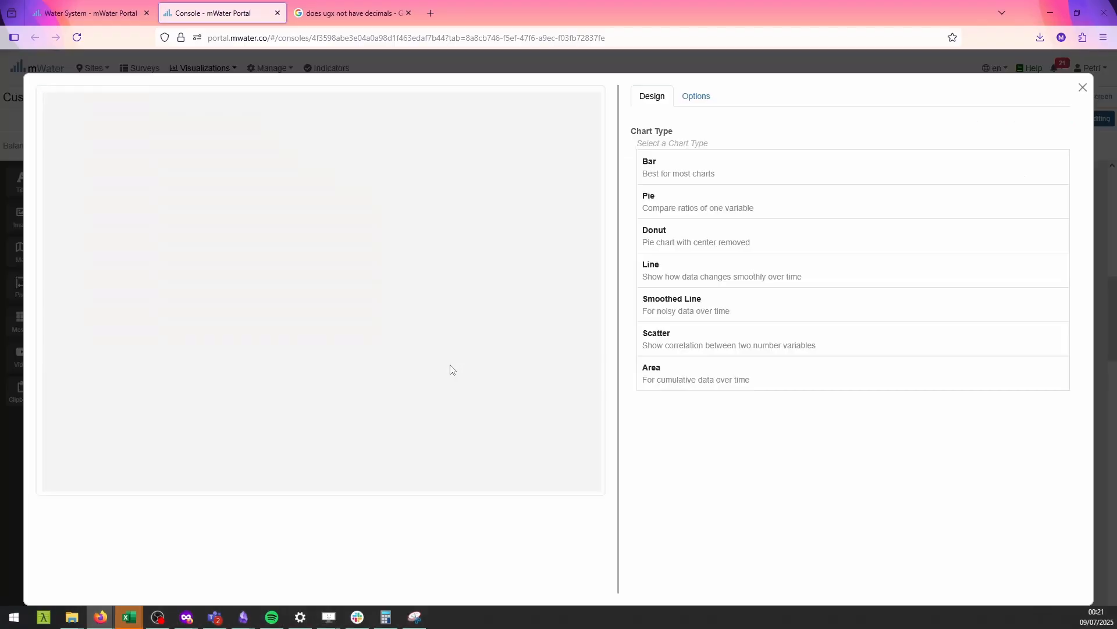
left_click(723, 165)
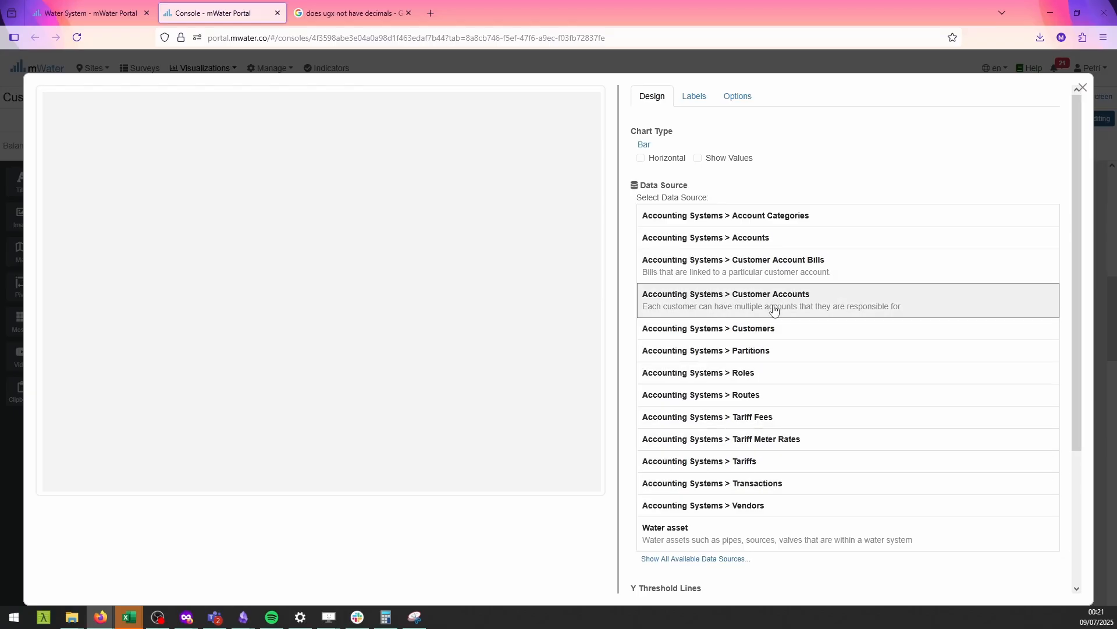
left_click(778, 494)
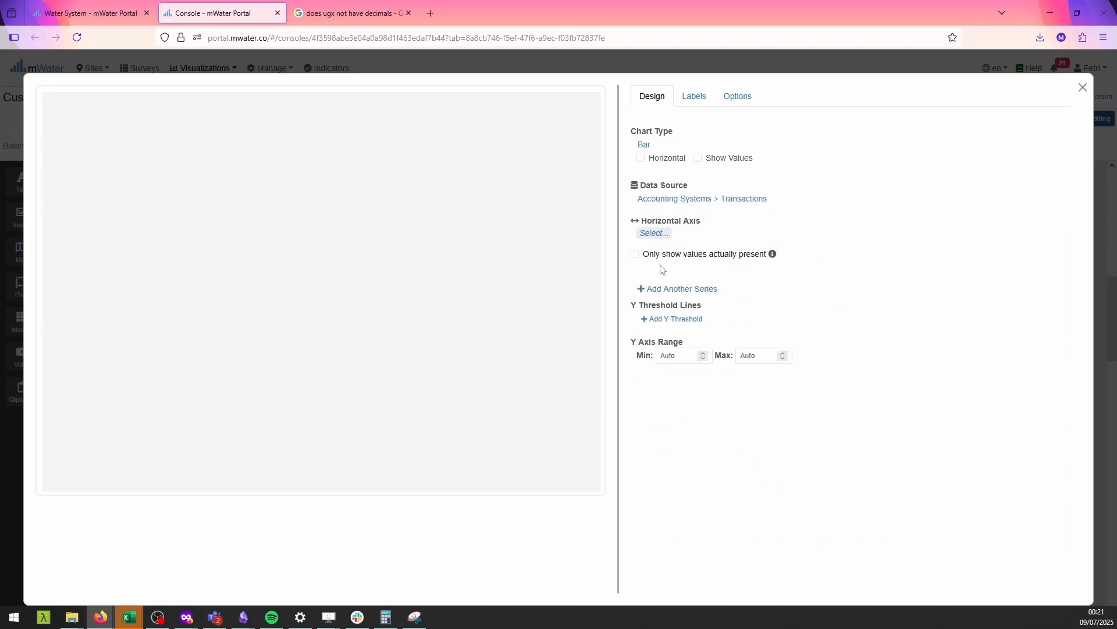
left_click(657, 234)
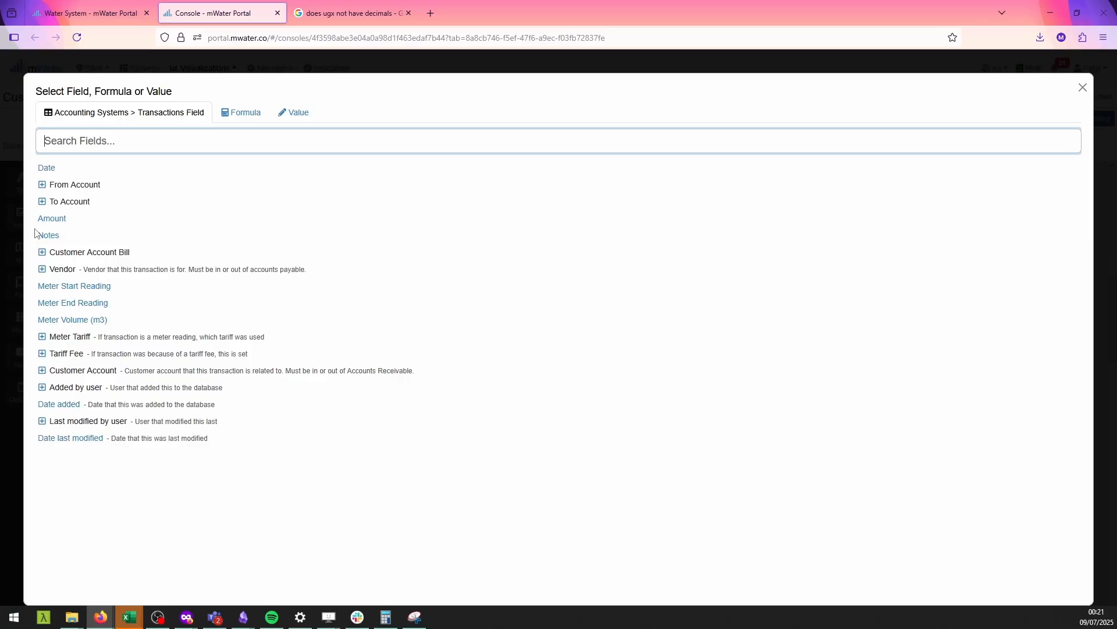
left_click(49, 170)
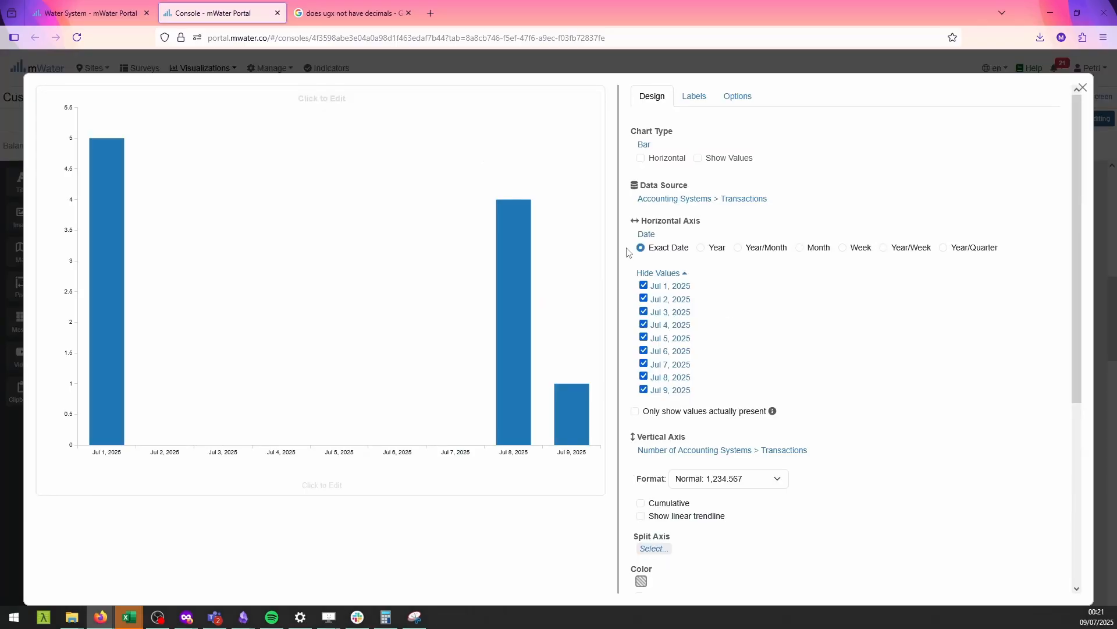
Replace the new bar chart's vertical axis with the total Amount.
left_click(669, 450)
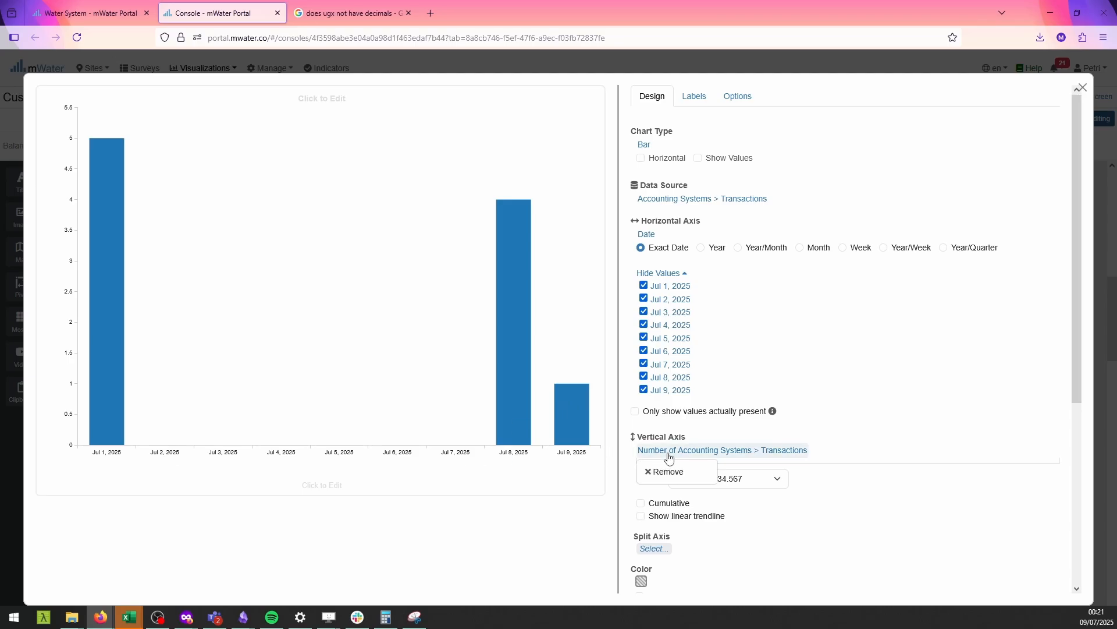
left_click(647, 470)
left_click(651, 451)
left_click(56, 240)
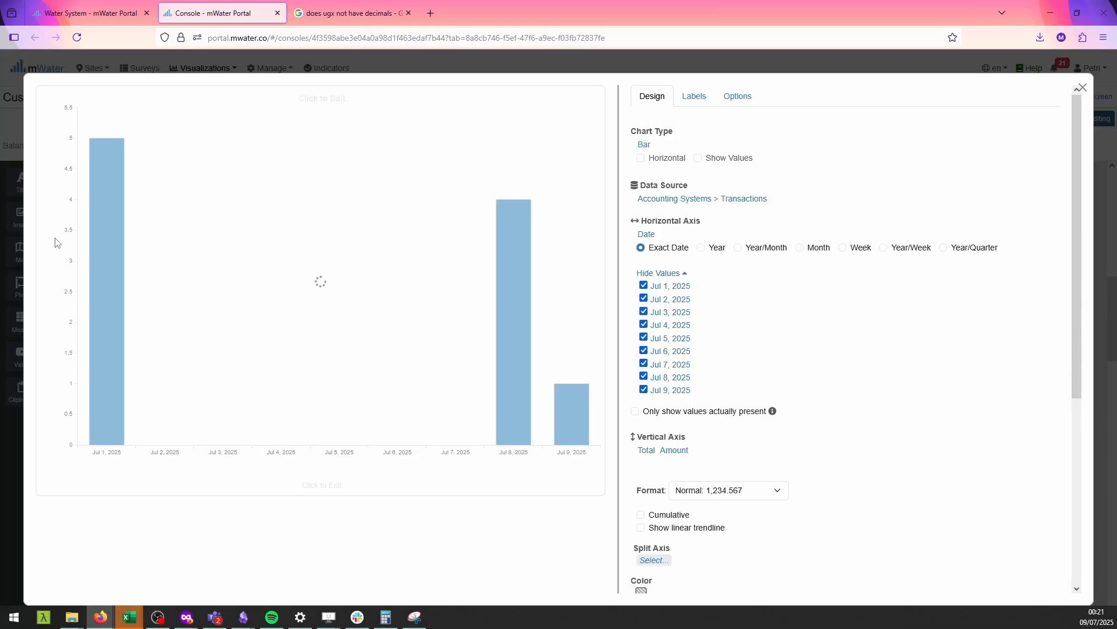
Try grouping the chart's dates by Year/Month, restore Exact Date, and close the chart settings.
mouse_move(573, 448)
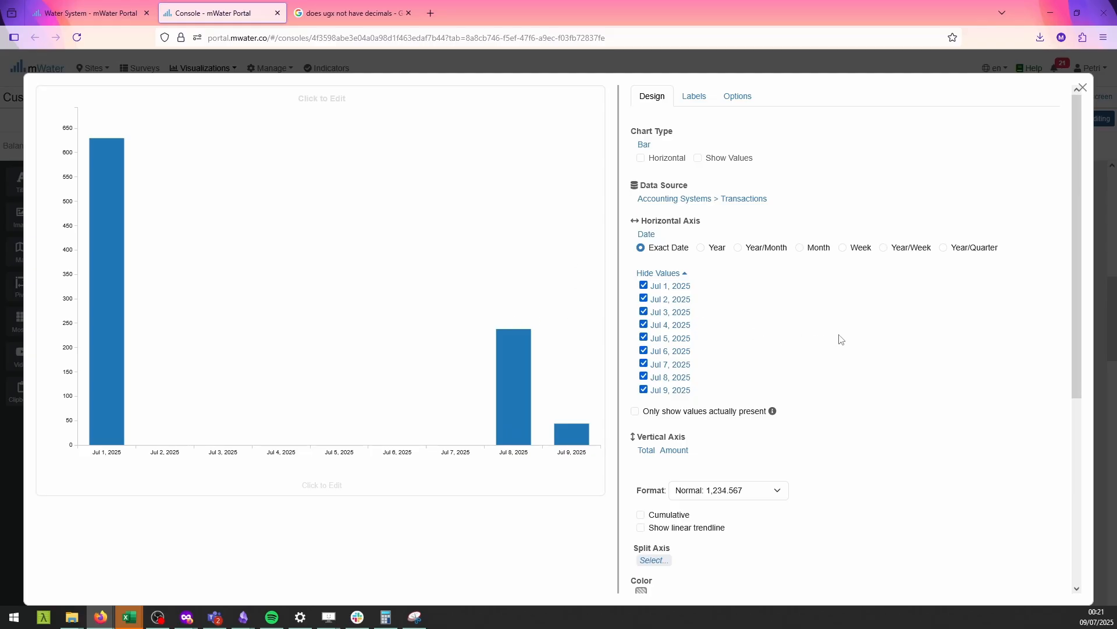
left_click(738, 248)
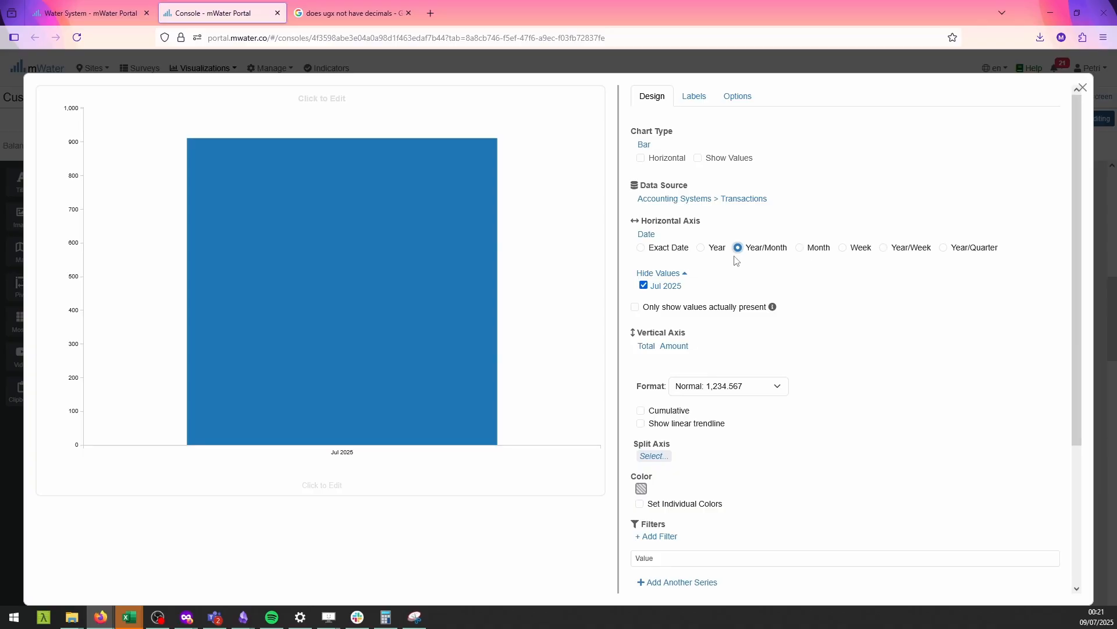
left_click(641, 247)
left_click(1082, 87)
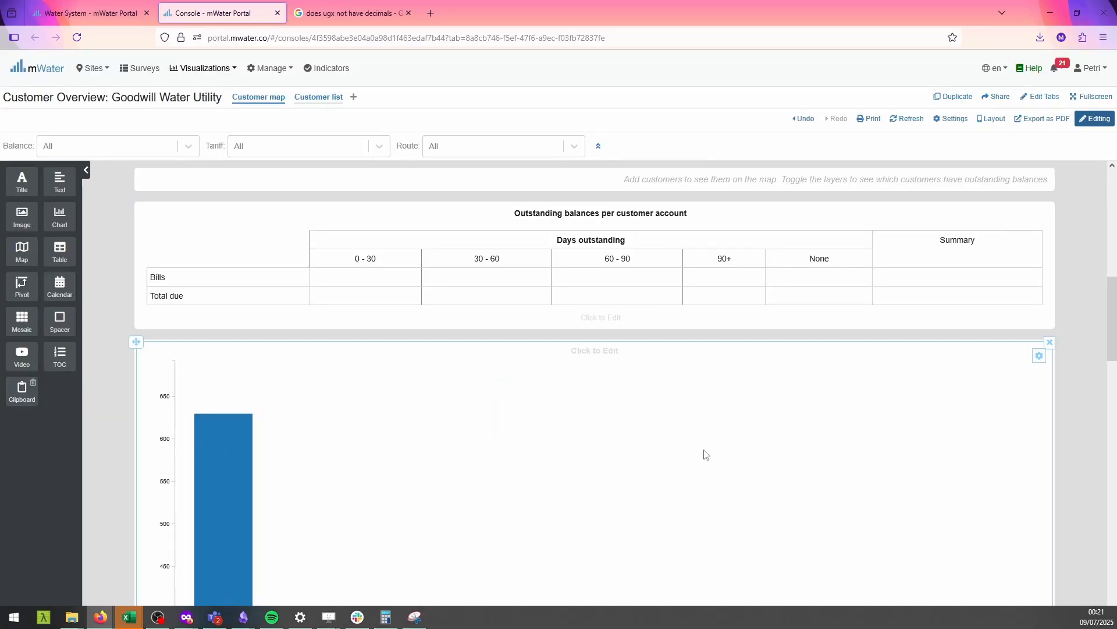
Return to the beginning of the console and leave edit mode.
scroll(707, 443, "up", 10)
scroll(743, 334, "down", 2)
scroll(776, 374, "up", 2)
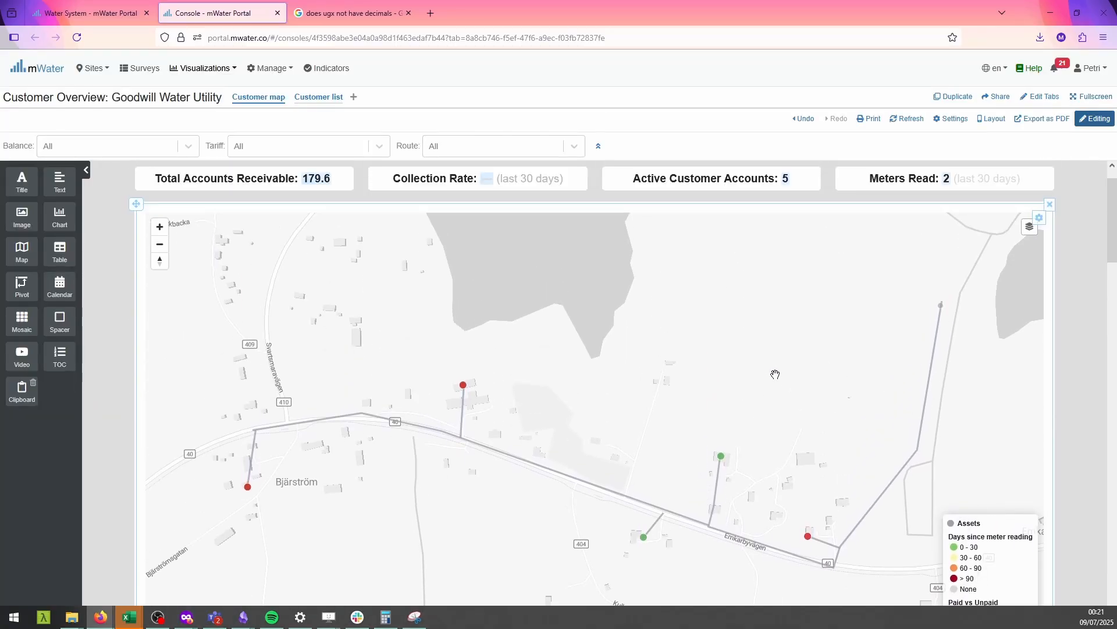
left_click(1085, 119)
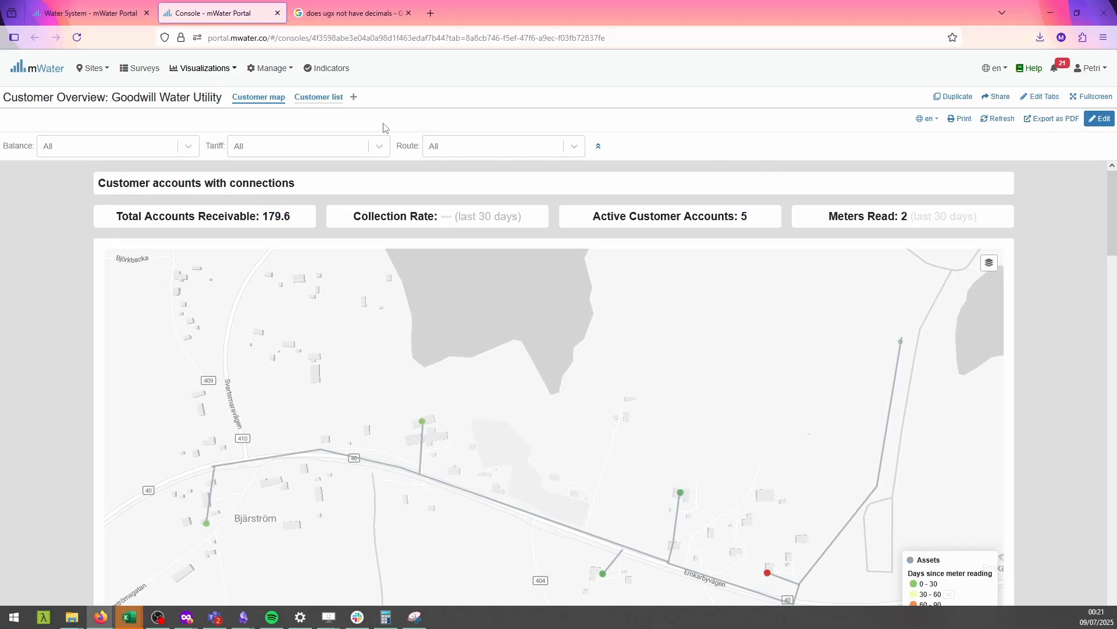
Create a shareable link to the console, copy it, and close the sharing settings.
left_click(999, 97)
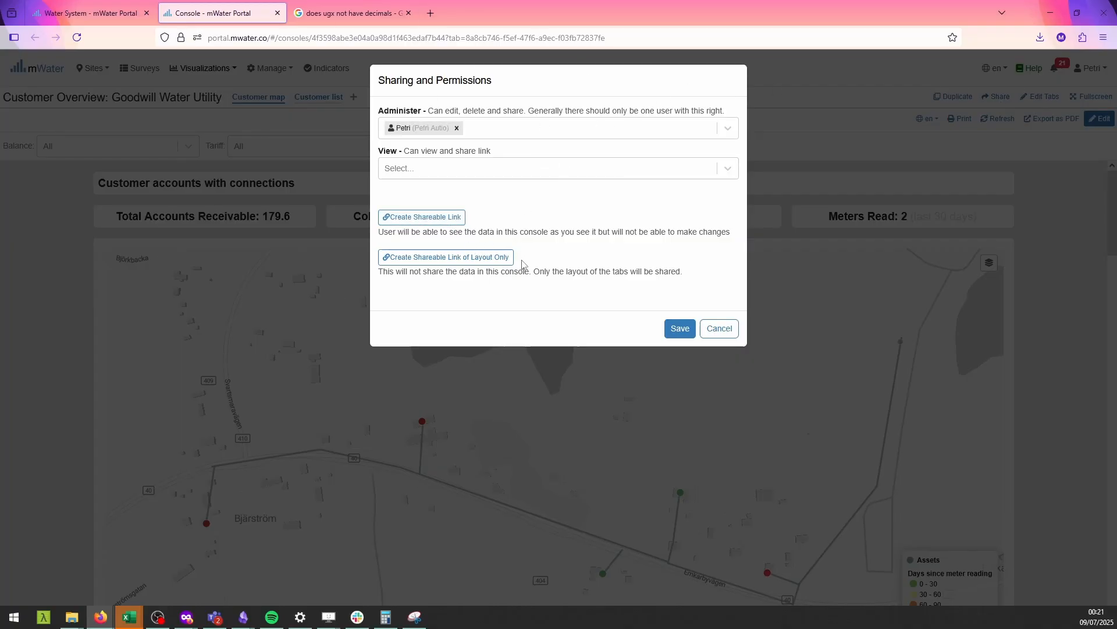
left_click(462, 256)
left_click(475, 347)
left_click(718, 395)
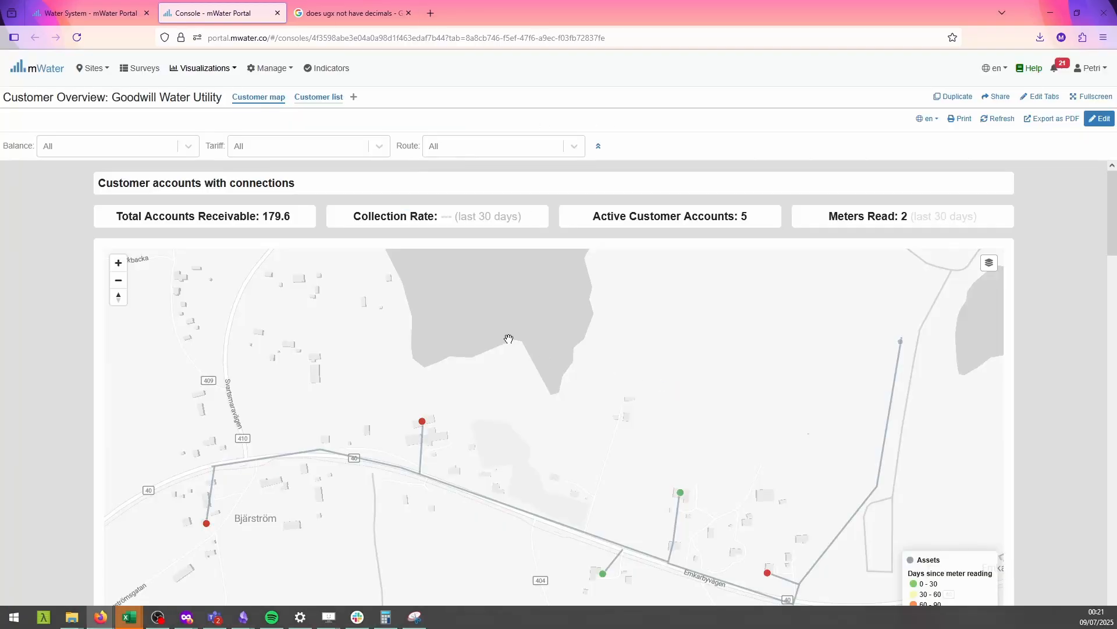
Switch to the Goodwill Water Utility water system page and open its page configuration in a full-size window.
left_click(124, 21)
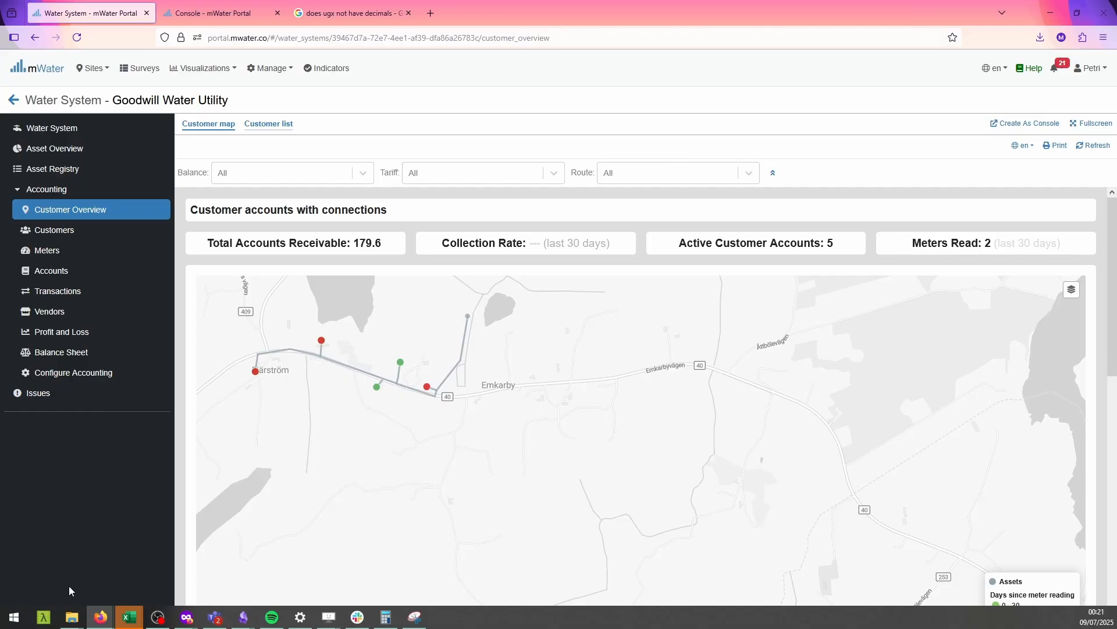
double_click(544, 21)
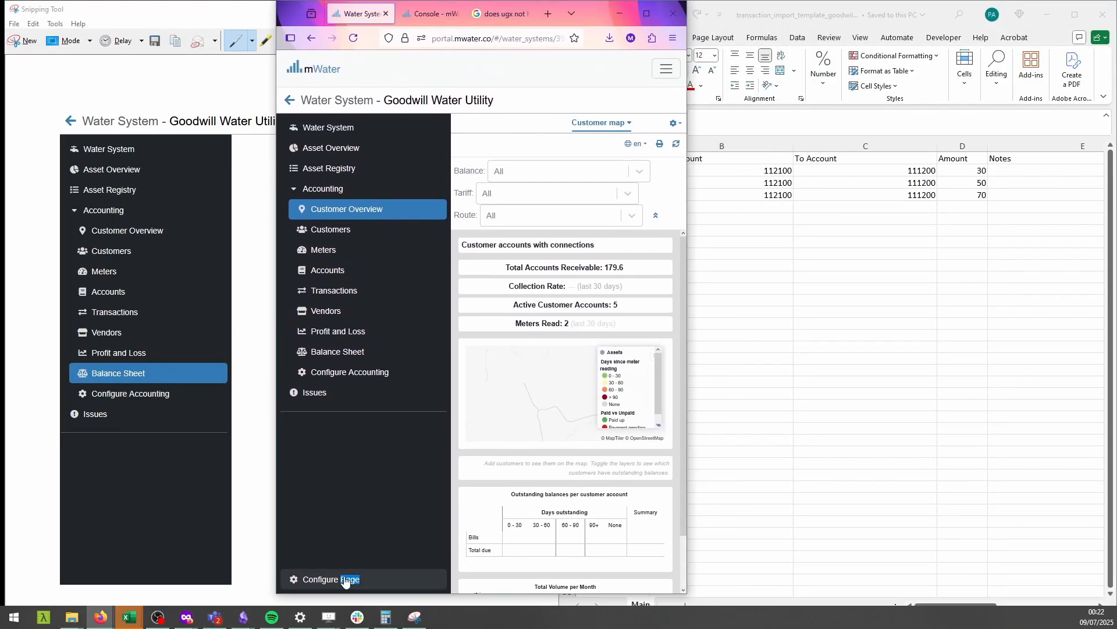
left_click(348, 579)
left_click(647, 14)
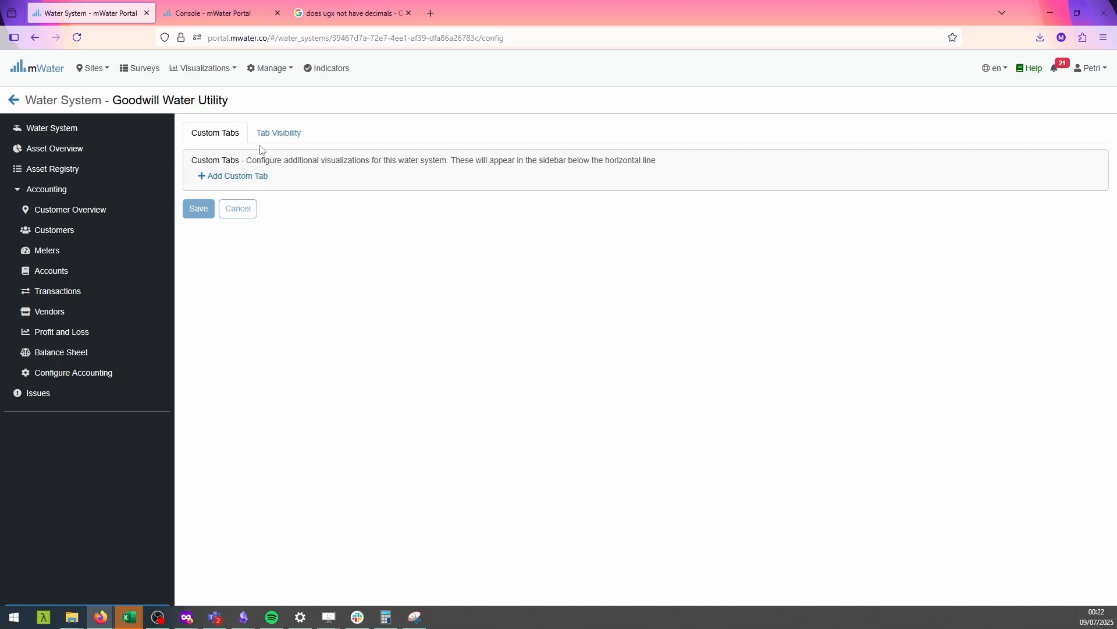
Add a custom tab named Custom Analysis that uses the copied shareable console link as its destination.
left_click(251, 176)
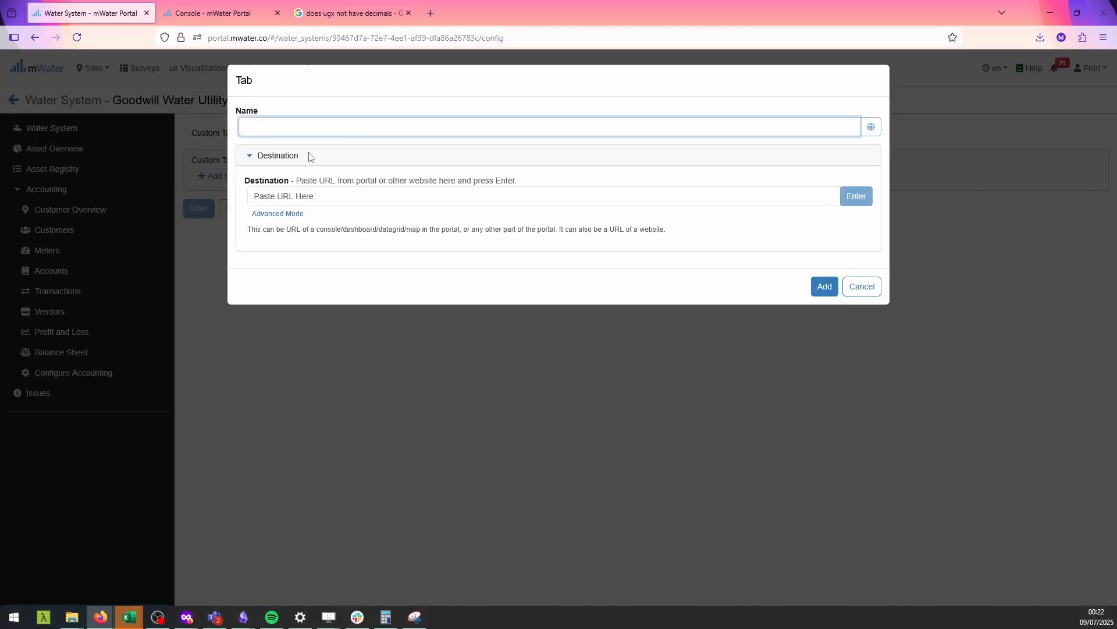
type("Custom Analysis")
left_click(374, 196)
key("ctrl+v")
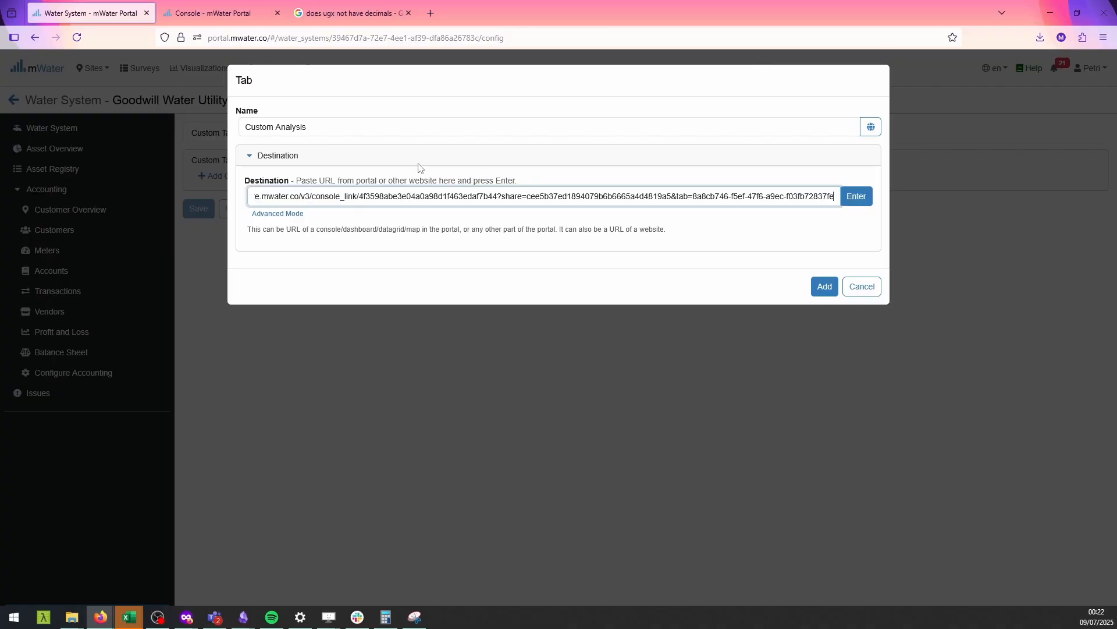
left_click_drag(462, 203, 115, 200)
left_click(325, 195)
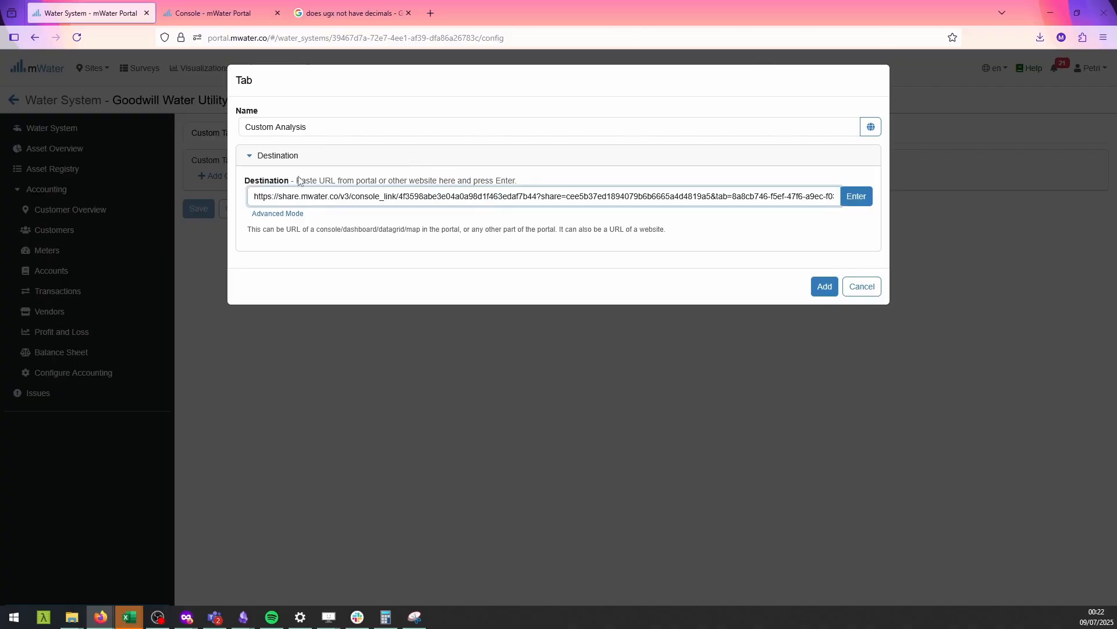
left_click_drag(298, 178, 441, 180)
left_click(370, 182)
left_click(429, 168)
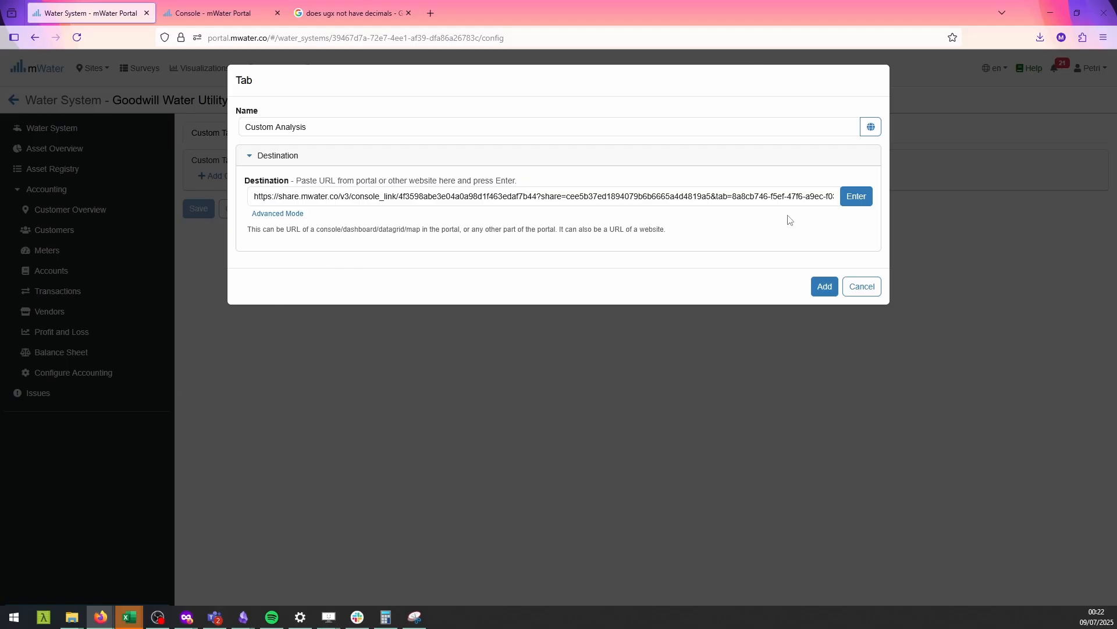
left_click(866, 202)
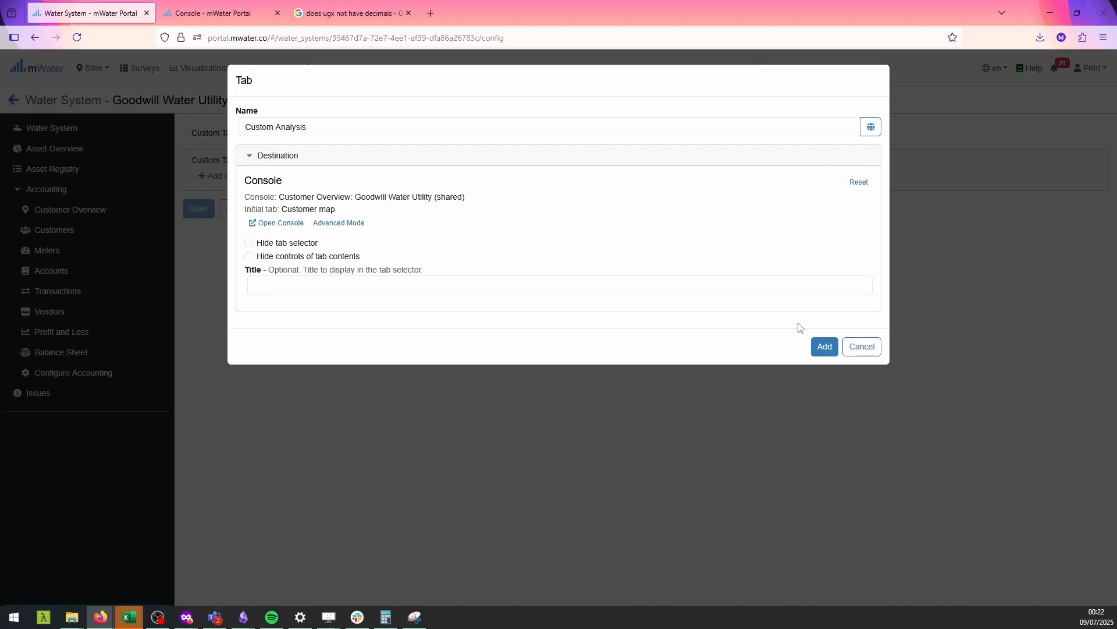
left_click(823, 349)
Save the water system's page configuration, restore the browser to full size, and close the web search page.
mouse_move(479, 11)
left_mouse_down()
mouse_move(535, 42)
mouse_move(486, 25)
left_mouse_up()
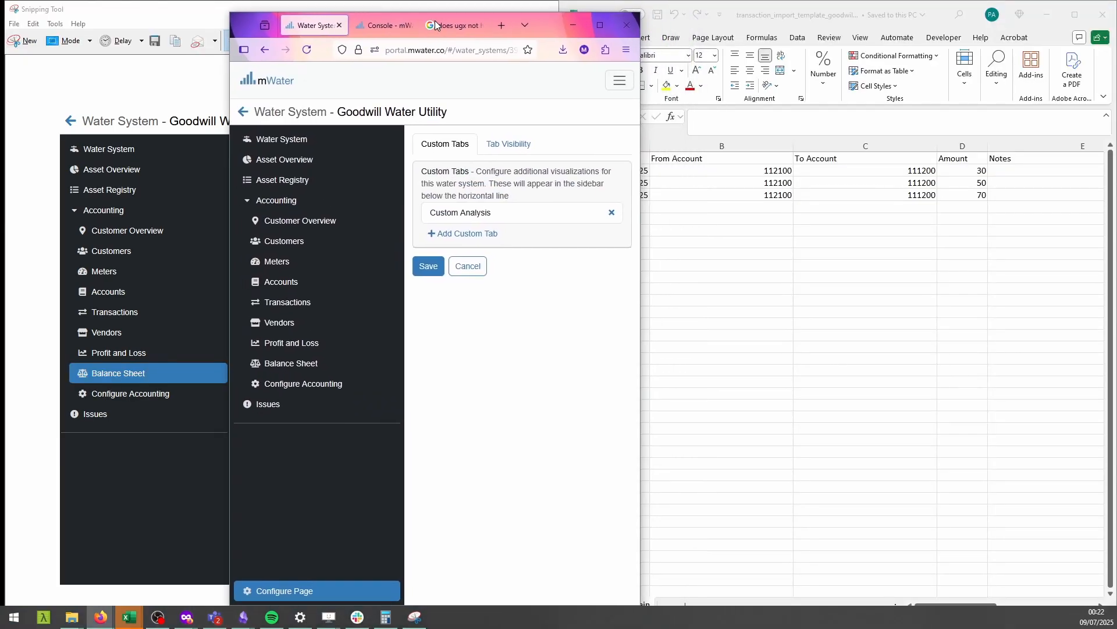
left_click(429, 266)
double_click(551, 34)
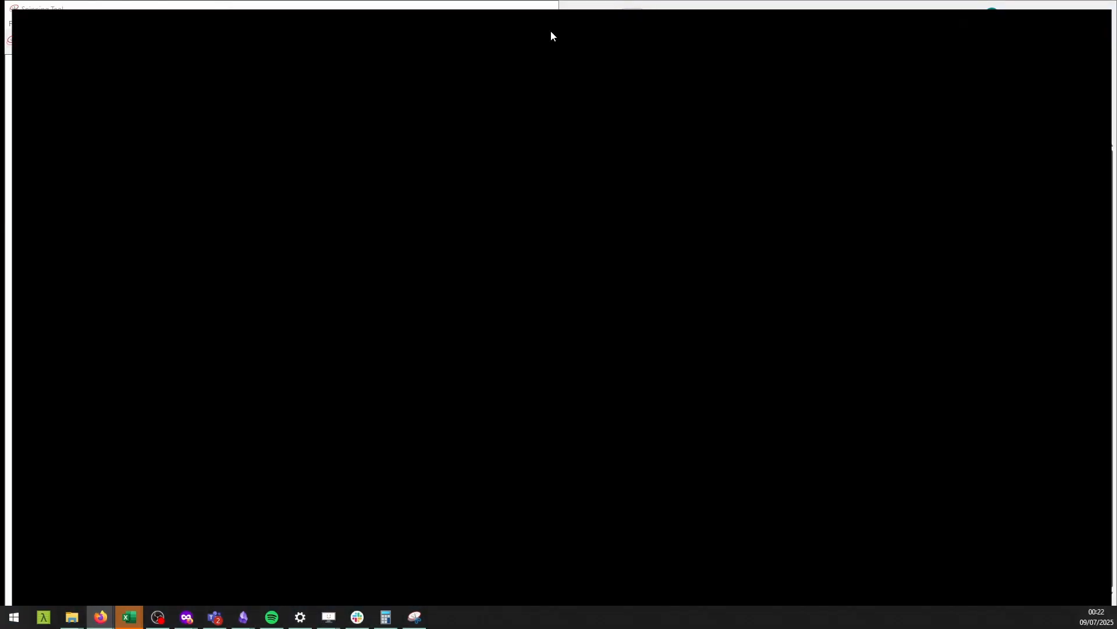
left_click(408, 13)
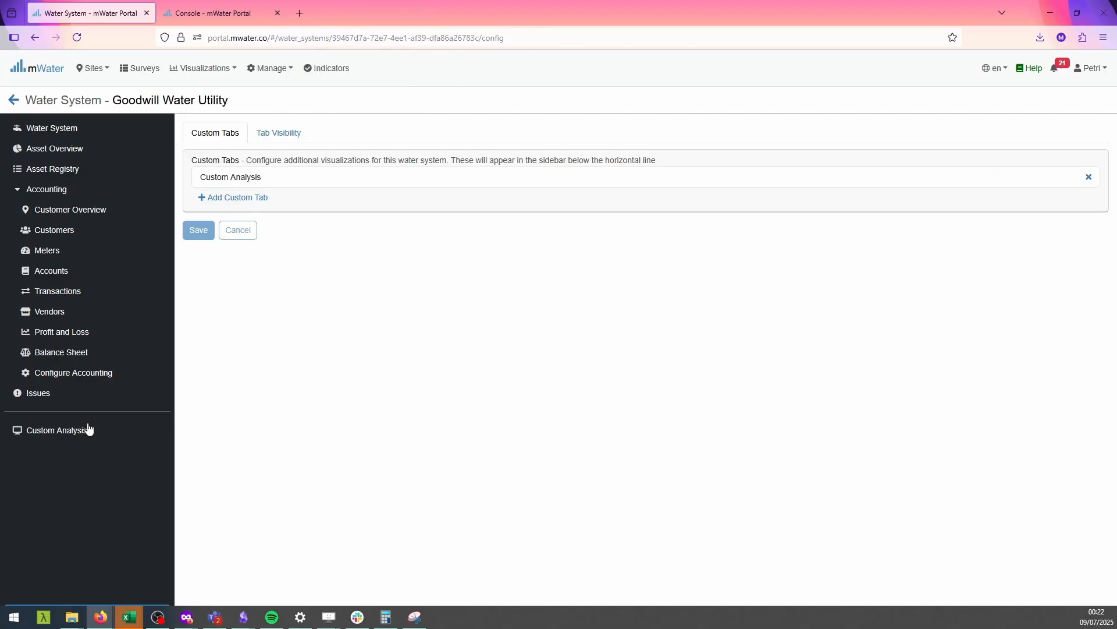
Open the Custom Analysis page in the water system and review its customer map, bar chart and balance table.
left_click(88, 429)
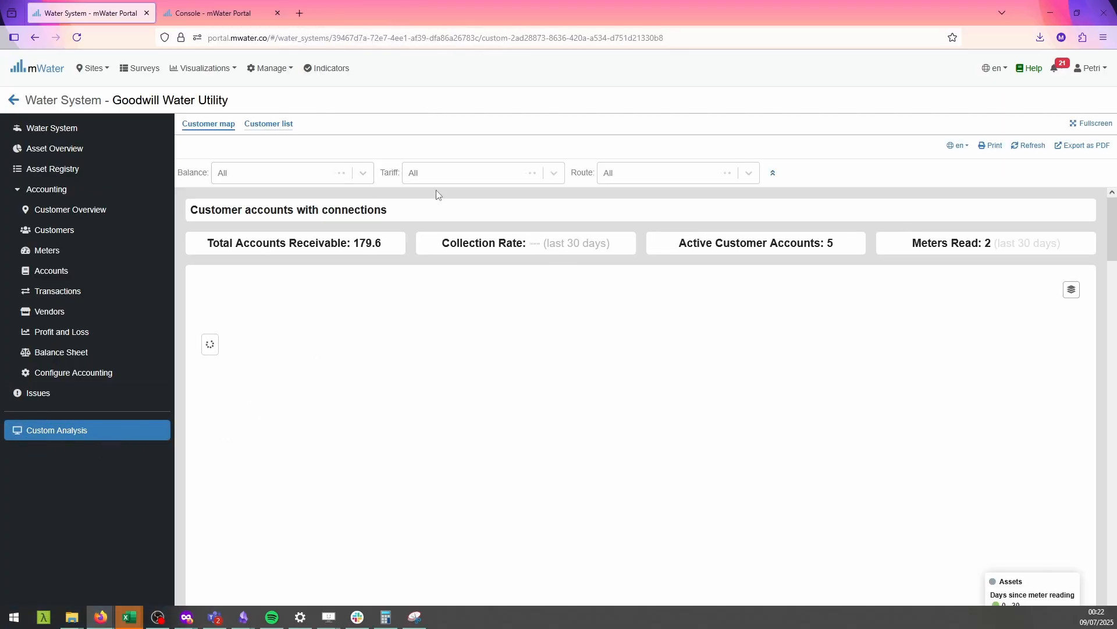
scroll(558, 257, "down", 10)
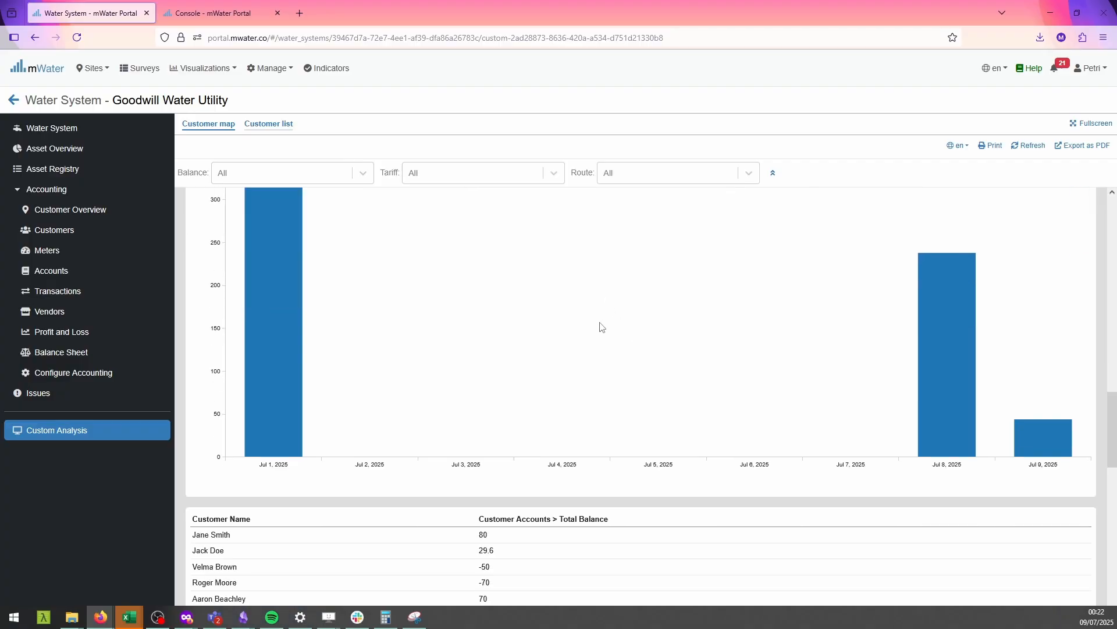
scroll(601, 327, "down", 5)
scroll(621, 300, "up", 1)
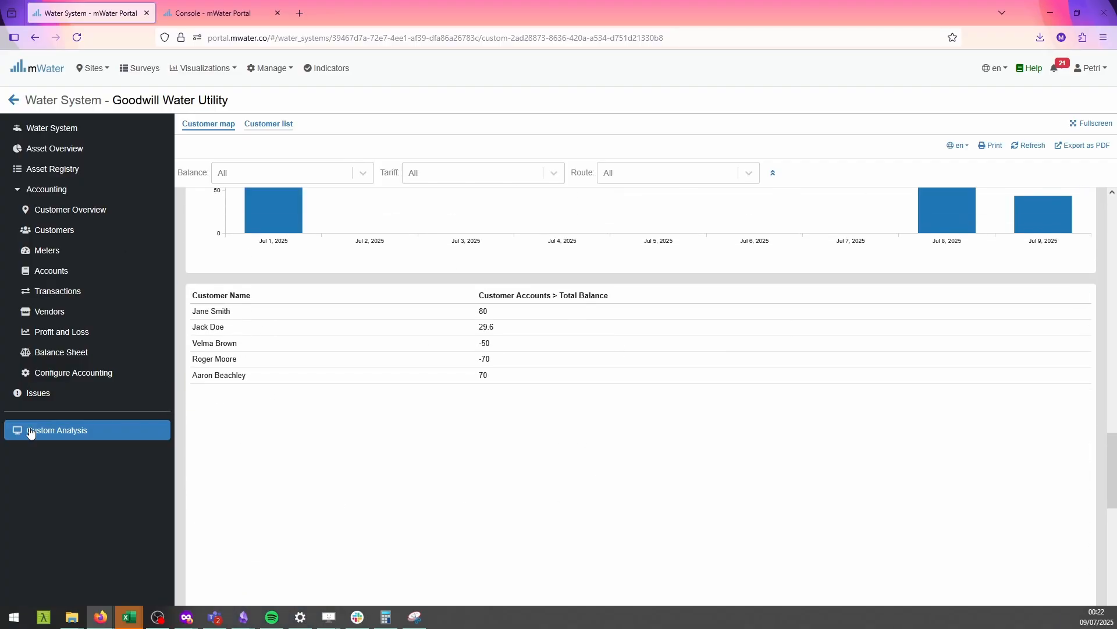
scroll(501, 412, "up", 12)
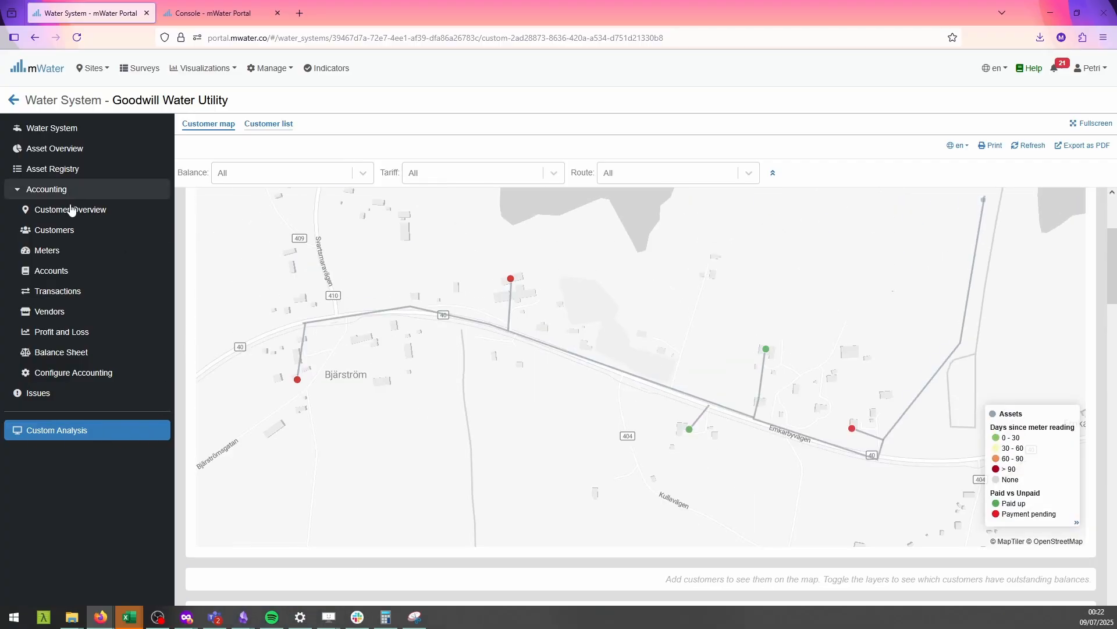
Reopen the water system's page configuration, hide the Asset Overview and Customer Overview tabs, and save the change.
left_click_drag(489, 7, 409, 21)
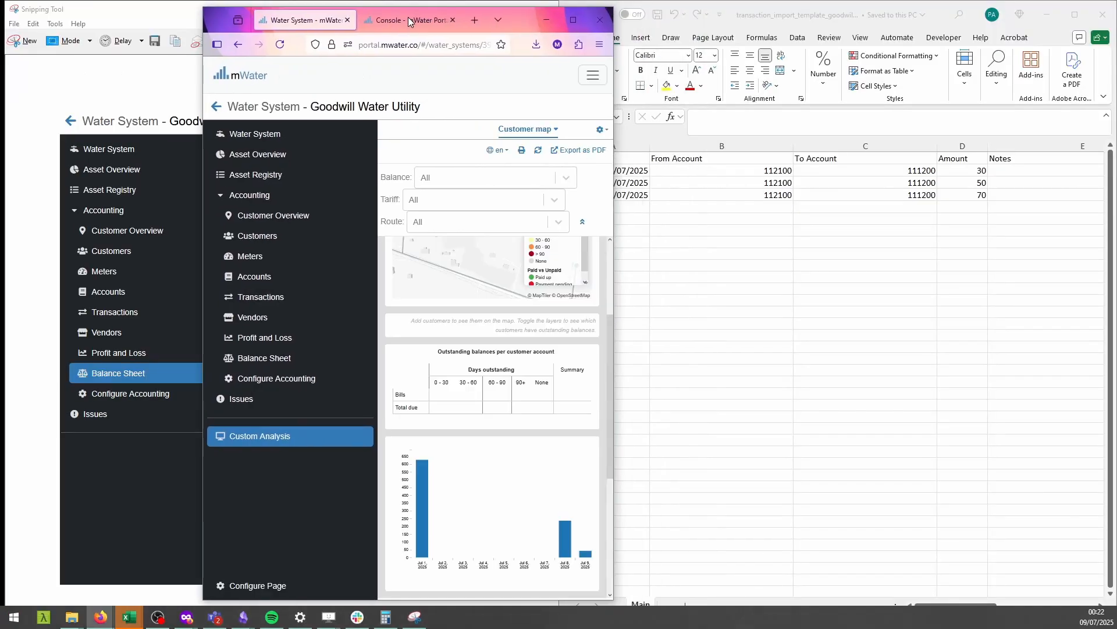
left_click(298, 585)
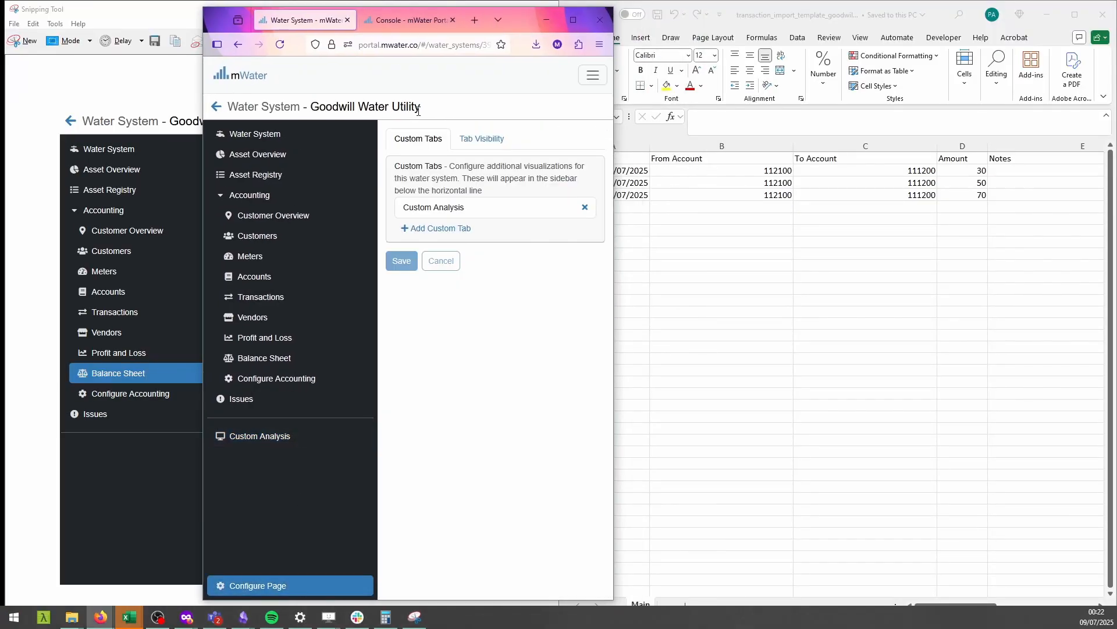
left_click(489, 138)
double_click(526, 21)
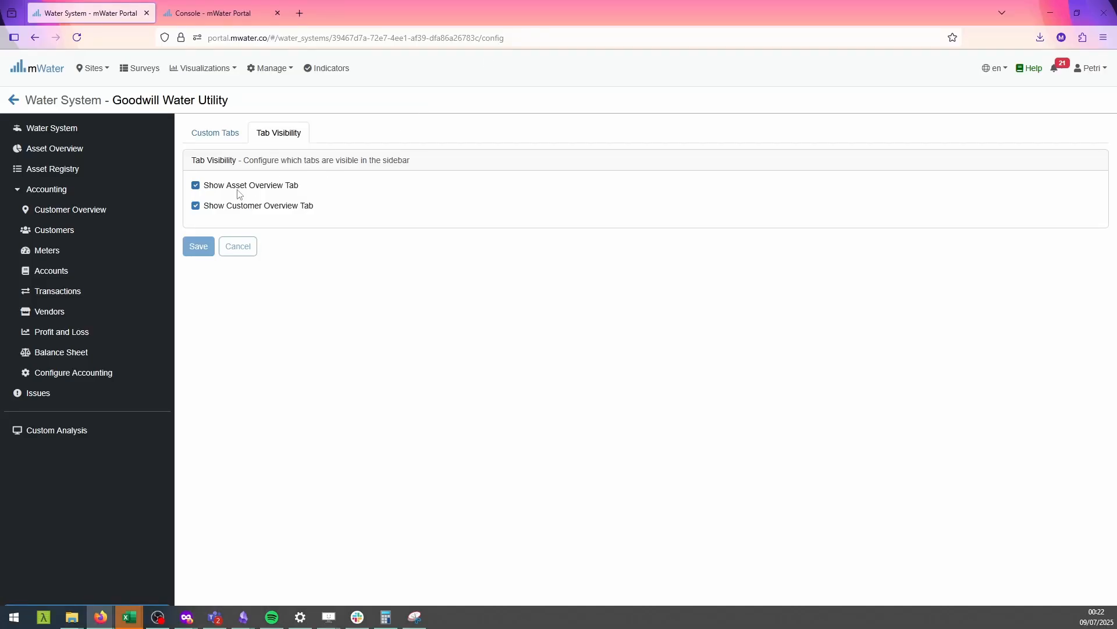
left_click(196, 186)
left_click(195, 205)
left_click(202, 246)
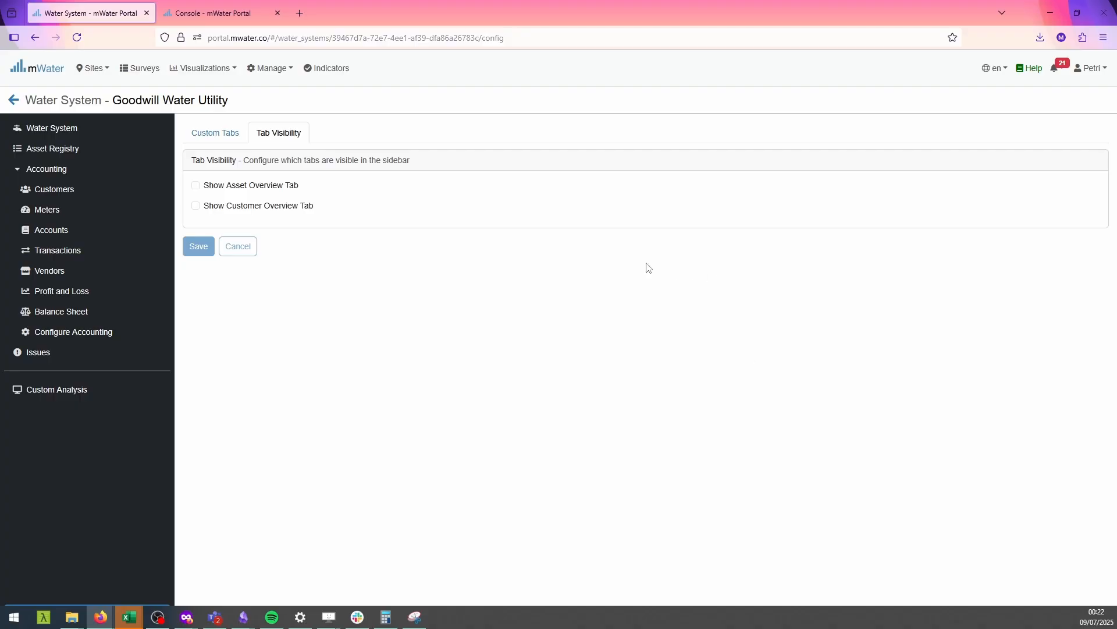
From the console page, open the Resource Center, search for "custome", and open the Customer and Billing Management article.
left_click(251, 14)
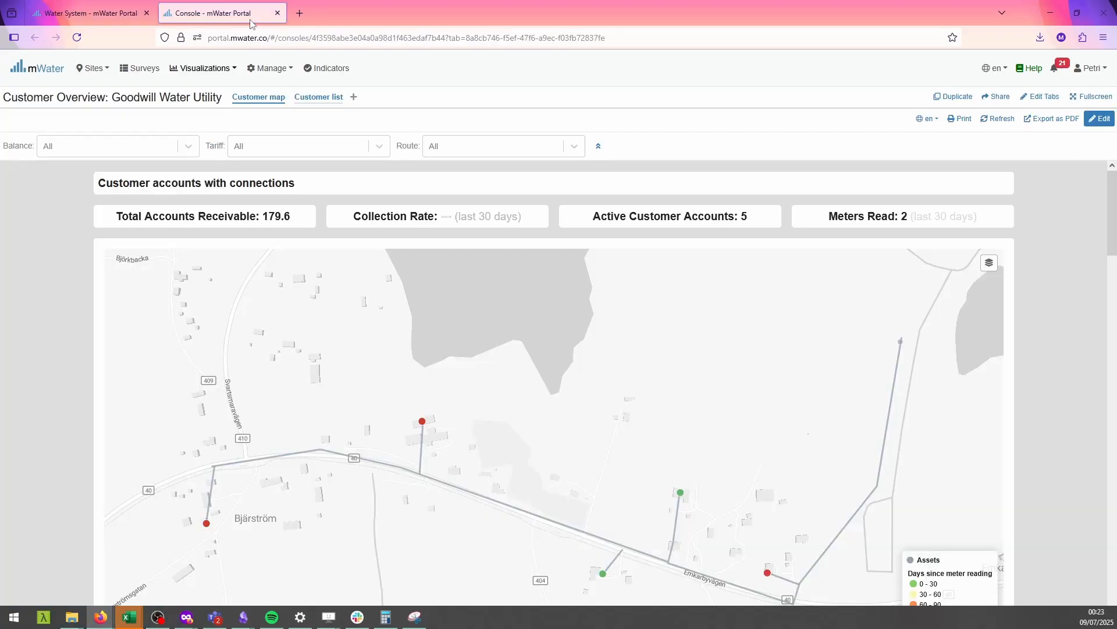
left_click(1040, 69)
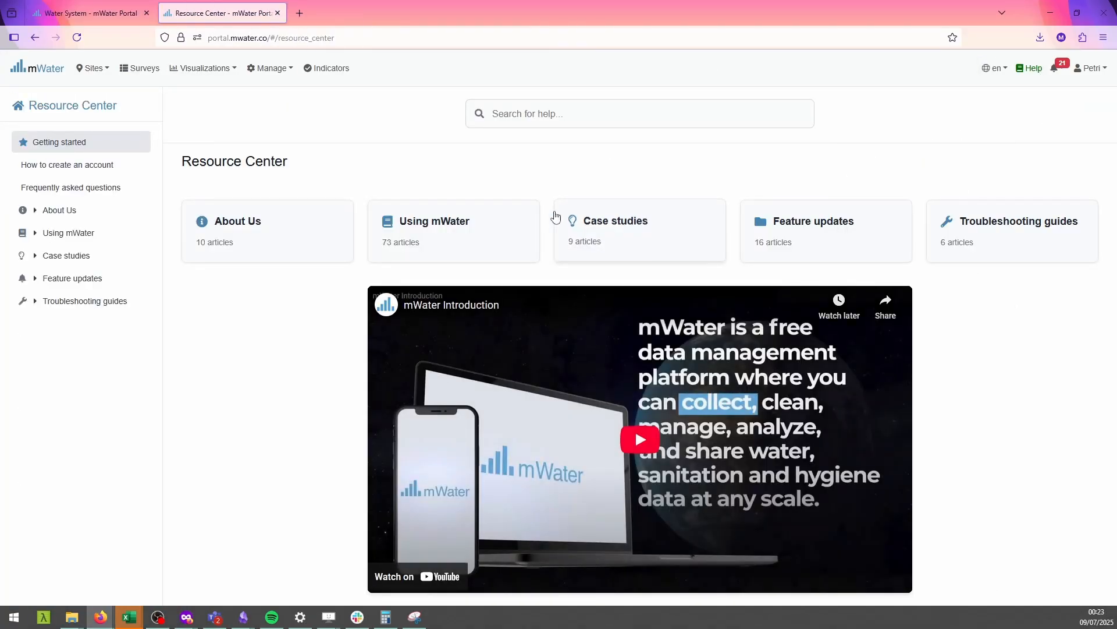
left_click(546, 111)
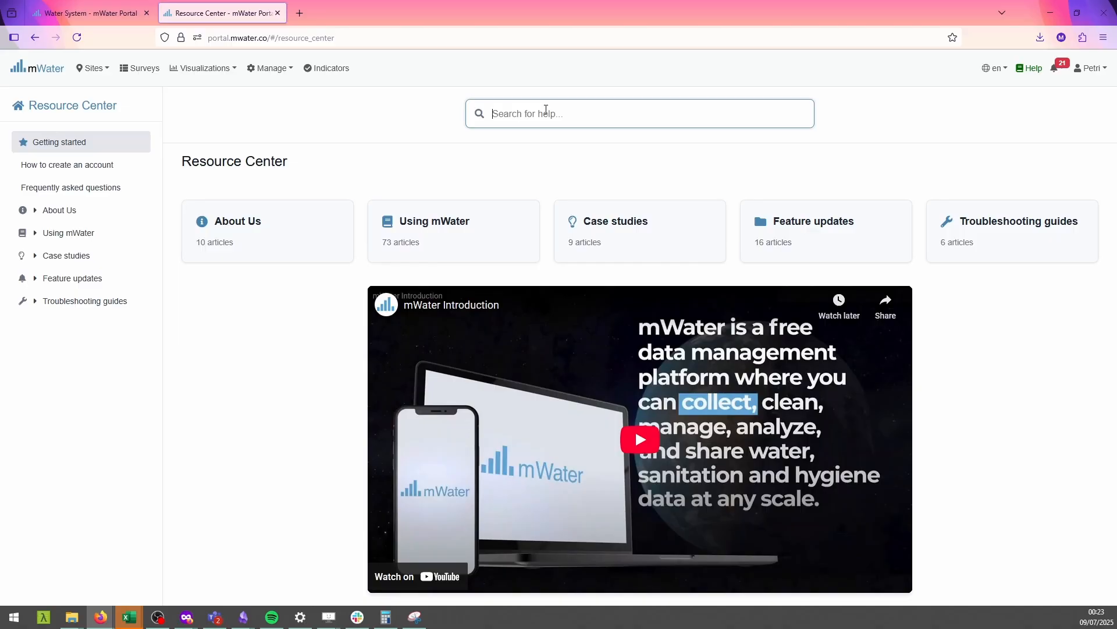
type("custome")
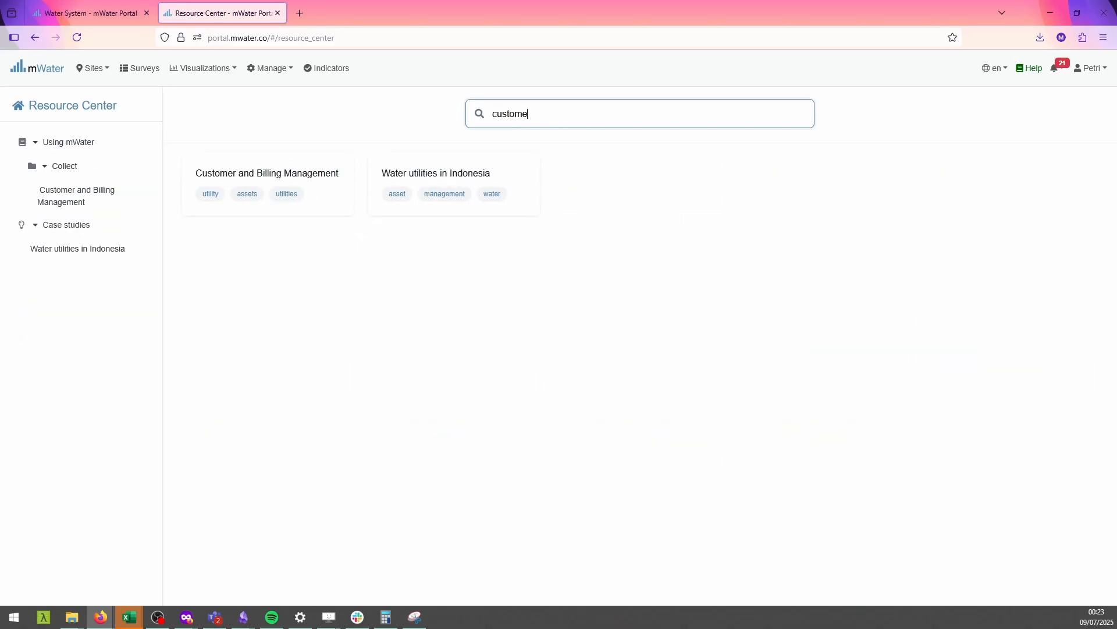
left_click(289, 170)
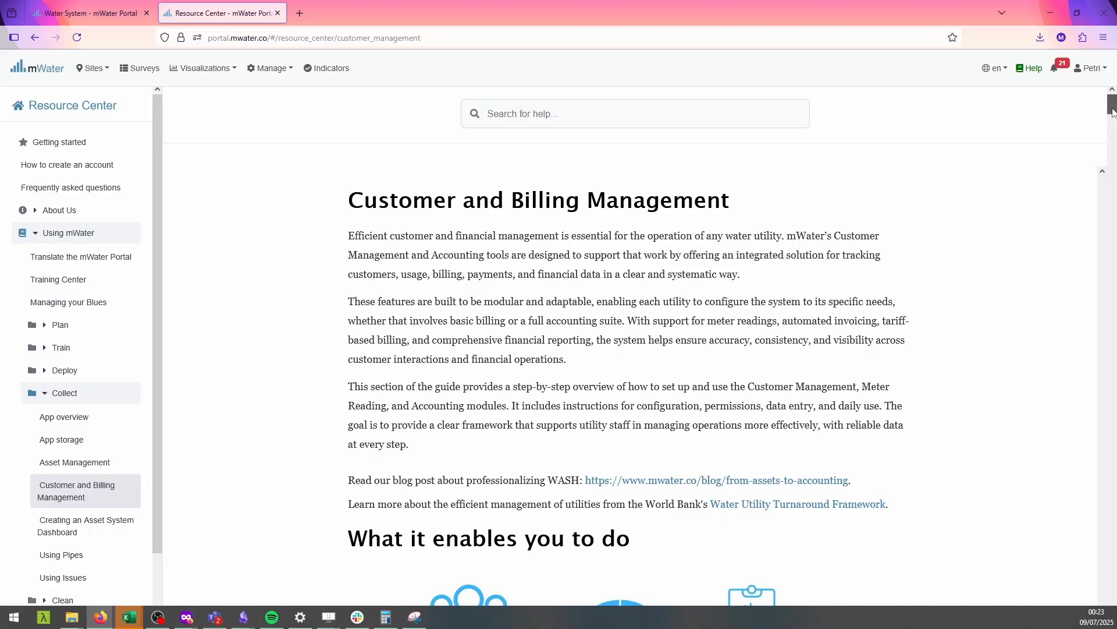
Review the article's contents list and its Accessing data section through to the end, and return to the beginning.
left_click_drag(1112, 111, 1113, 127)
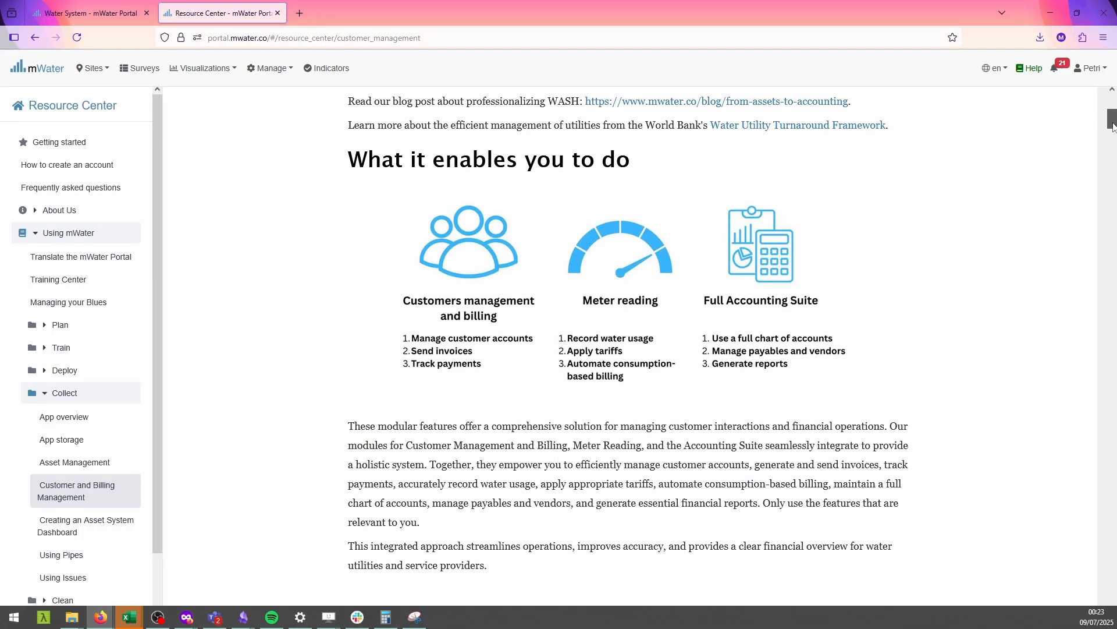
mouse_move(1112, 127)
left_mouse_down()
mouse_move(1112, 193)
mouse_move(1112, 133)
left_mouse_up()
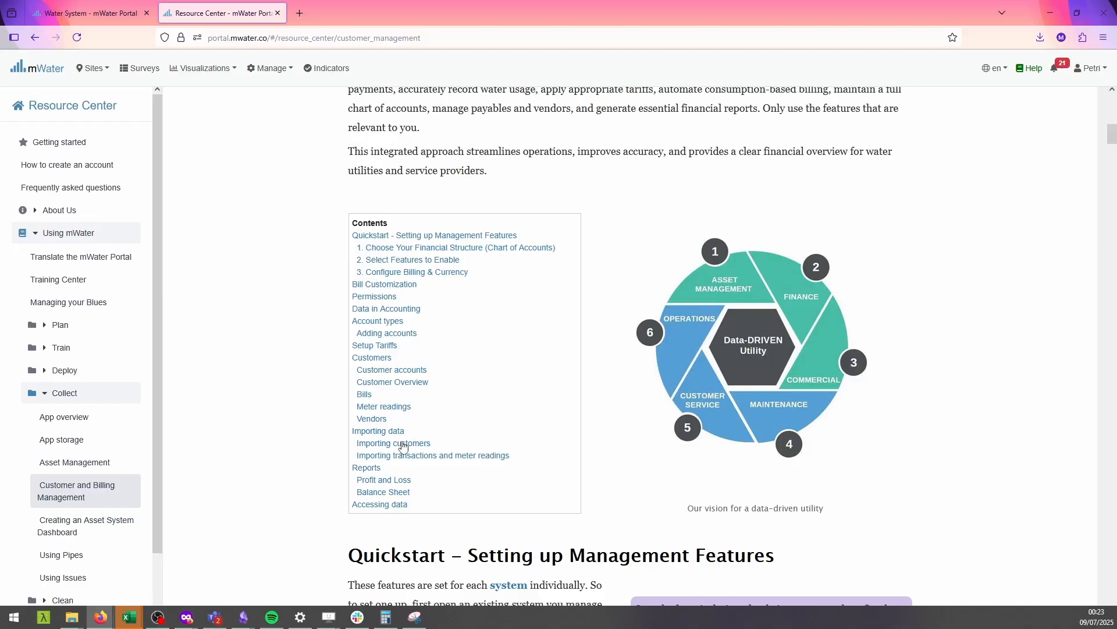
left_click(383, 505)
scroll(270, 331, "down", 10)
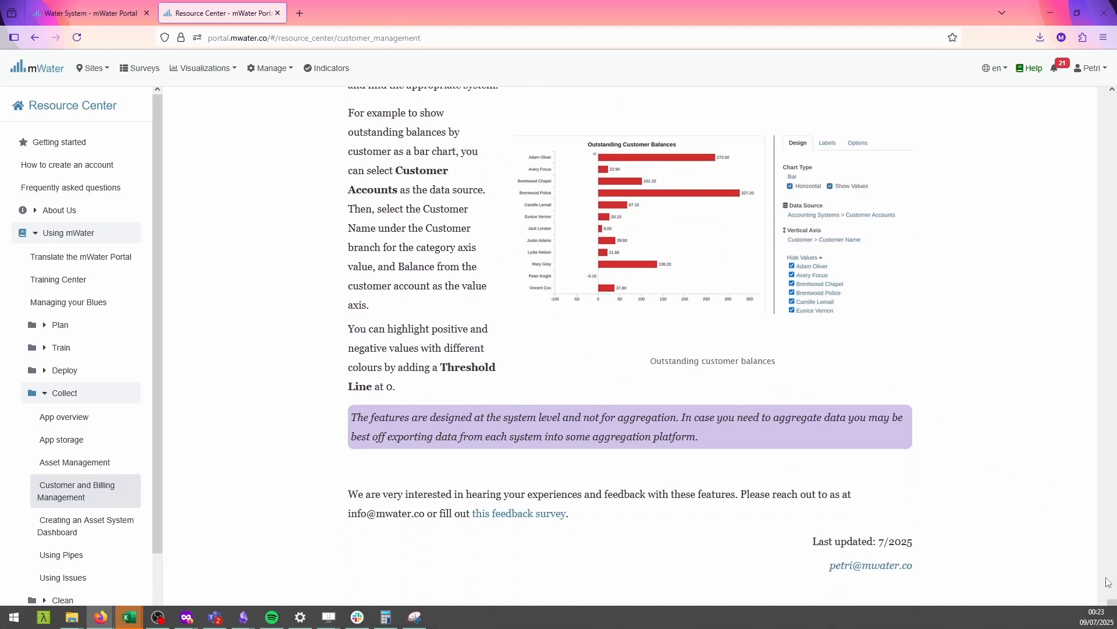
key("Home")
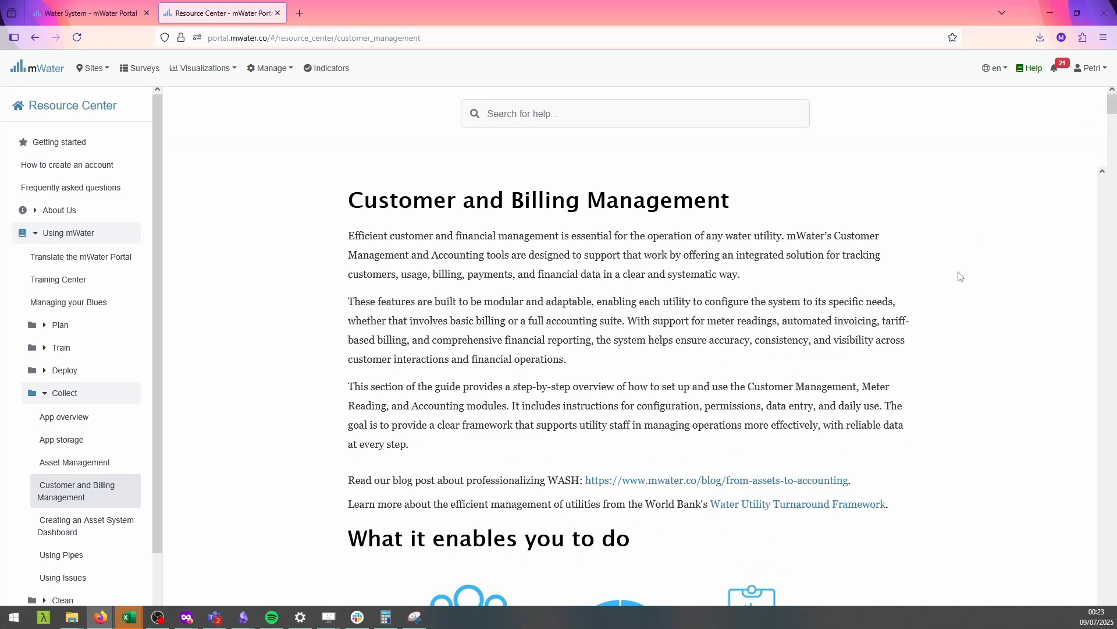